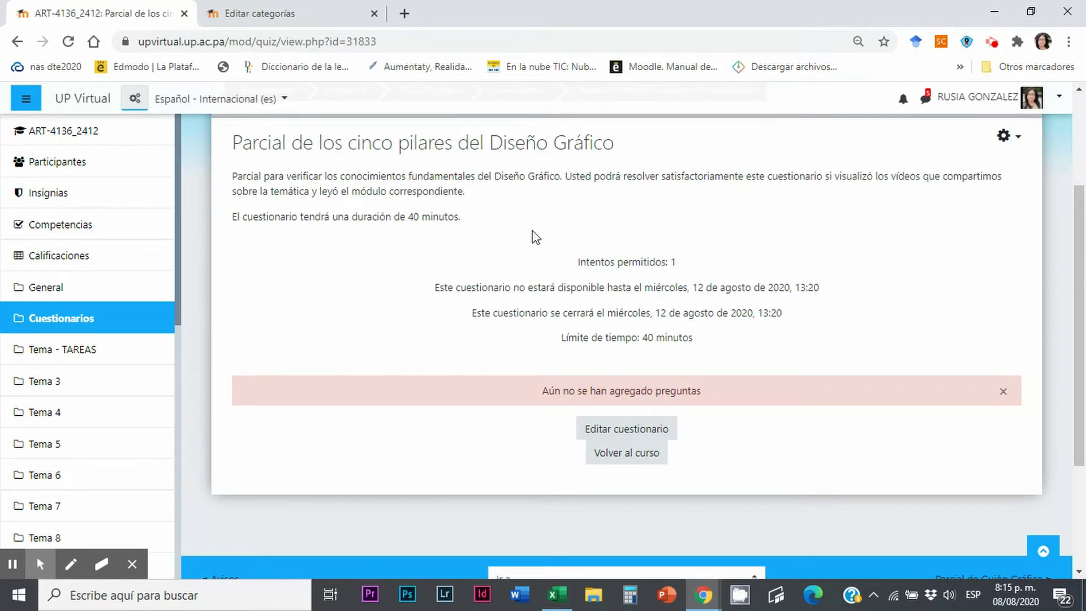
Open the quiz Parcial de los cinco pilares del Diseño Gráfico for editing and start adding questions from the question bank
left_click(623, 433)
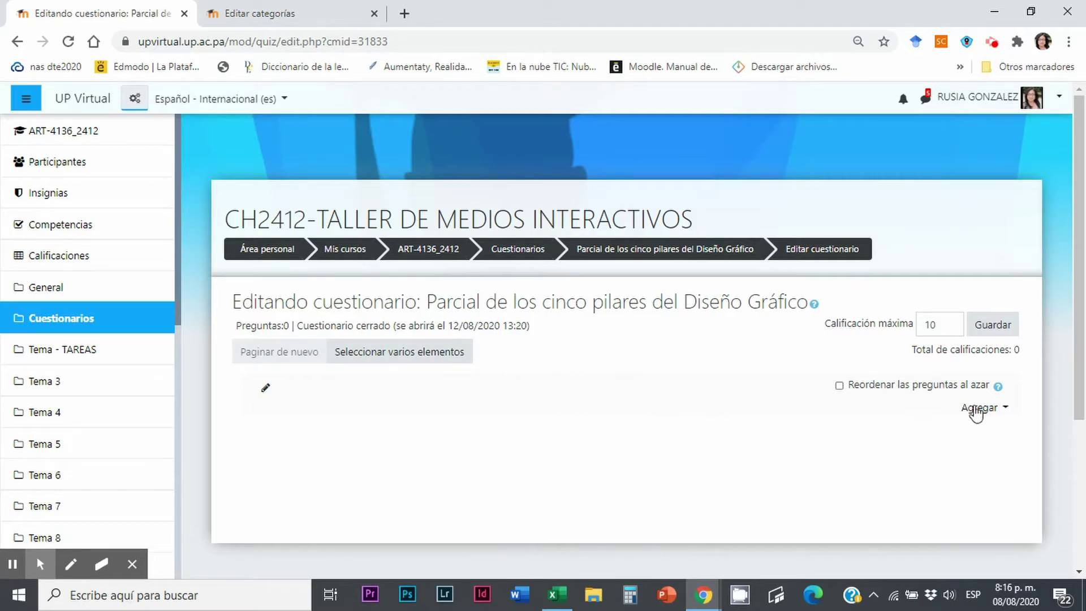
left_click(1005, 409)
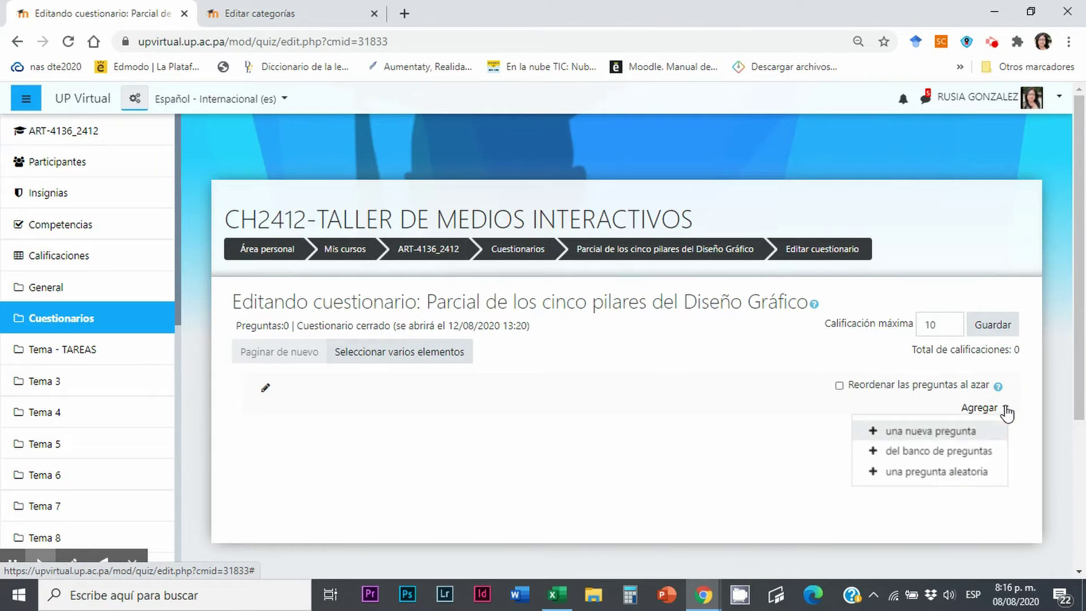
left_click(936, 451)
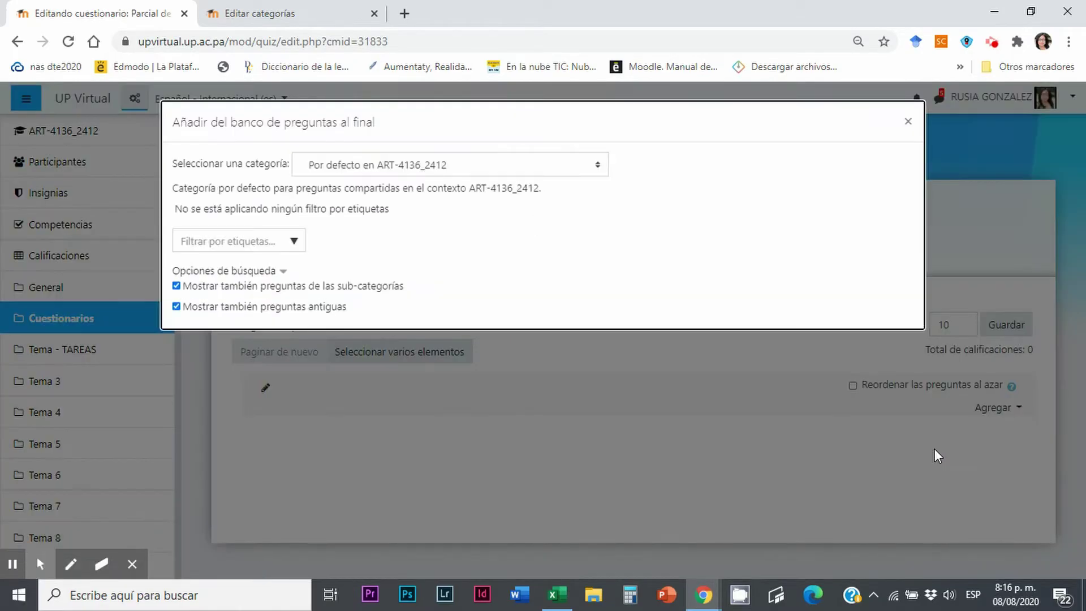
Examine which quiz and course question categories can be selected, and close the dialog without adding any questions
left_click(598, 164)
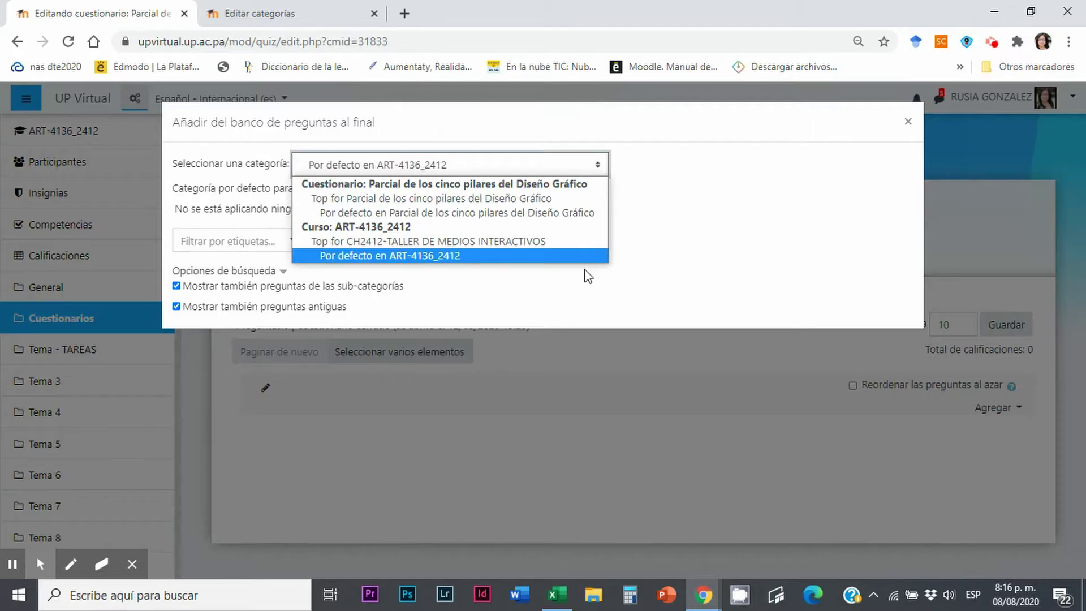
left_click(587, 286)
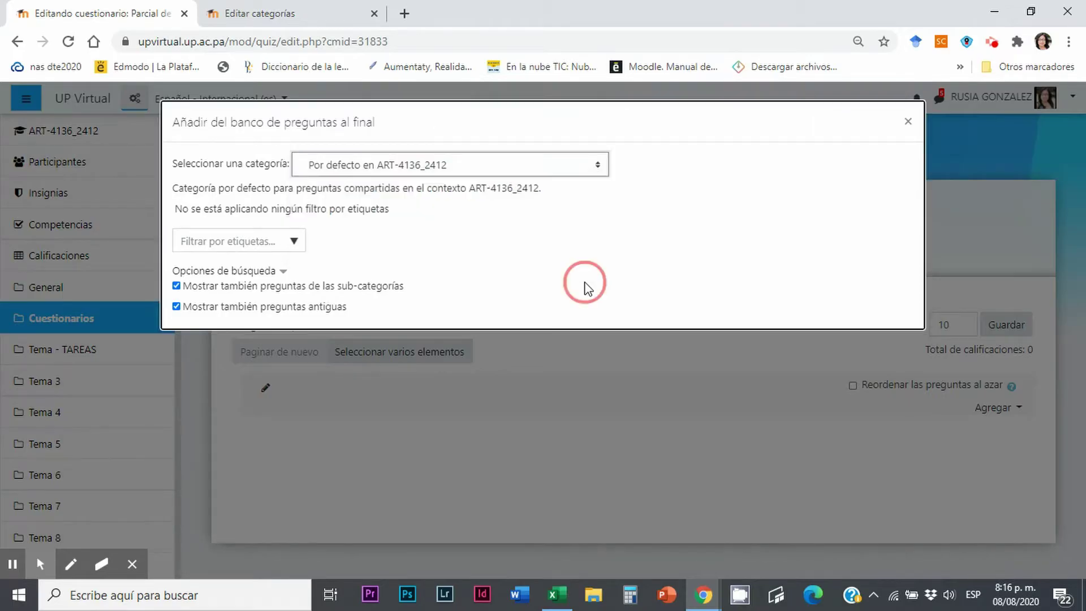
left_click(599, 168)
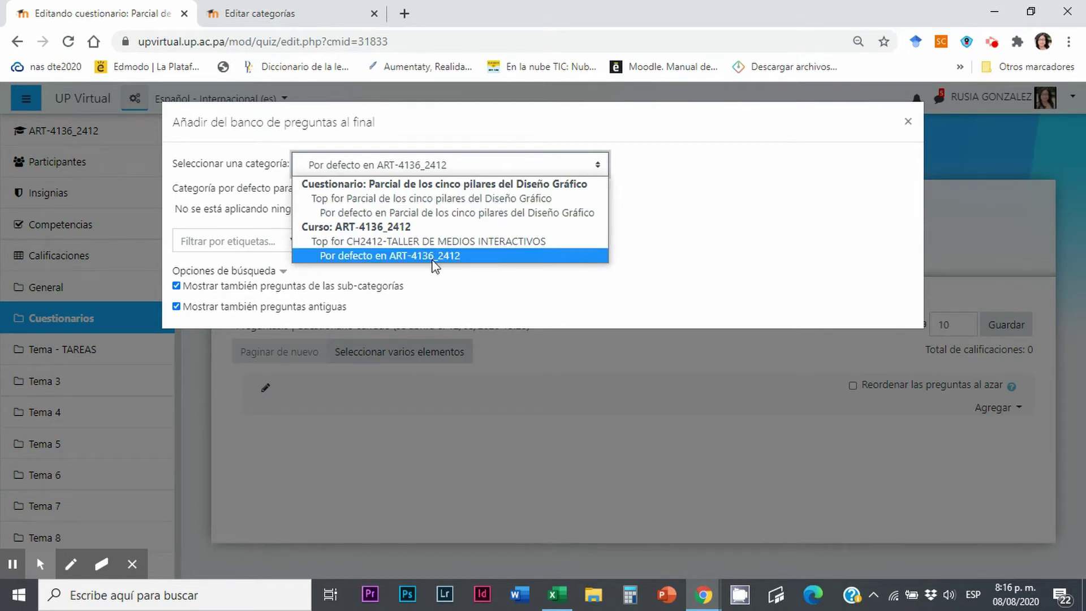
left_click(648, 210)
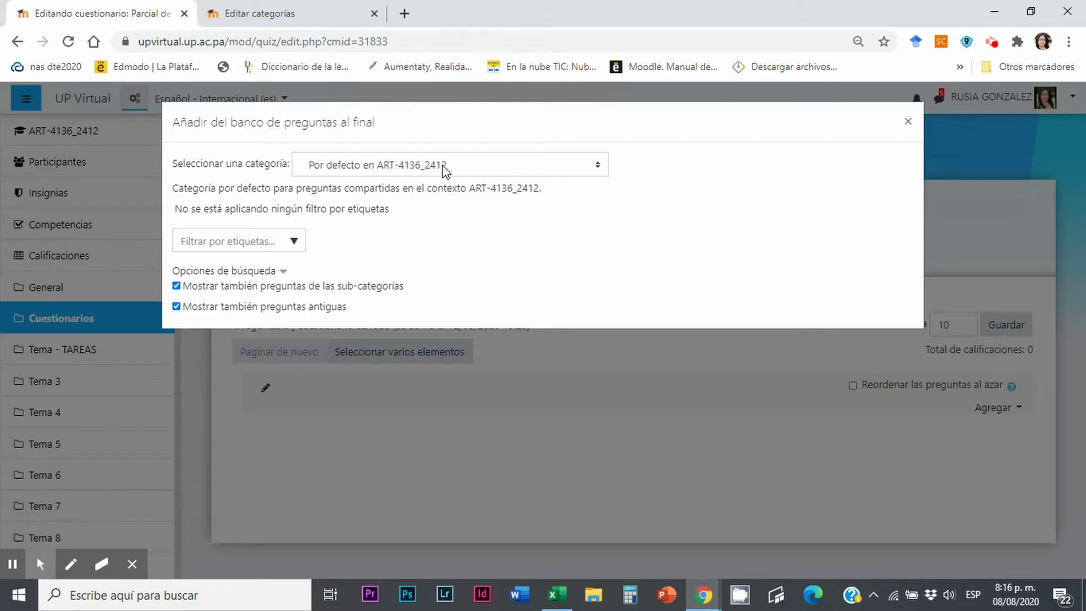
left_click(597, 167)
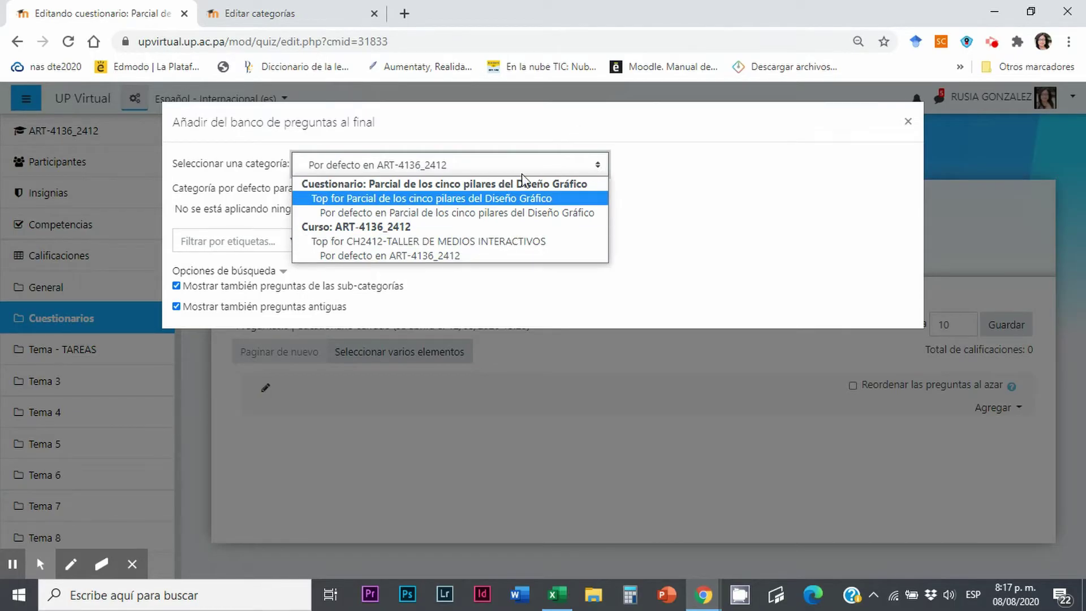
left_click(635, 182)
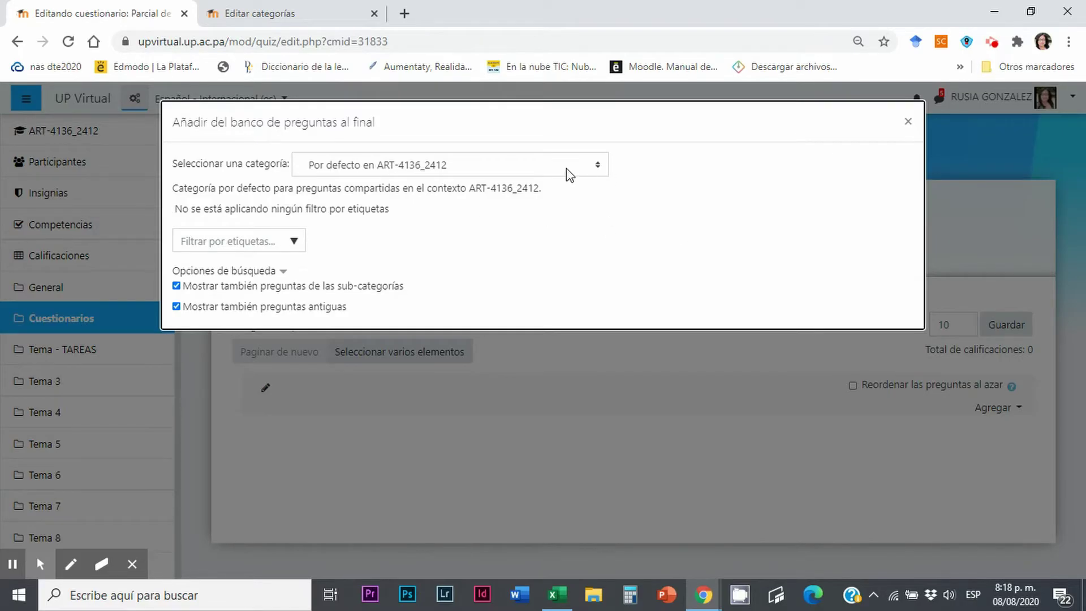
left_click(600, 169)
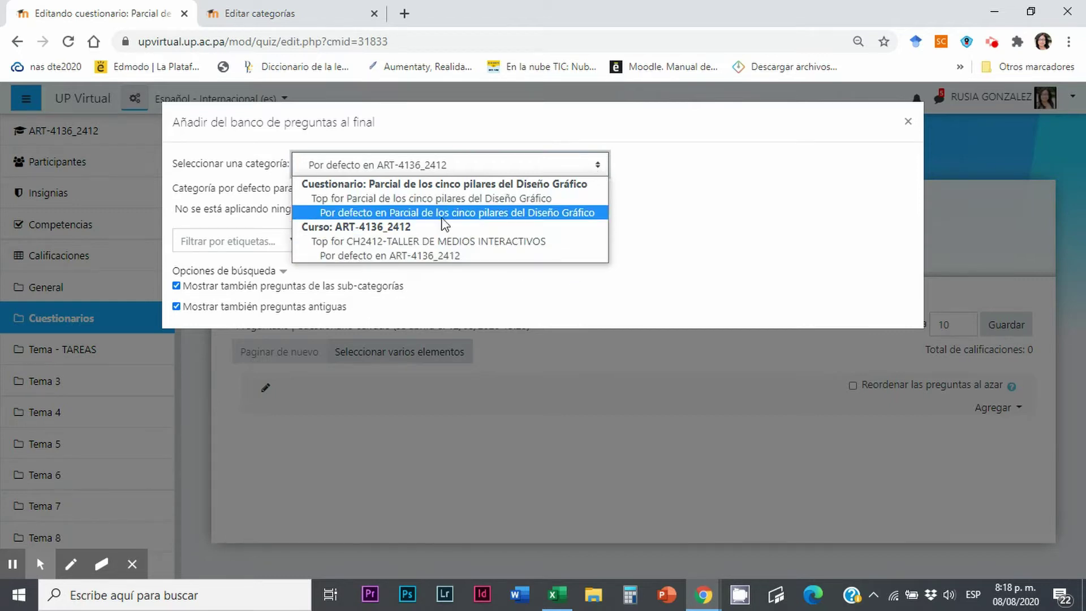
left_click(650, 180)
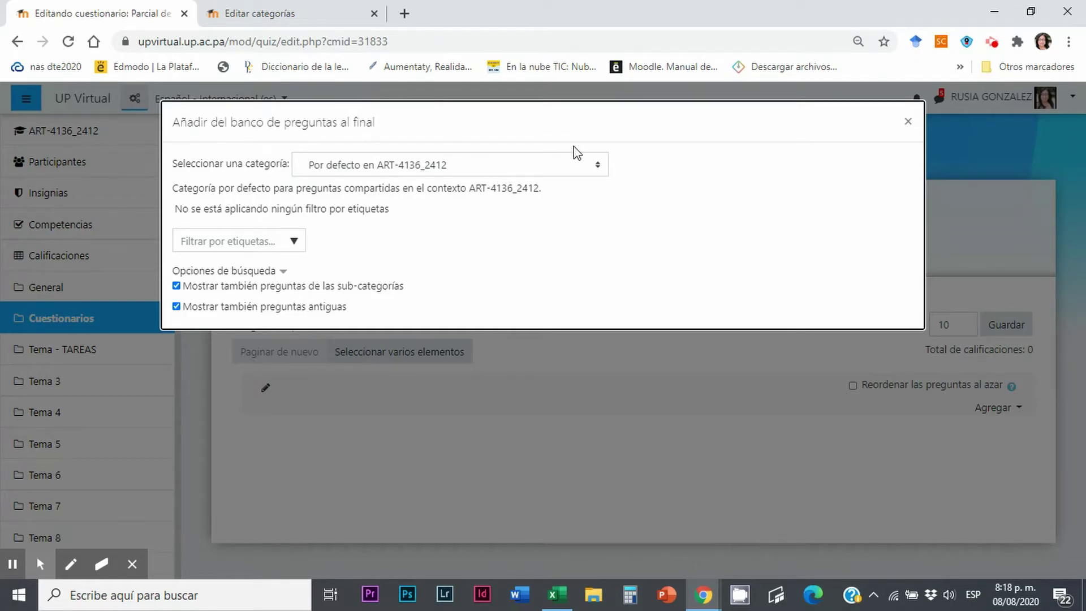
left_click(909, 122)
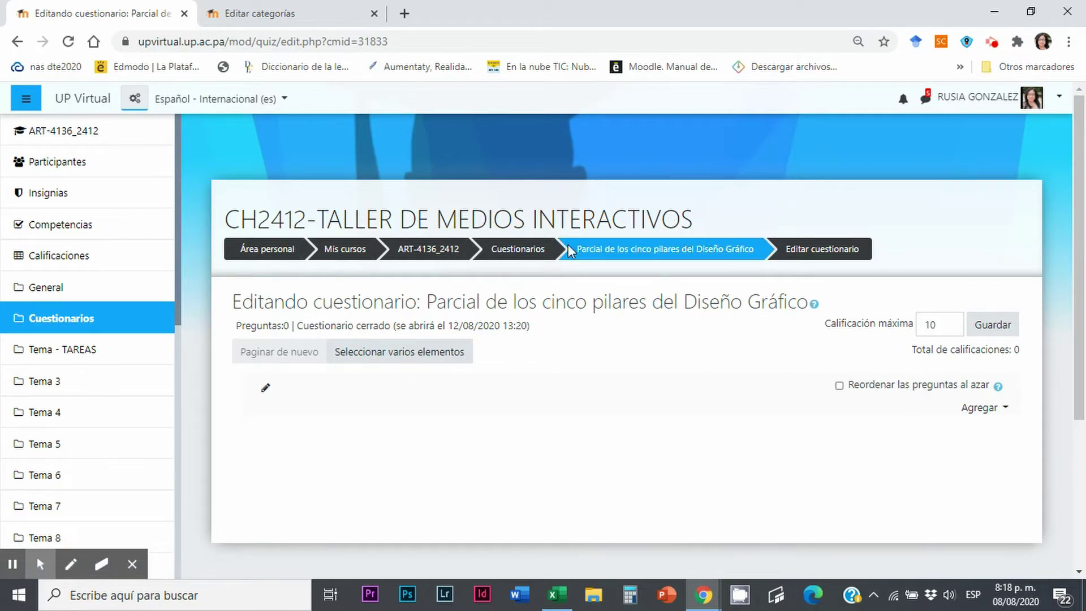
Open the question bank of the course ART-4136_2412 and check which categories it offers
left_click(136, 99)
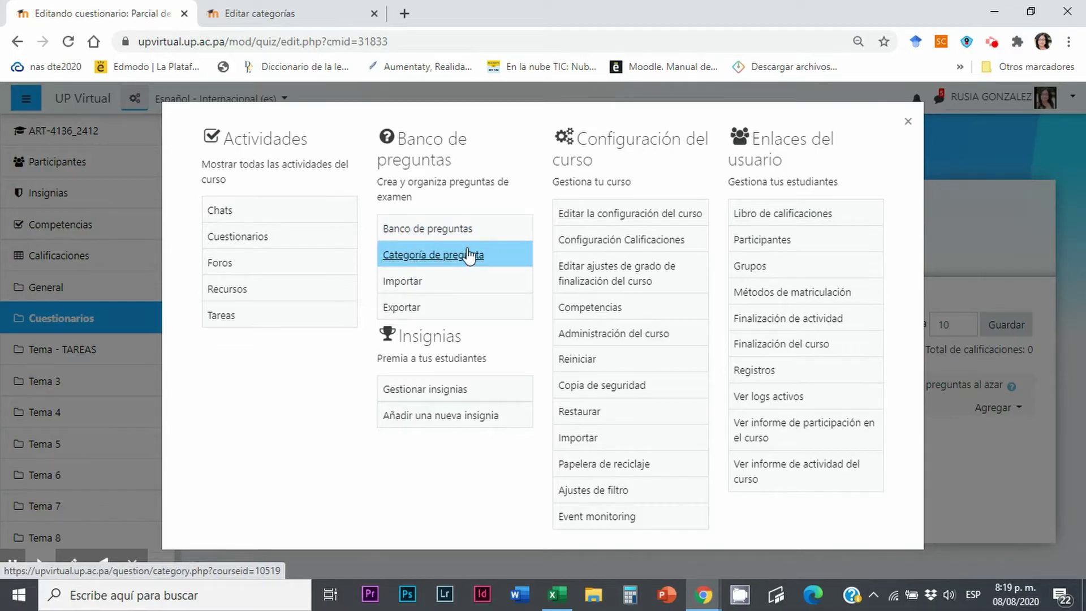
left_click(446, 238)
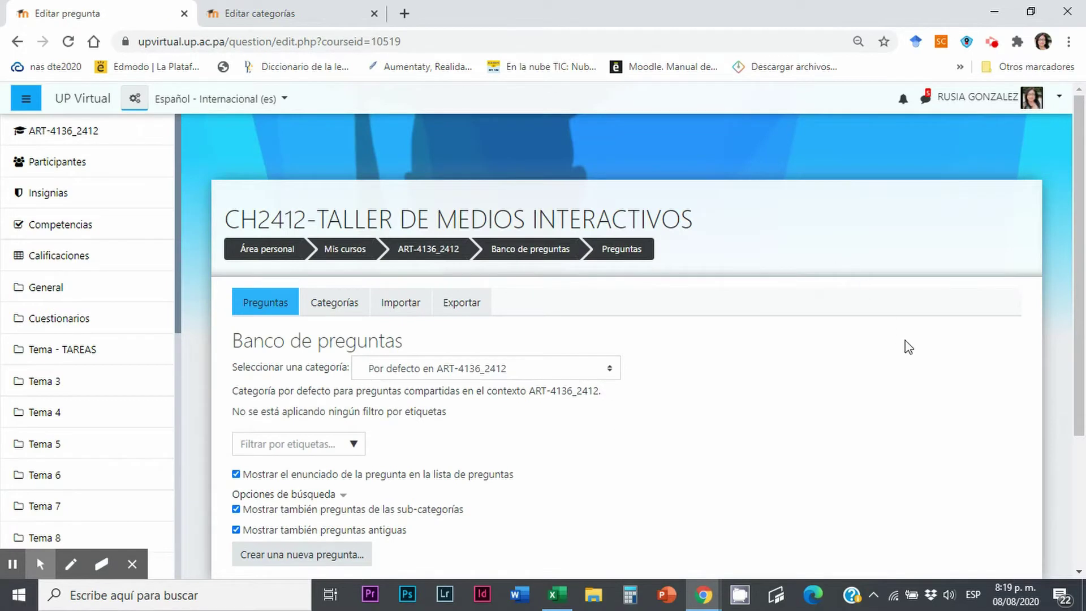
scroll(908, 346, "down", 1)
scroll(908, 346, "down", 1)
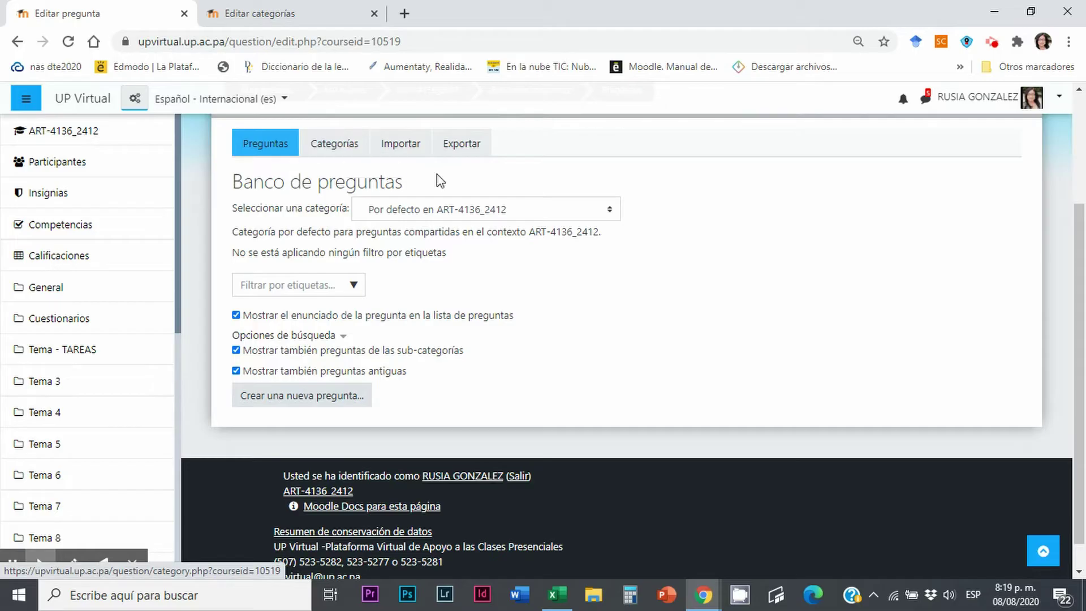
left_click(610, 212)
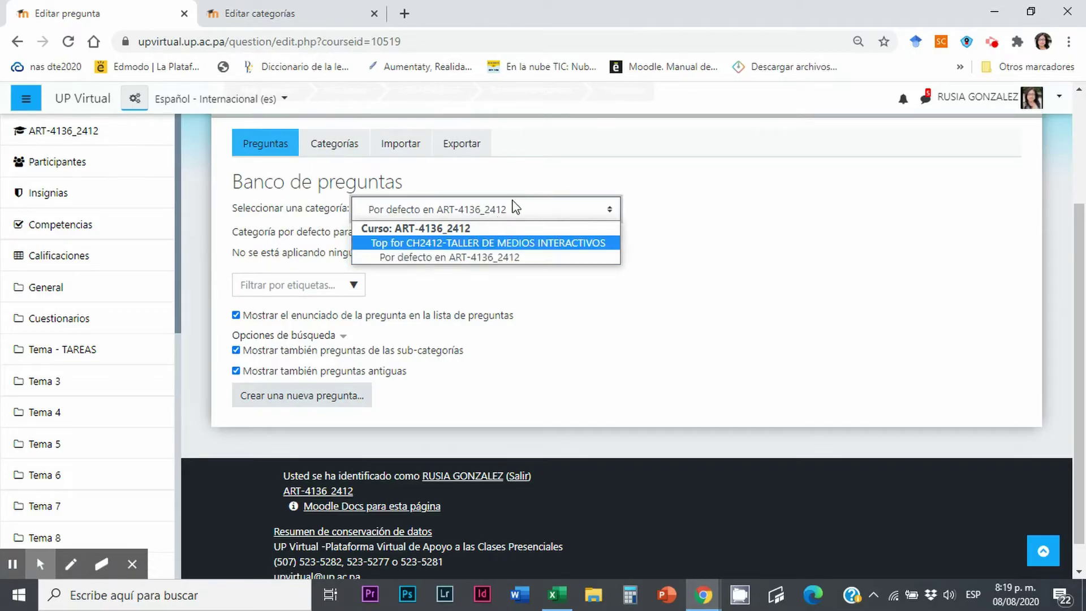
left_click(738, 210)
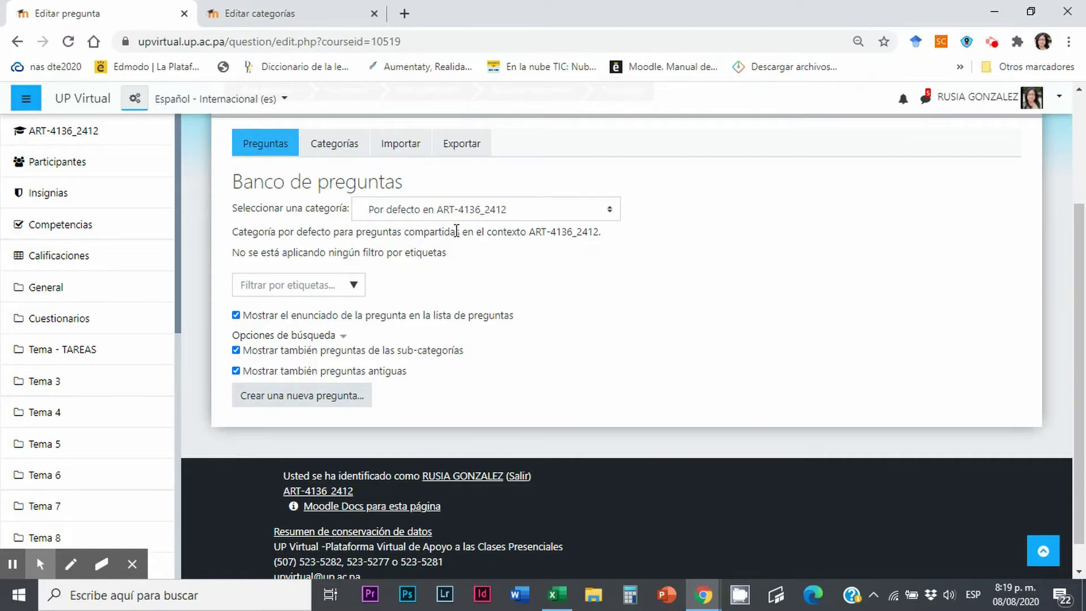
Open the question bank's category editing page and go to the name of a new category
scroll(456, 231, "up", 2)
left_click(346, 224)
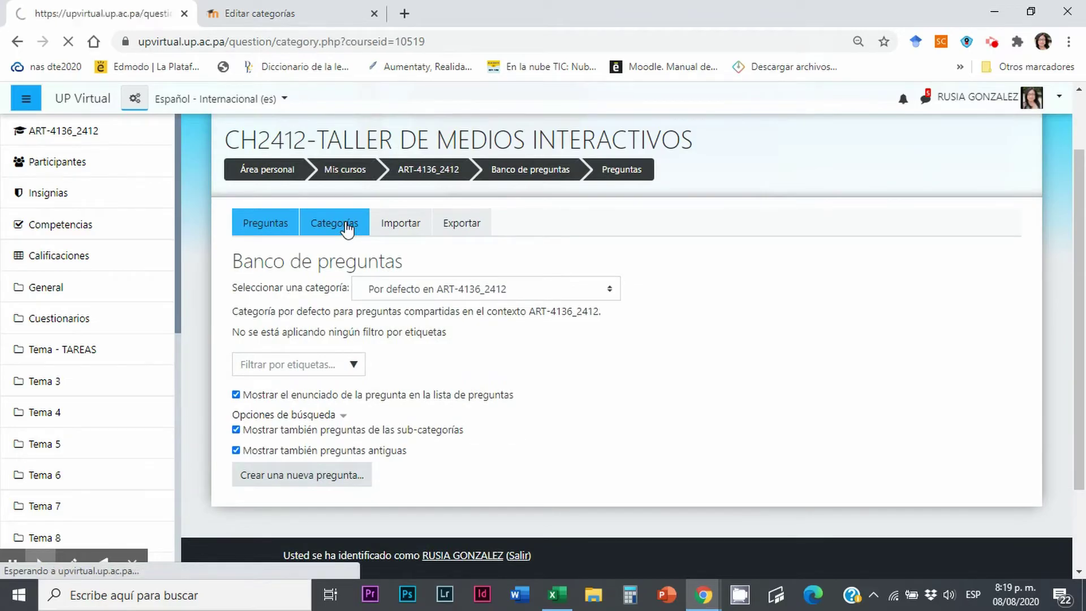
scroll(833, 335, "down", 3)
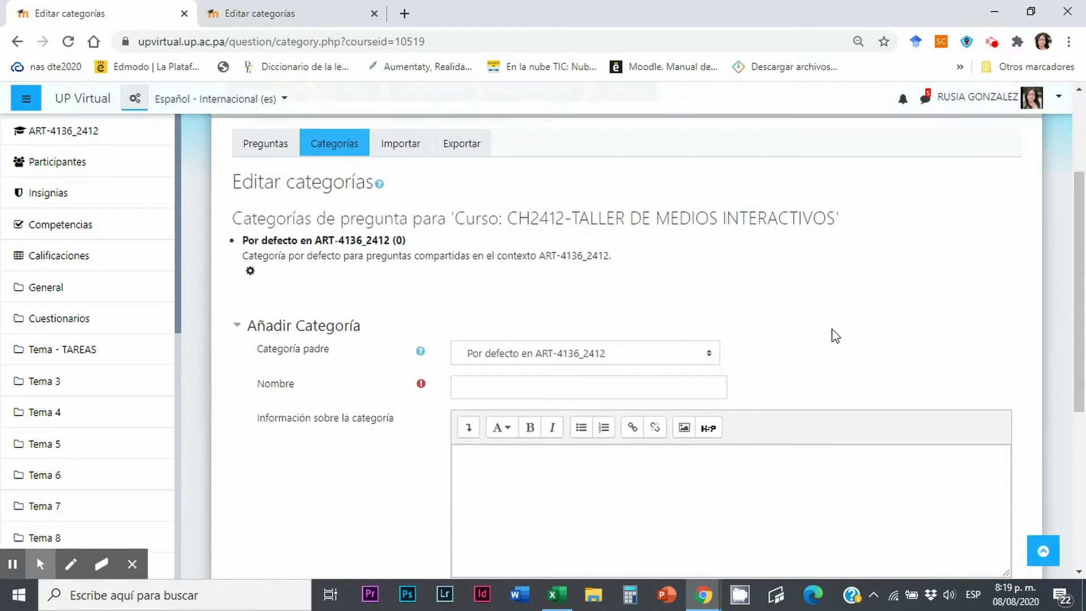
scroll(833, 335, "down", 3)
left_click(521, 230)
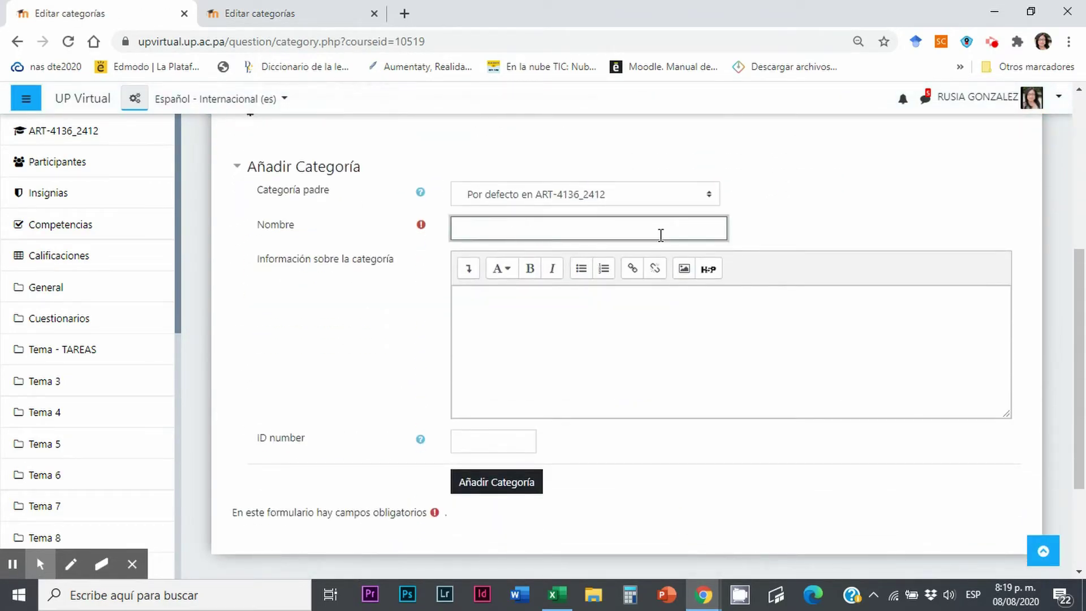
Switch to the Excel workbook Encuesta sobre Pilares del Diseño and examine the topic headings that group its questions
left_click(558, 594)
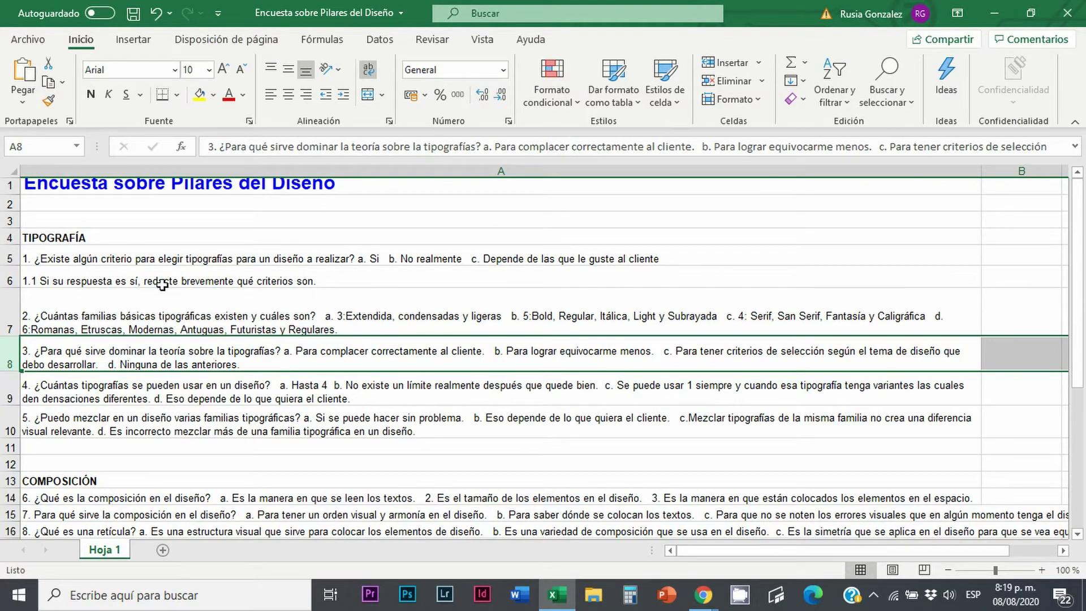
scroll(162, 285, "down", 1)
scroll(163, 284, "up", 1)
left_click(42, 230)
scroll(50, 185, "down", 4)
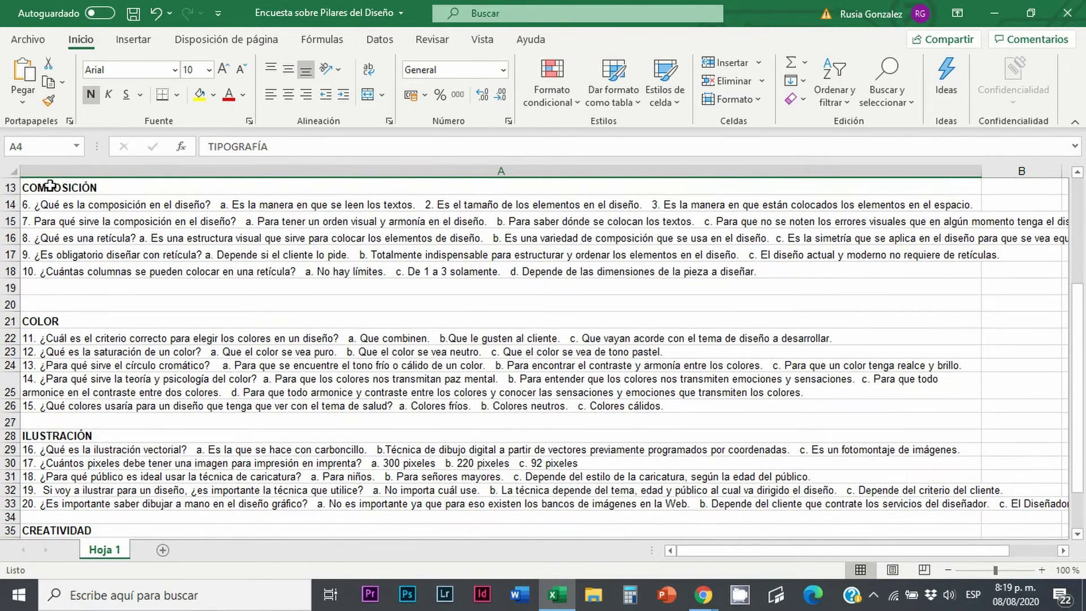
left_click(43, 318)
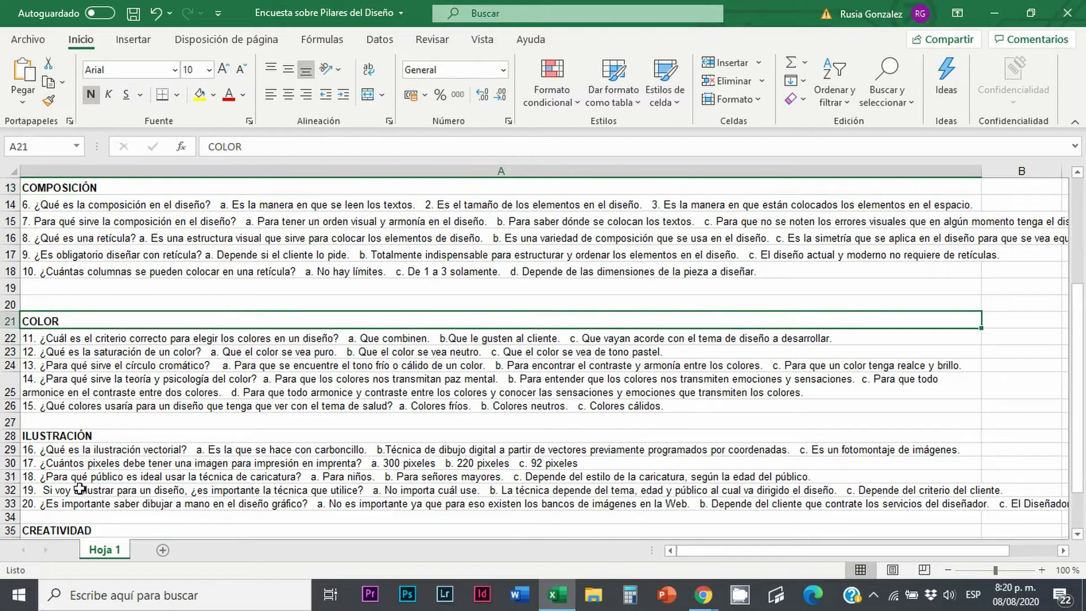
left_click(56, 436)
scroll(252, 447, "down", 3)
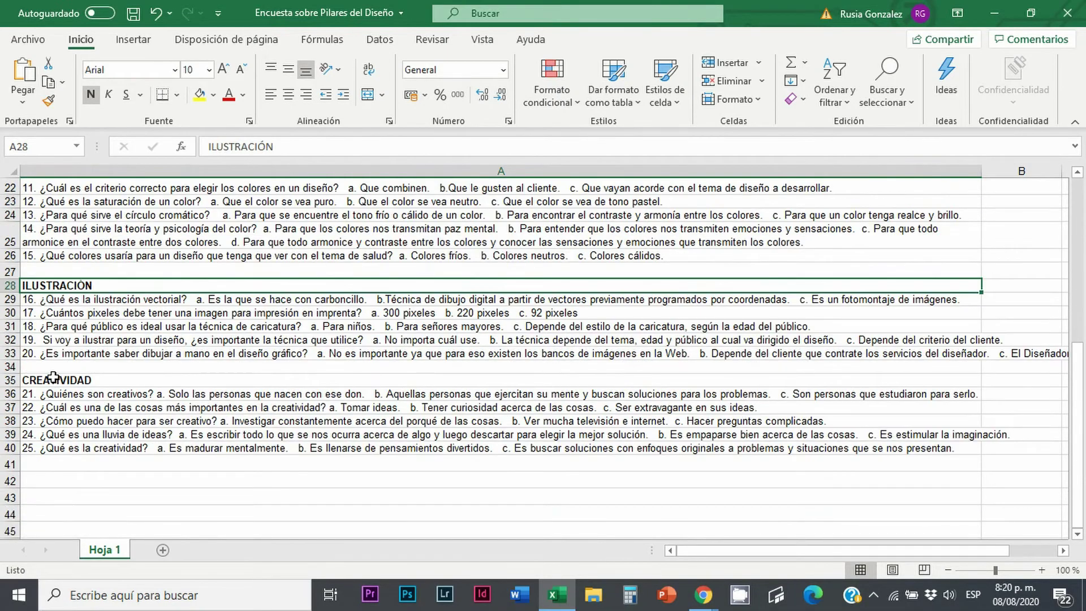
left_click(53, 377)
scroll(346, 340, "up", 7)
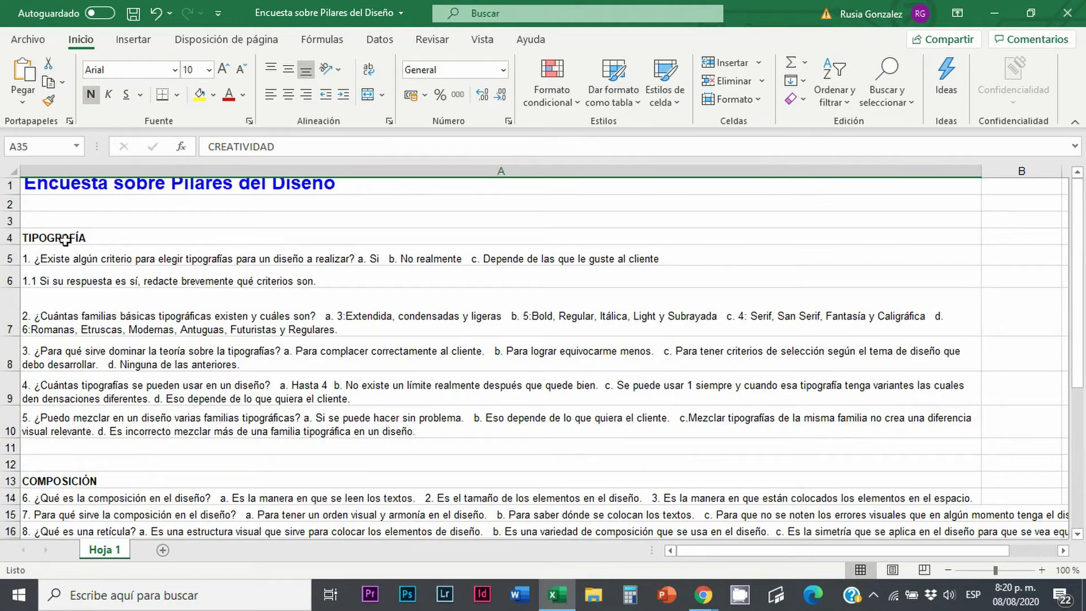
left_click(65, 240)
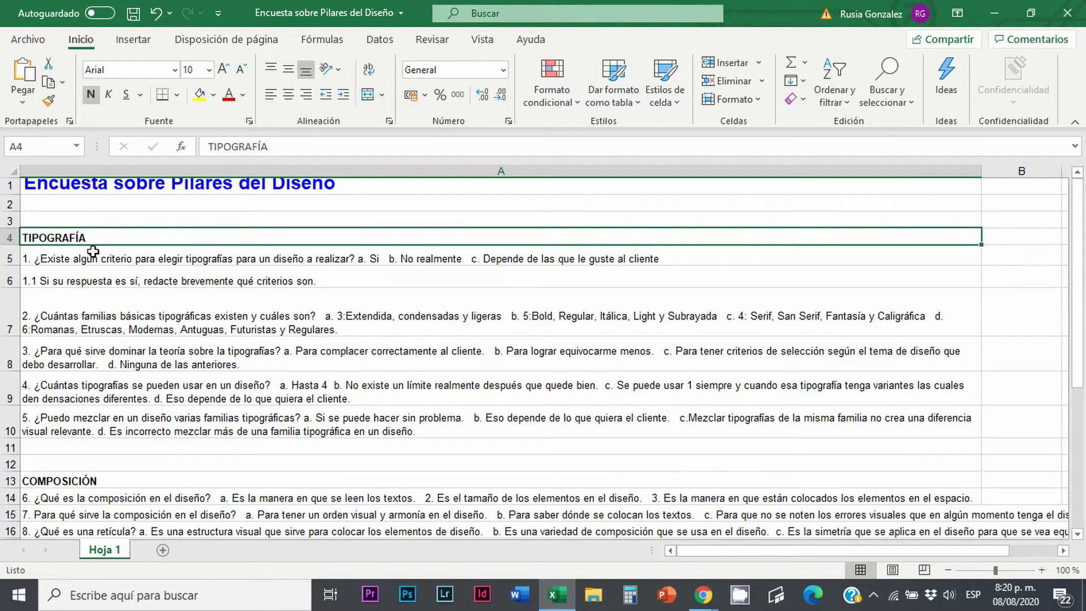
Switch back to the Moodle category page in Chrome and name the new category Tipografía
left_click(705, 597)
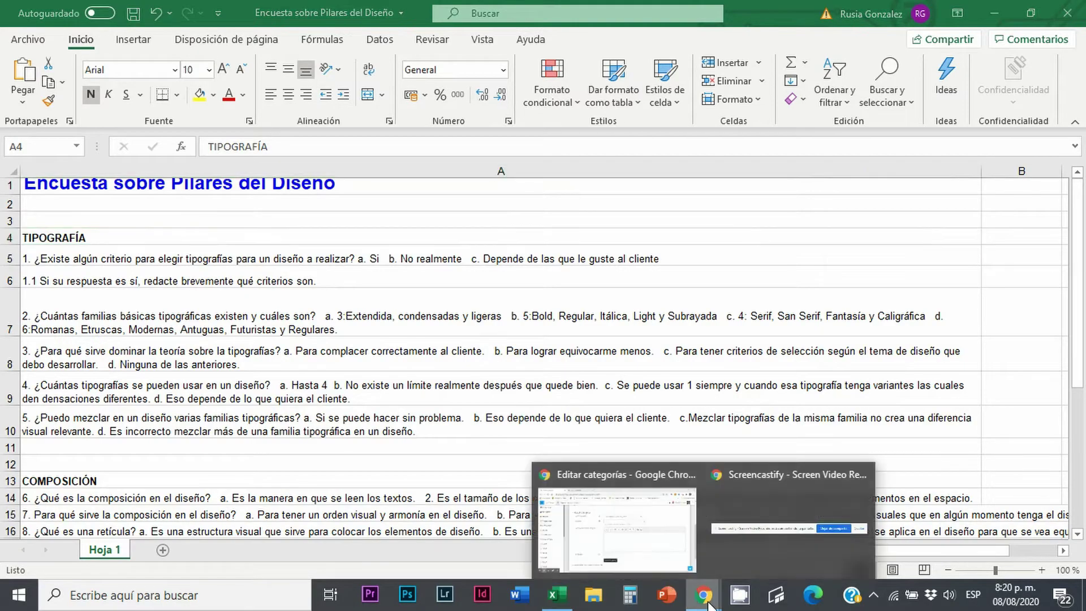
left_click(617, 466)
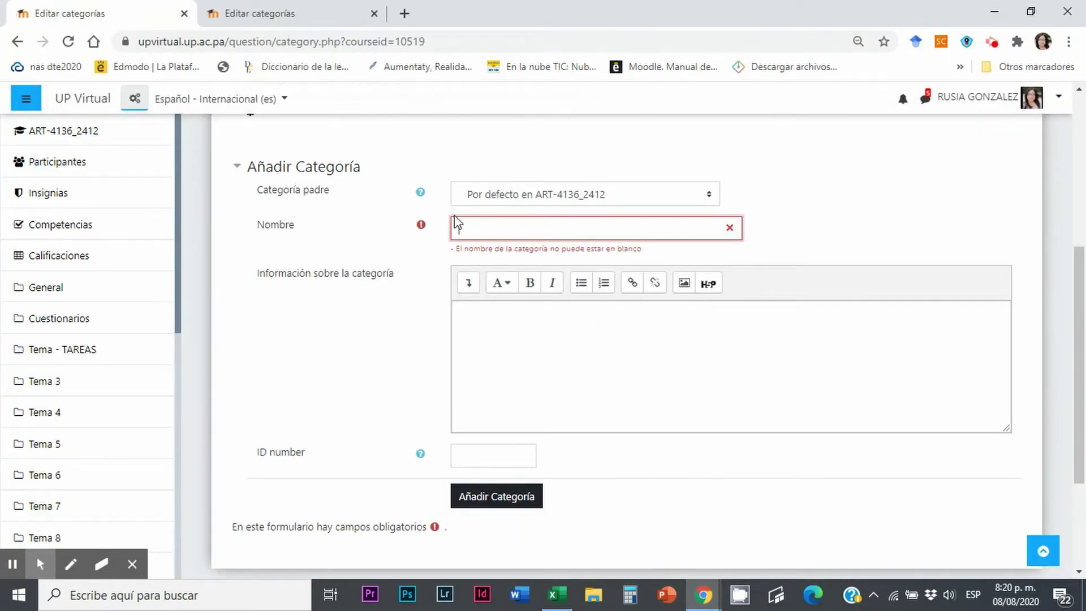
left_click(473, 228)
type("Tipografía")
Enter the category information "Preguntas relacionadas al tema de la tipografía, su uso...."
left_click(520, 323)
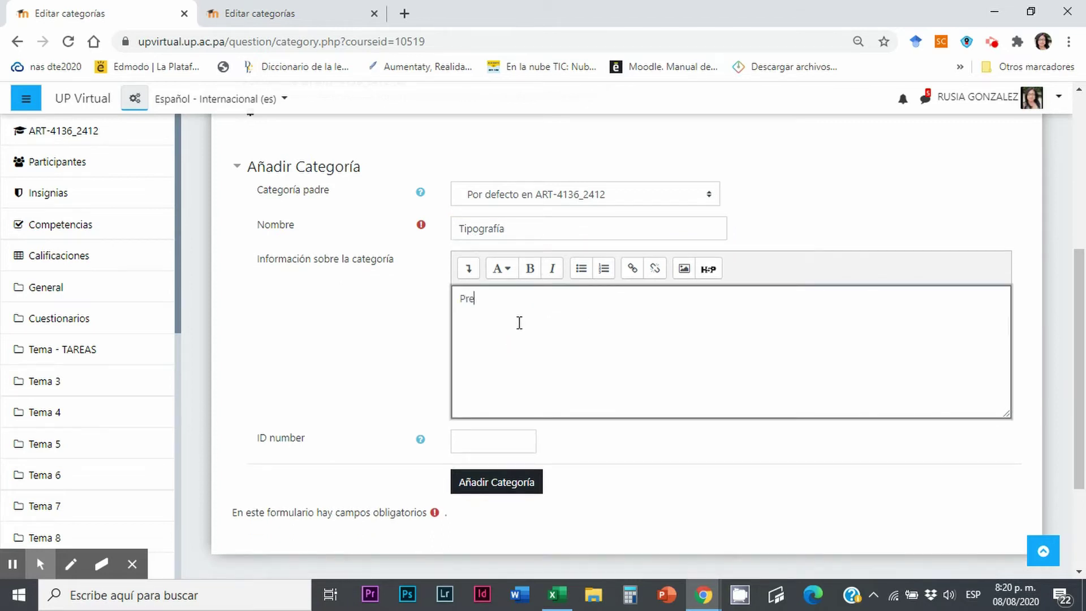
type("Preguntas relacionadas al tema ")
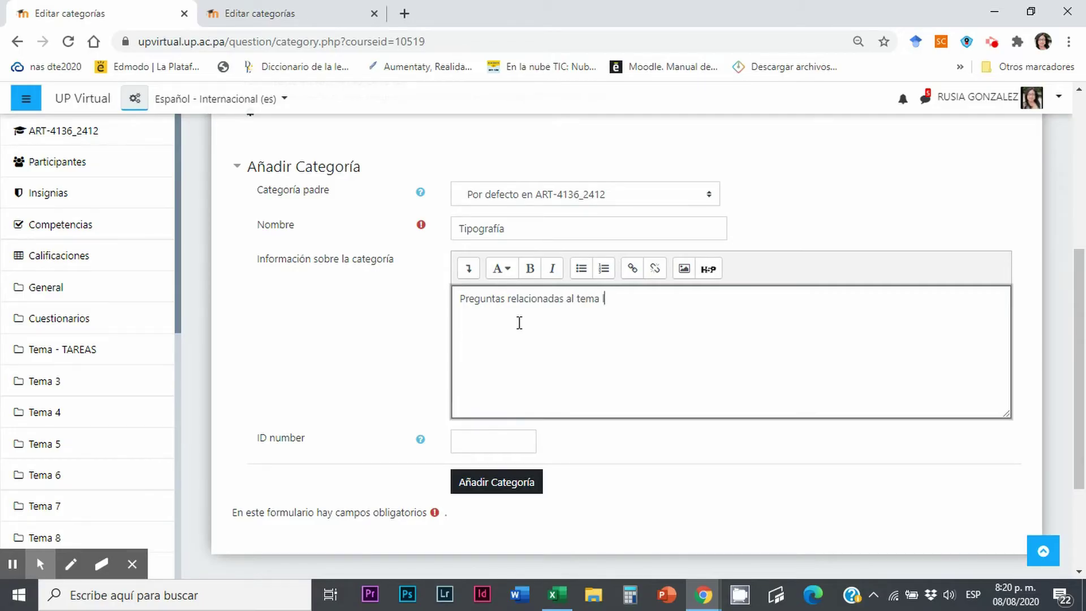
type("de la tipografía, su uso....")
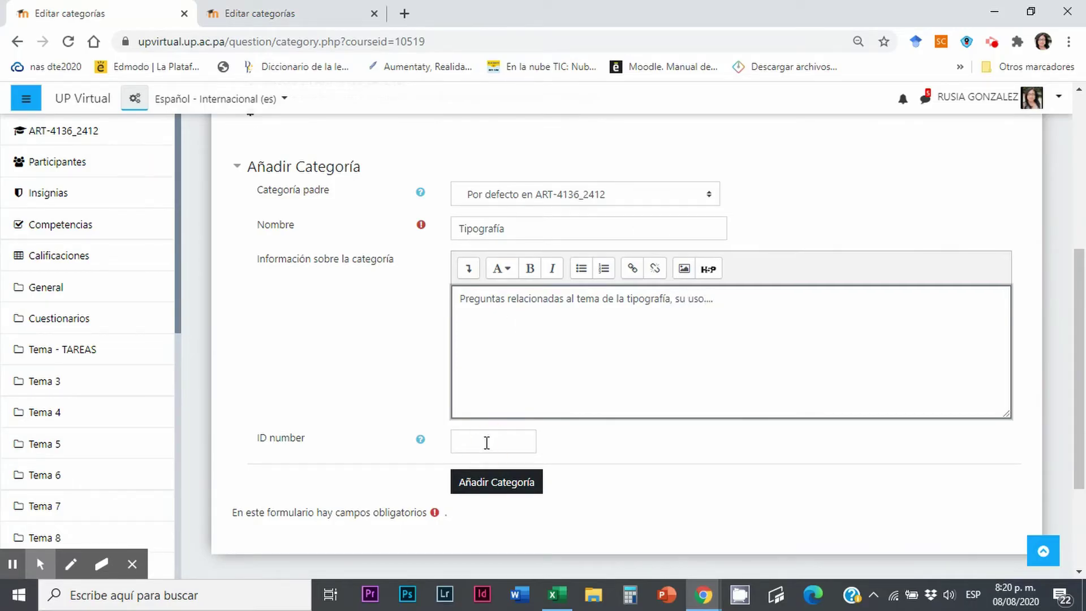
Set the ID number of the new Tipografía category to Tipo
left_click(471, 450)
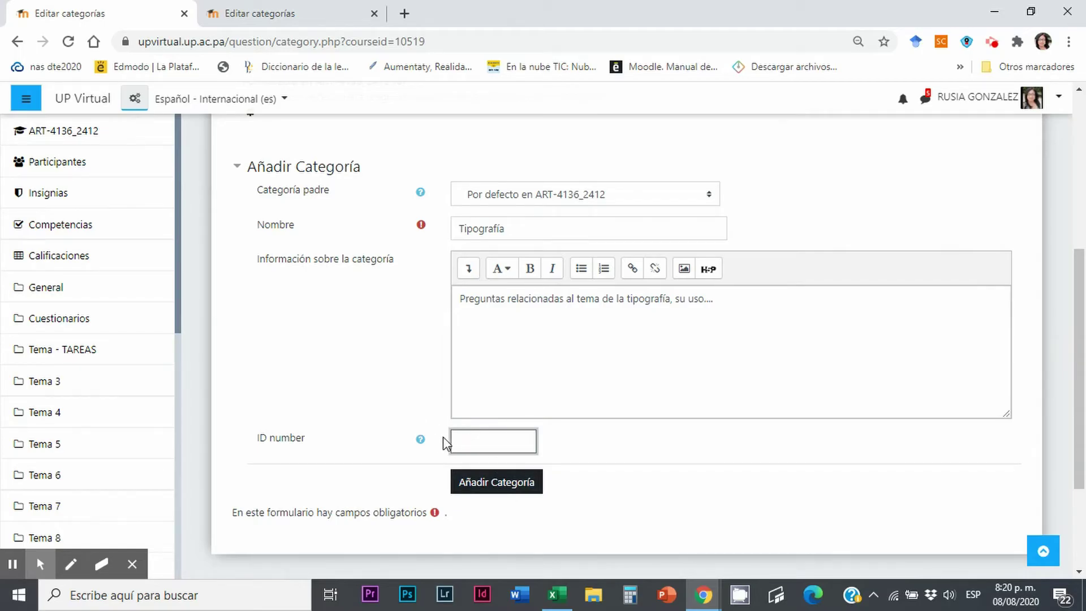
left_click(523, 230)
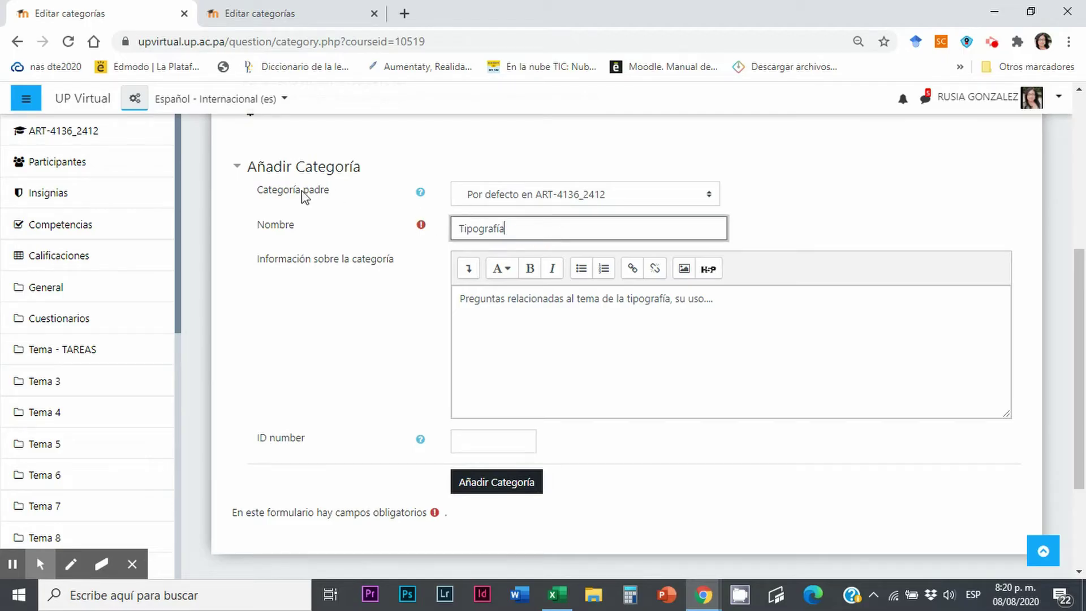
left_click(495, 468)
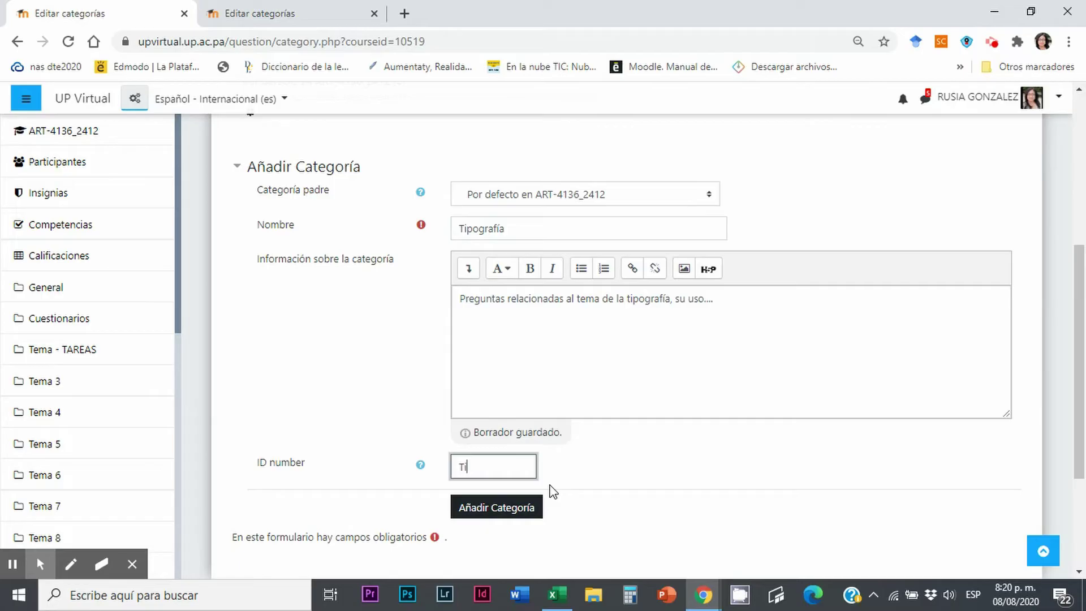
type("Tipo")
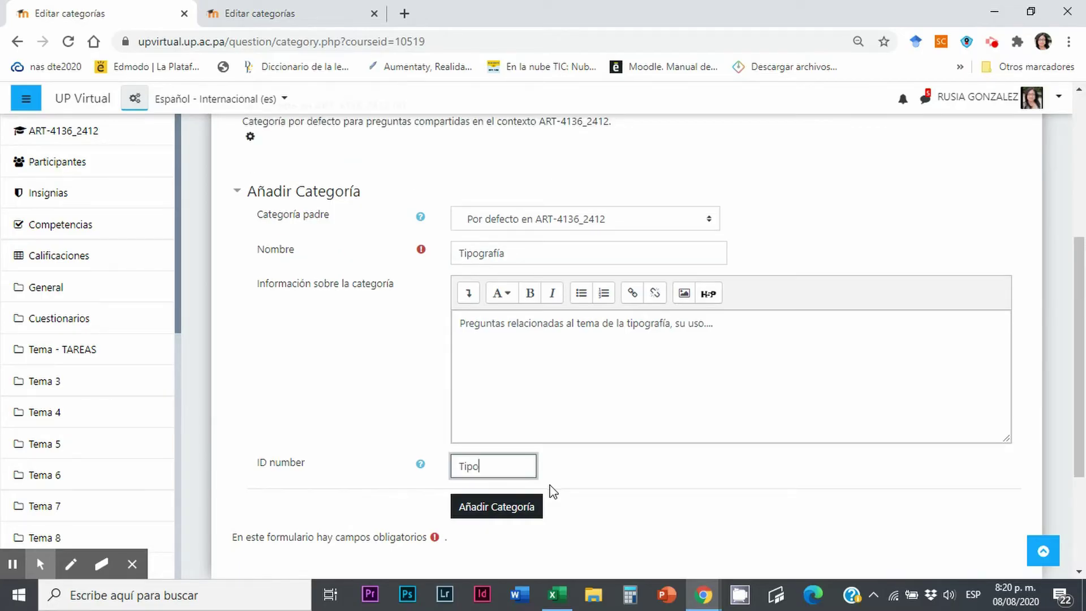
Save the completed Tipografía category to the course's question bank
scroll(674, 464, "down", 3)
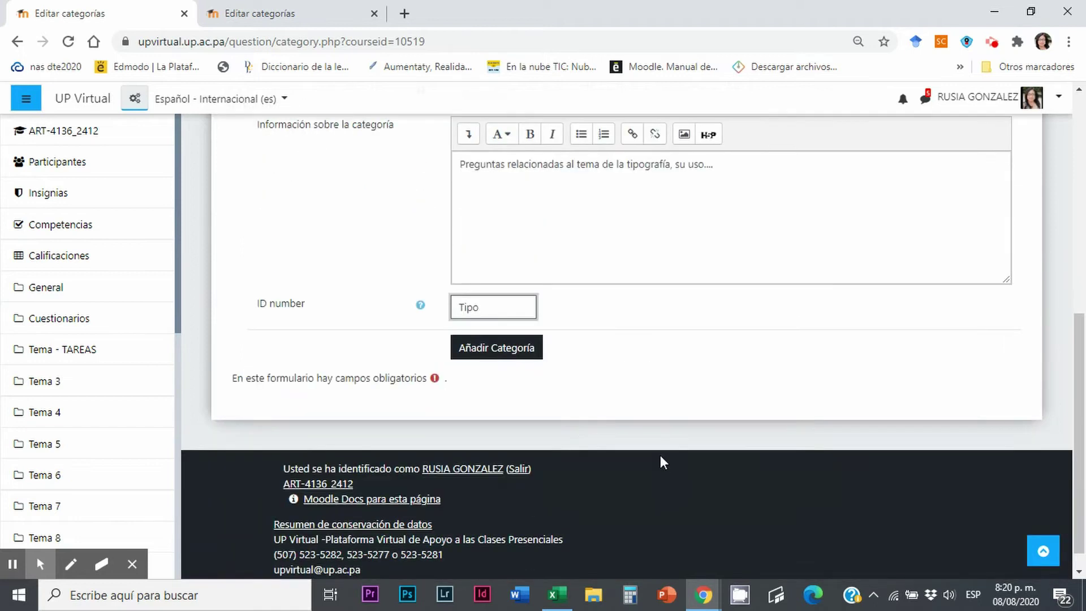
left_click(499, 355)
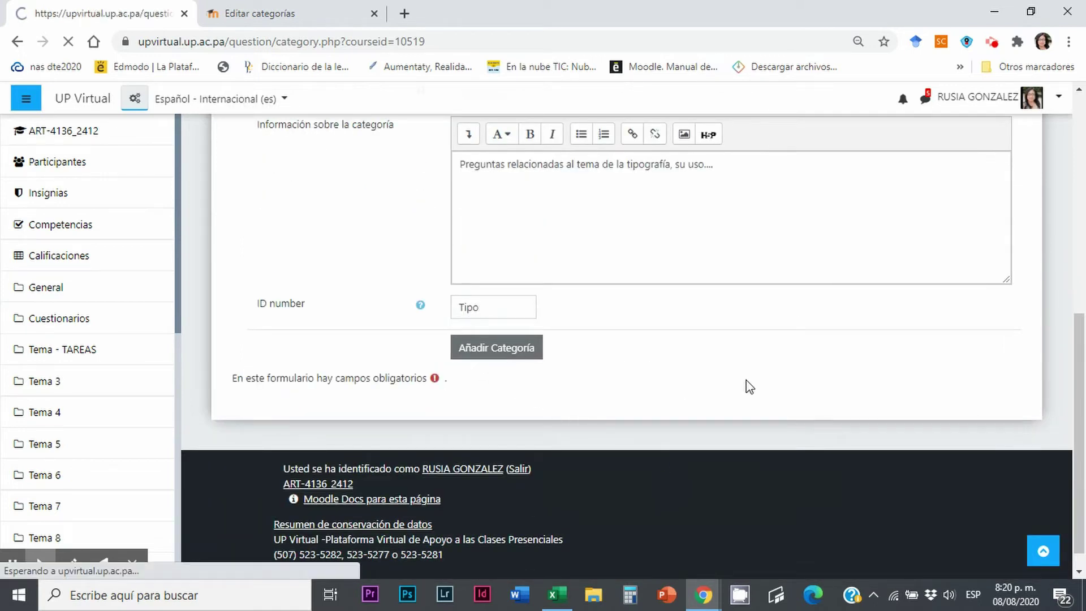
scroll(651, 407, "down", 1)
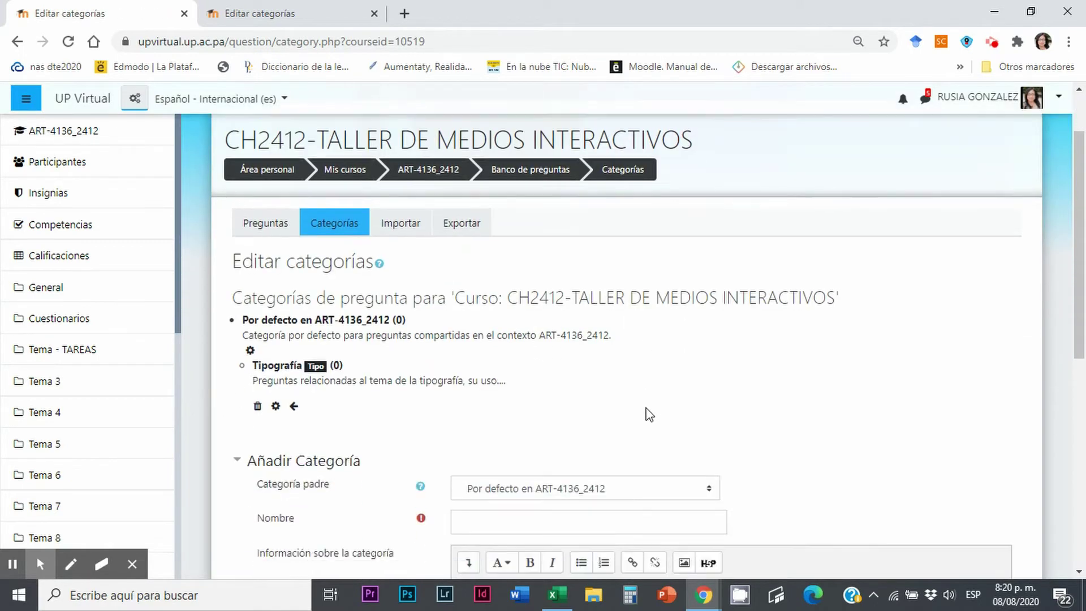
Name another new category Composición and enter "Preguntas relacionadas a ......" as its category information
scroll(650, 415, "down", 1)
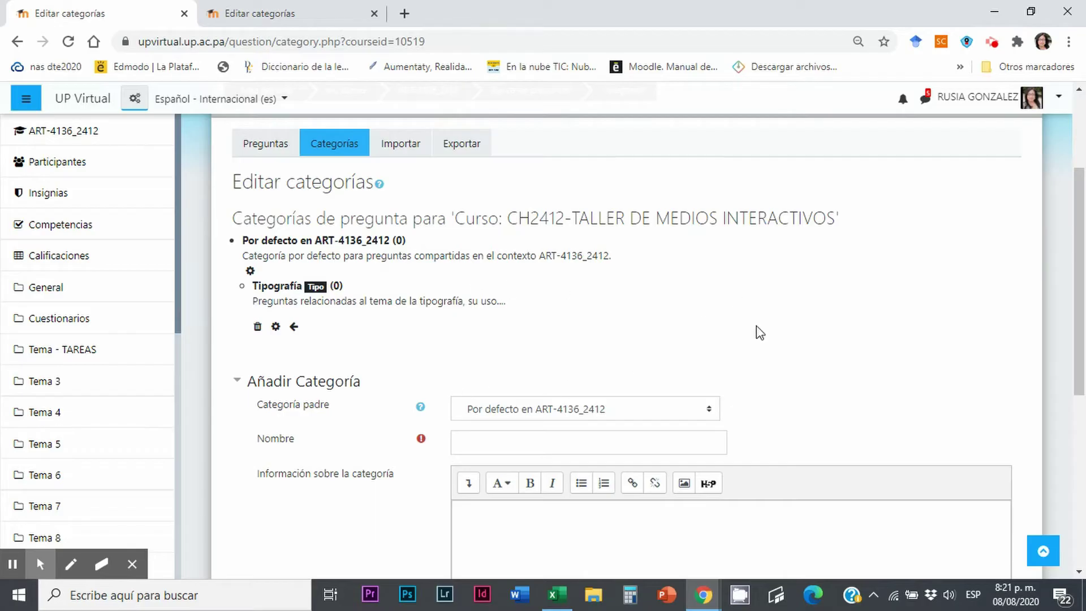
scroll(364, 354, "down", 3)
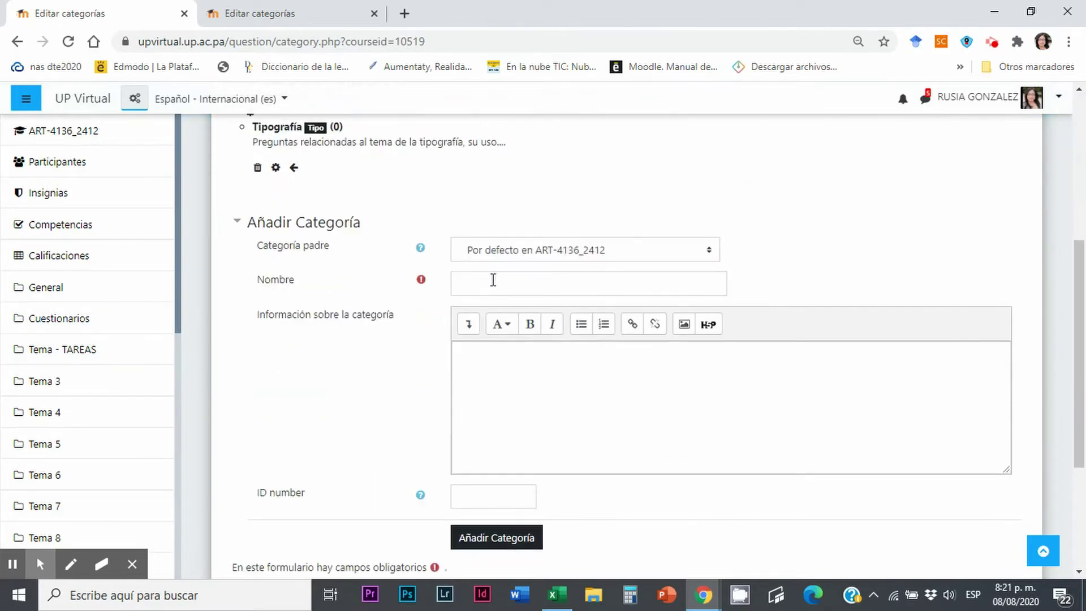
left_click(528, 285)
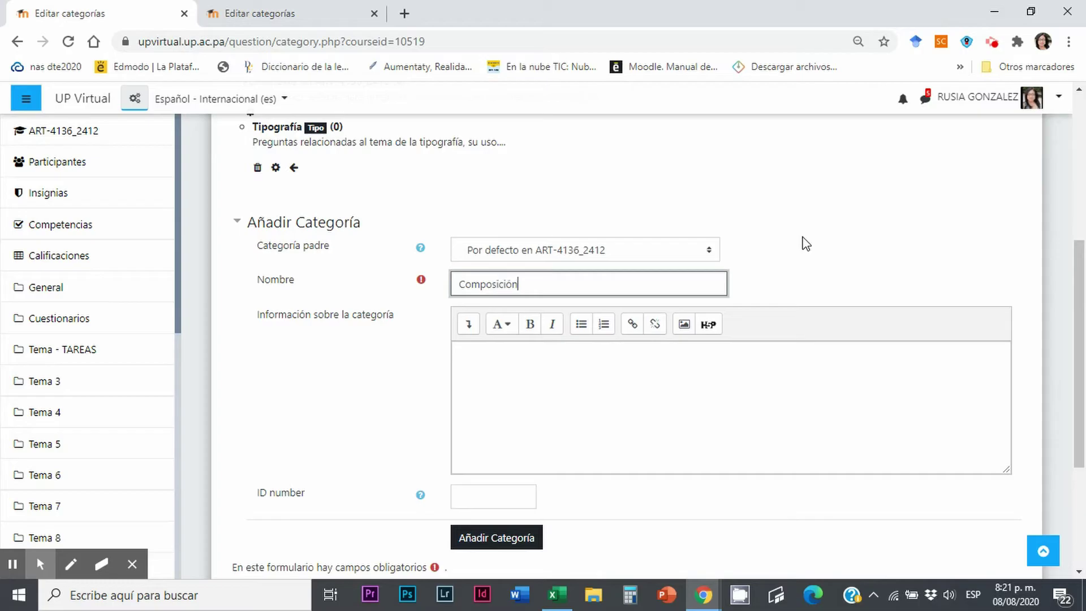
left_click(590, 382)
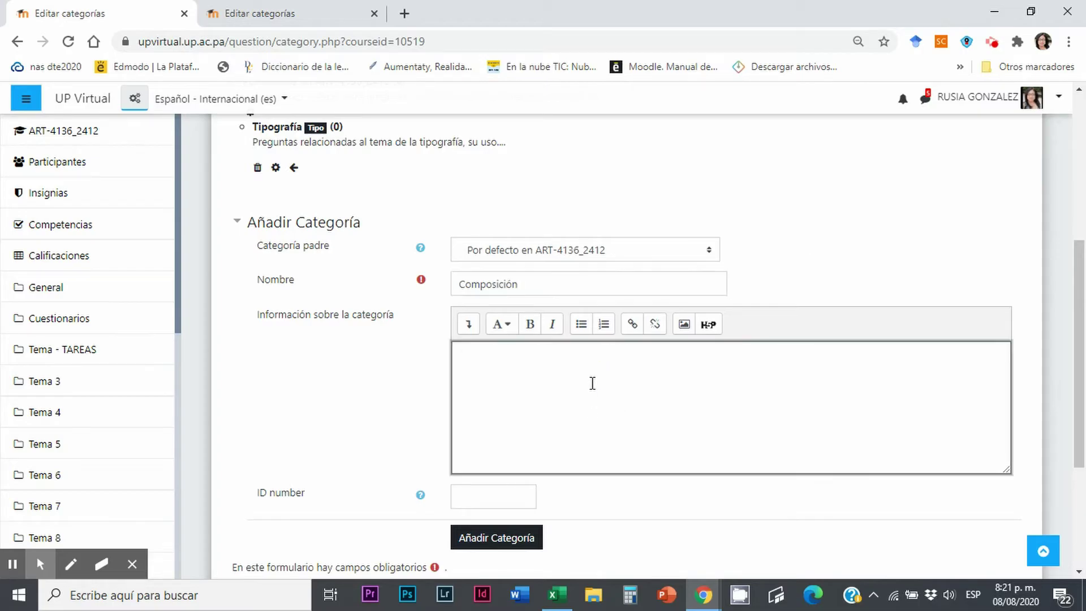
type("Preguntas relacionadas a ......")
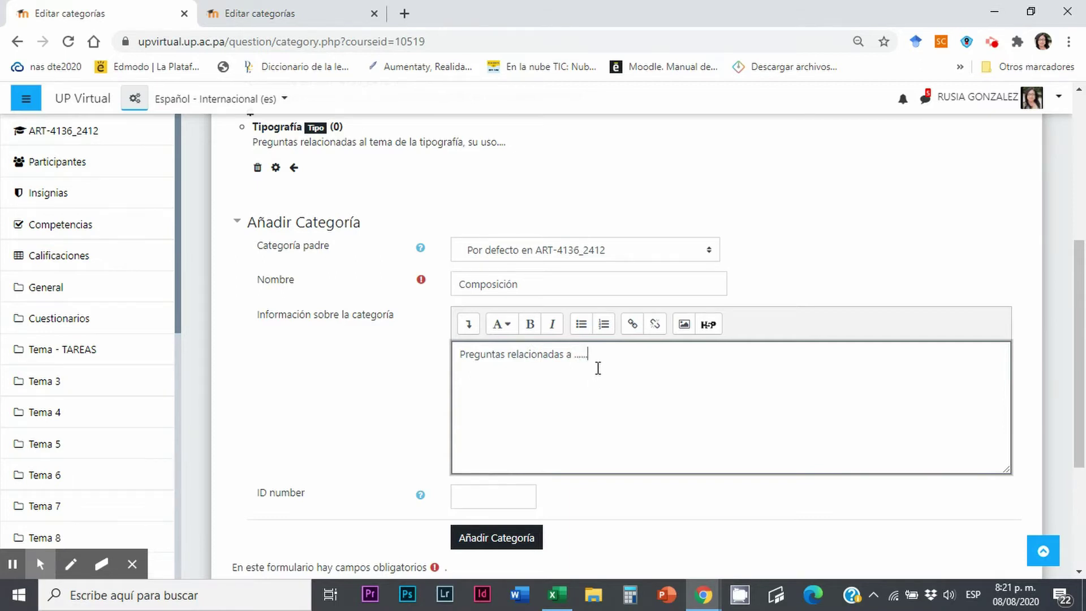
Set the ID number of the Composición category to Comp and add the category to the question bank
scroll(598, 368, "down", 3)
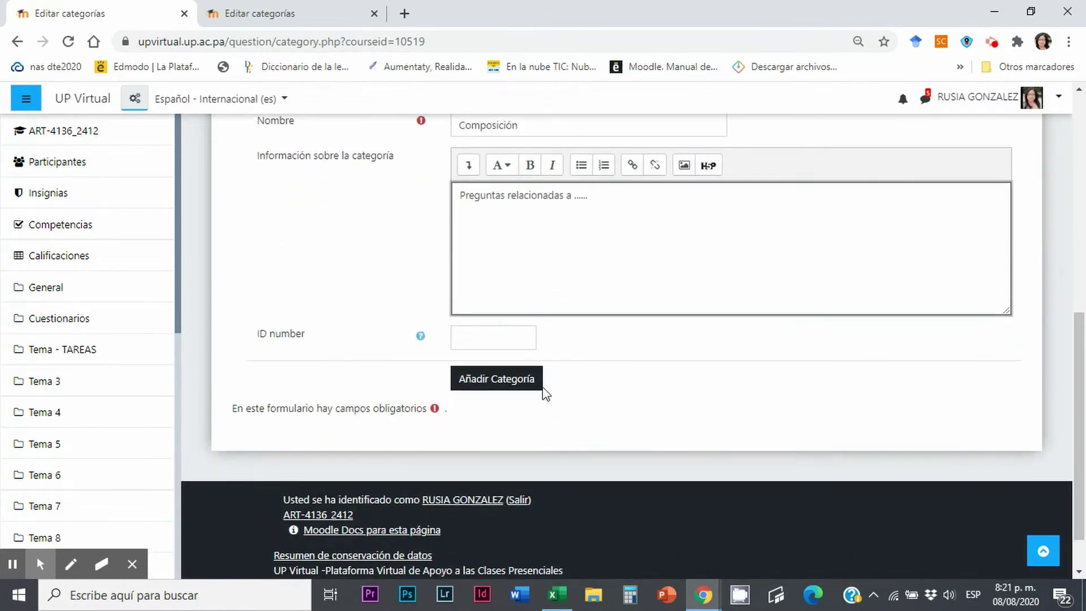
left_click(510, 341)
scroll(636, 307, "up", 2)
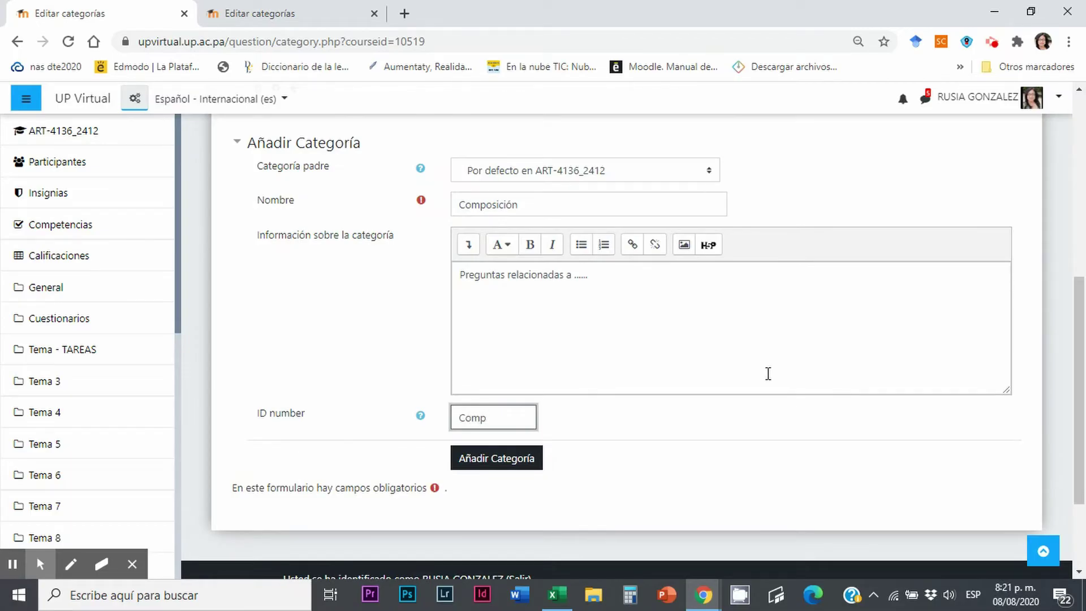
left_click(520, 458)
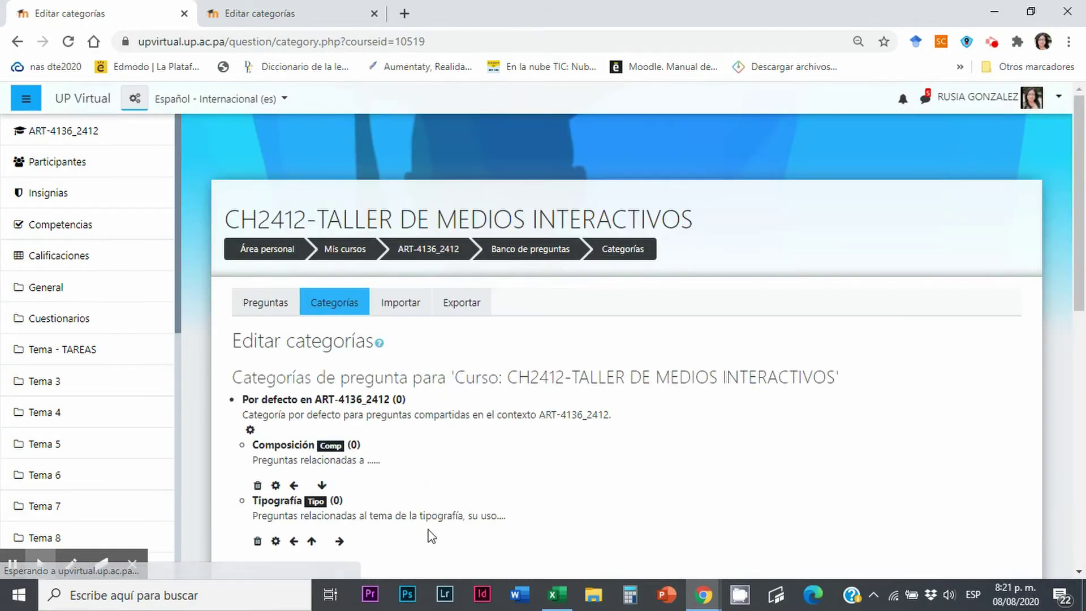
Open the course's question bank questions and view the question types offered for a new question, without adding one
scroll(357, 495, "down", 3)
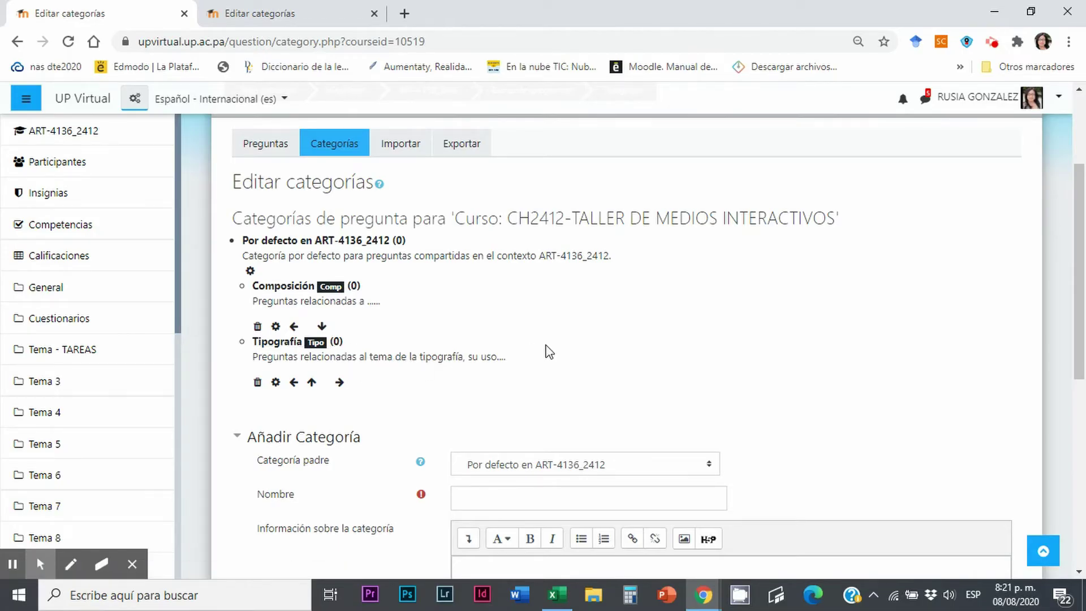
scroll(548, 352, "down", 3)
scroll(547, 345, "down", 3)
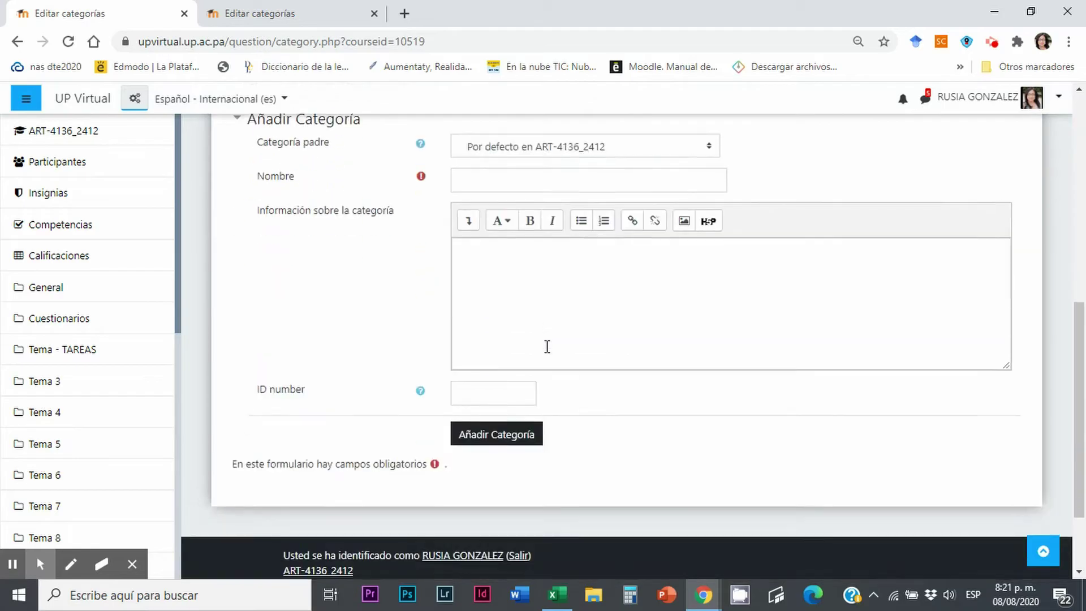
scroll(547, 346, "up", 10)
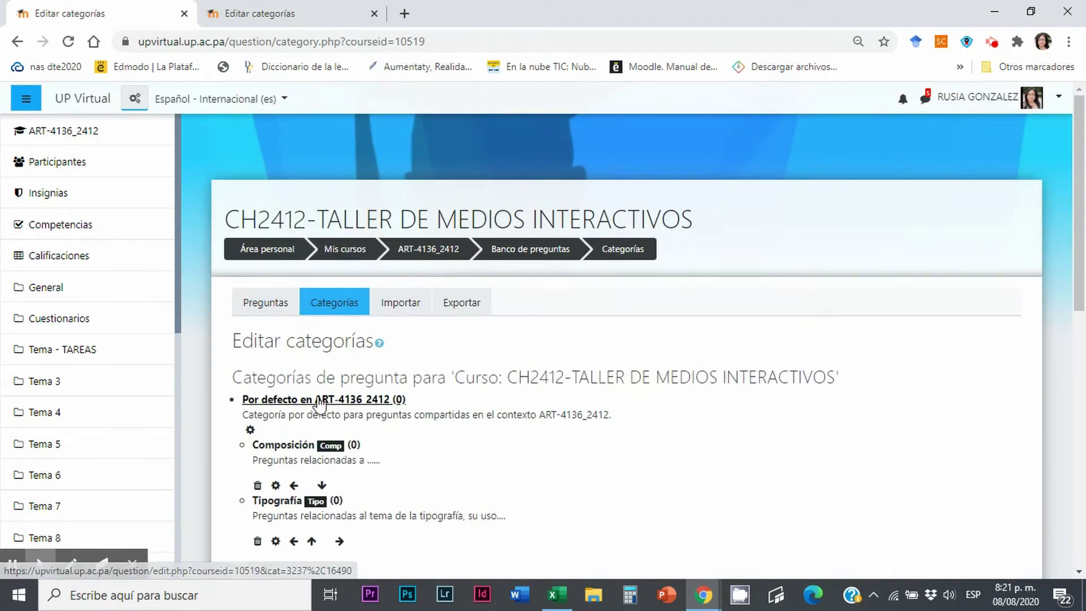
left_click(266, 307)
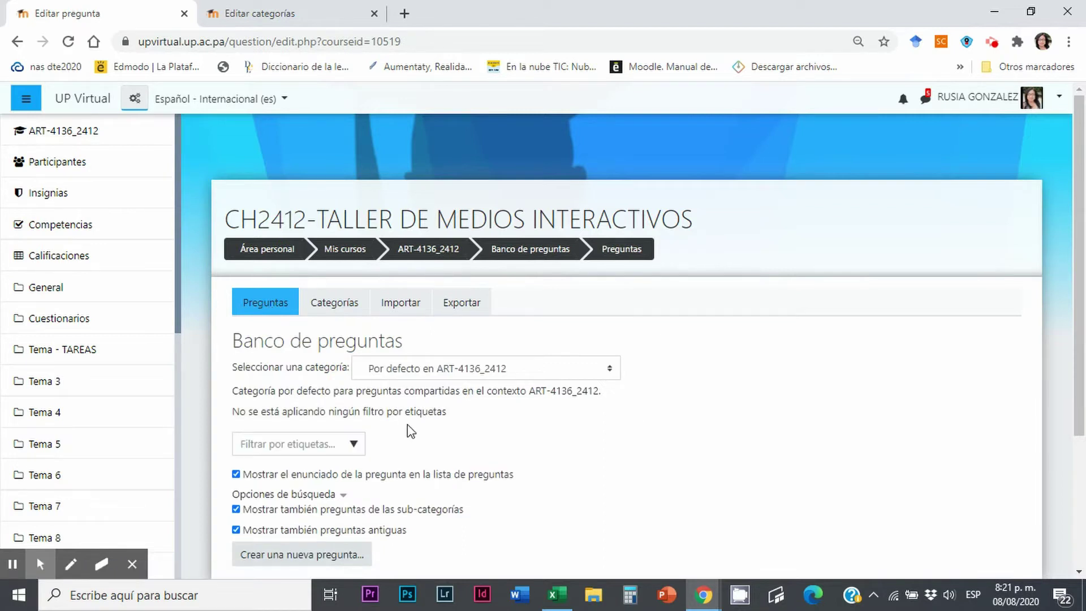
scroll(412, 425, "down", 3)
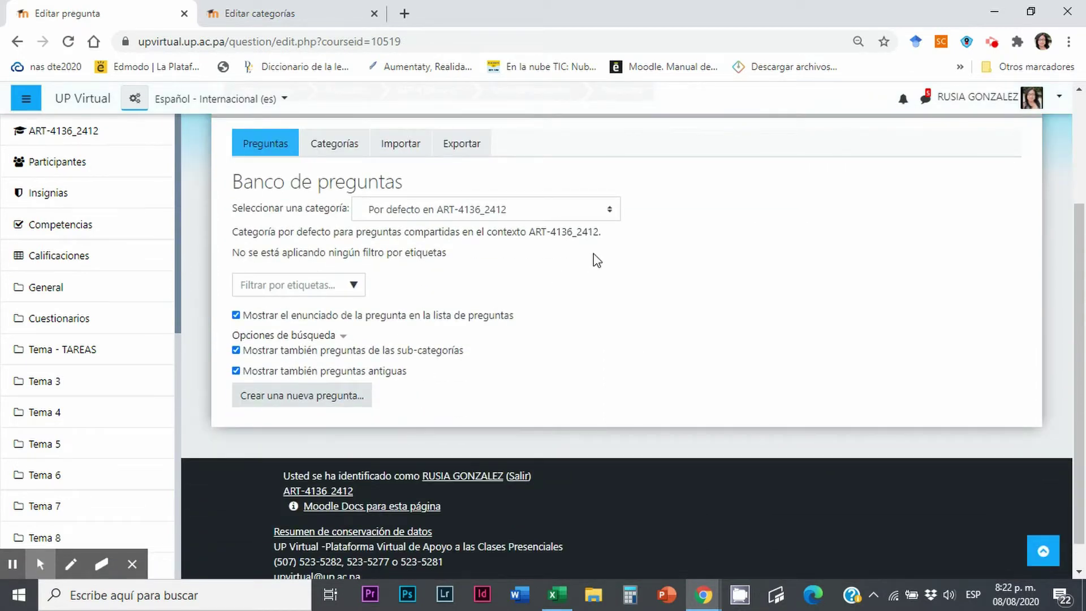
left_click(322, 399)
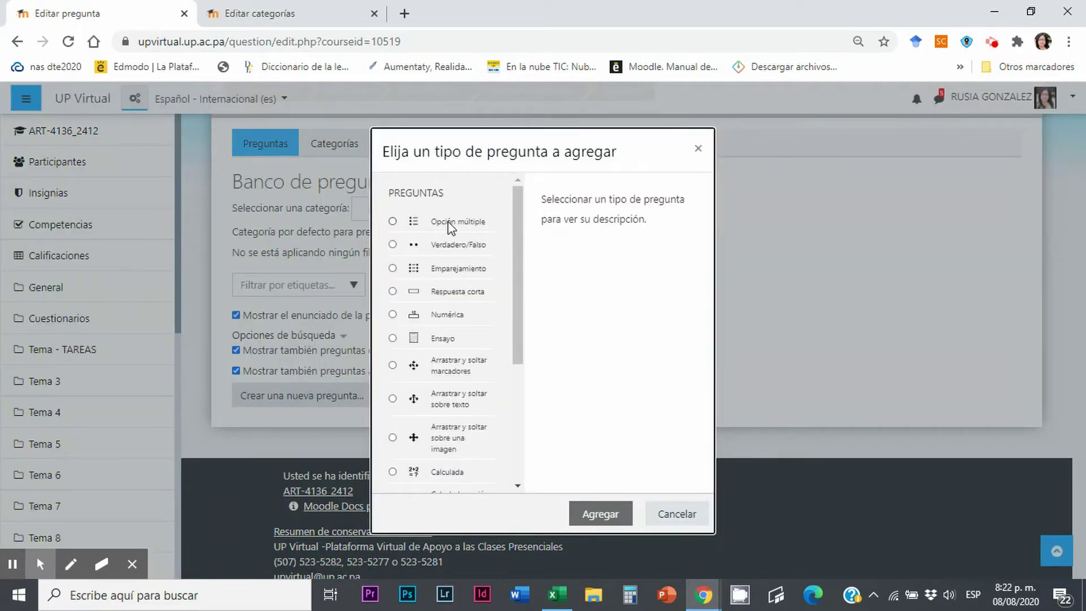
left_click(679, 514)
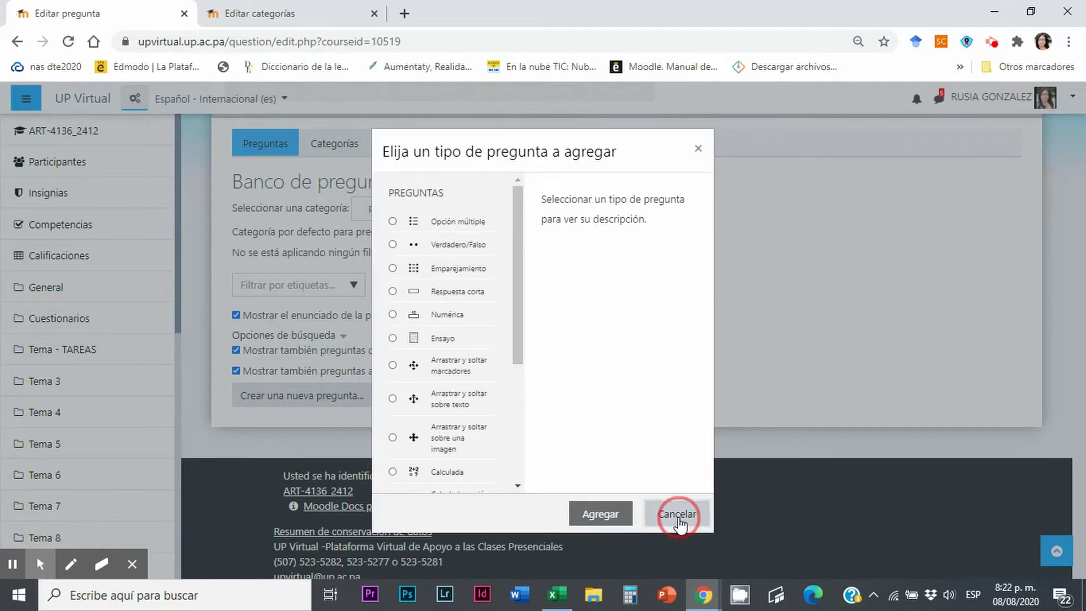
Switch to the category page of the CH2406 course and open the questions of the Historia del Arte Universal category
left_click(290, 11)
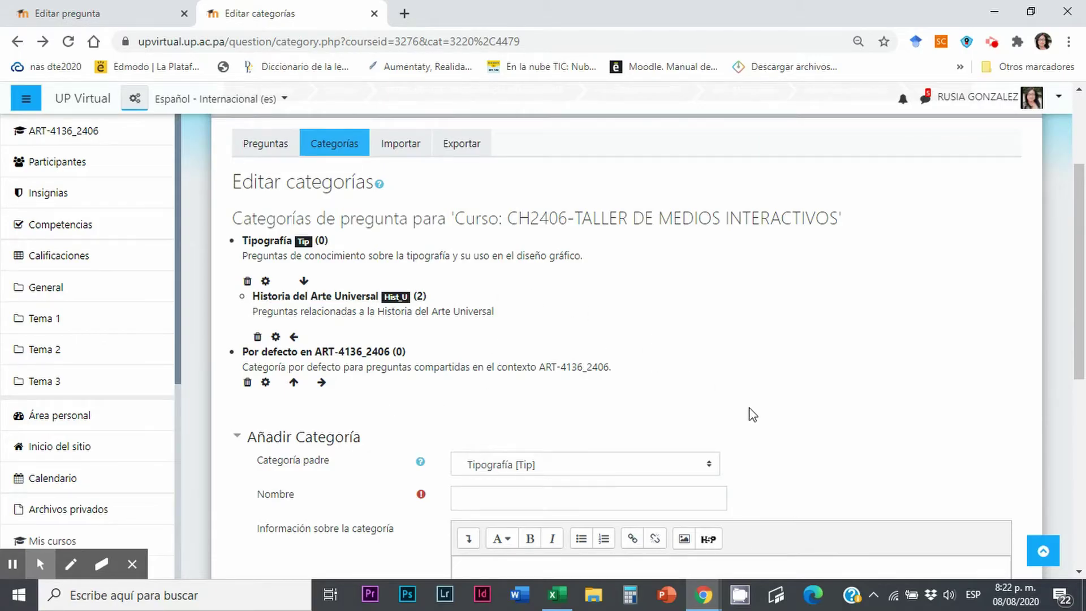
scroll(752, 415, "down", 1)
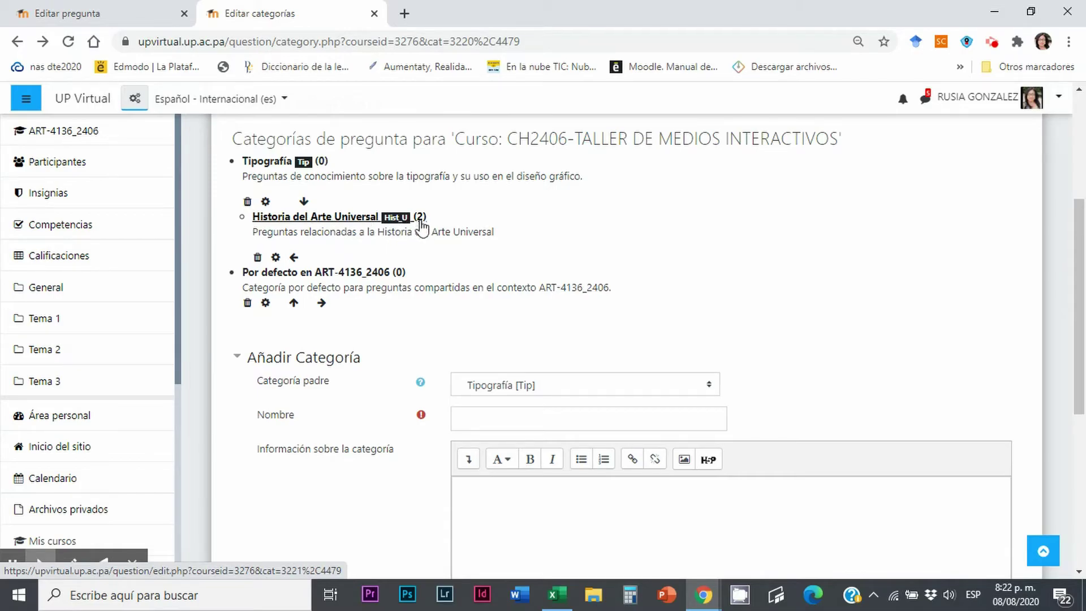
left_click(337, 220)
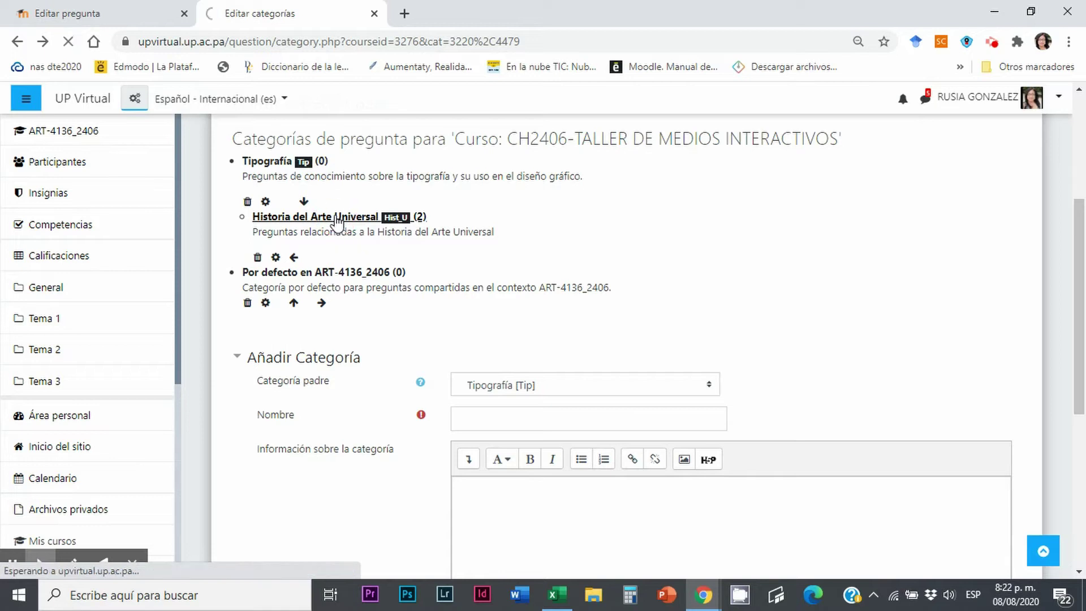
Examine the questions in the Historia del Arte Universal category and the editing actions available for the Hieratismo question
scroll(512, 314, "down", 3)
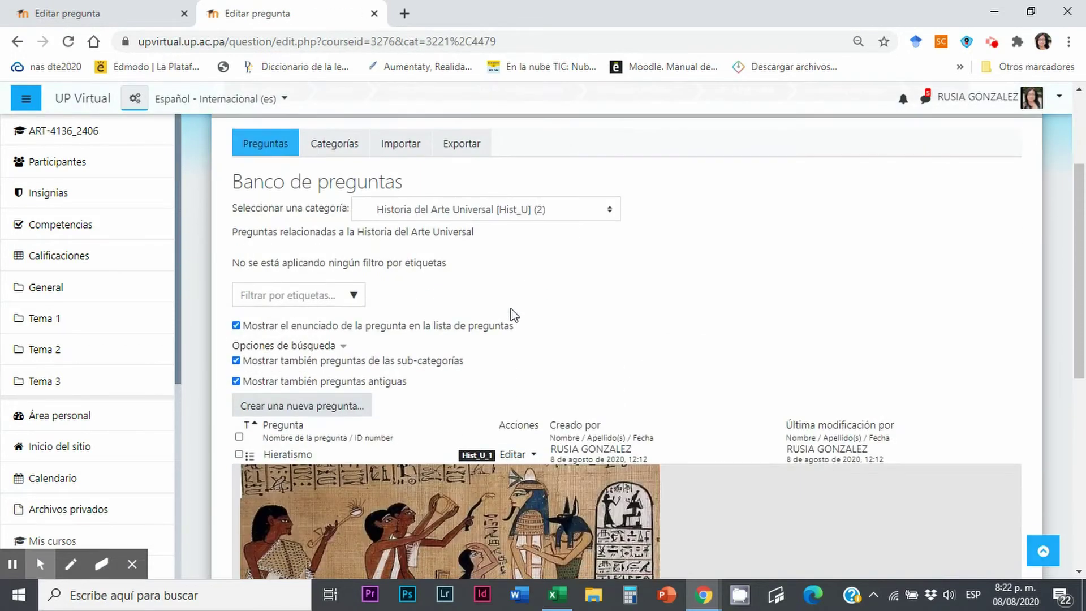
scroll(512, 314, "down", 1)
scroll(509, 308, "down", 1)
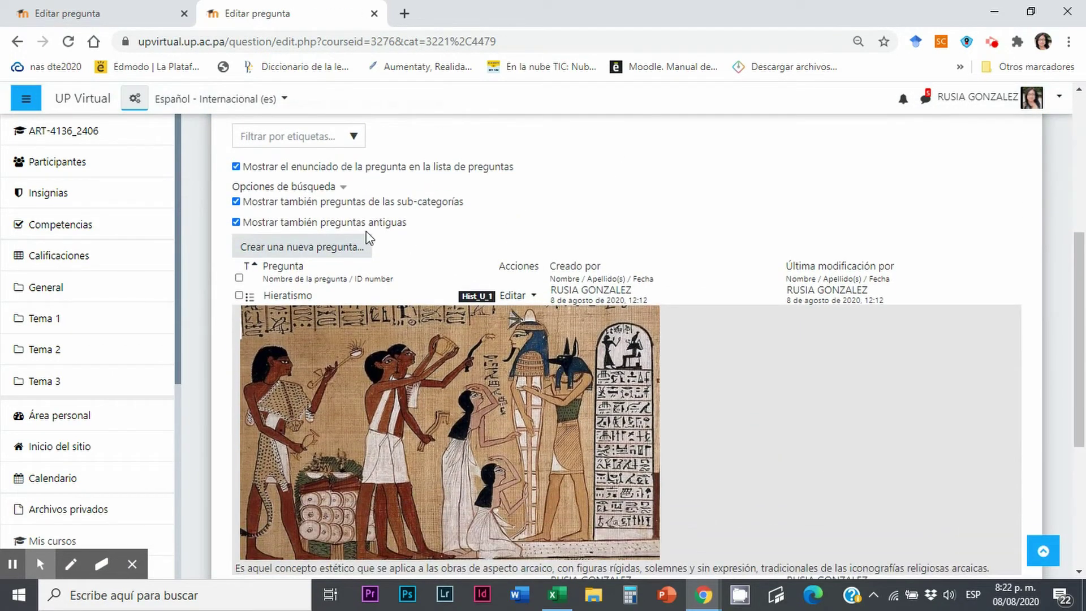
scroll(371, 259, "up", 4)
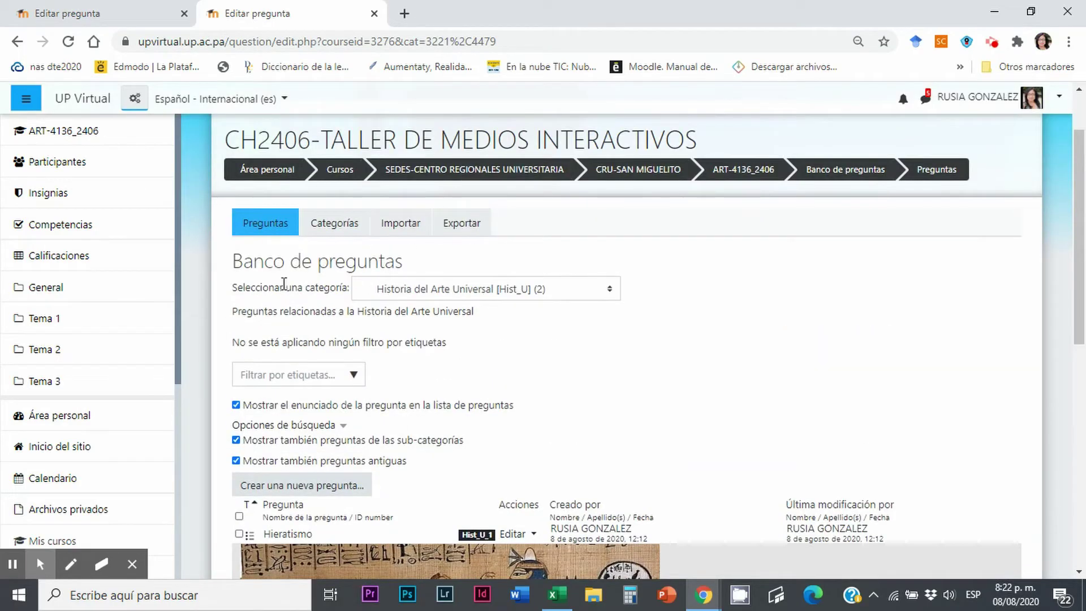
scroll(542, 377, "down", 3)
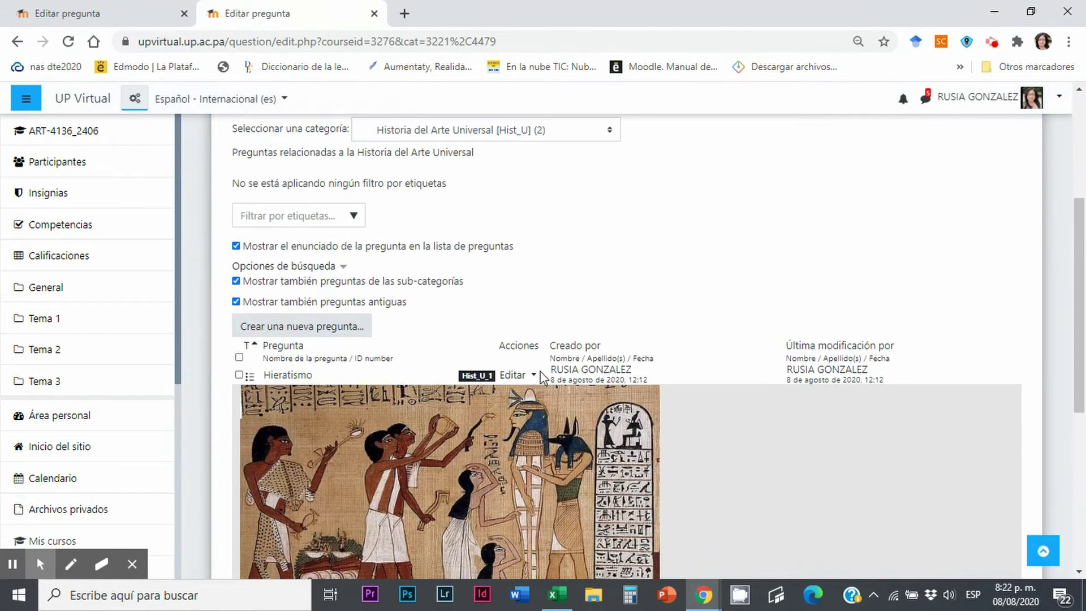
scroll(487, 331, "down", 2)
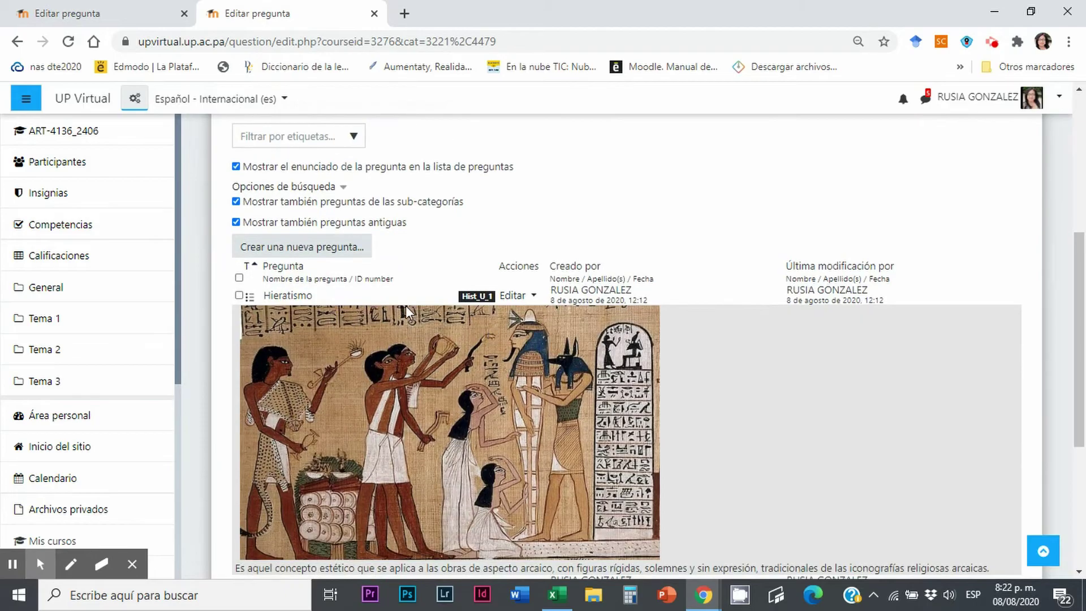
scroll(407, 309, "up", 3)
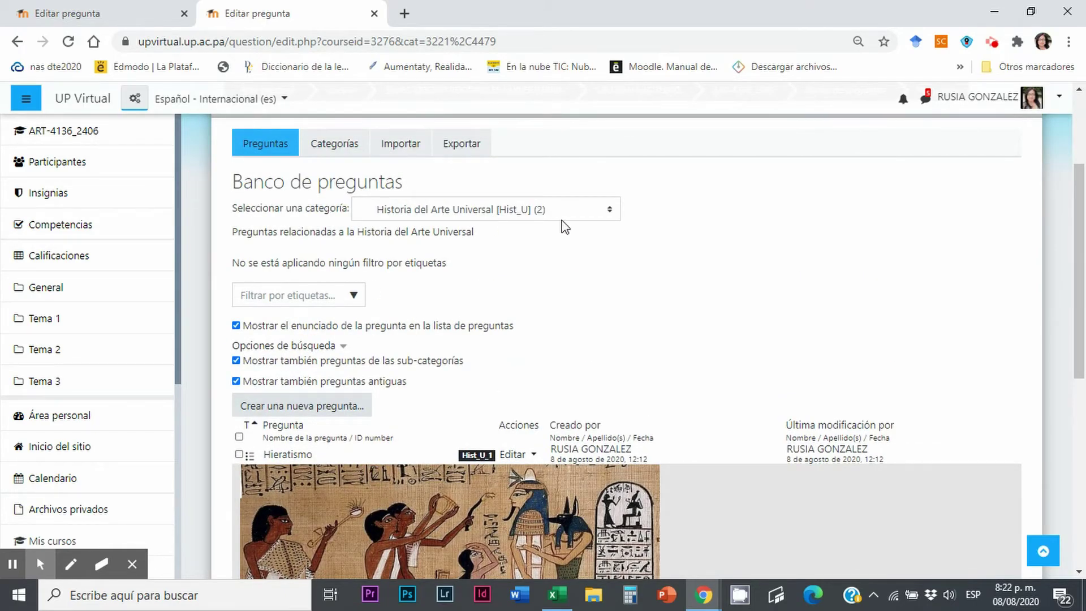
scroll(575, 266, "down", 3)
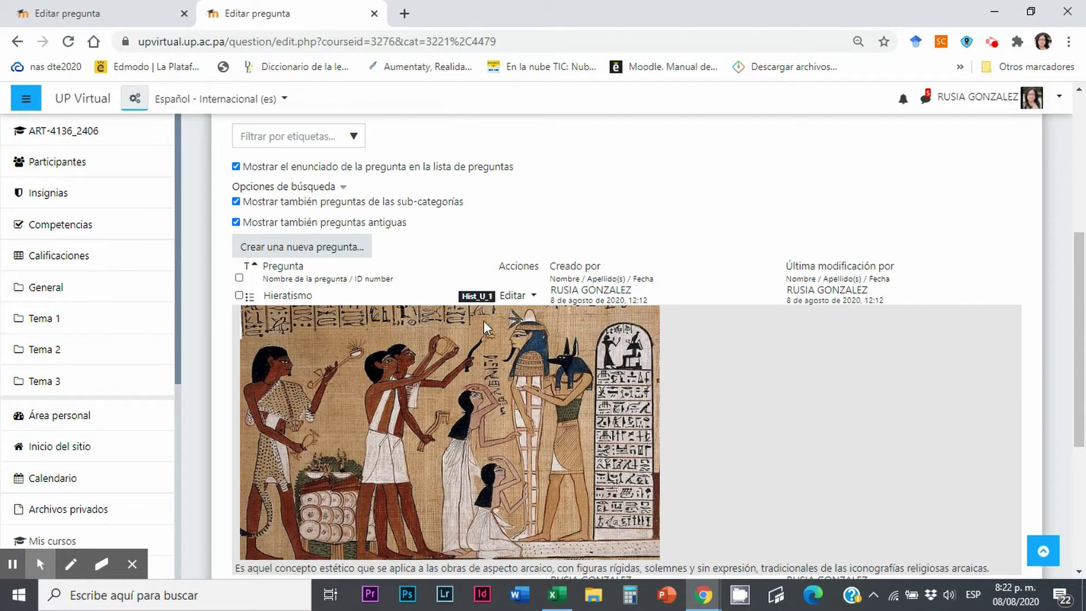
left_click(535, 297)
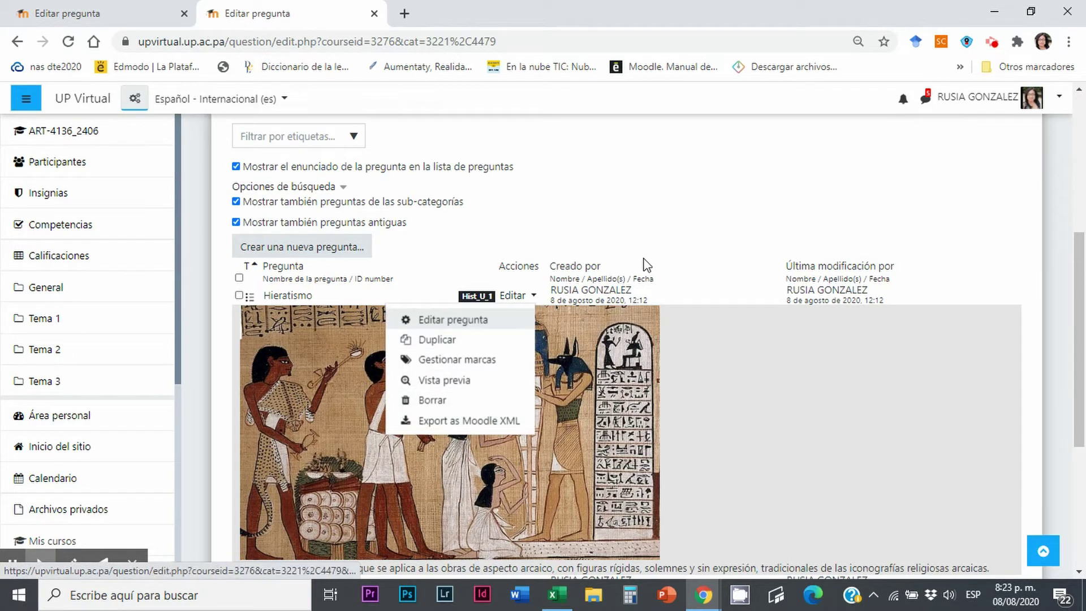
key("Escape")
scroll(707, 245, "down", 3)
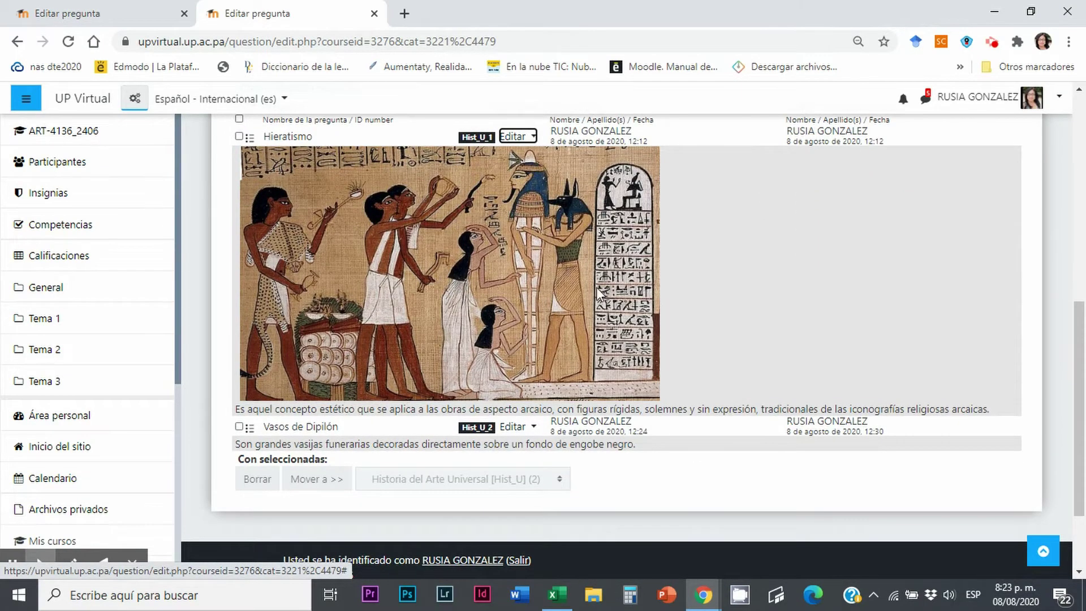
Preview the Hieratismo question and examine its image, statement and answer options
scroll(534, 233, "up", 1)
left_click(534, 218)
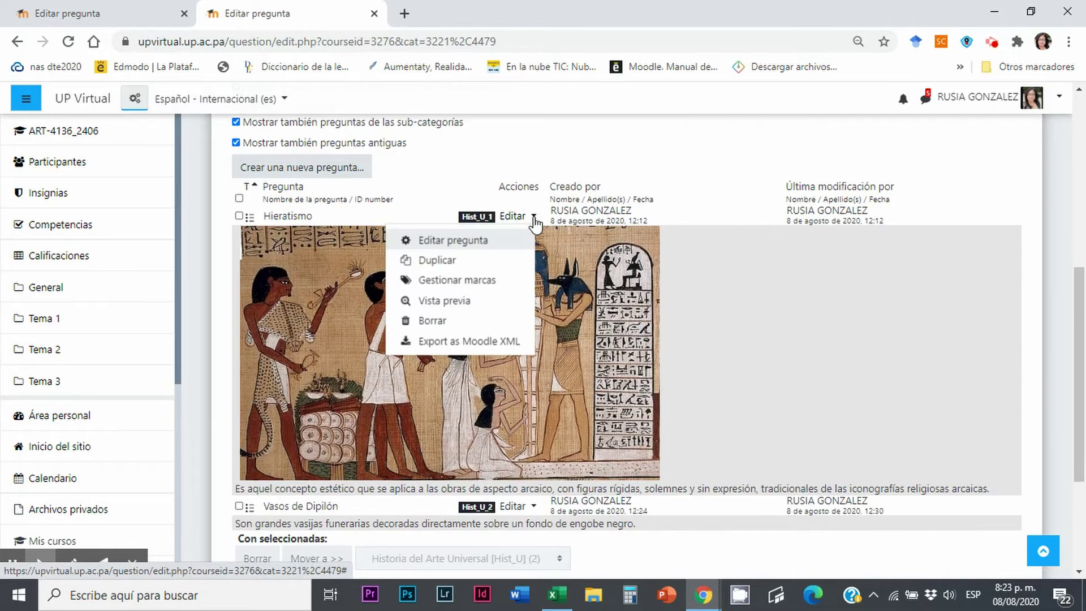
left_click(444, 301)
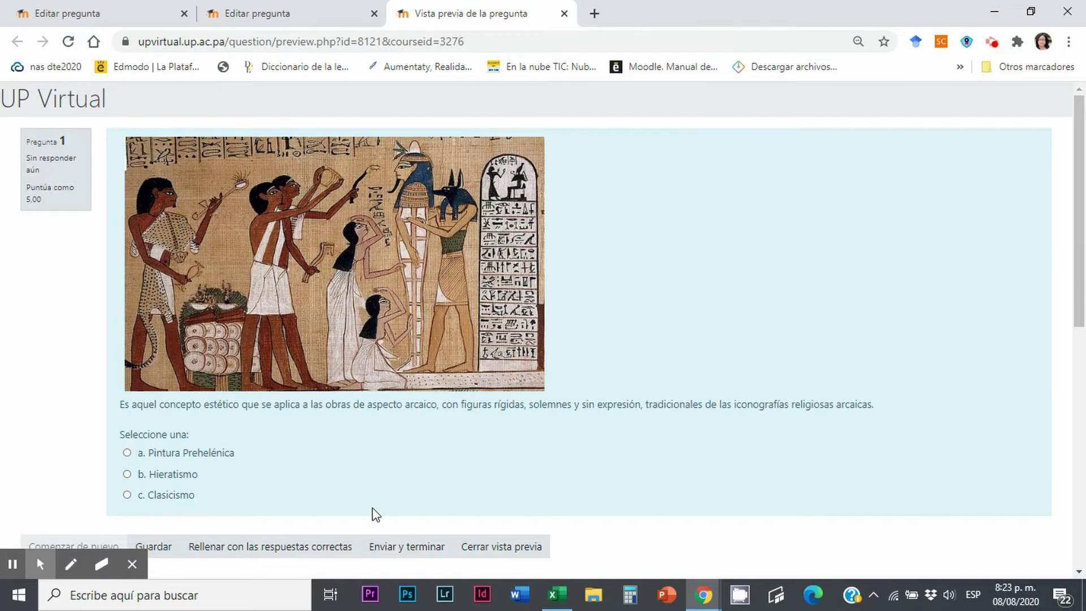
scroll(236, 393, "down", 3)
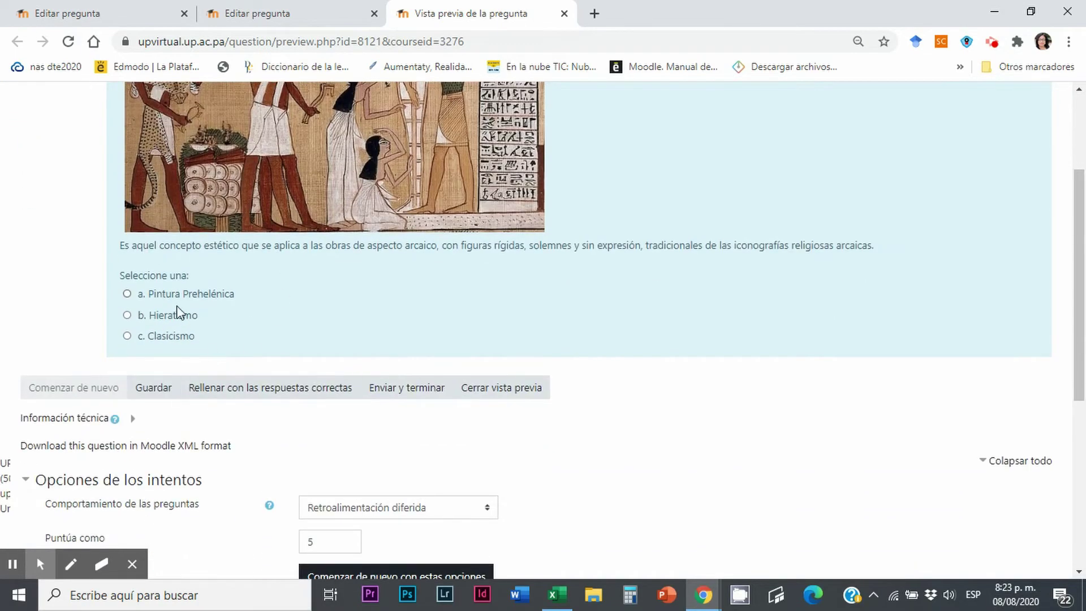
scroll(388, 277, "up", 3)
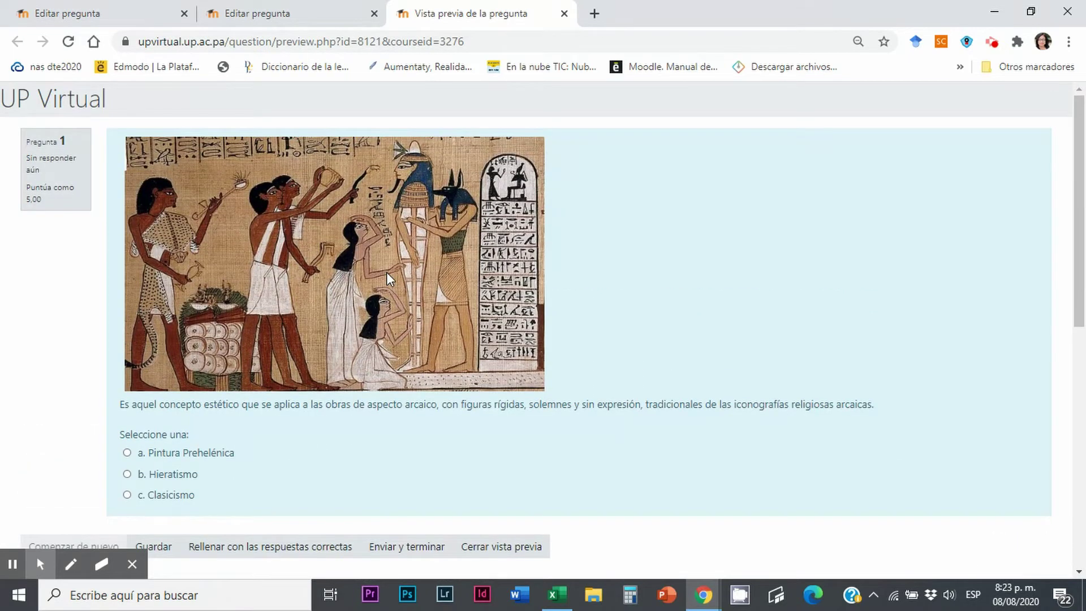
scroll(347, 290, "down", 2)
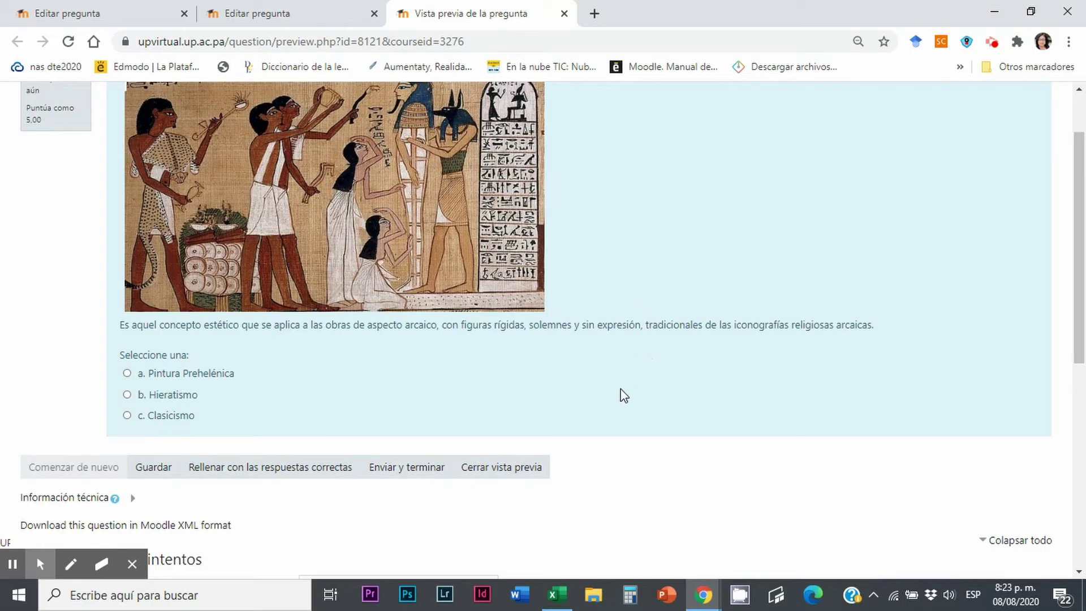
Submit Pintura Prehelénica as the answer in the Hieratismo preview, check its feedback, and restart the attempt
left_click(126, 373)
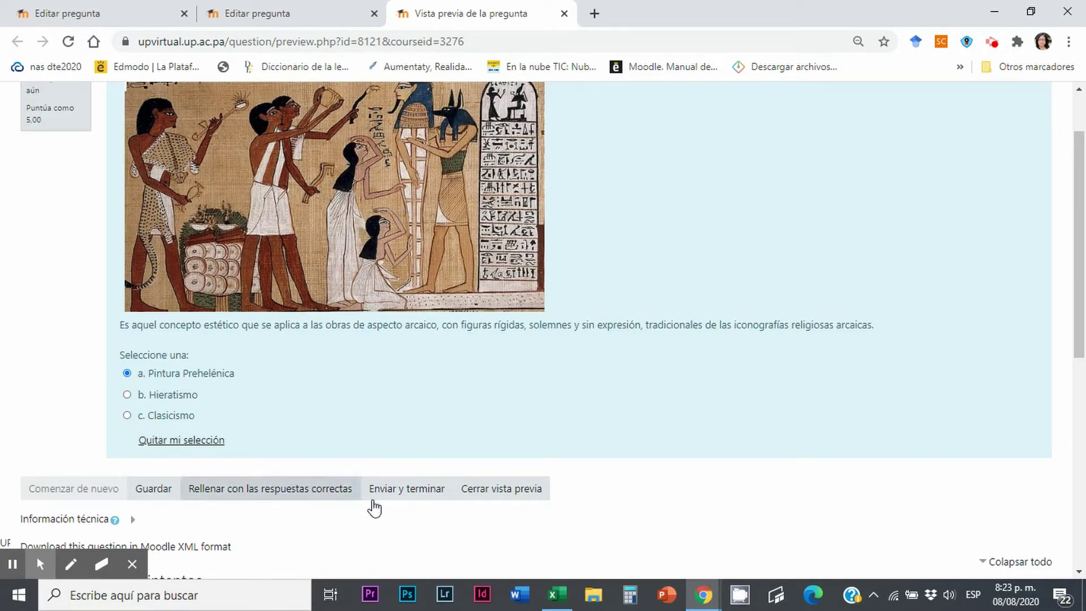
left_click(418, 490)
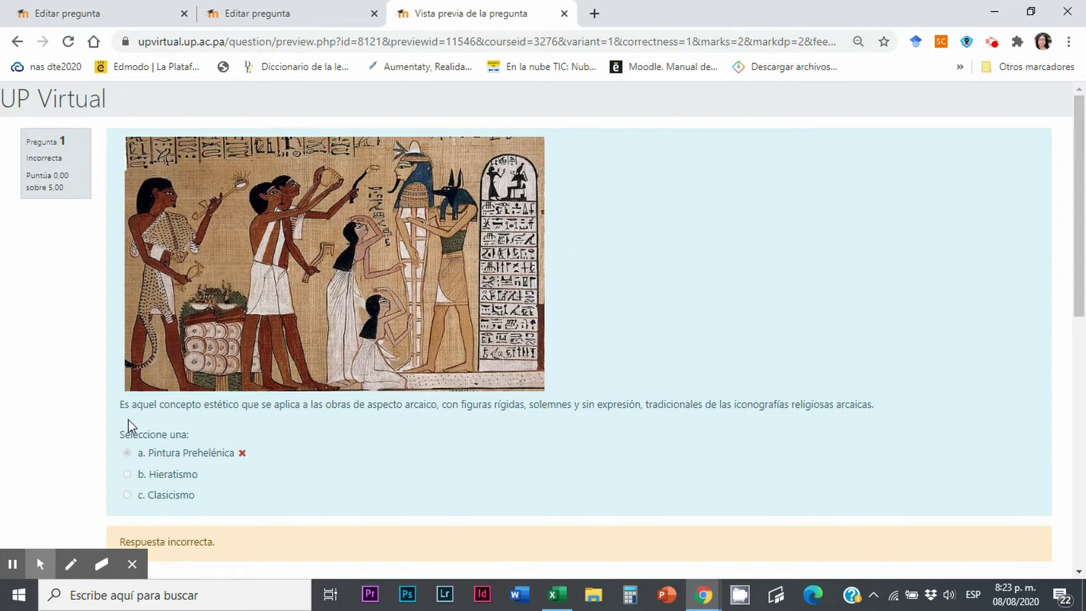
scroll(124, 368, "down", 4)
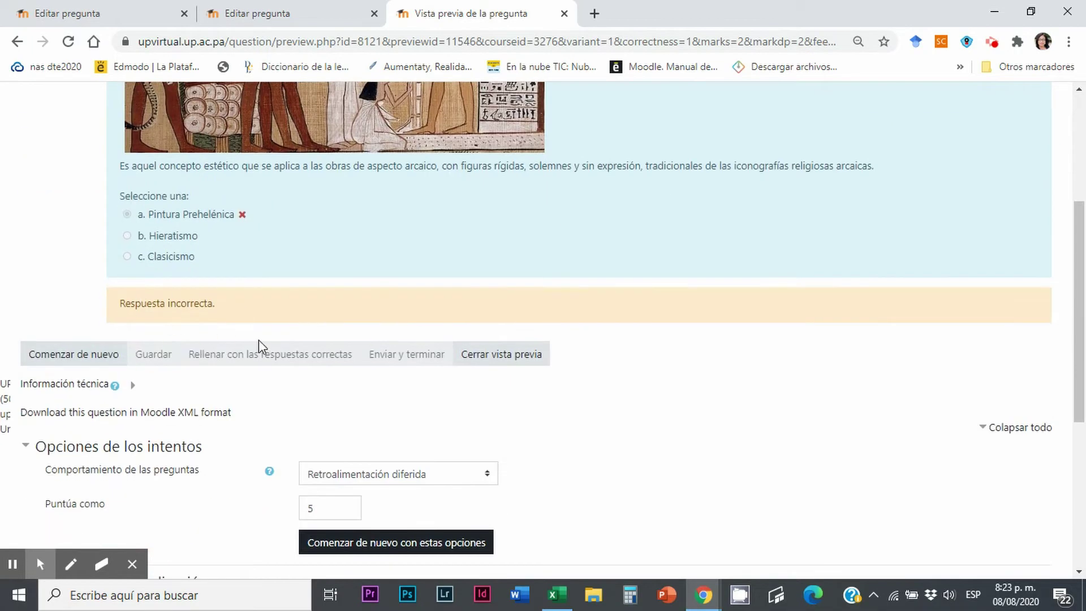
left_click(68, 356)
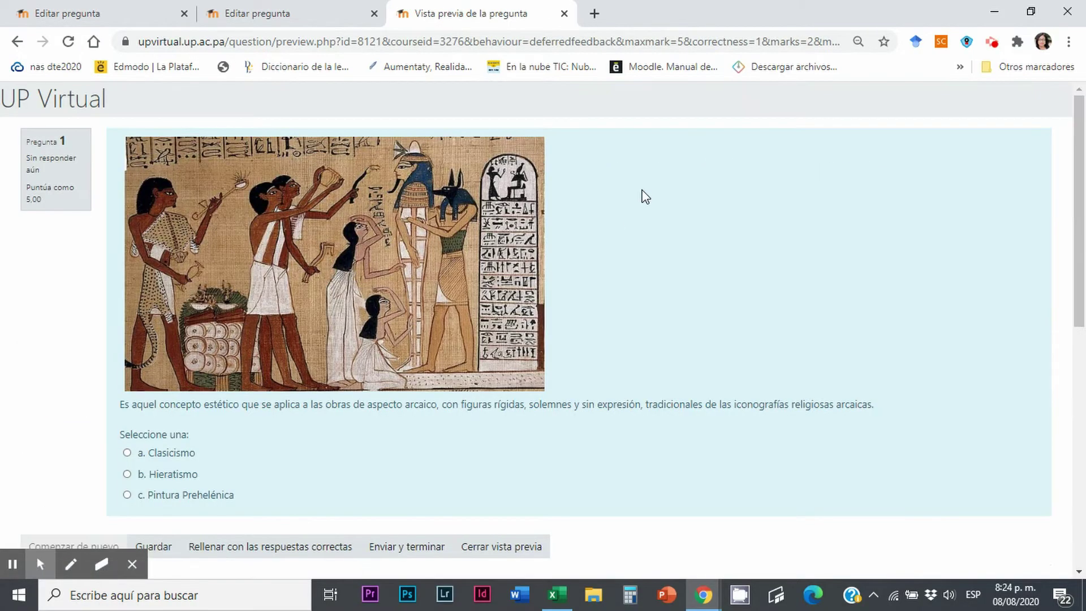
Submit Hieratismo as the answer in the preview, review the feedback given, and start the attempt over
left_click(129, 475)
scroll(396, 426, "down", 2)
scroll(396, 426, "down", 1)
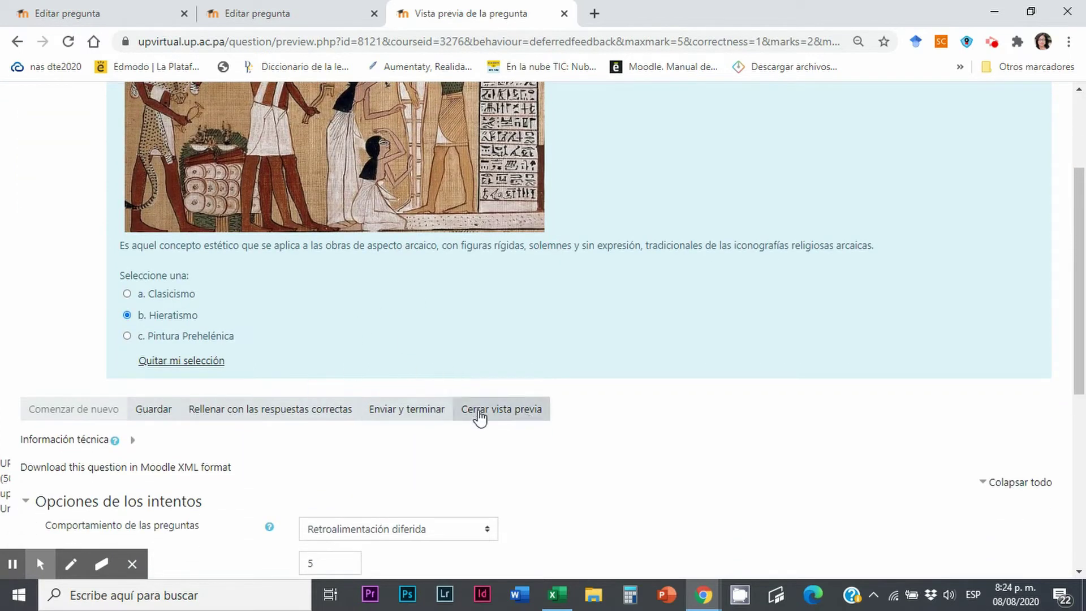
left_click(407, 411)
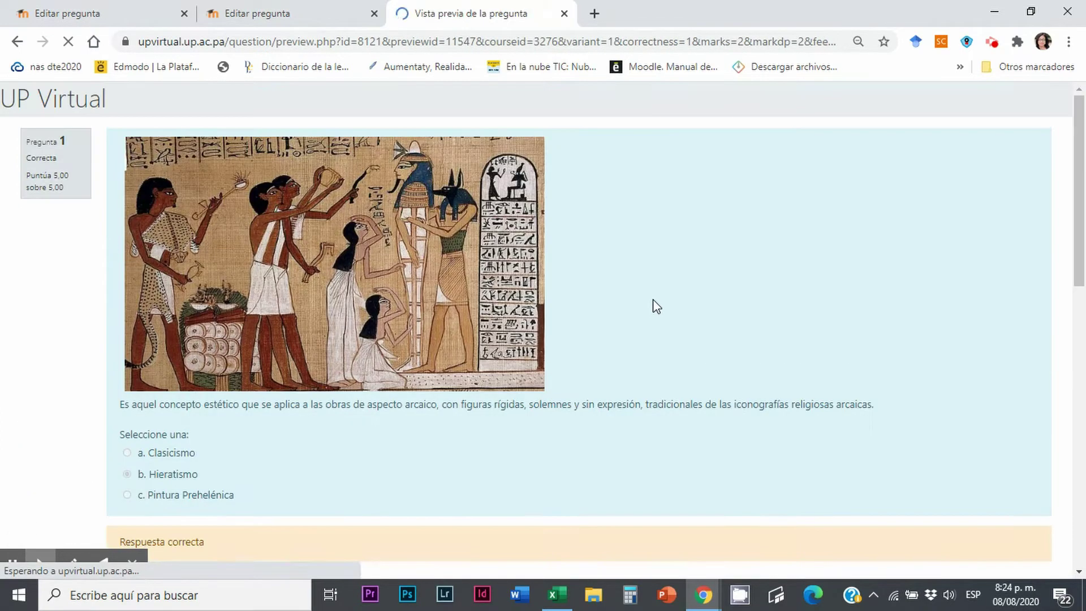
scroll(656, 306, "down", 2)
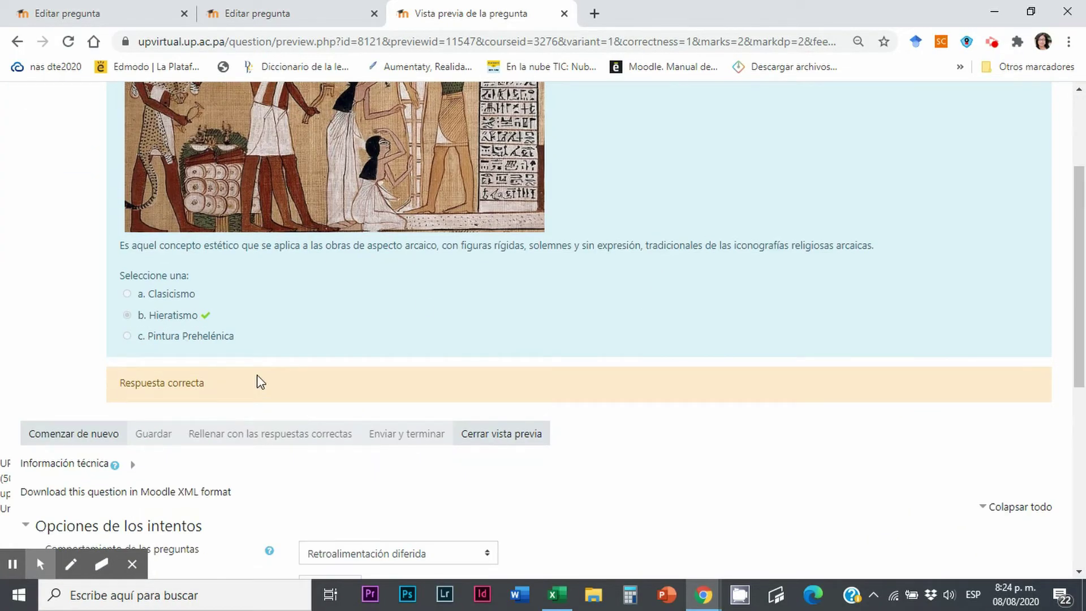
scroll(264, 374, "down", 2)
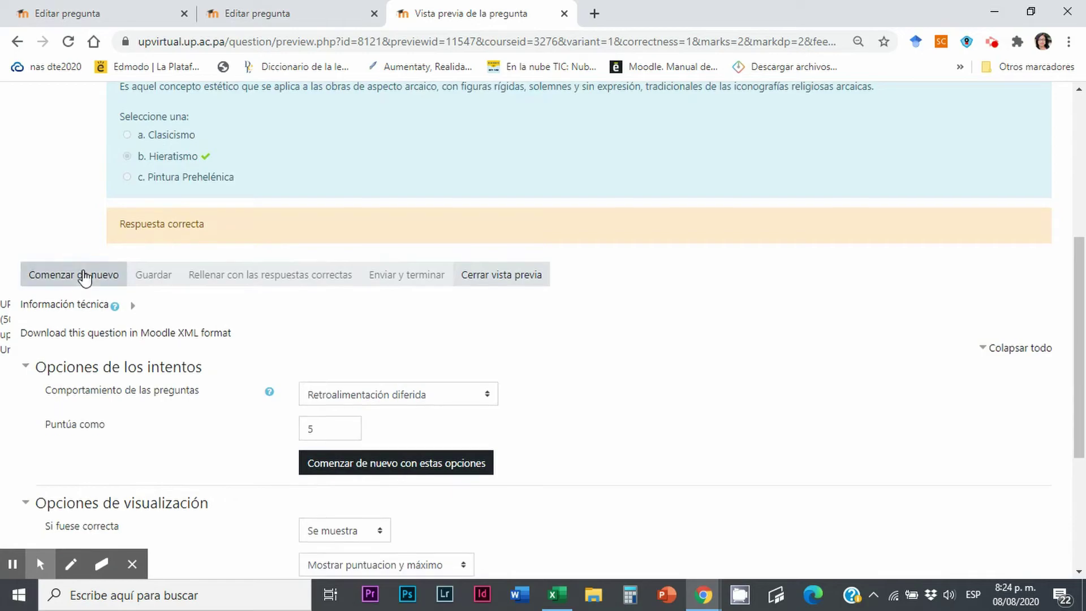
left_click(84, 274)
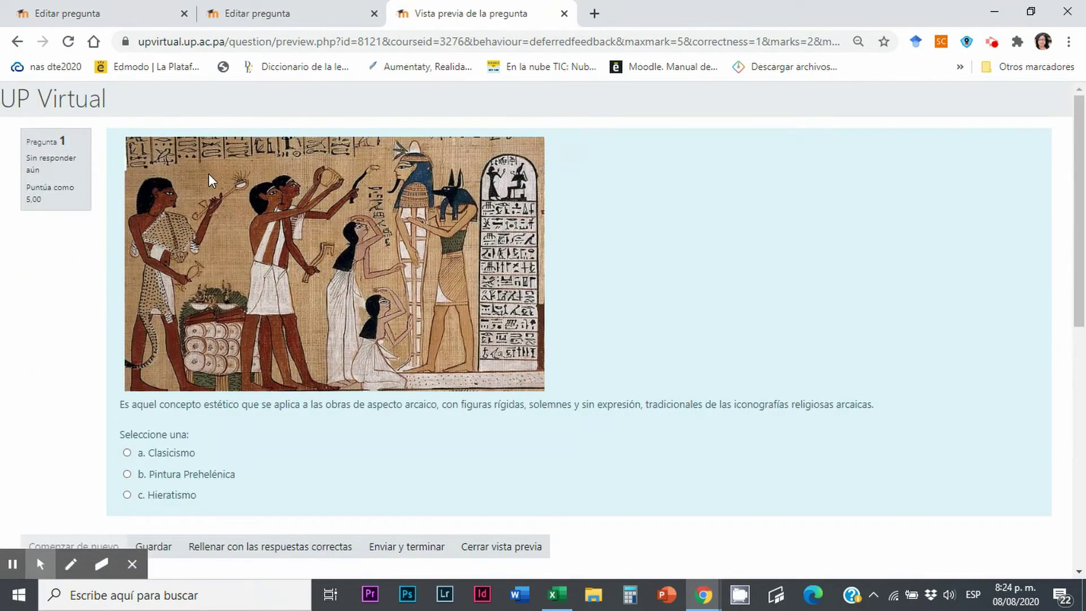
Examine the attempt options and display options offered below the Hieratismo question preview
scroll(320, 210, "down", 4)
scroll(321, 212, "down", 3)
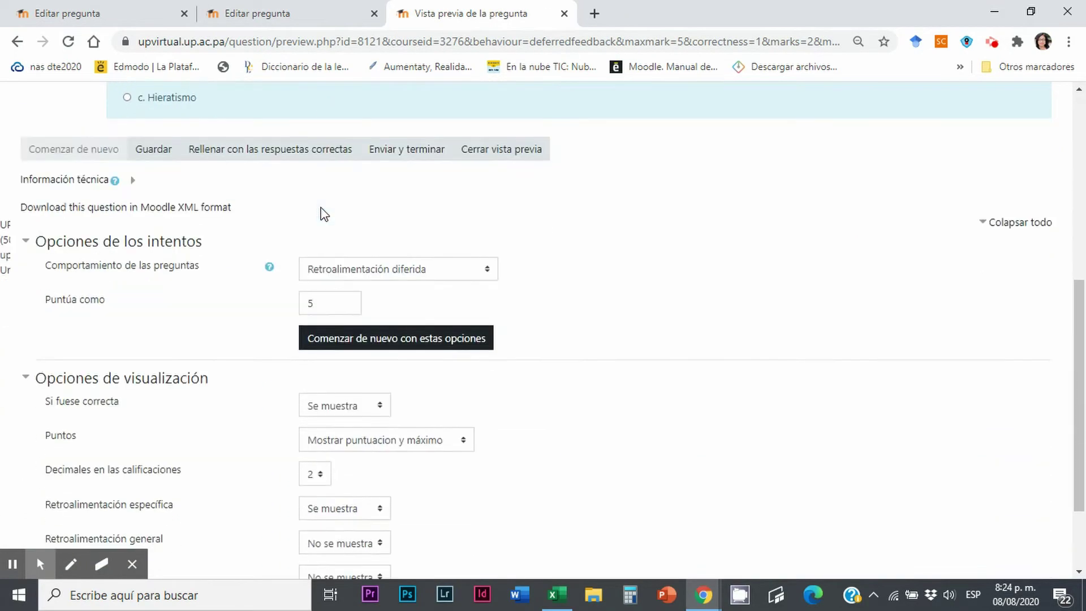
scroll(258, 204, "up", 6)
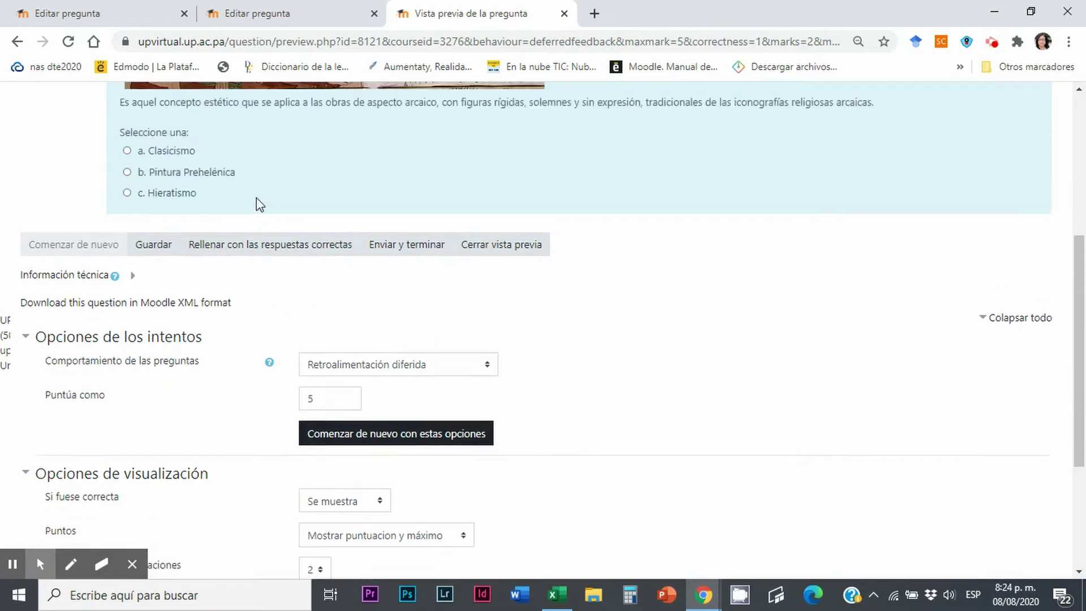
scroll(274, 236, "up", 2)
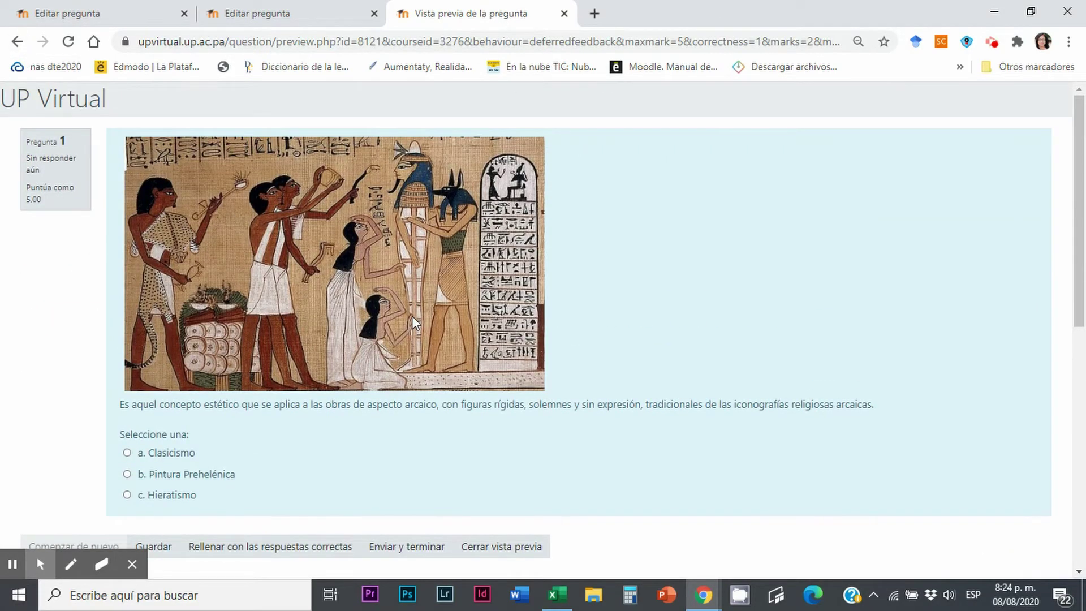
scroll(411, 316, "down", 4)
scroll(413, 318, "down", 3)
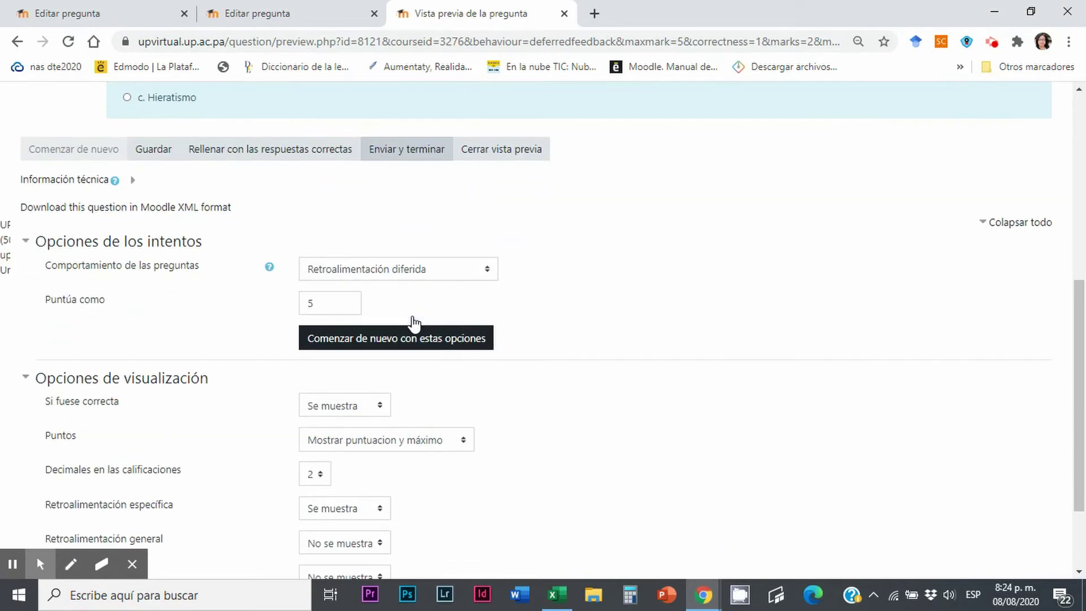
scroll(412, 317, "down", 2)
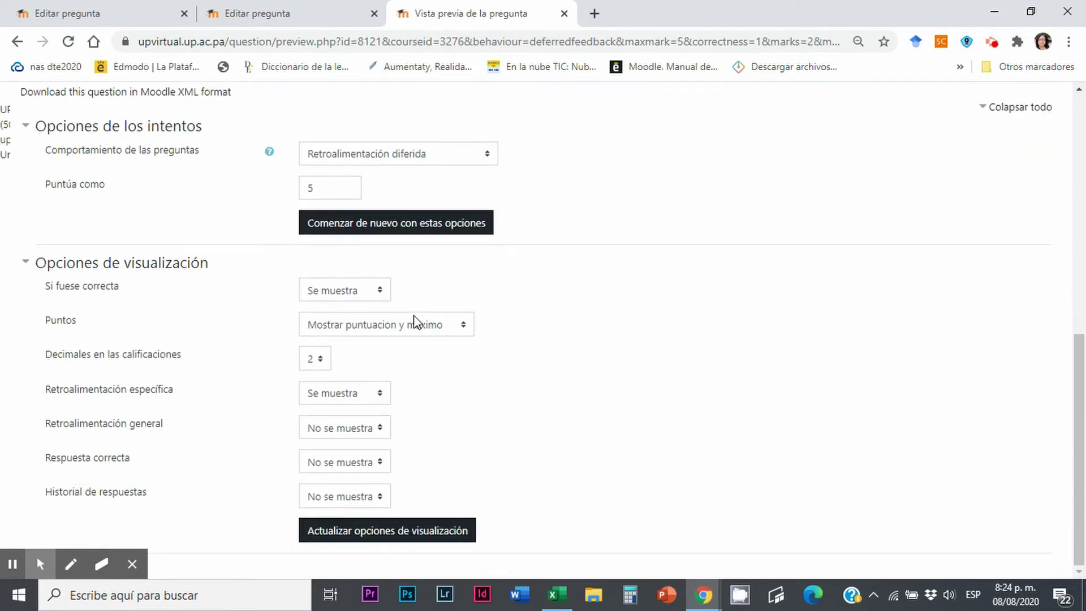
scroll(492, 318, "up", 9)
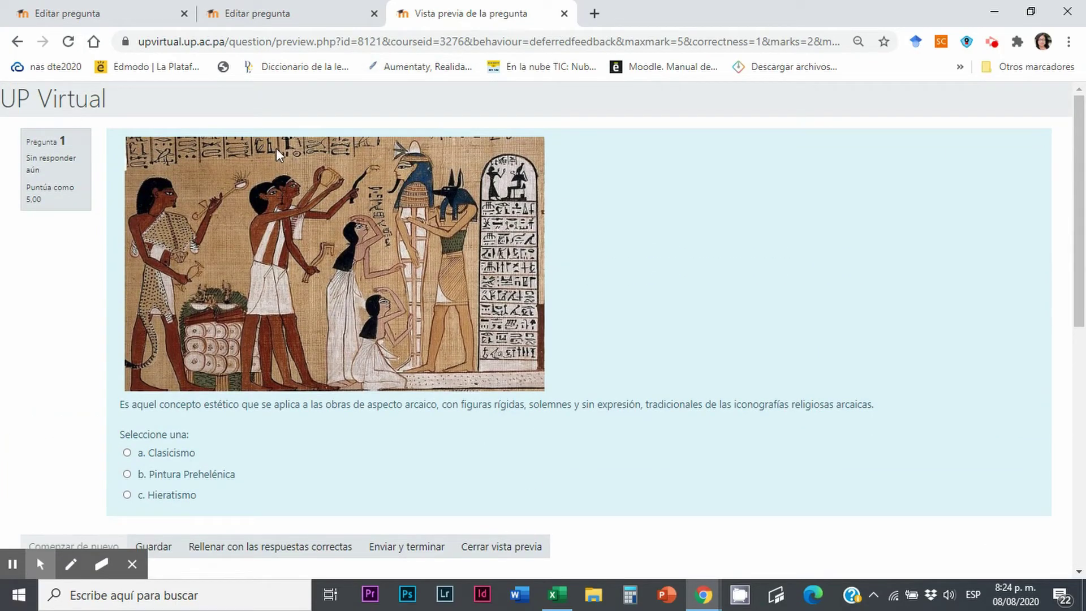
Leave the Hieratismo question preview and return to the question bank list
left_click(17, 41)
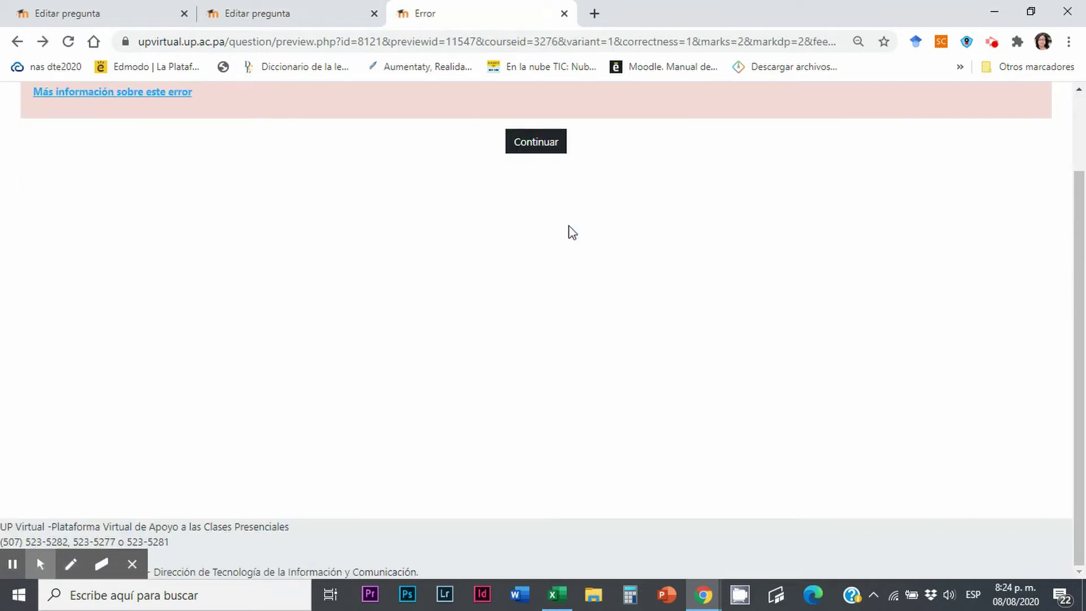
left_click(538, 145)
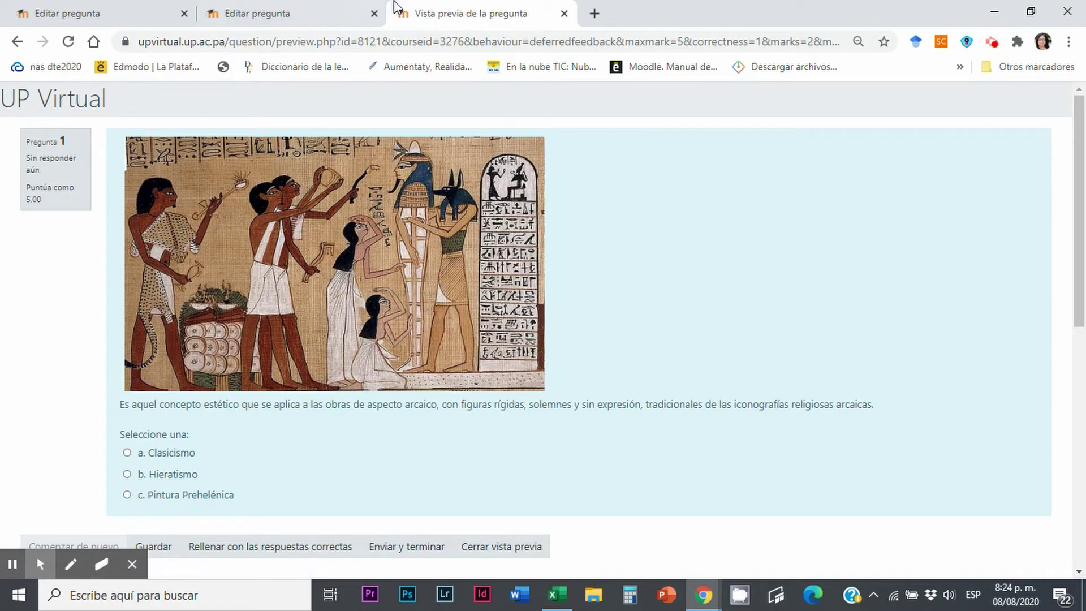
left_click(564, 13)
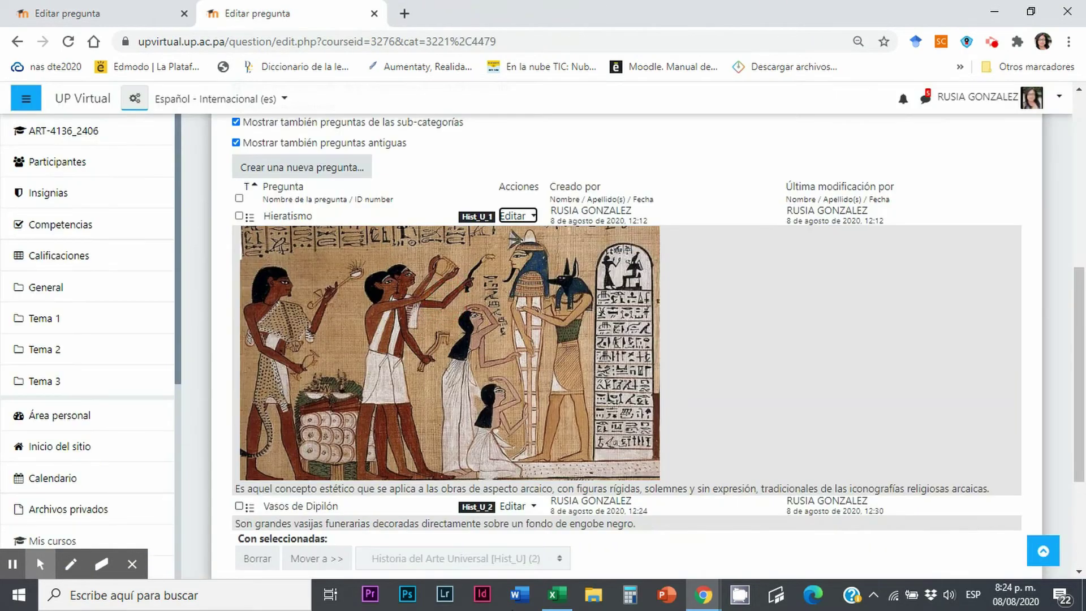
Preview the Vasos de Dipilón question and read its statement about large funerary vessels
scroll(432, 327, "down", 3)
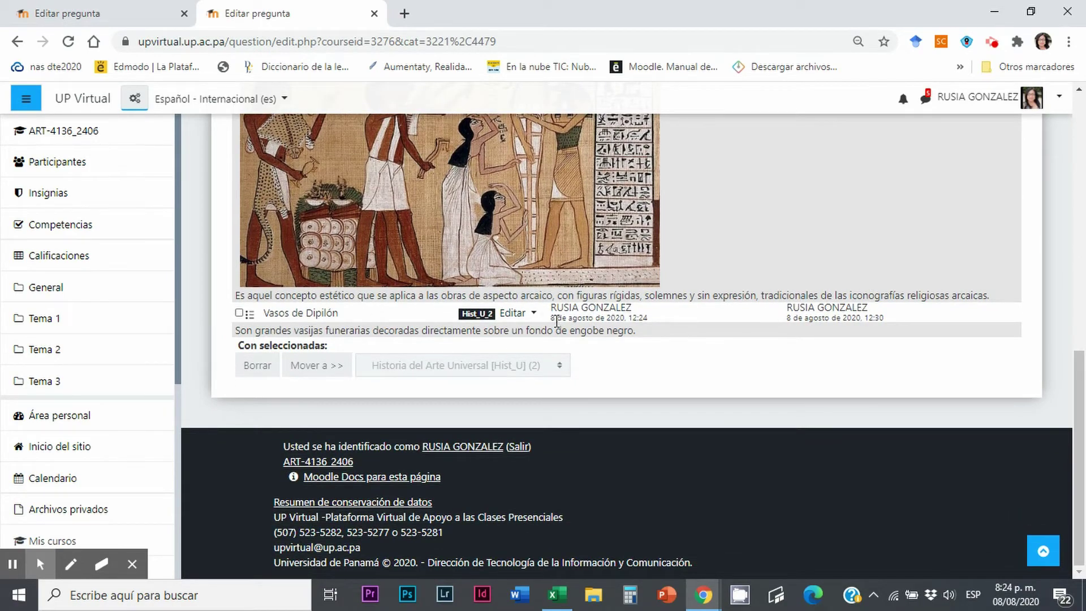
left_click(535, 314)
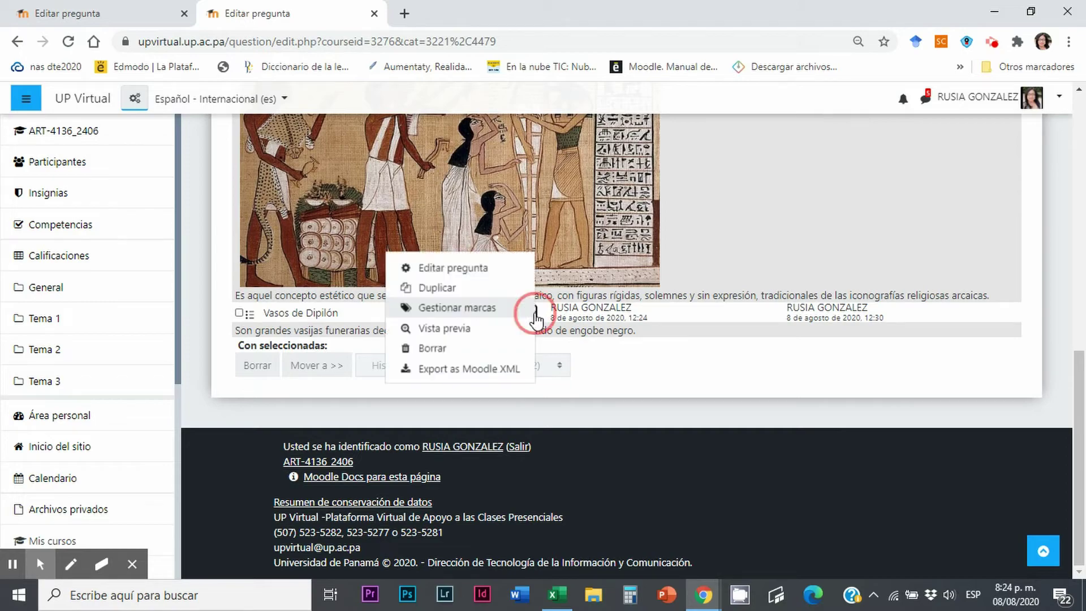
left_click(452, 334)
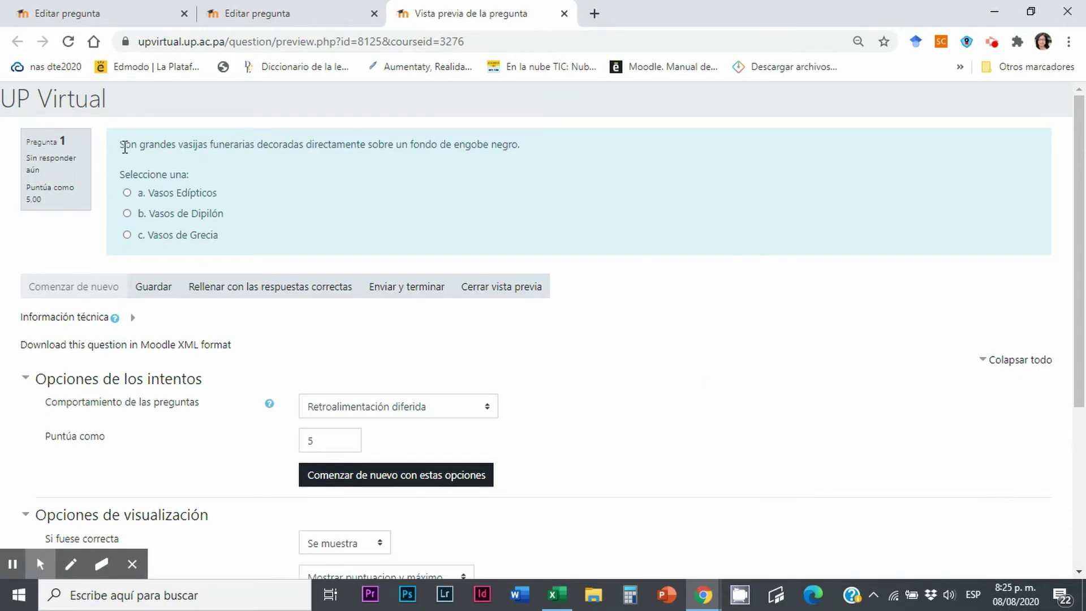
left_click_drag(125, 147, 519, 141)
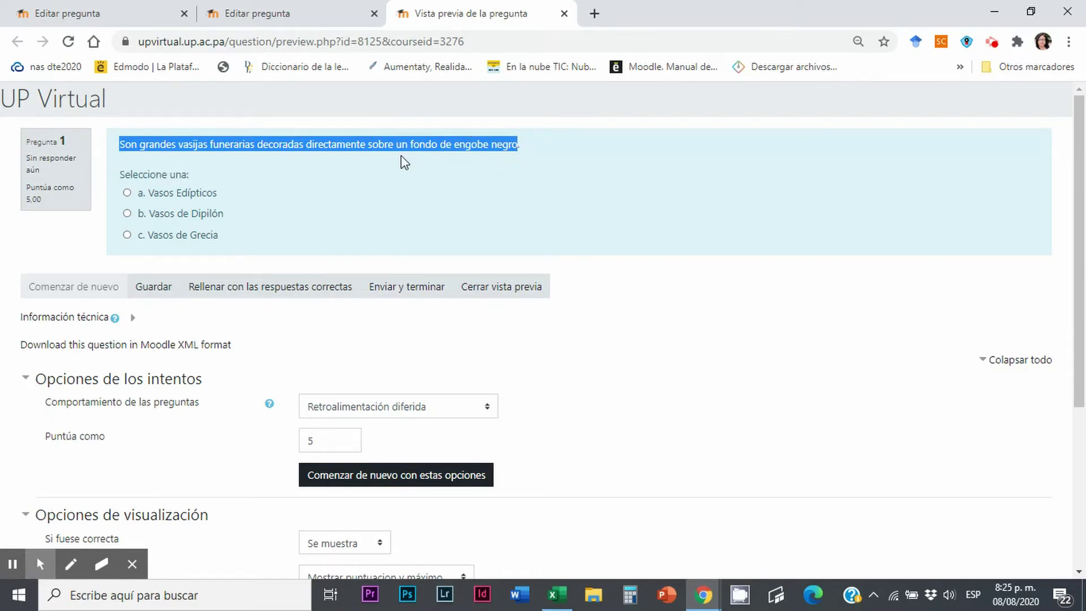
left_click(526, 147)
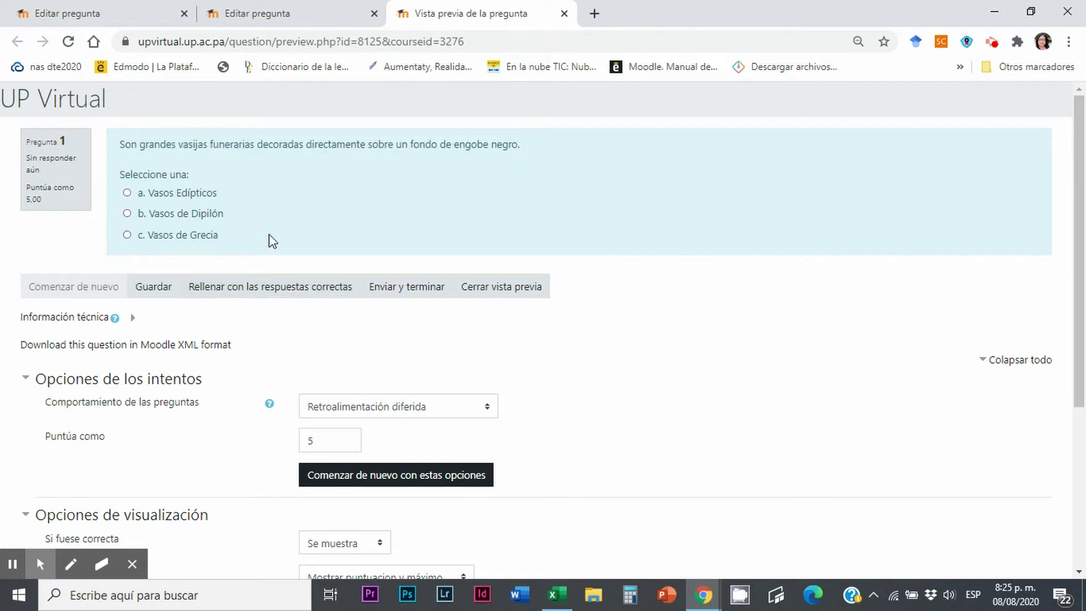
Submit Vasos Edípticos as the answer in the preview, check its feedback, and restart the attempt
left_click(127, 193)
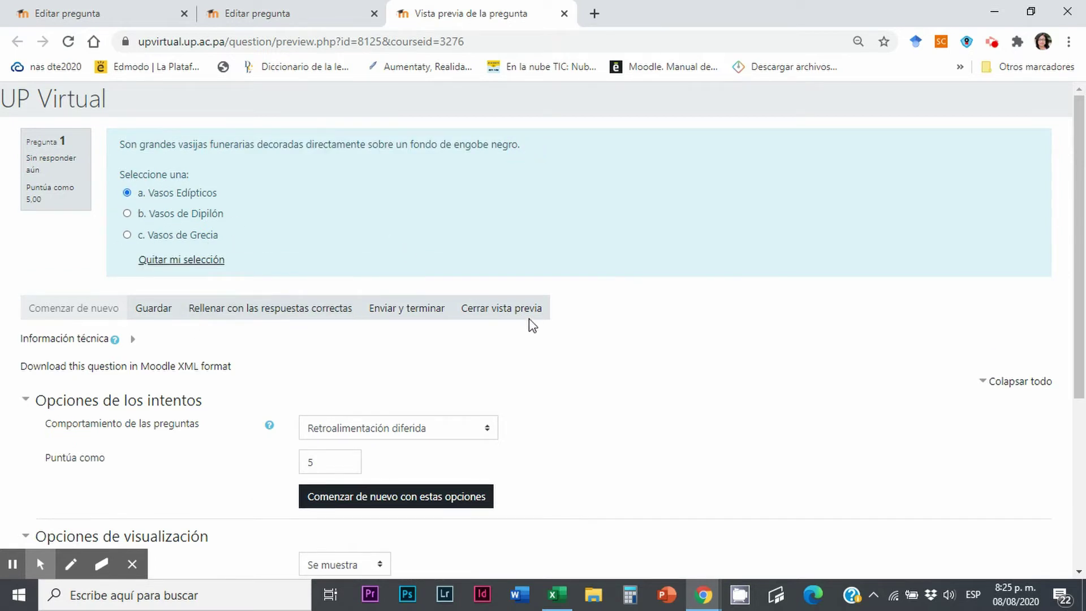
left_click(391, 309)
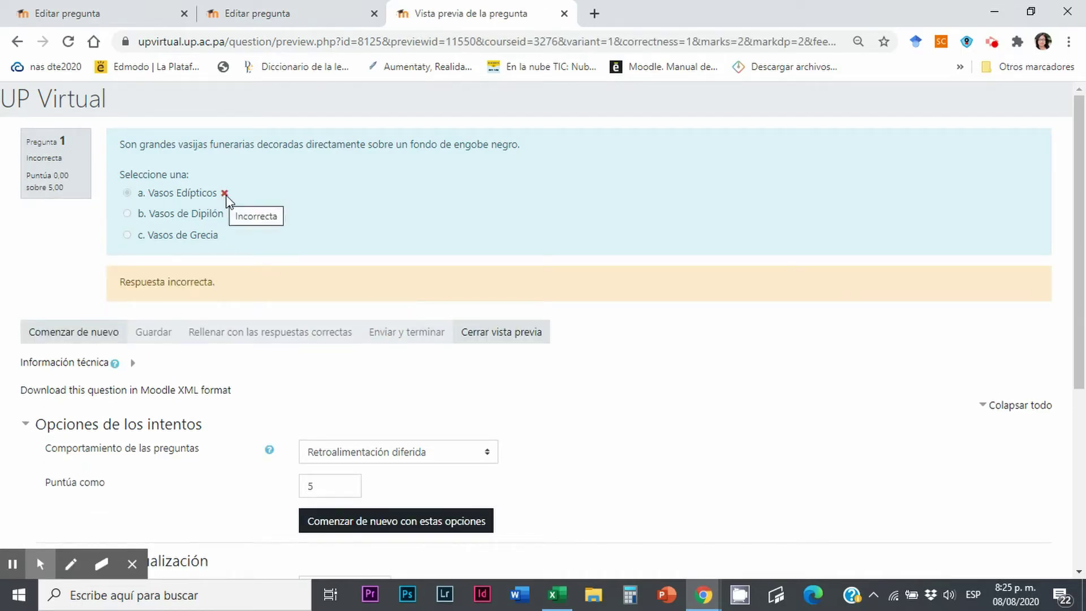
left_click(79, 332)
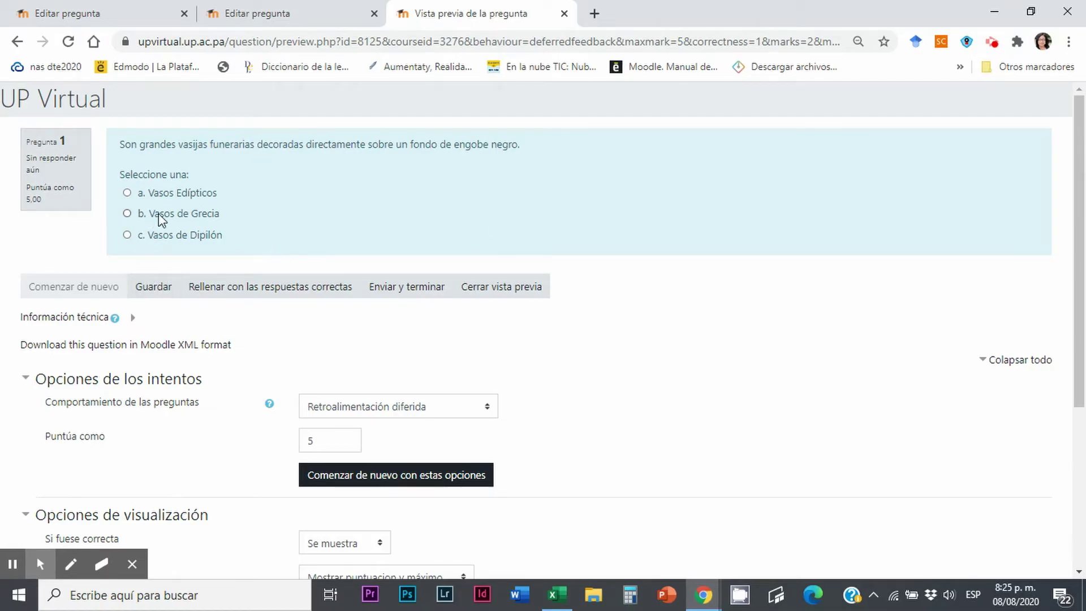
Submit Vasos de Dipilón as the answer and examine the feedback text and vase image shown for it
left_click(127, 234)
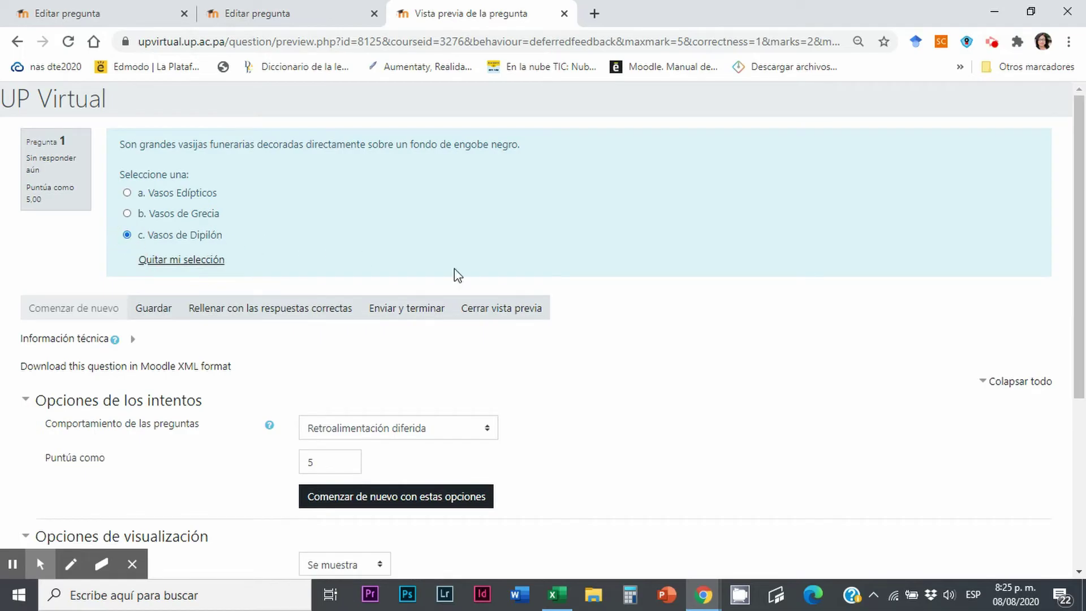
left_click(403, 307)
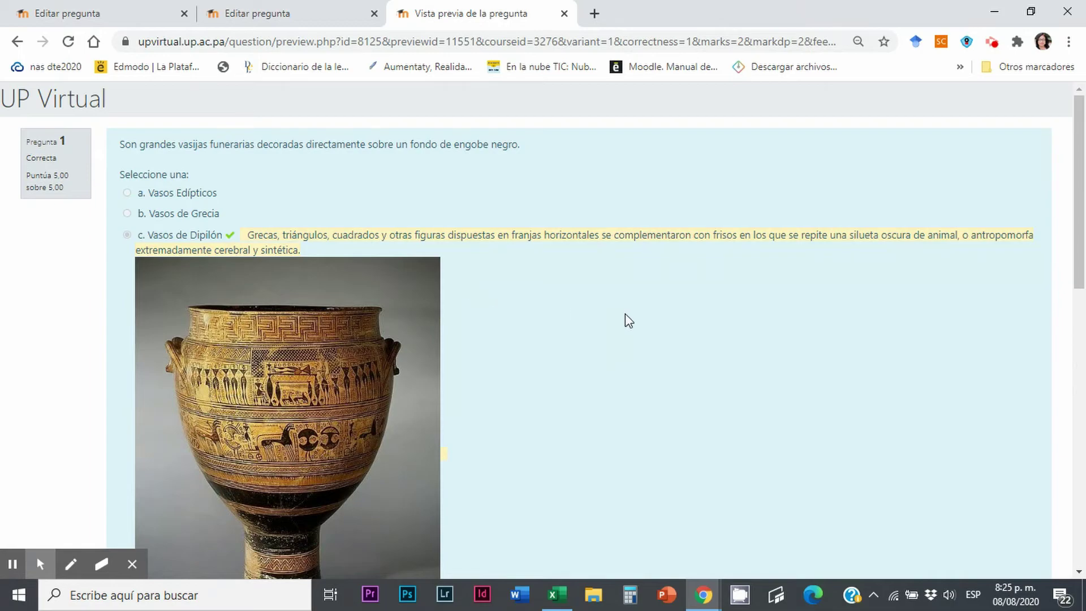
scroll(626, 313, "down", 3)
scroll(602, 304, "up", 3)
scroll(351, 307, "down", 4)
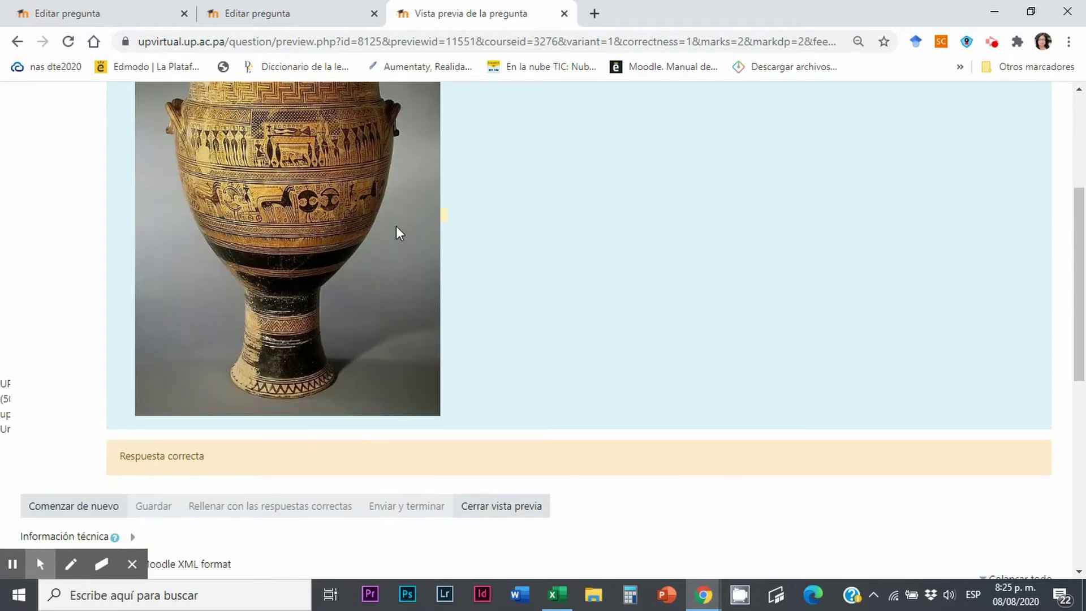
scroll(105, 271, "down", 3)
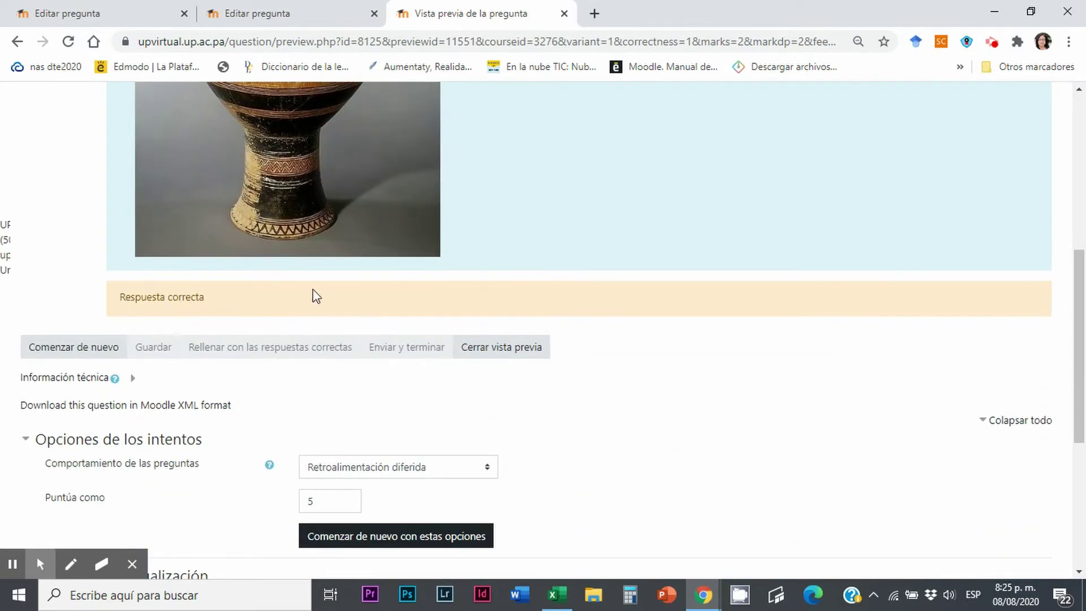
scroll(315, 293, "up", 7)
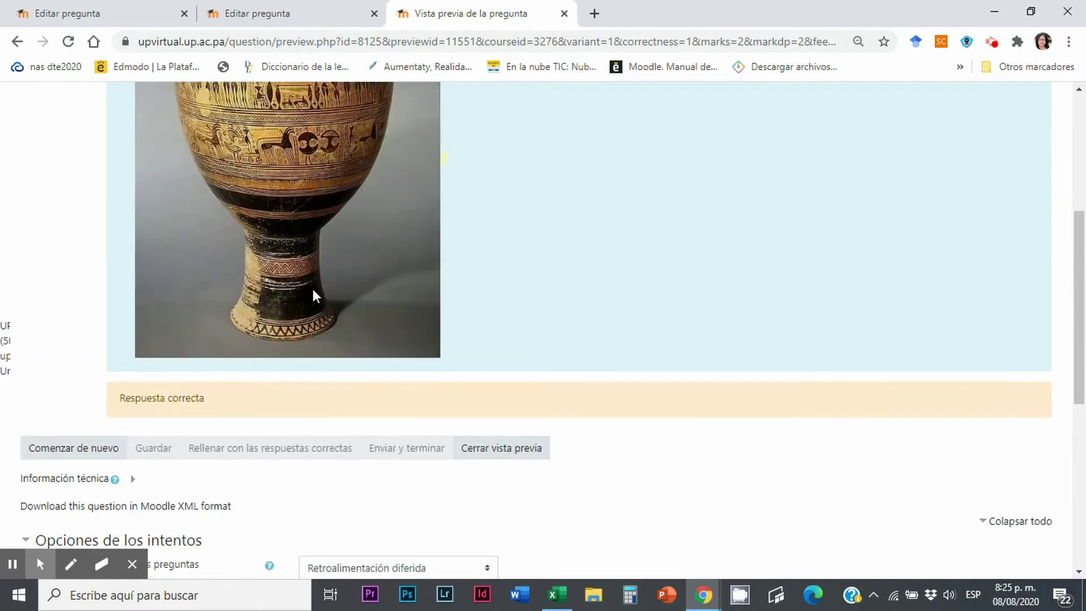
scroll(86, 437, "down", 1)
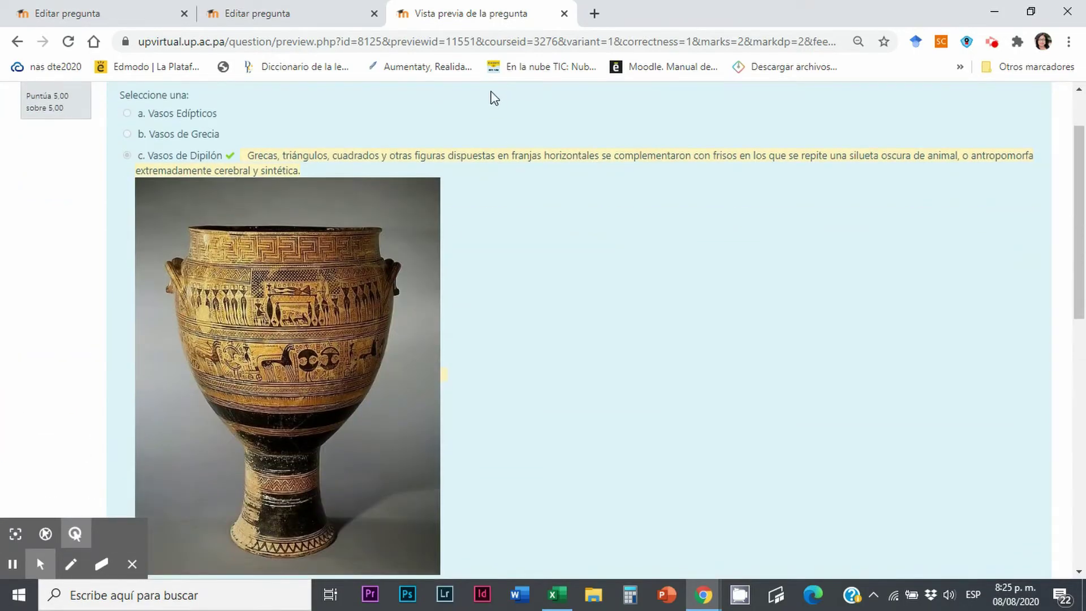
Close the Vasos de Dipilón preview and review the Historia del Arte Universal category's settings and question list
left_click(564, 13)
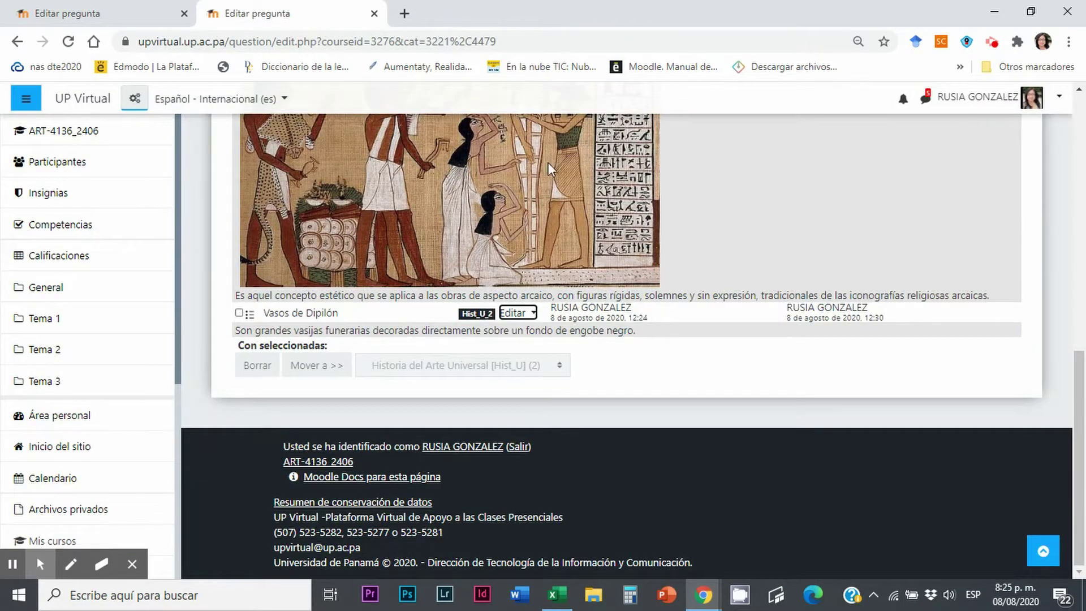
scroll(590, 491, "up", 4)
scroll(590, 491, "up", 5)
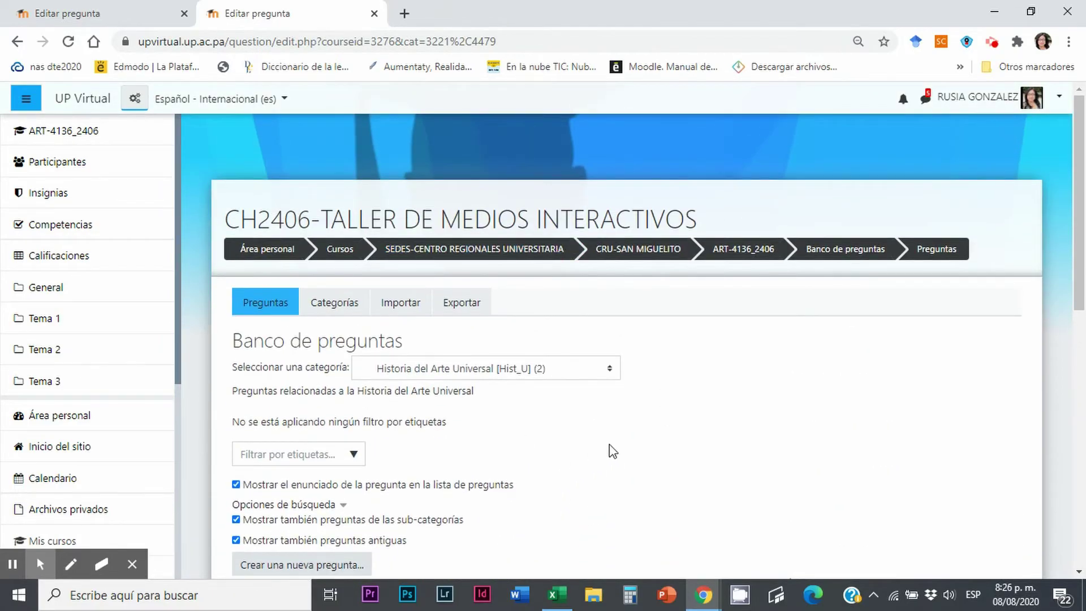
scroll(590, 447, "down", 3)
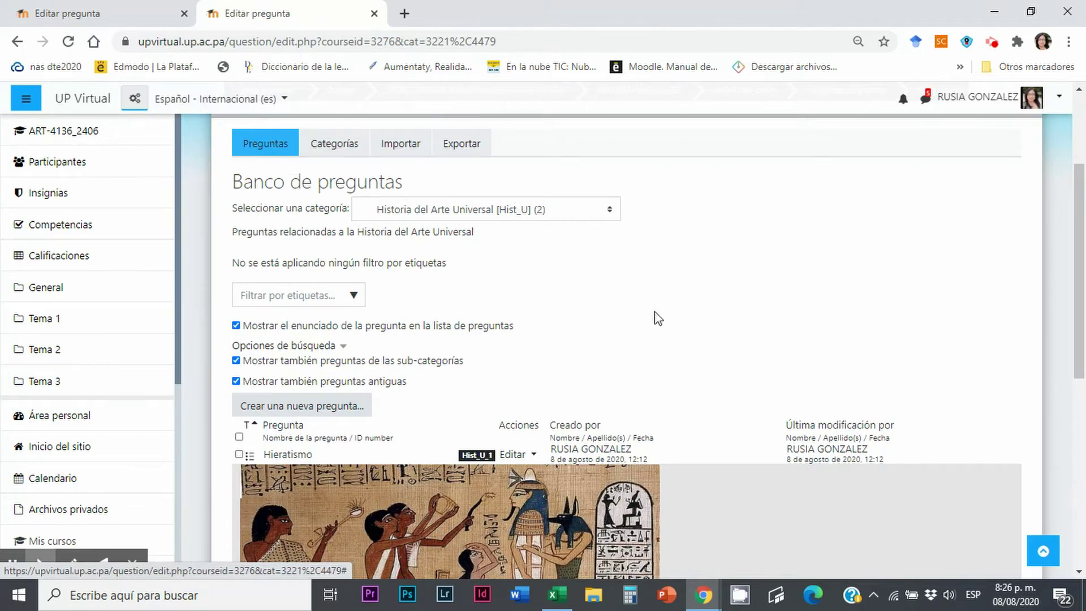
Go to the ART-4136_2406 course page and open the Parcial sobre Tipografía quiz in Tema 2
scroll(656, 317, "up", 3)
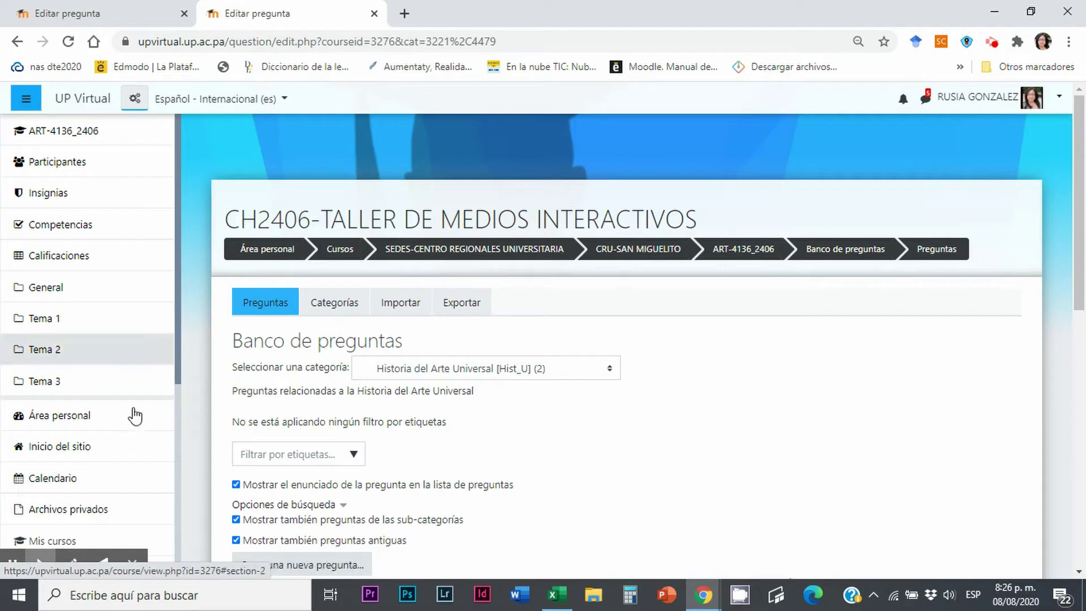
left_click(88, 133)
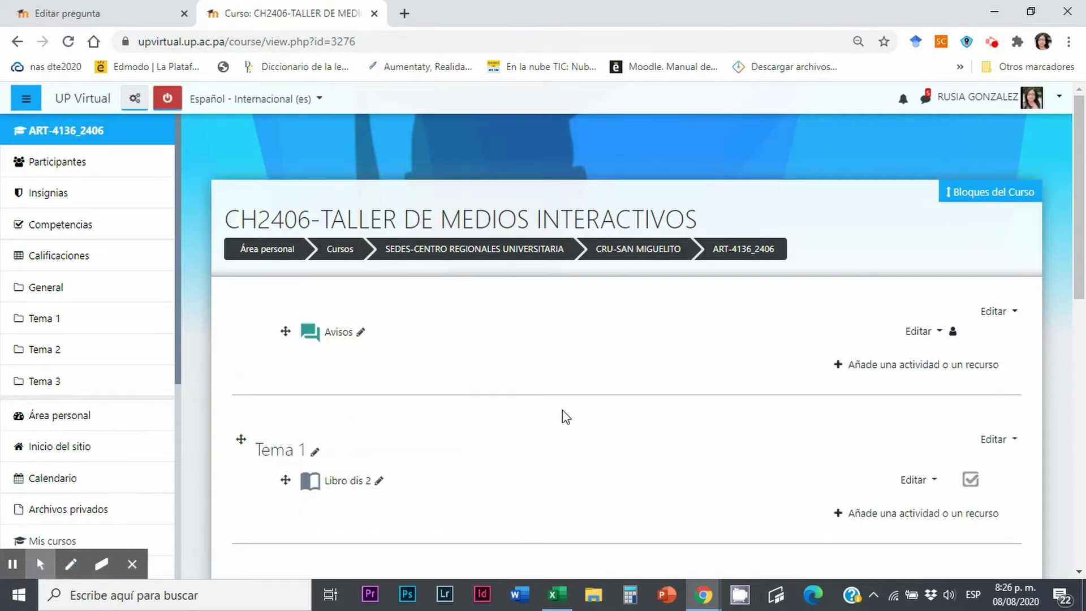
scroll(563, 417, "down", 4)
scroll(560, 413, "up", 2)
scroll(547, 398, "down", 2)
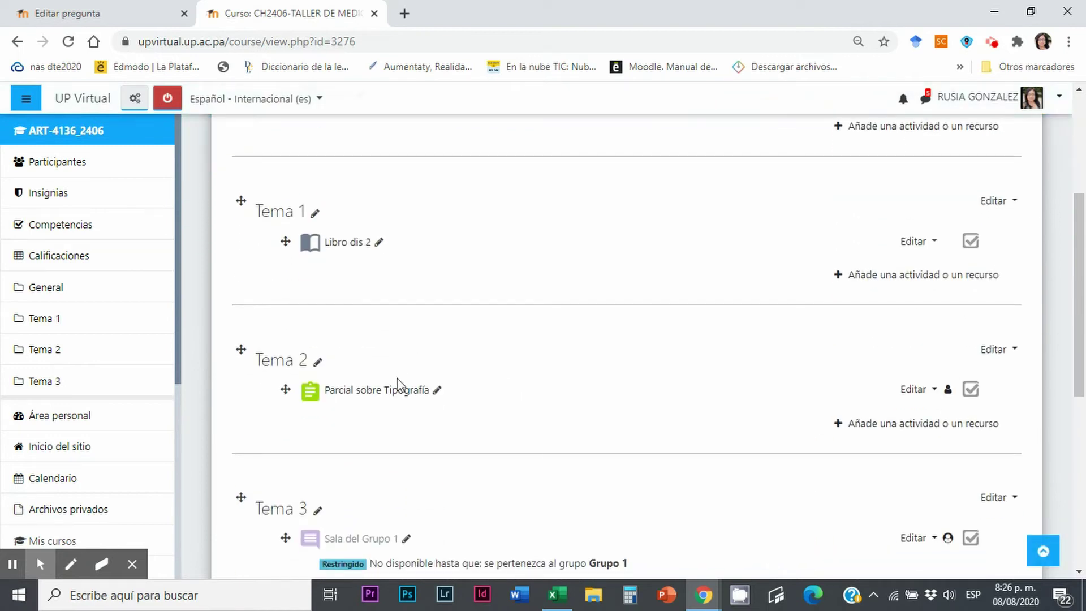
left_click(391, 398)
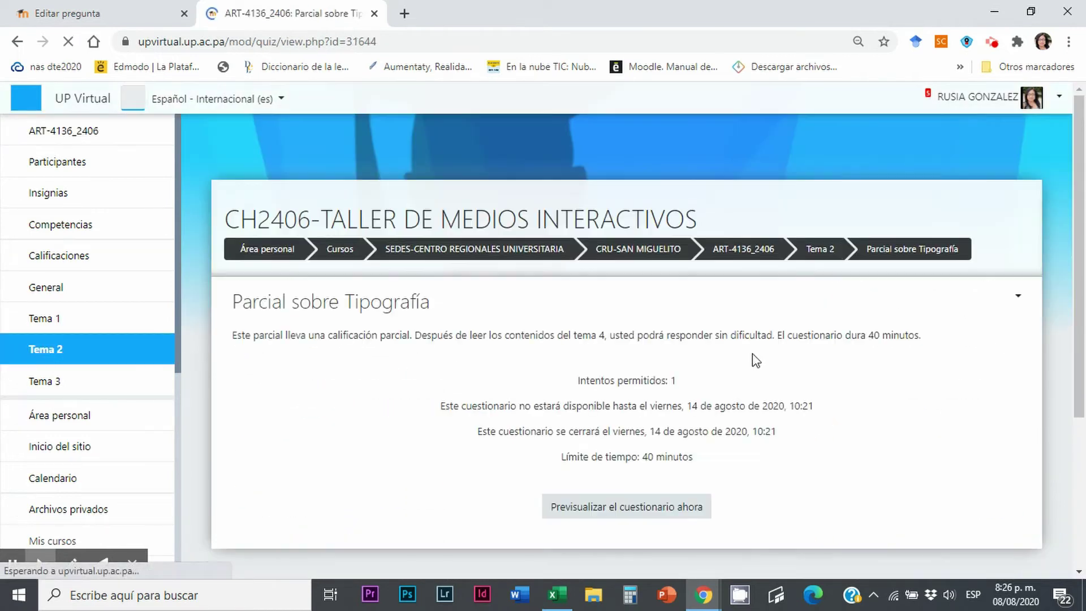
scroll(839, 364, "down", 2)
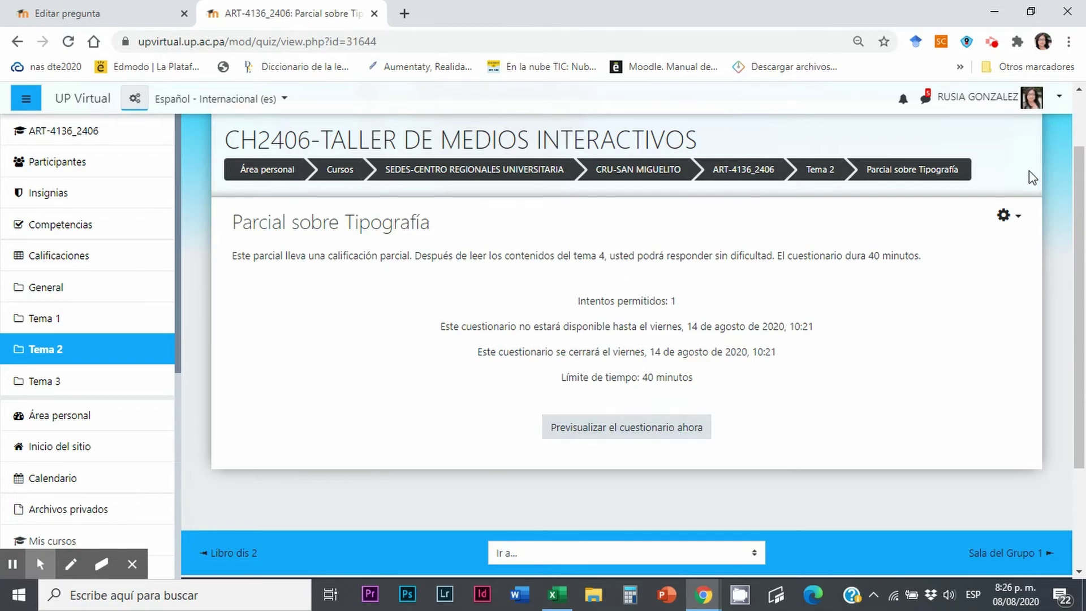
Open the question editing page of the Parcial sobre Tipografía quiz
left_click(1019, 218)
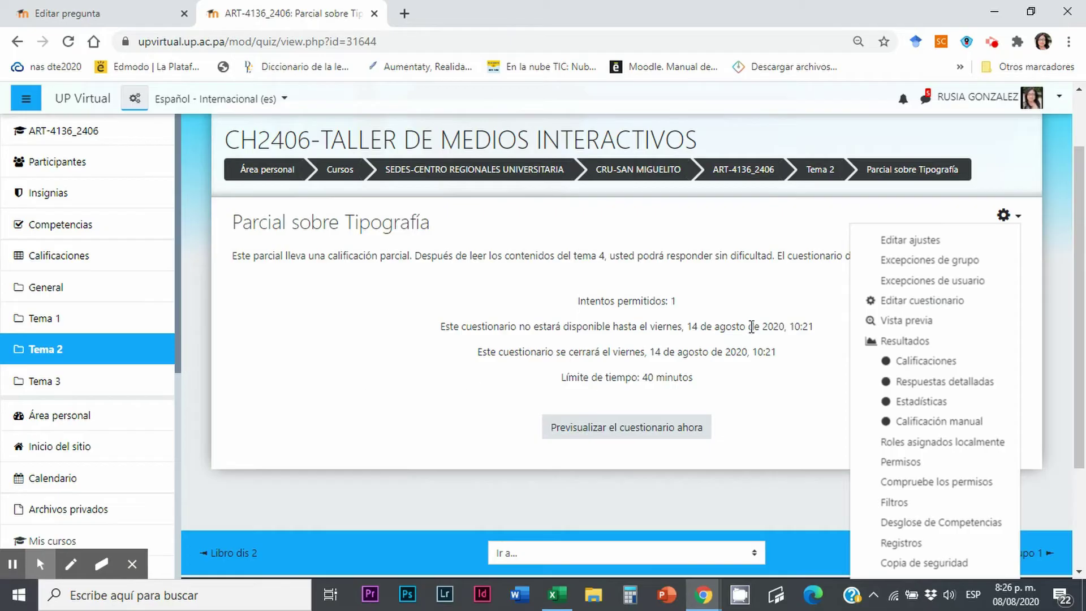
left_click(916, 303)
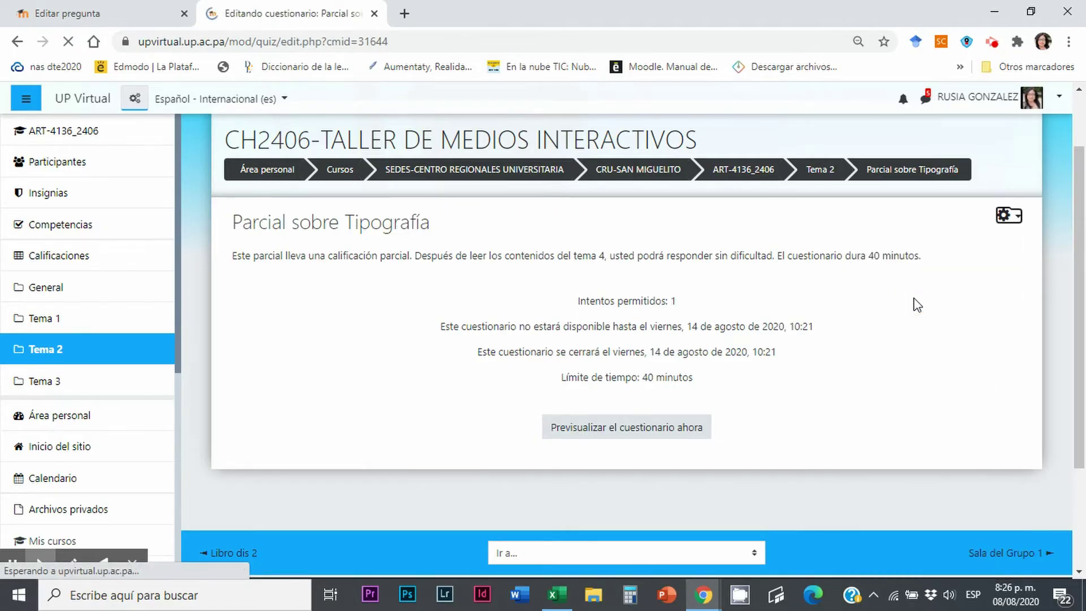
scroll(766, 318, "down", 3)
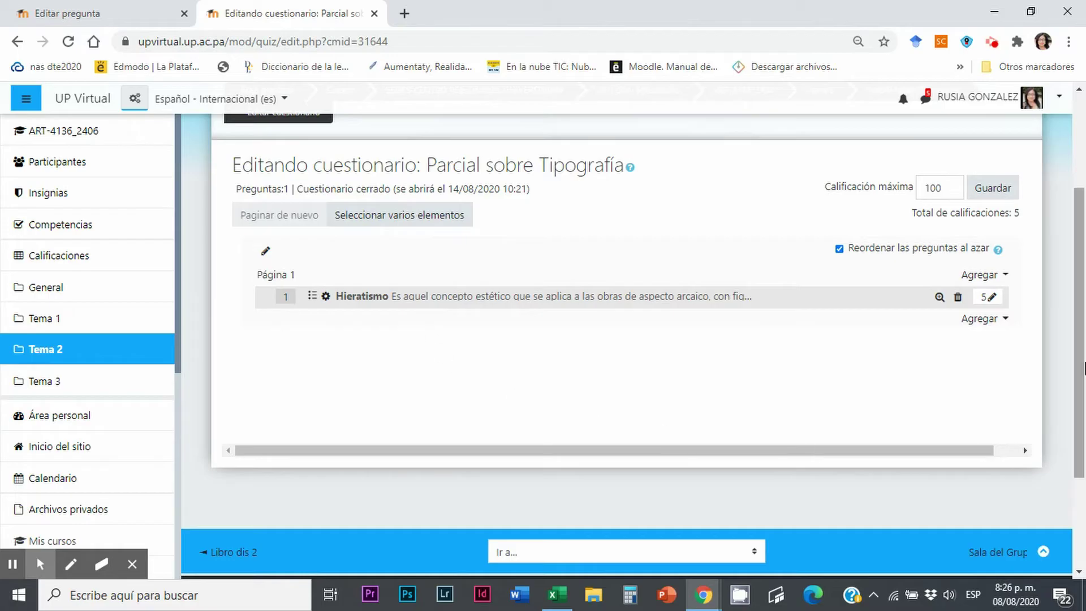
Add the Vasos de Dipilón question to the end of the quiz from the bank's Historia del Arte Universal category
left_click(1006, 320)
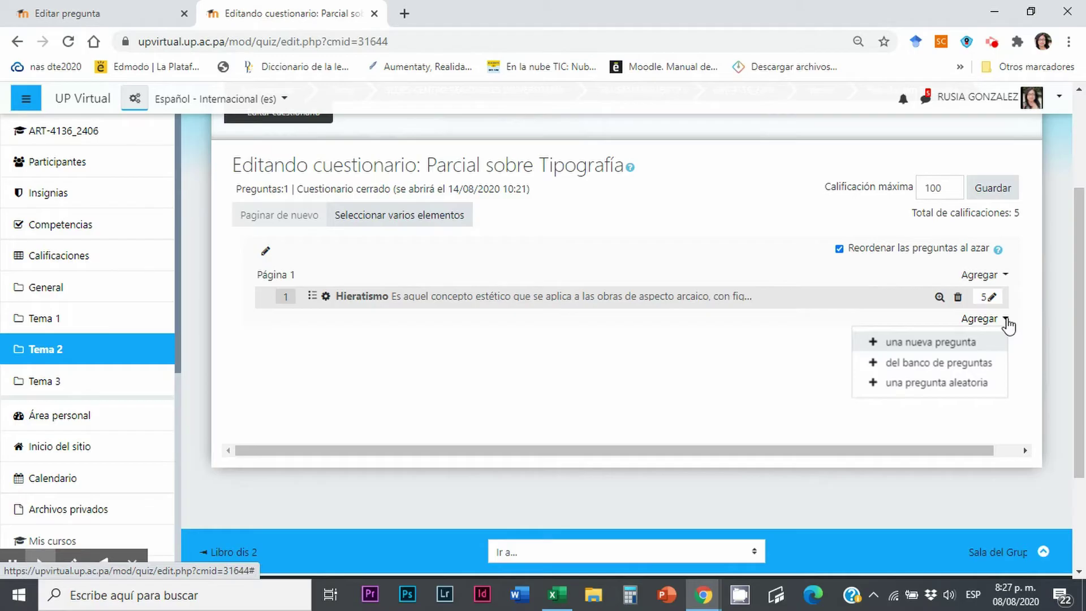
left_click(921, 363)
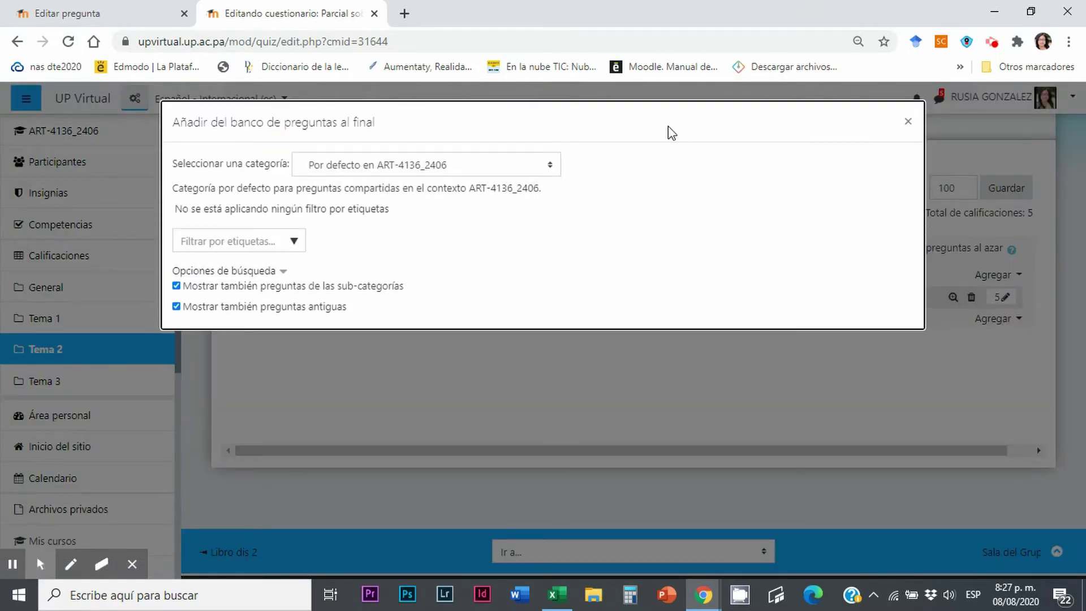
left_click(550, 164)
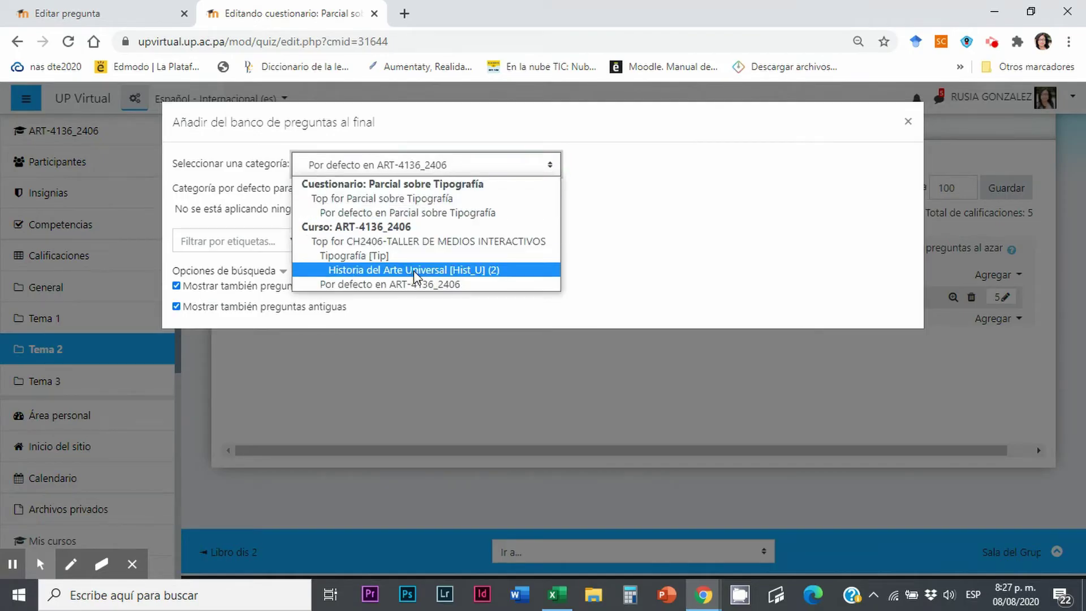
left_click(437, 270)
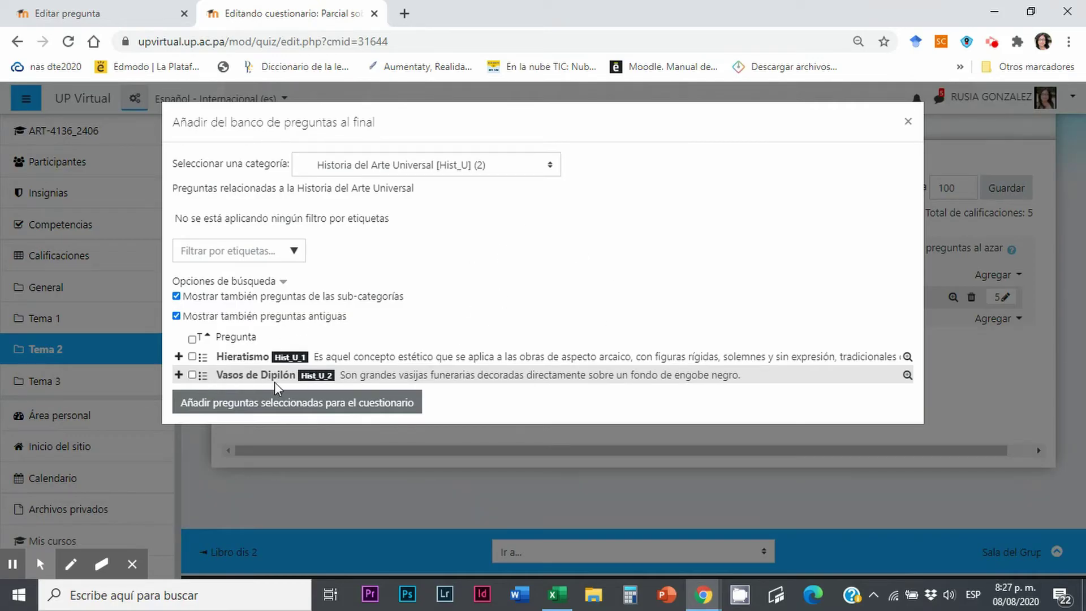
left_click(192, 375)
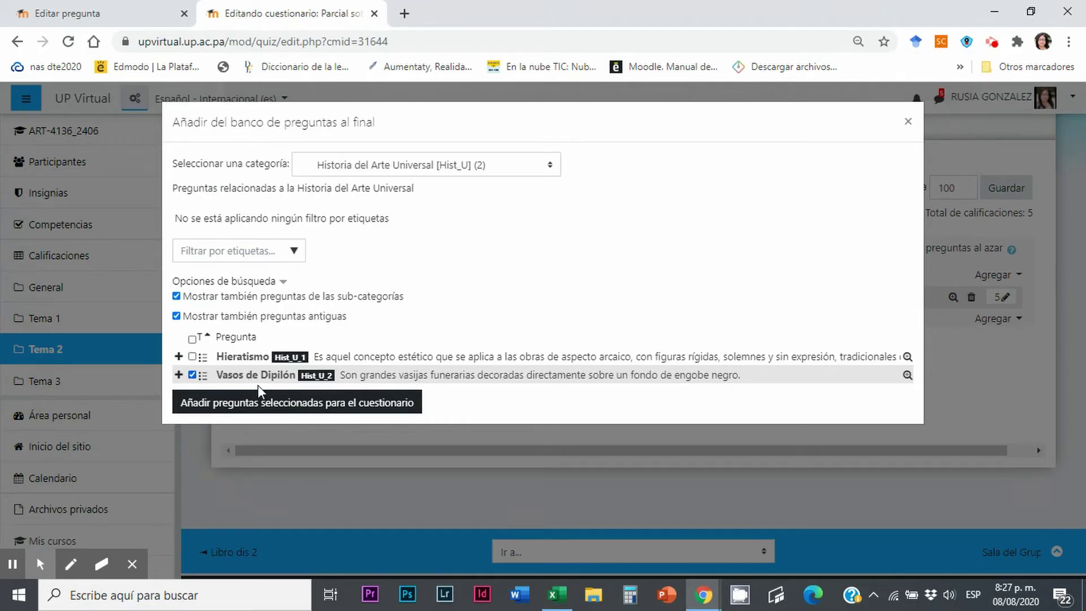
left_click(253, 412)
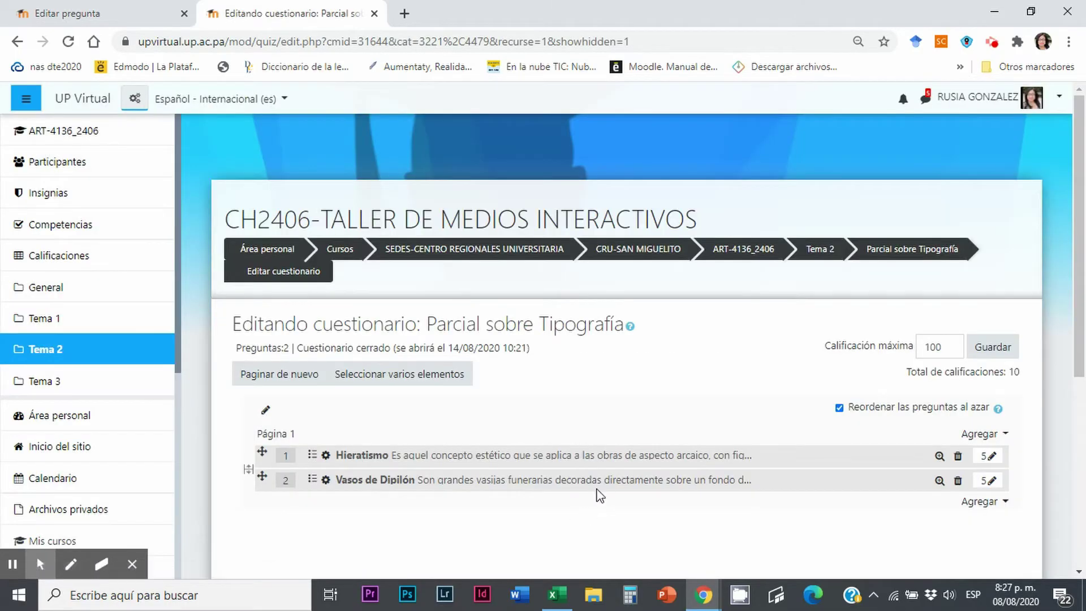
Review the quiz's question list and save its maximum grade of 100
scroll(600, 490, "down", 4)
scroll(543, 423, "up", 1)
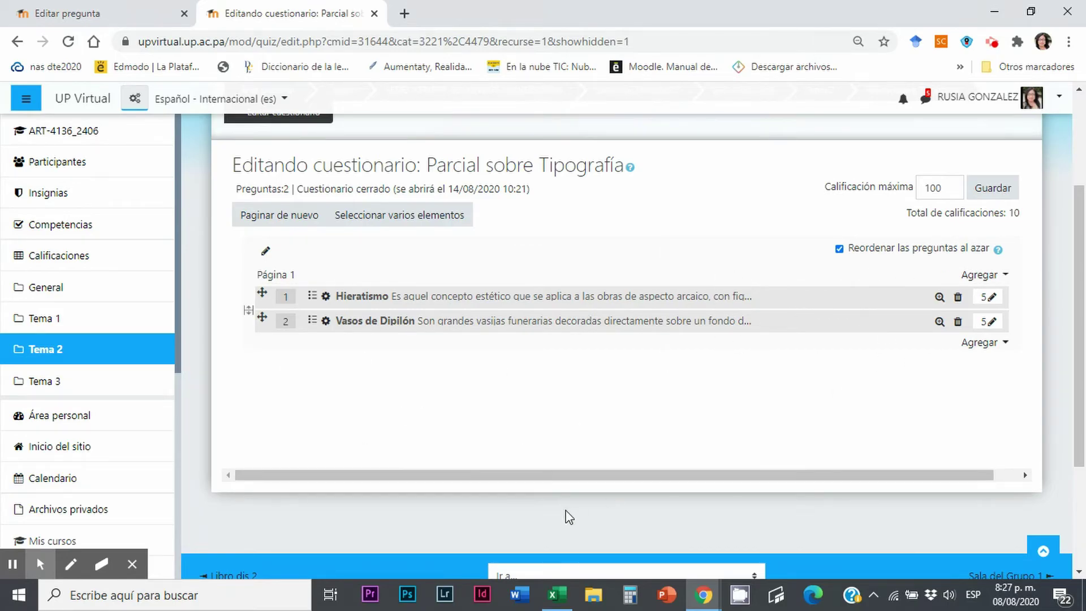
left_click(1007, 189)
Return to Tema 2, reopen Parcial sobre Tipografía and start a timed preview attempt of the quiz
left_click(82, 354)
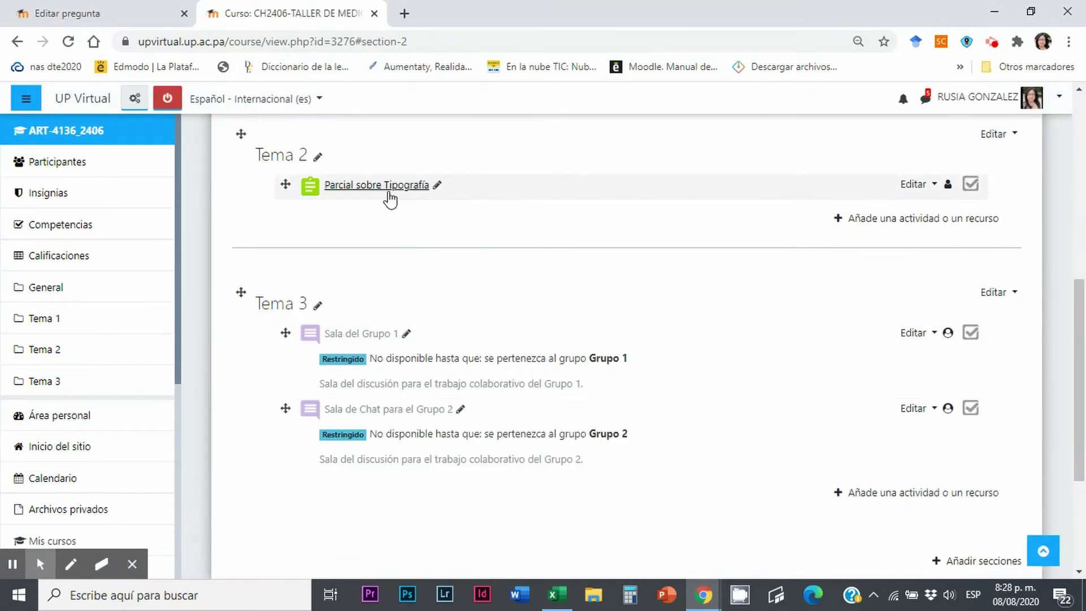
left_click(394, 187)
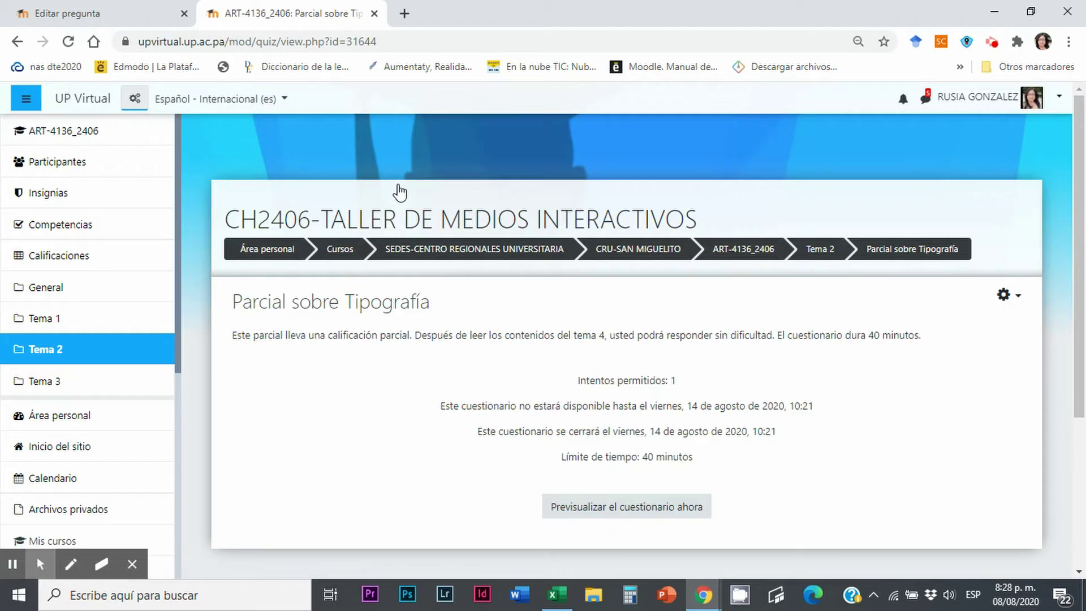
left_click(639, 504)
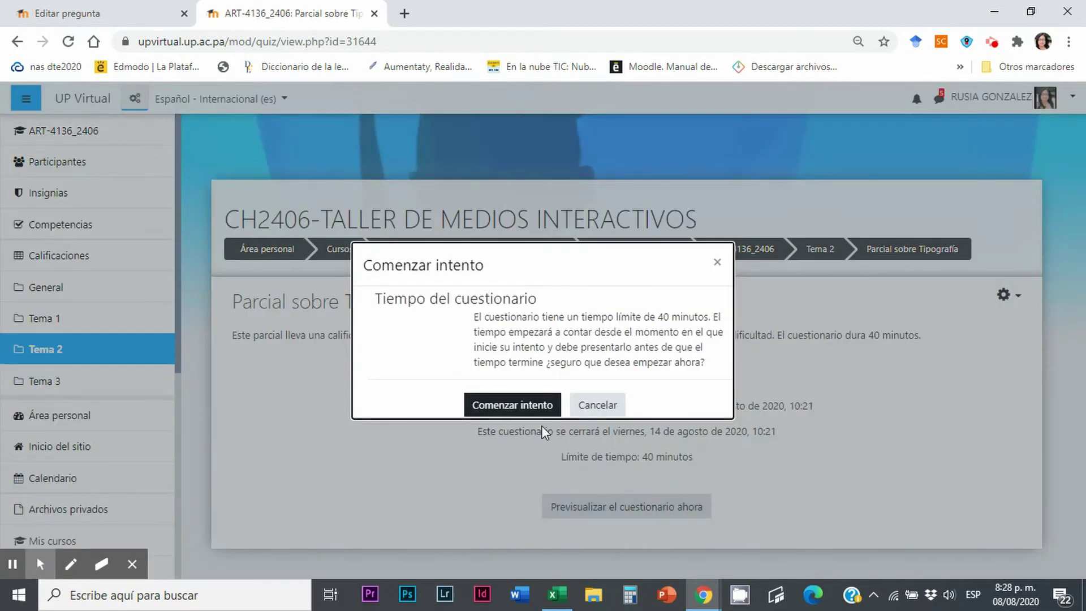
left_click(519, 404)
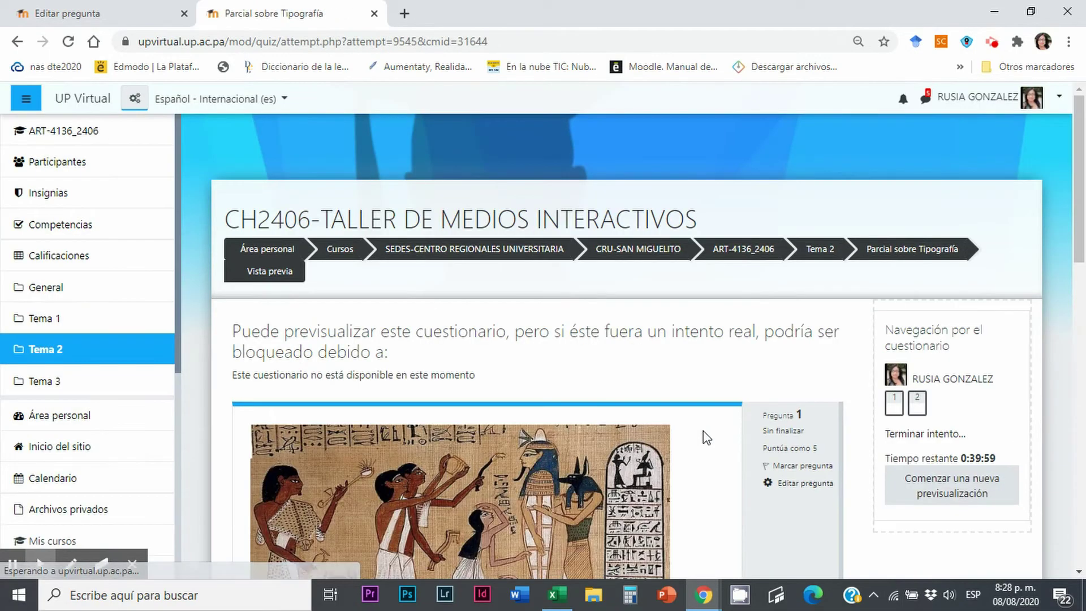
scroll(706, 438, "down", 3)
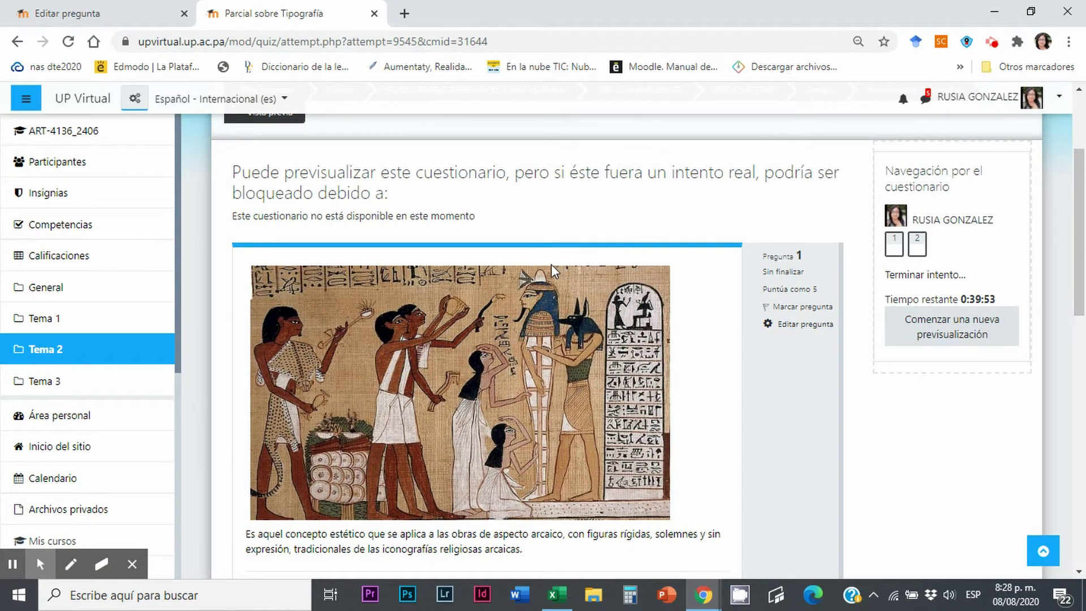
Answer question 2 of the preview attempt with Vasos de Dipilón and check the answer
scroll(363, 214, "down", 6)
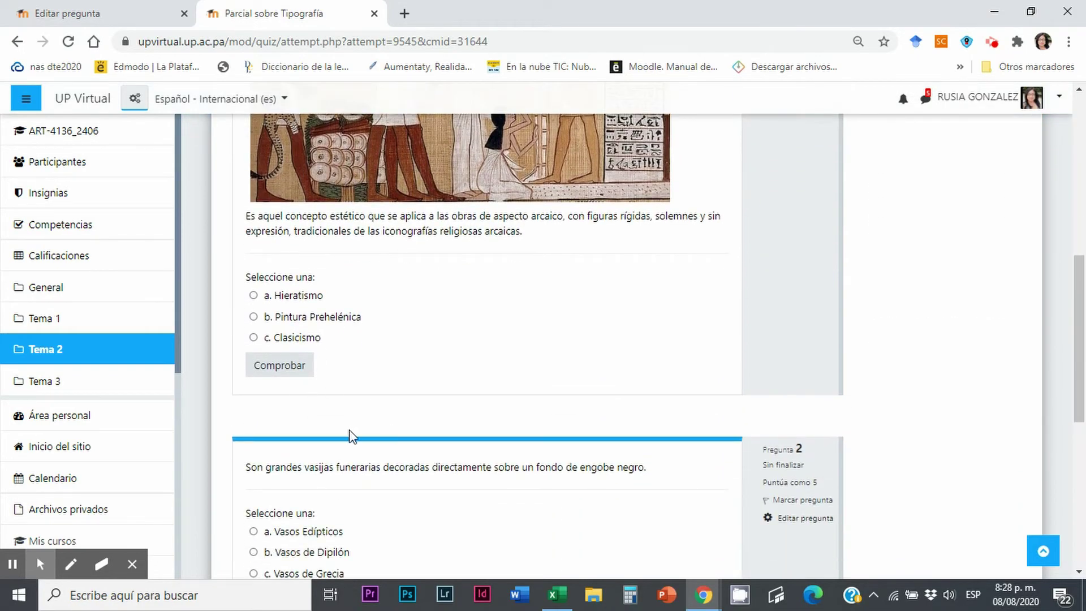
scroll(463, 389, "down", 3)
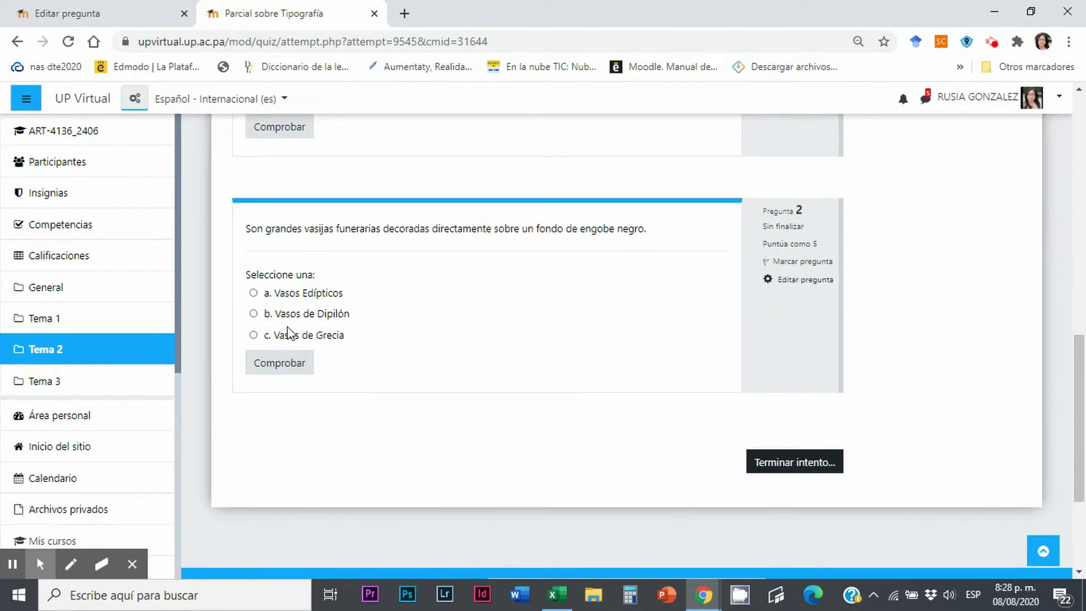
left_click(253, 320)
left_click(283, 385)
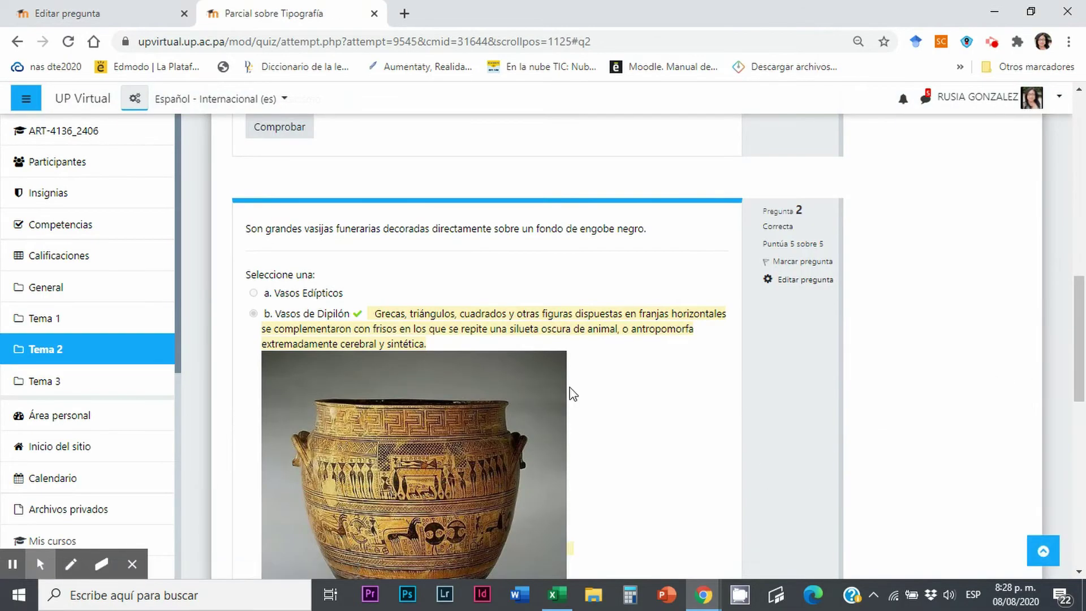
Examine the feedback and vase image for question 2, then question 1, the quiz navigation block and the remaining time
scroll(516, 335, "down", 3)
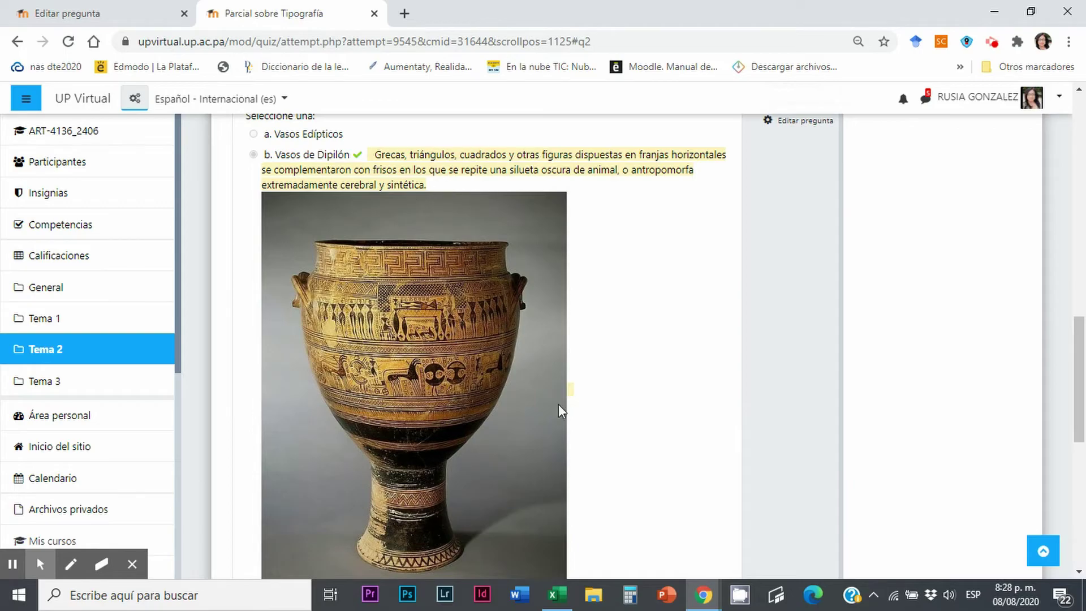
scroll(640, 394, "down", 4)
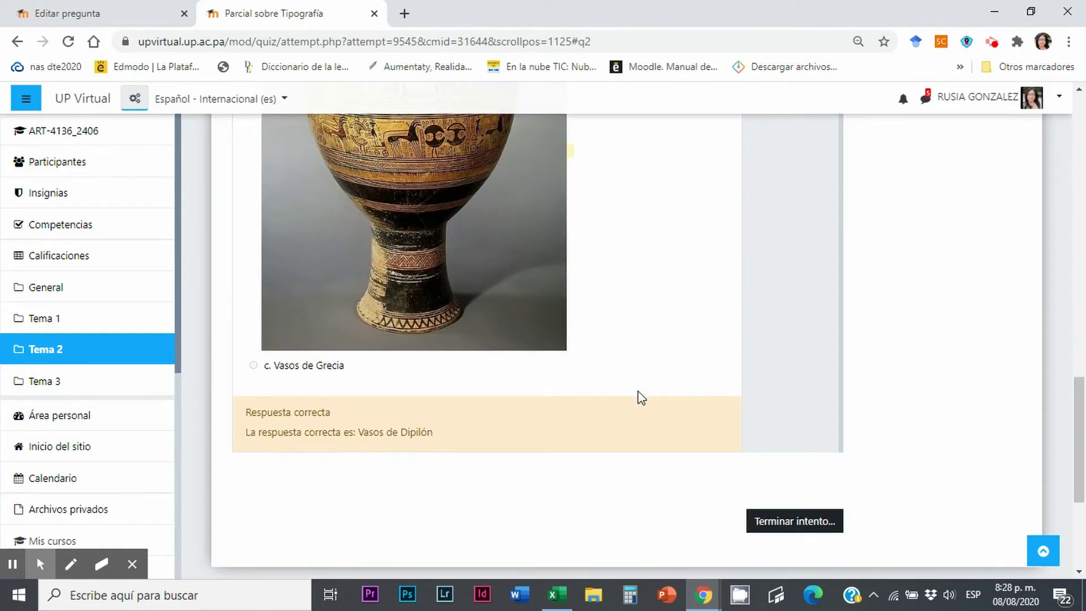
scroll(639, 396, "up", 12)
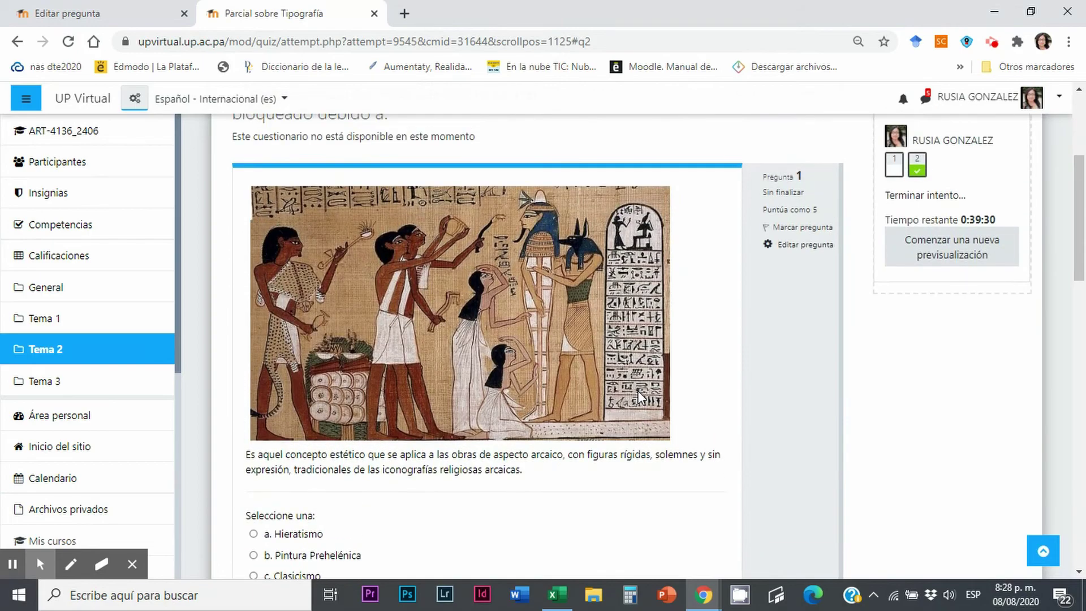
scroll(639, 396, "up", 3)
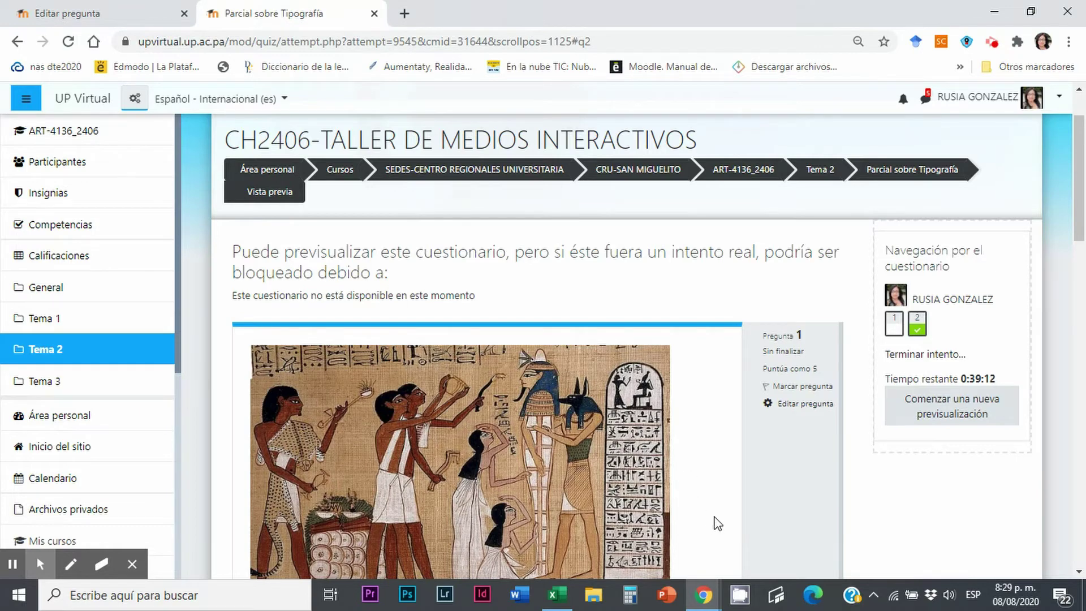
scroll(717, 523, "down", 1)
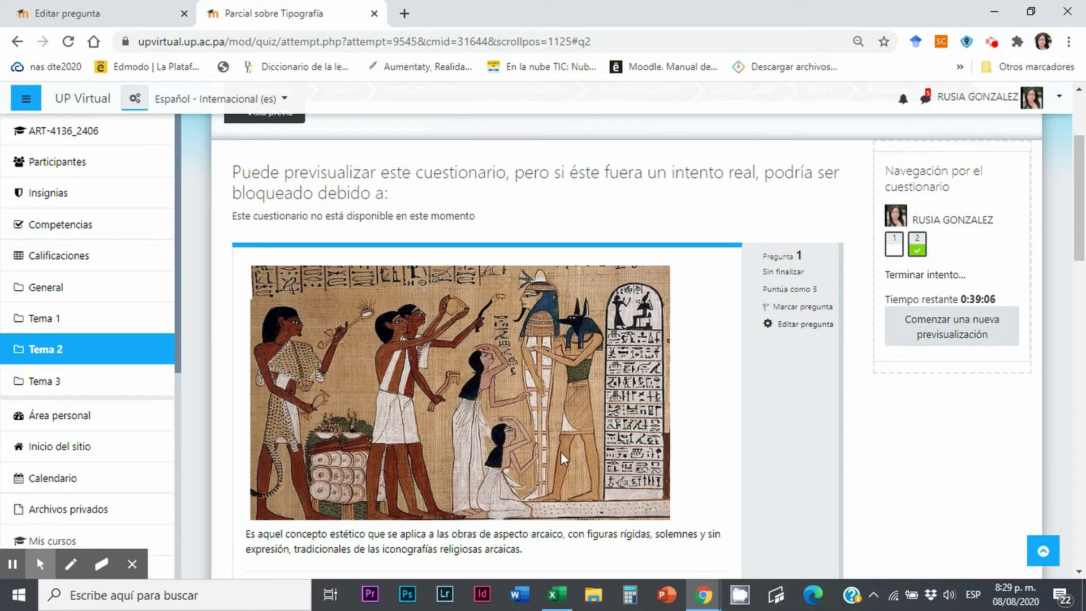
scroll(751, 403, "down", 1)
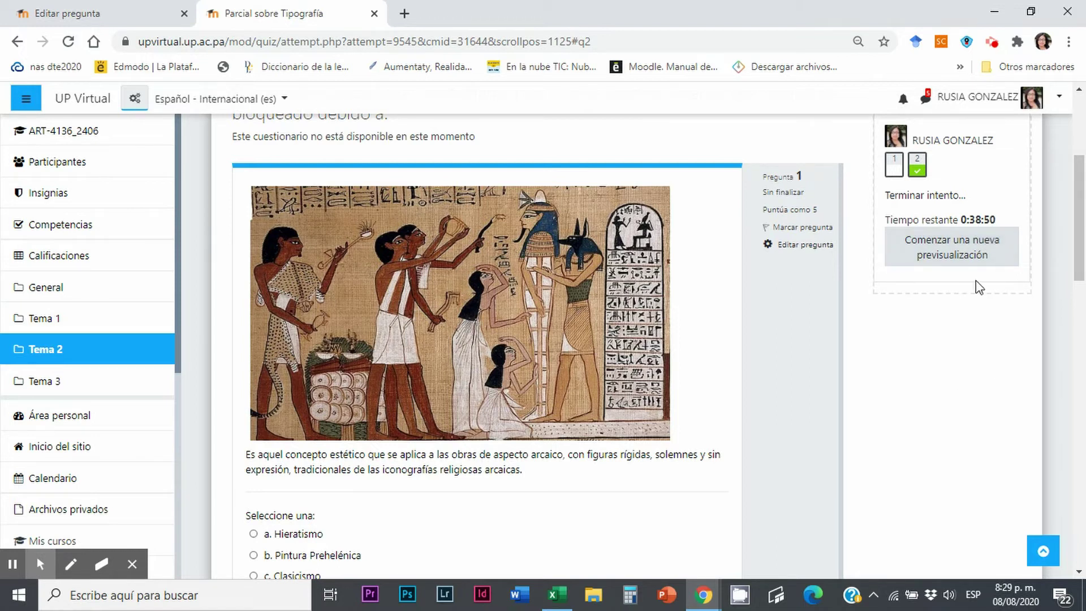
scroll(865, 337, "up", 3)
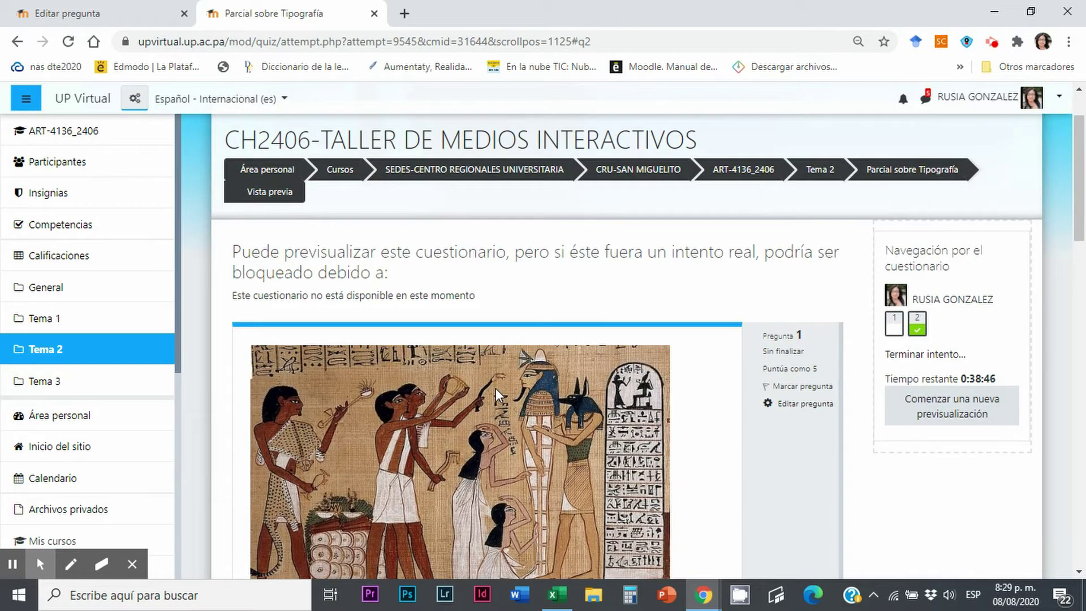
Close the quiz preview tab and open the Parcial de los cinco pilares del Diseño Gráfico quiz in course ART-4136_2412
left_click(375, 13)
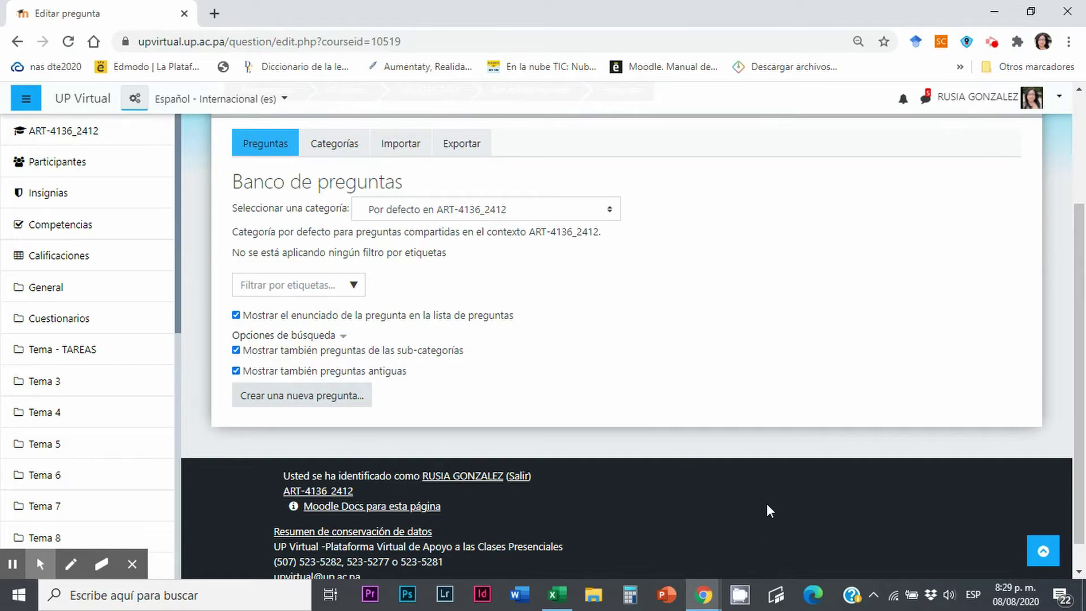
scroll(768, 510, "up", 2)
scroll(766, 504, "up", 2)
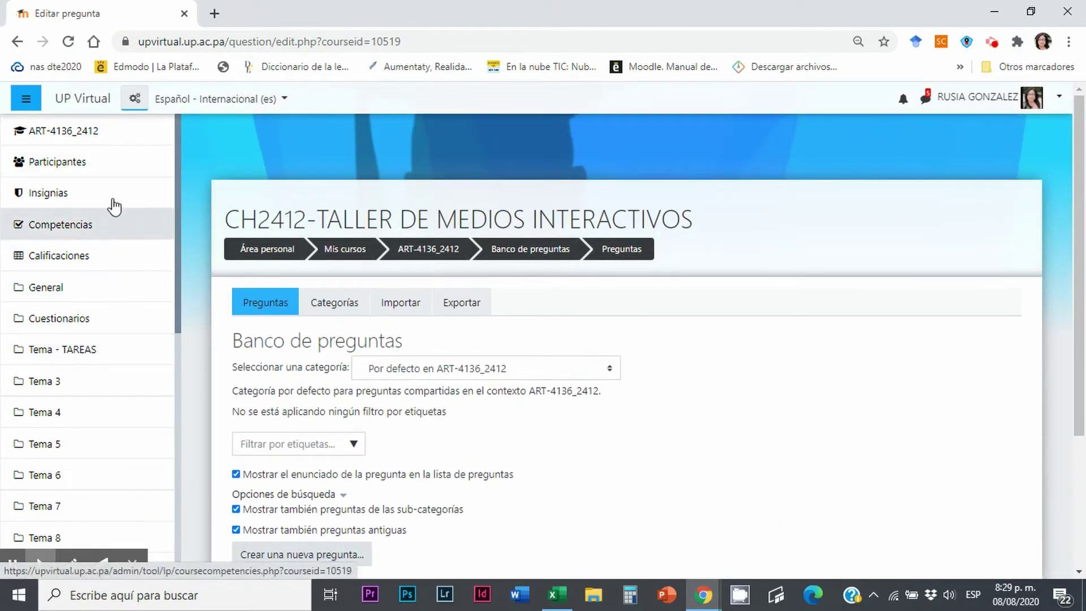
left_click(109, 141)
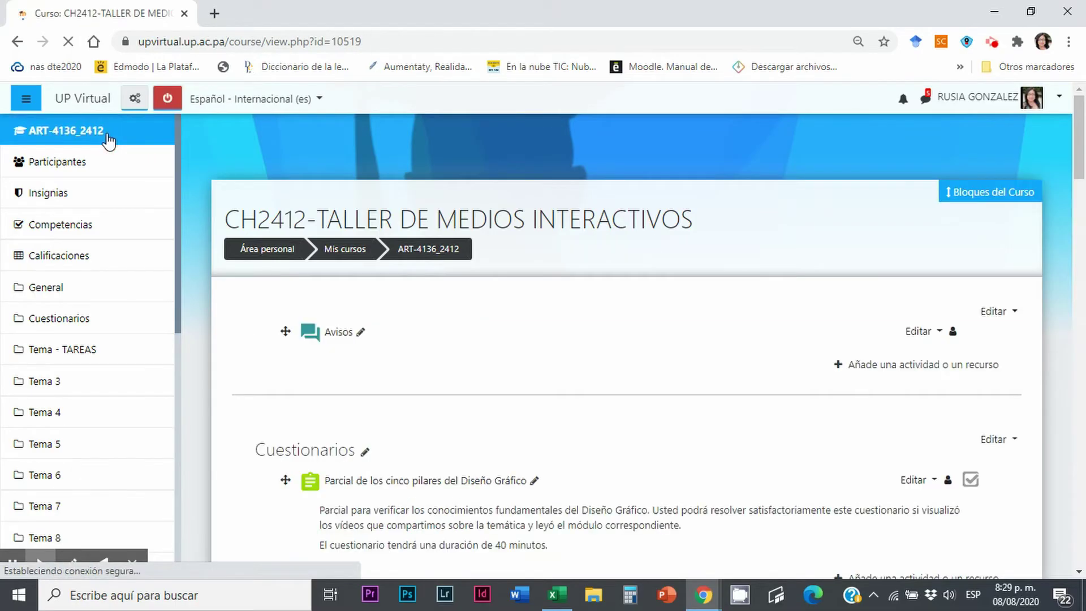
scroll(575, 444, "down", 3)
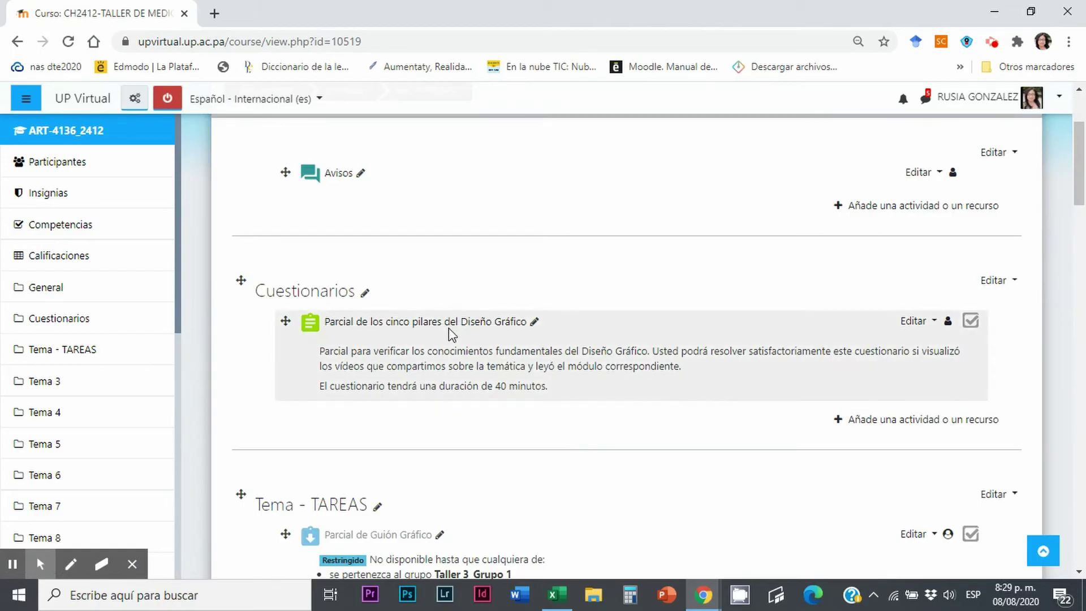
left_click(410, 324)
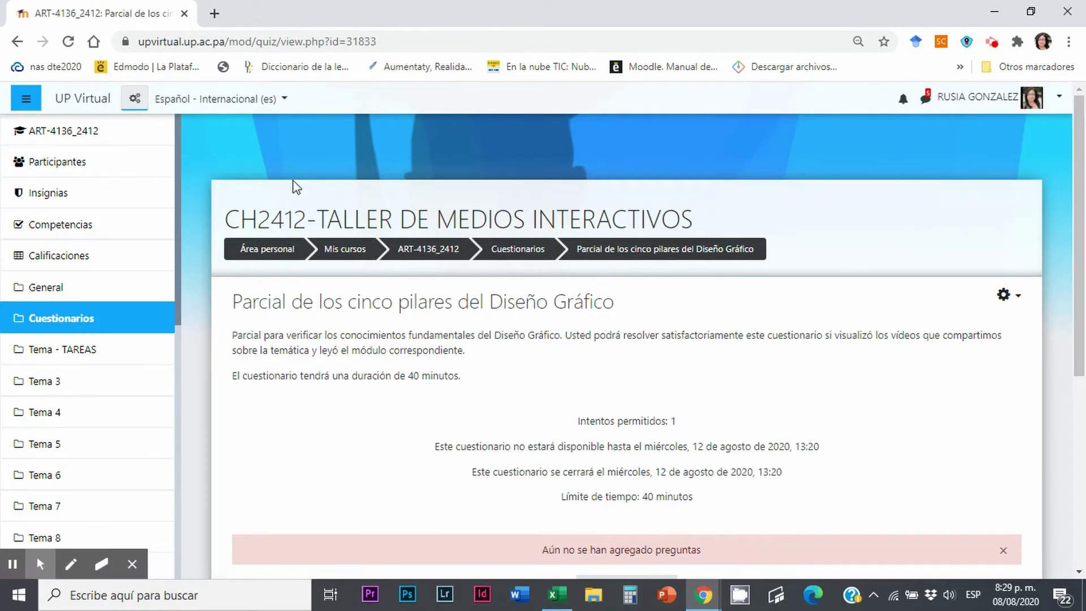
Open the quiz for editing and add a new question of type Opción múltiple
scroll(686, 383, "down", 3)
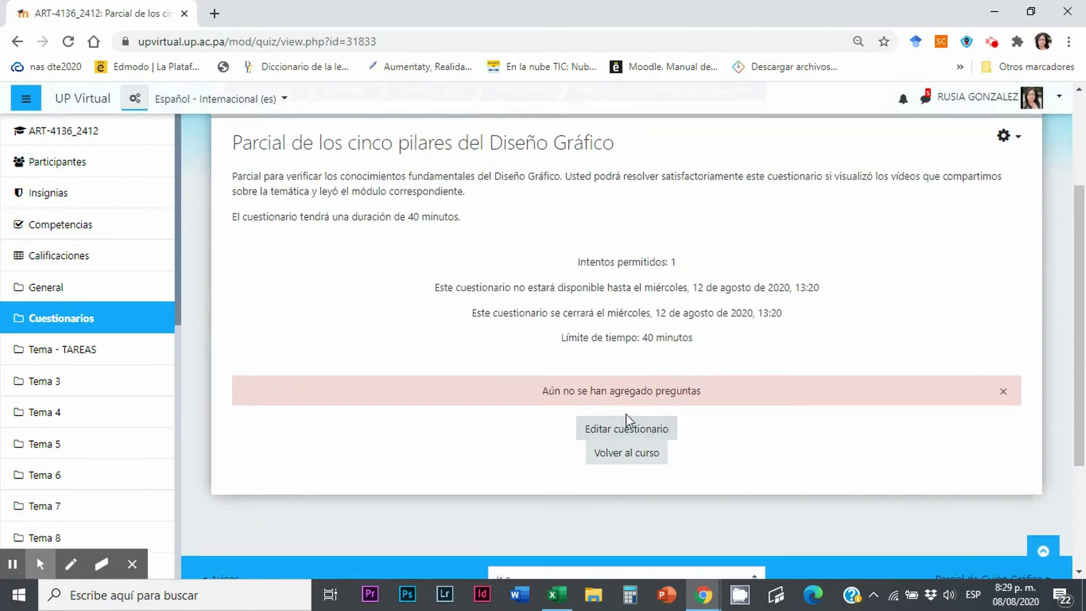
left_click(625, 434)
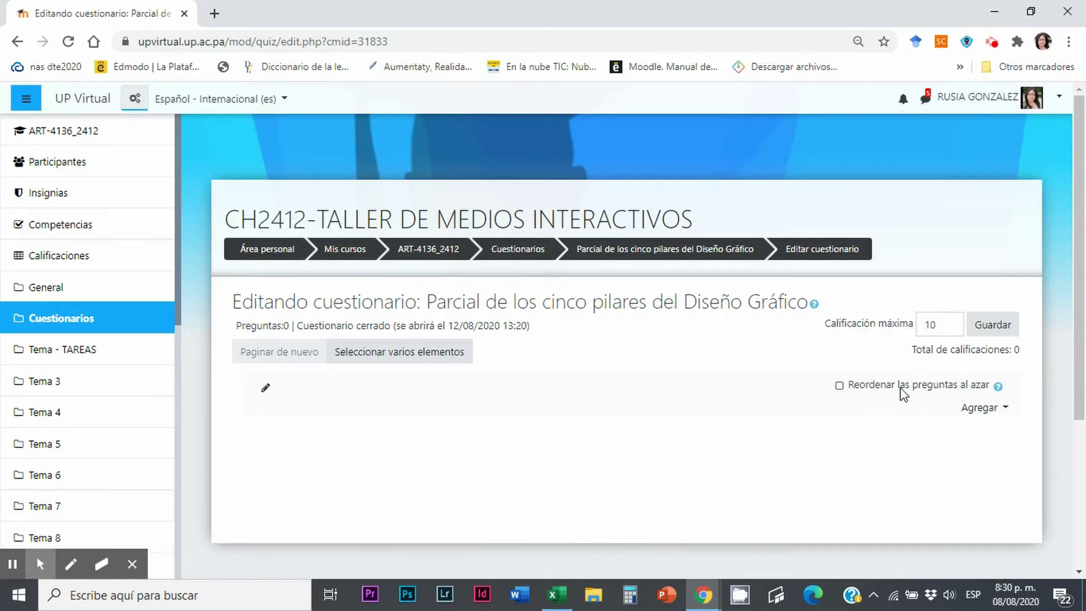
left_click(980, 408)
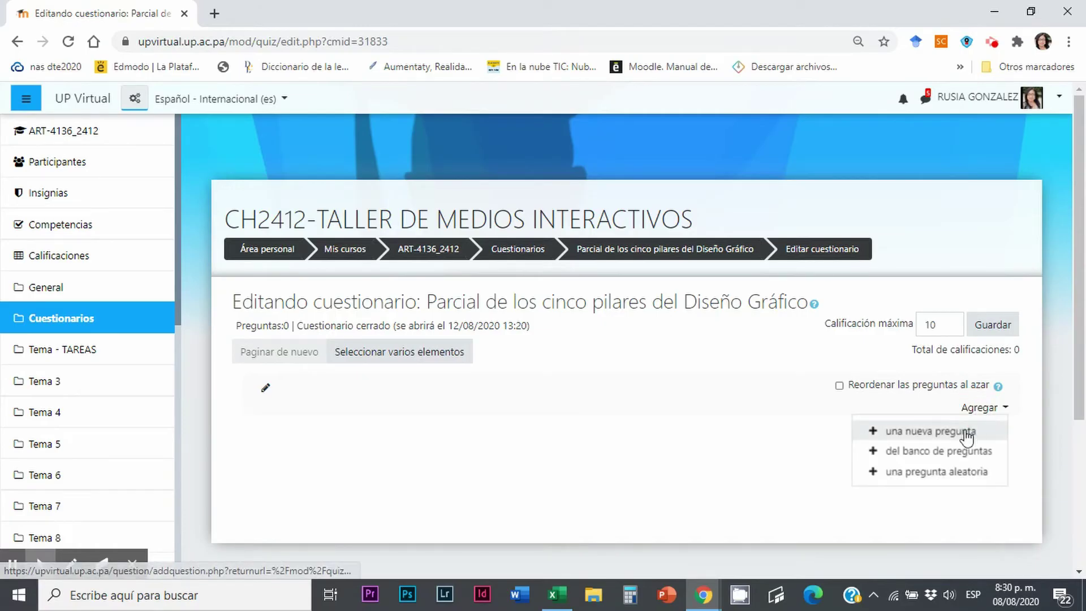
left_click(937, 435)
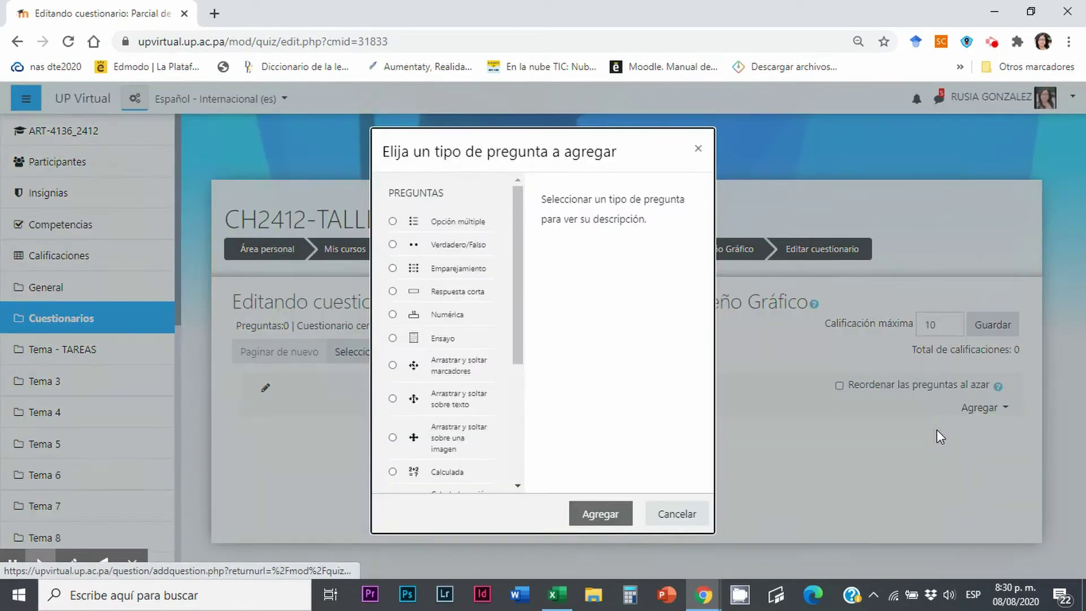
left_click(456, 222)
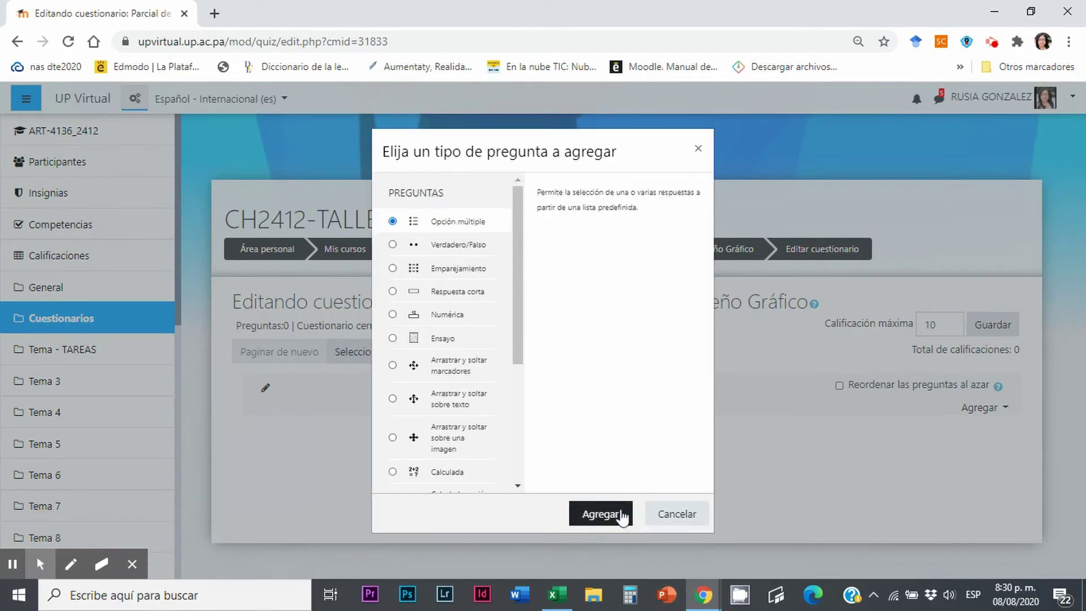
left_click(604, 514)
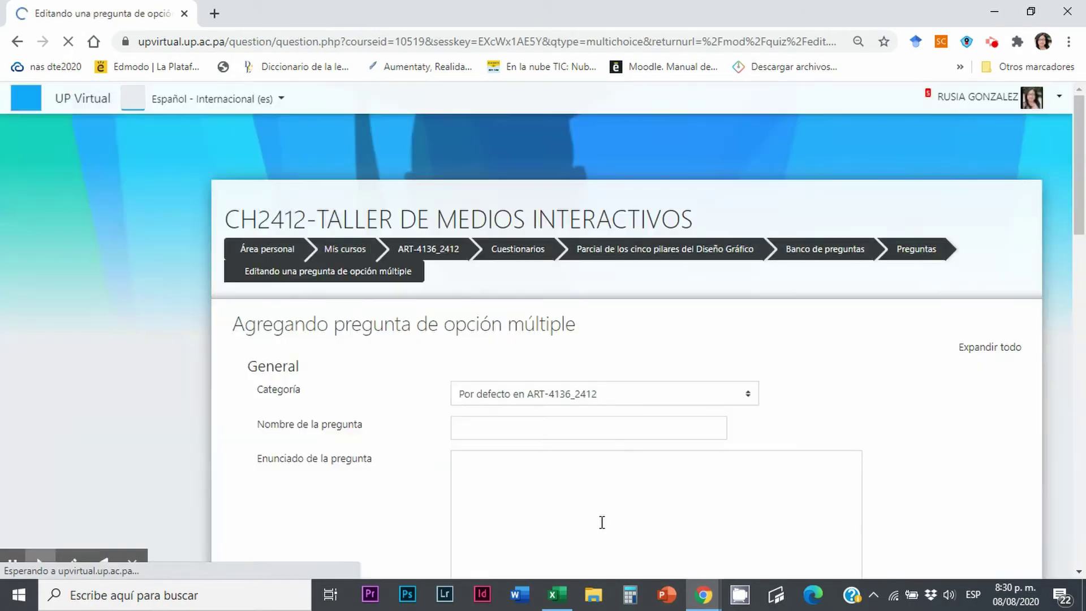
Look over the general and answer choice fields of the new multiple-choice question form, ending at the question name
scroll(623, 513, "down", 8)
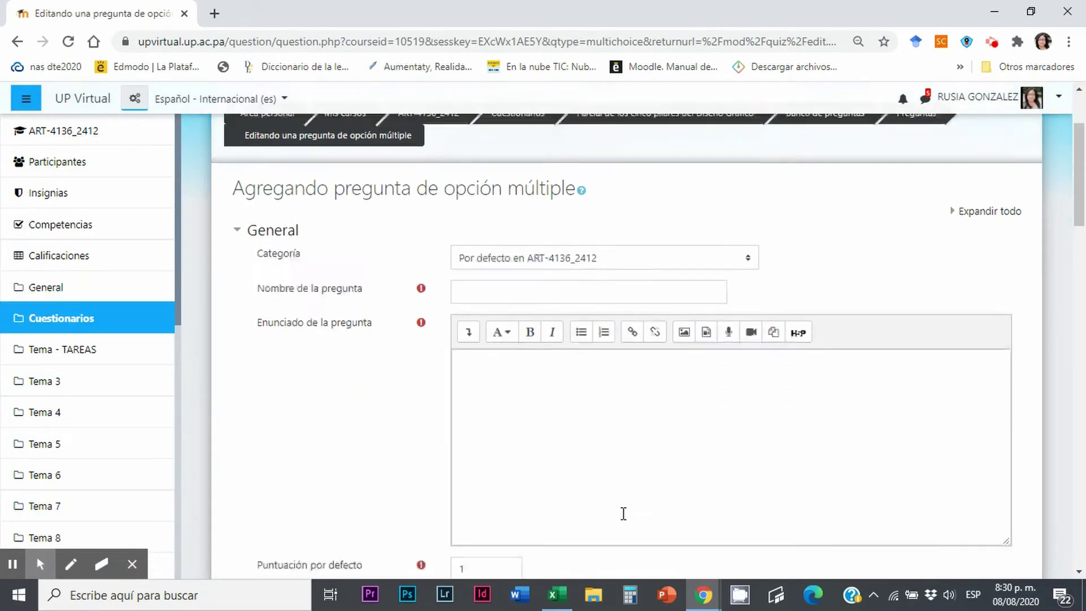
scroll(623, 513, "down", 8)
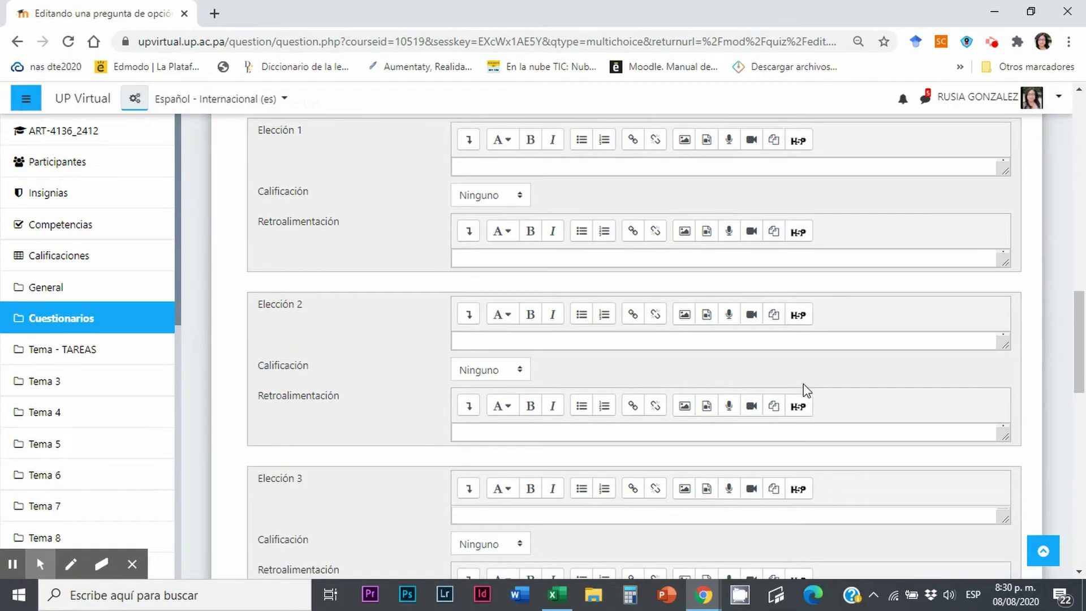
scroll(806, 390, "up", 10)
scroll(933, 394, "up", 4)
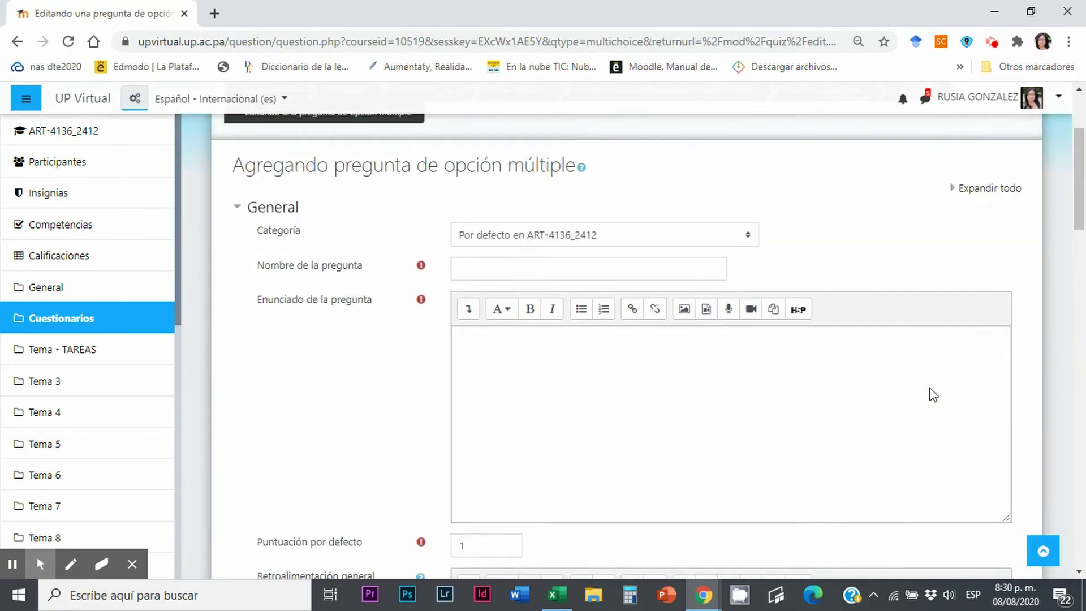
scroll(933, 394, "down", 2)
left_click(513, 272)
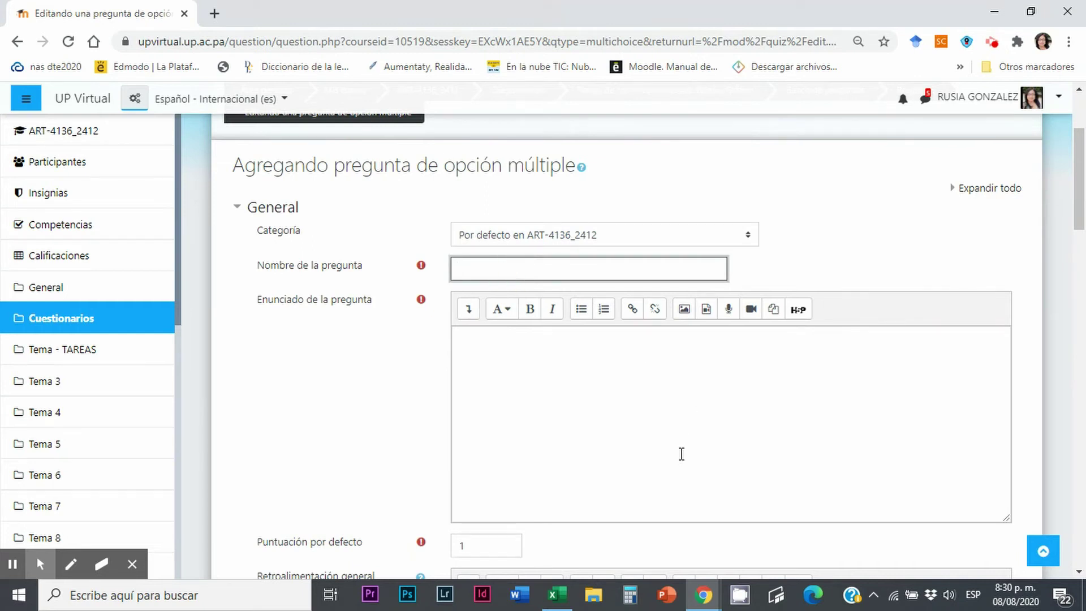
Switch to the Encuesta sobre Pilares del Diseño workbook in Excel and review typography questions 5 and 1
left_click(558, 594)
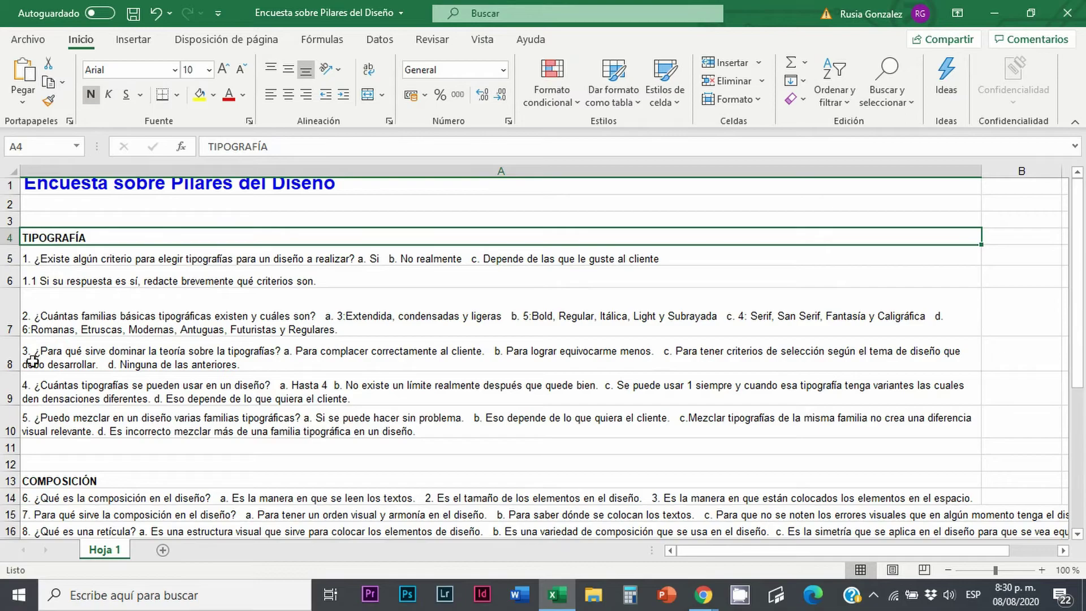
left_click(27, 432)
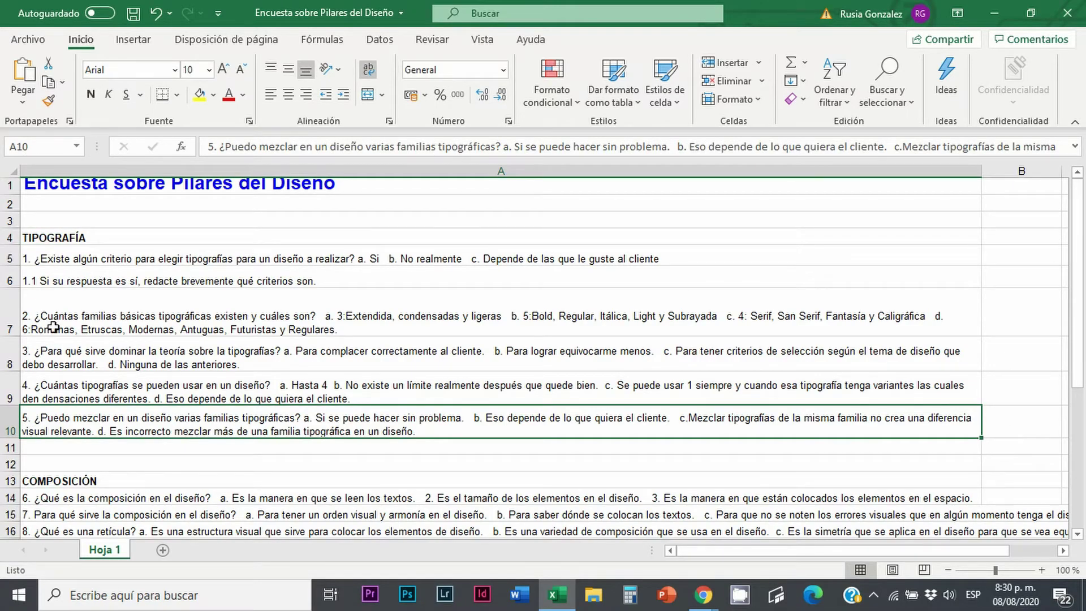
left_click(37, 261)
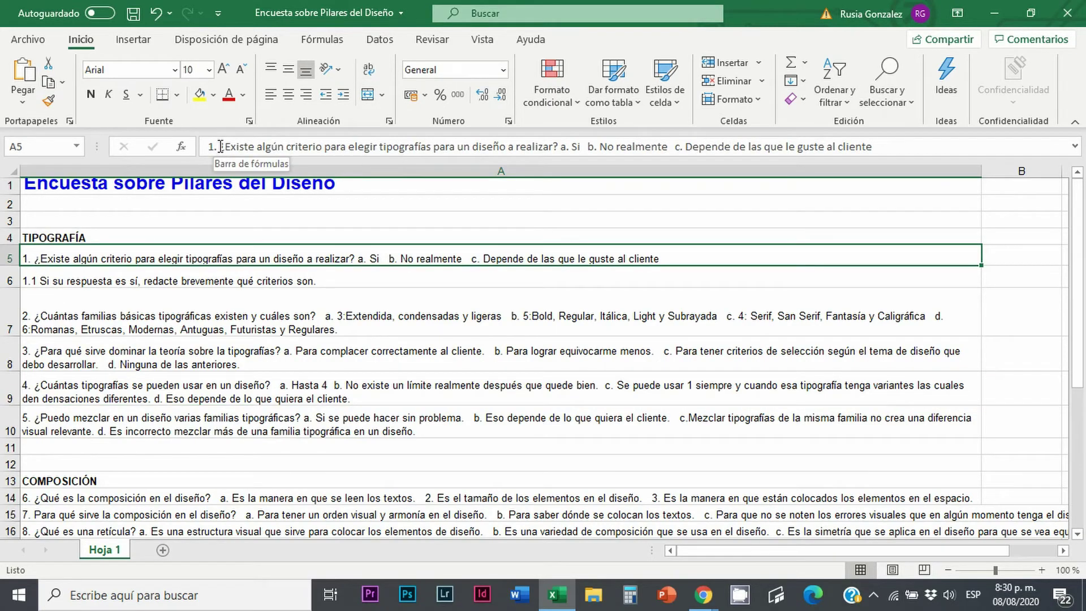
left_click_drag(223, 147, 554, 144)
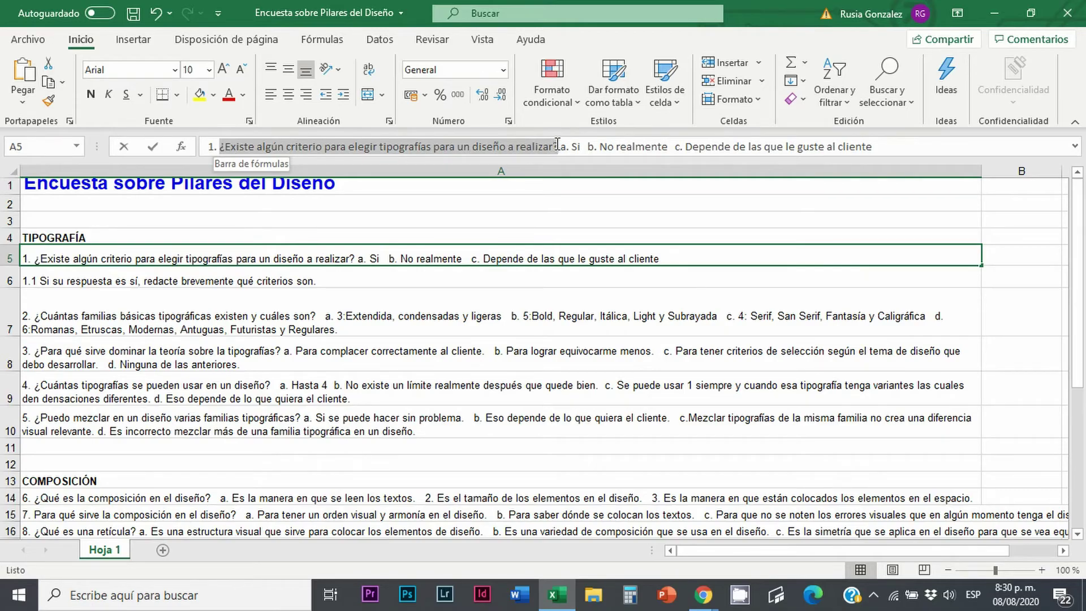
Copy only the question text "¿Cuántas familias básicas tipográficas existen y cuáles son?" from cell A7
left_click(90, 321)
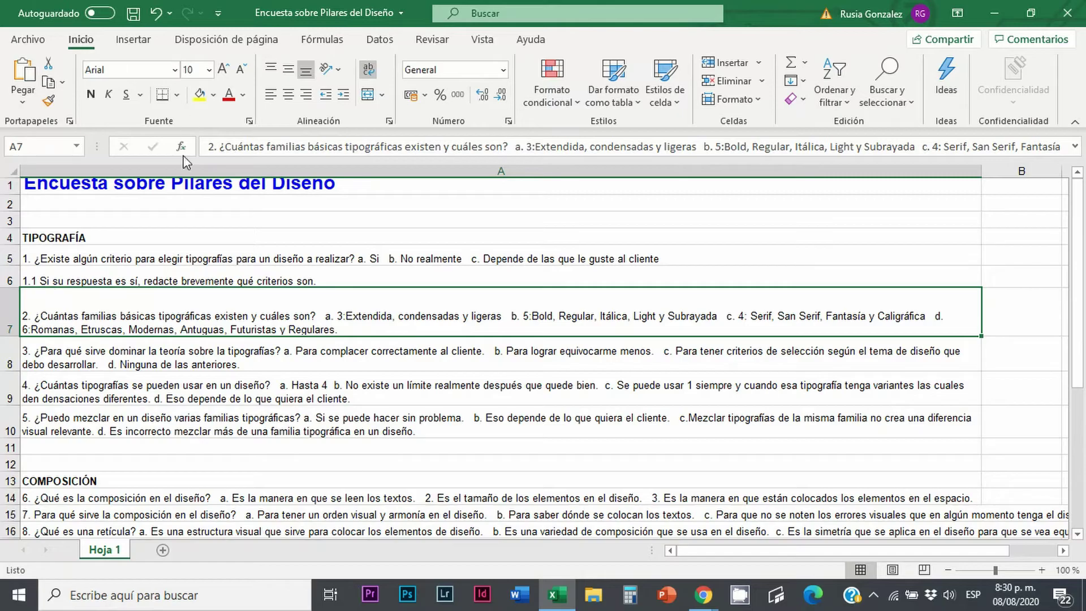
left_click_drag(213, 147, 415, 161)
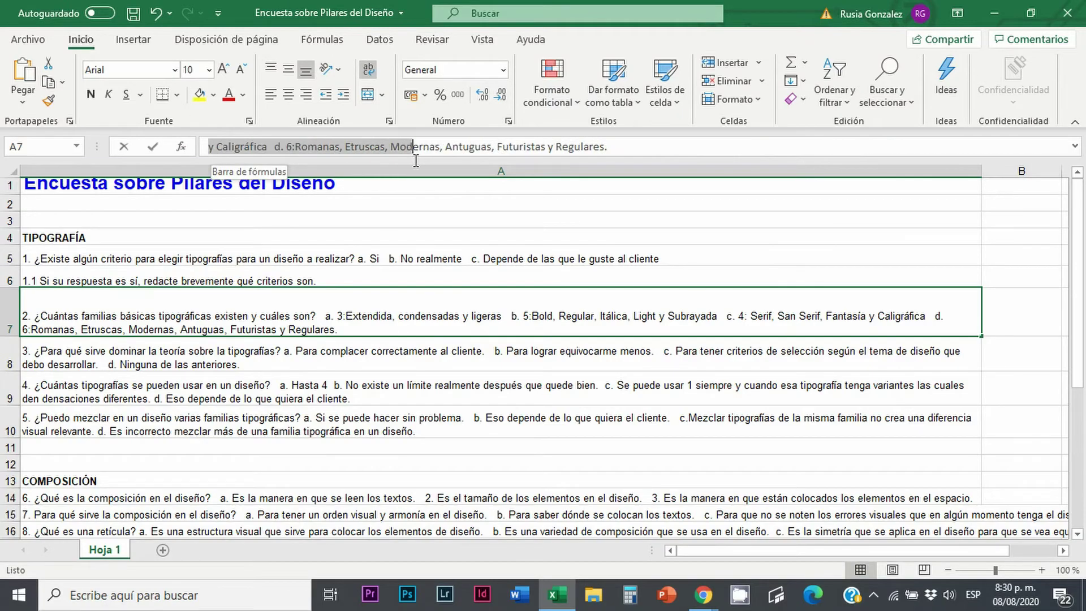
double_click(90, 315)
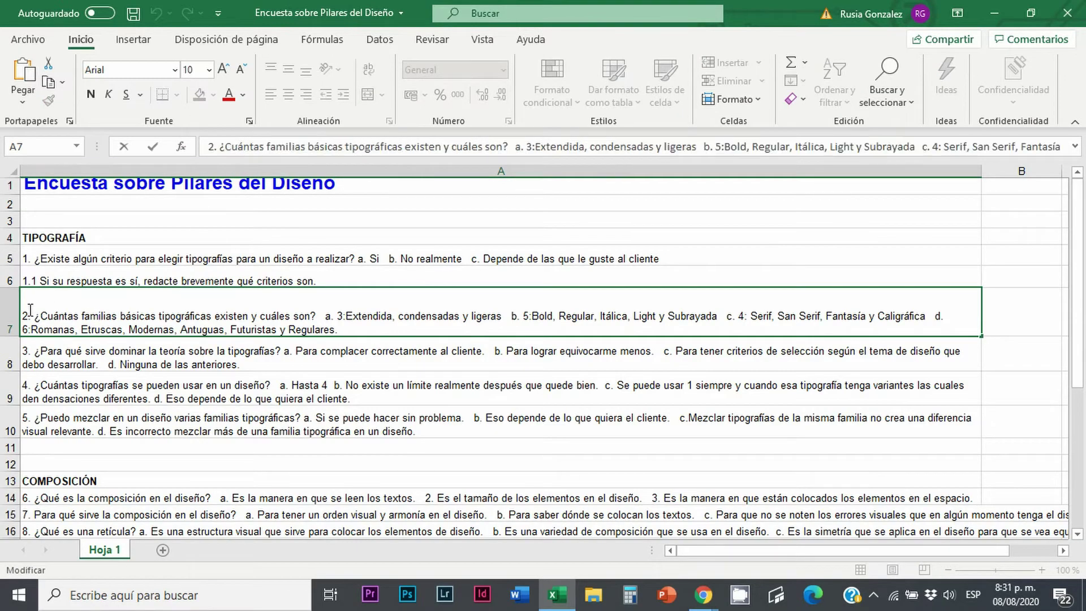
left_click(223, 147)
left_click_drag(221, 147, 511, 147)
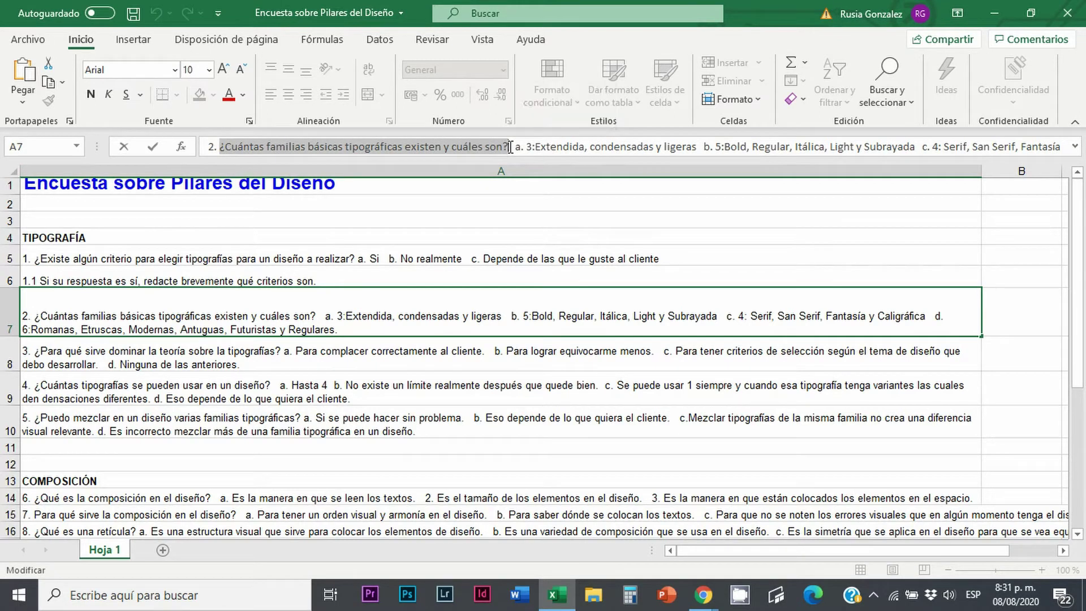
right_click(475, 149)
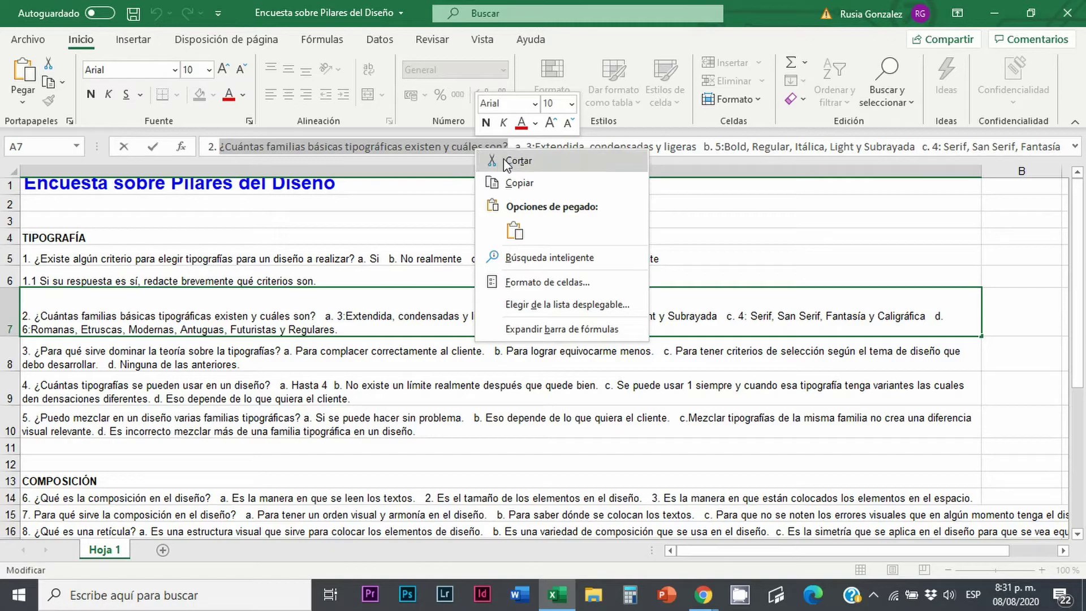
left_click(514, 185)
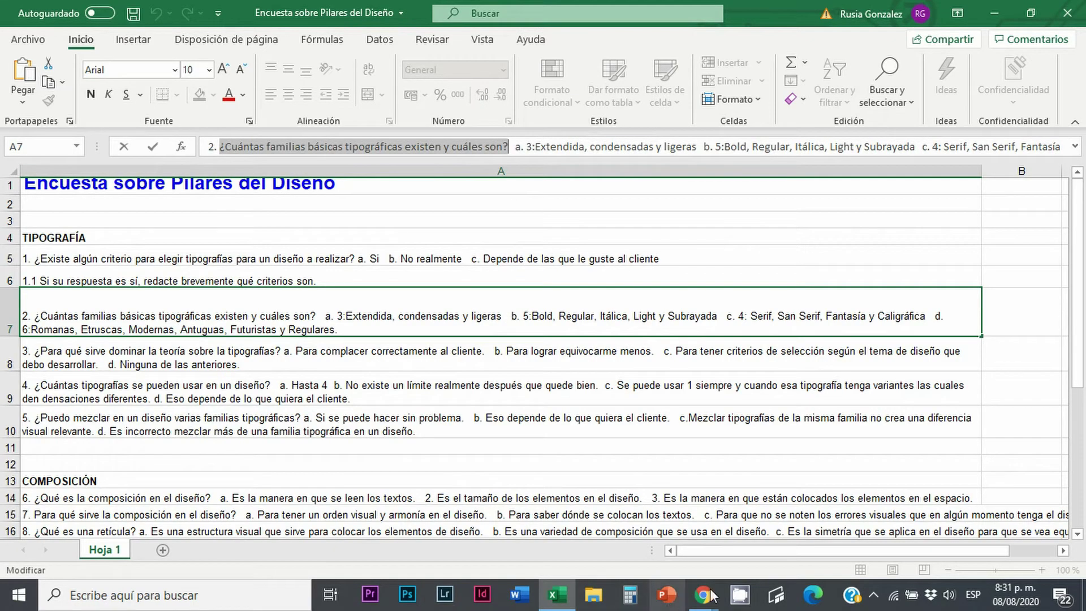
Switch back to the Moodle question form in Chrome, name the question Tipografía 1 and paste the copied text as its statement
mouse_move(704, 603)
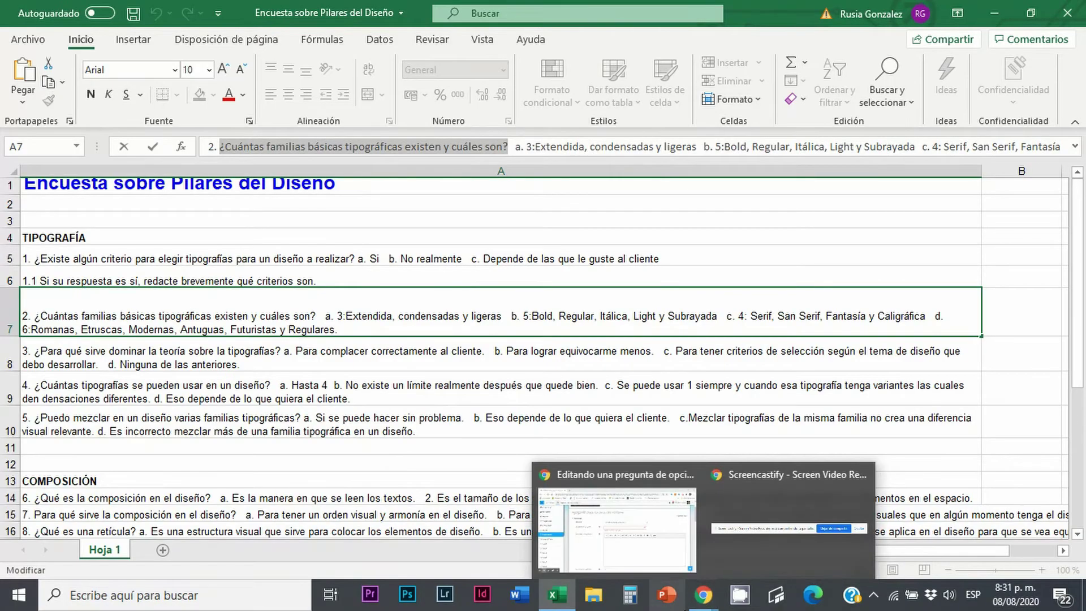
left_click(623, 532)
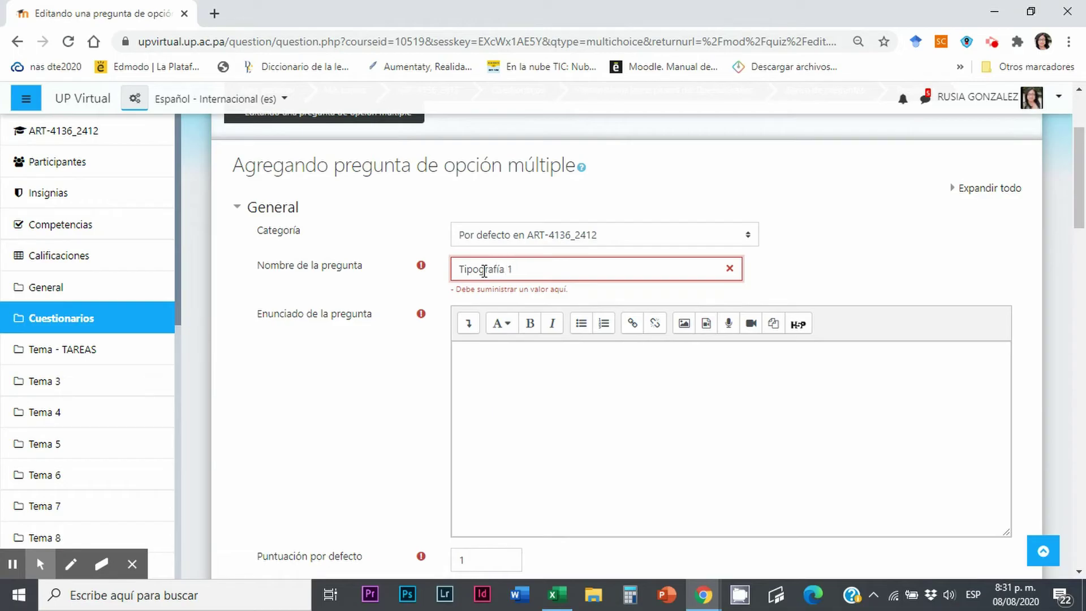
left_click(512, 367)
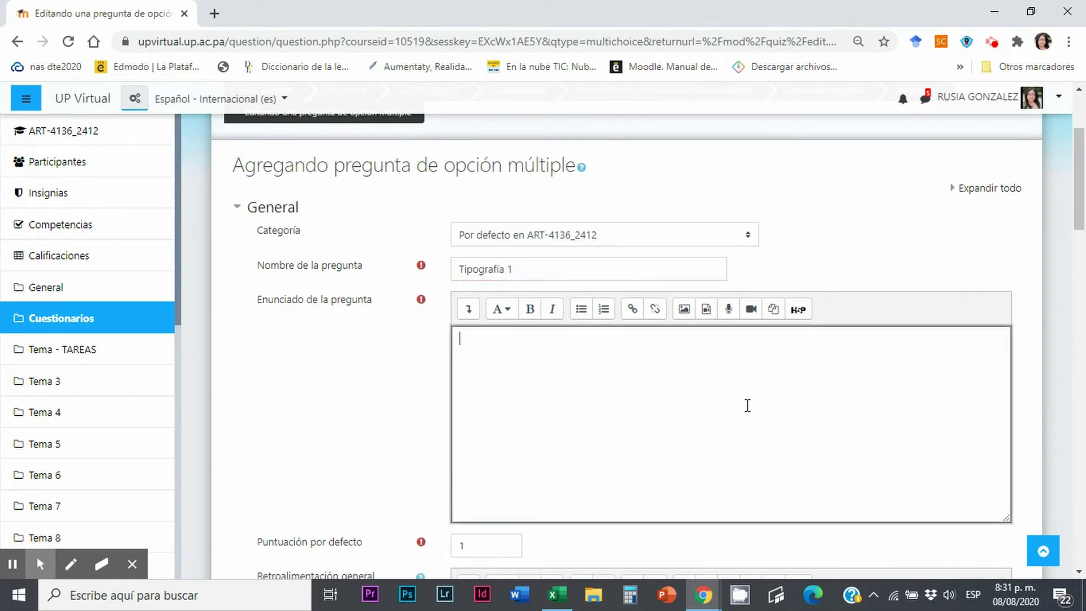
key("ctrl+v")
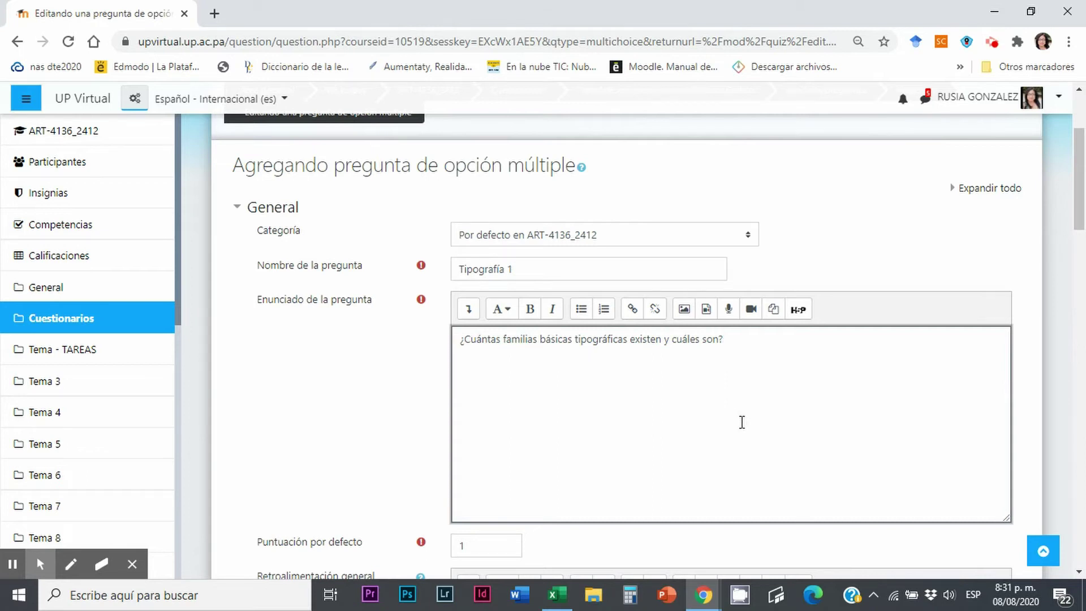
Set the question's default score to 2
scroll(742, 423, "down", 3)
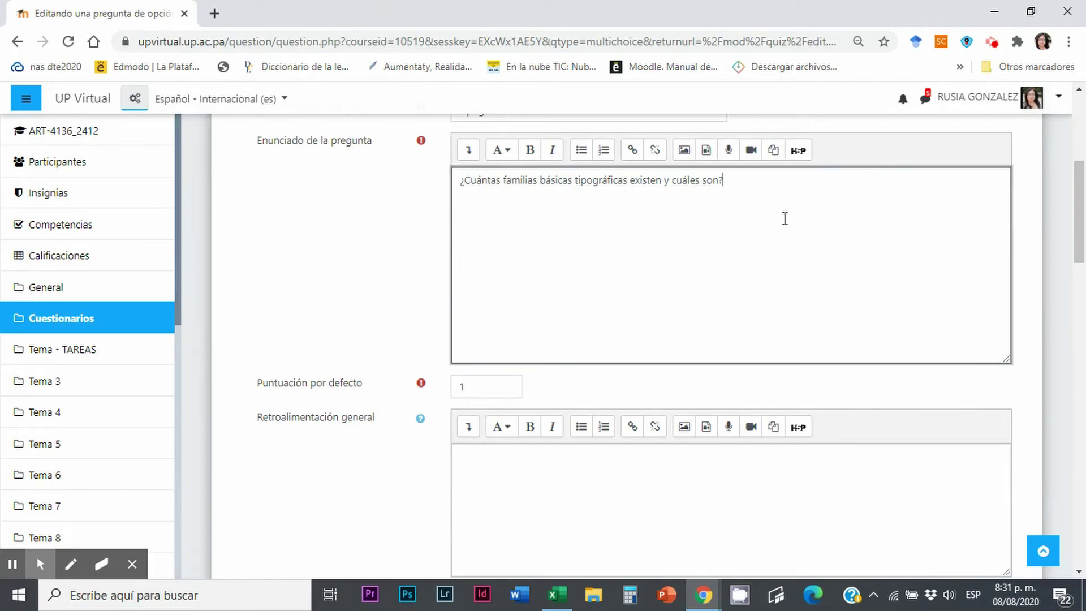
scroll(796, 245, "down", 2)
scroll(796, 245, "down", 1)
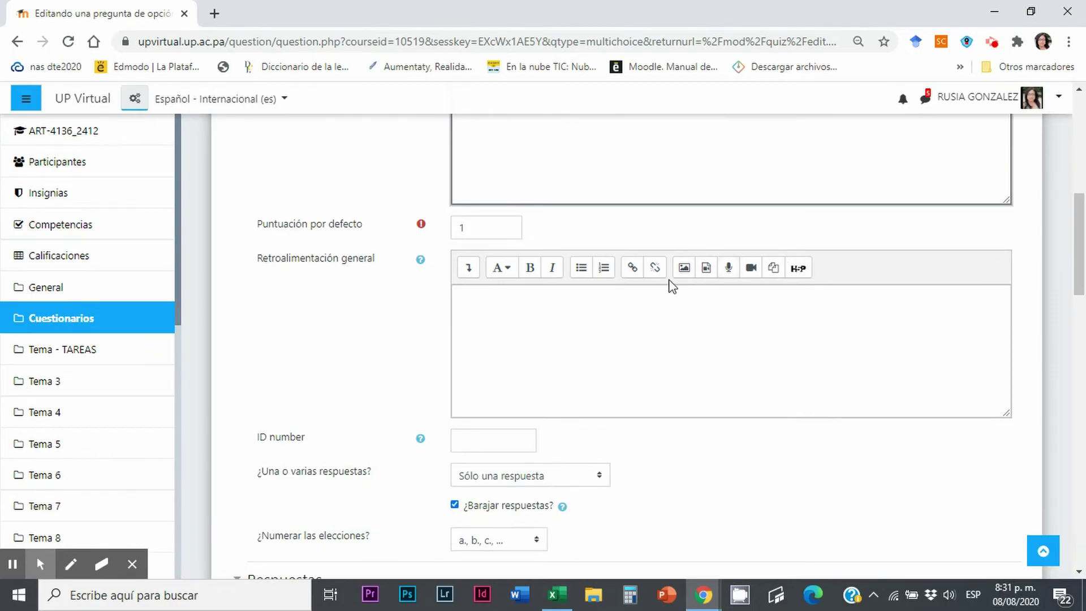
double_click(486, 232)
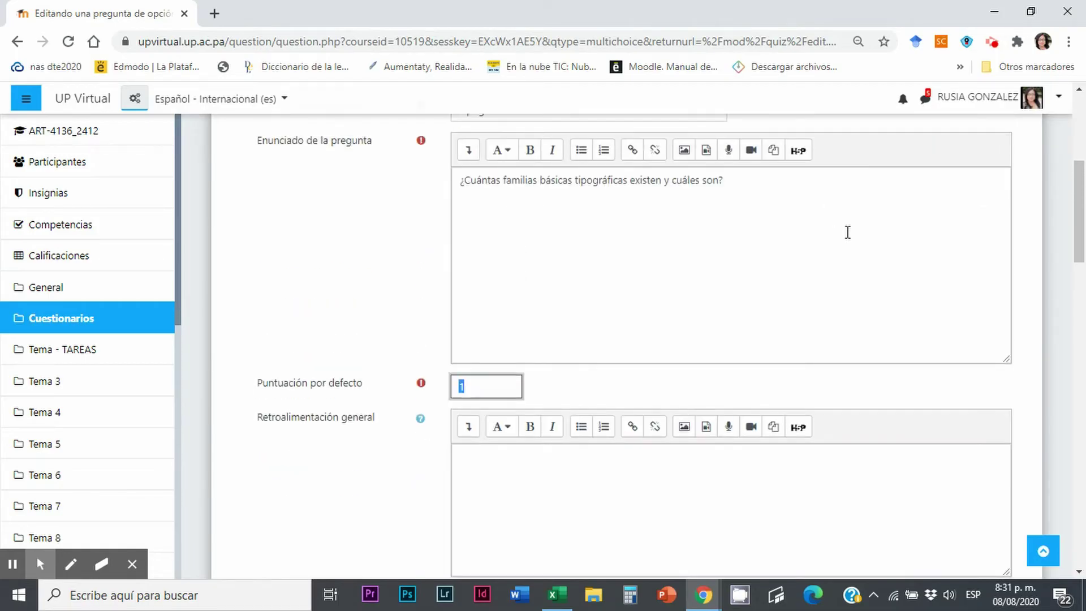
scroll(781, 282, "up", 4)
scroll(778, 281, "down", 6)
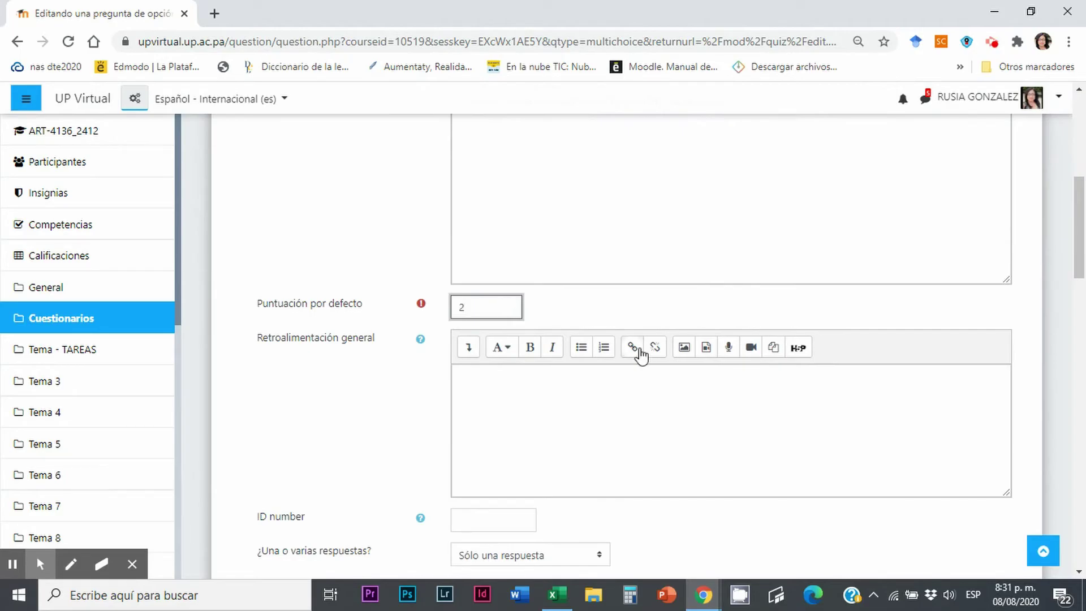
Examine the general feedback, ID number, single-answer, shuffling and numbering settings, the answer choices and the question's name and statement
left_click(506, 386)
scroll(710, 405, "down", 3)
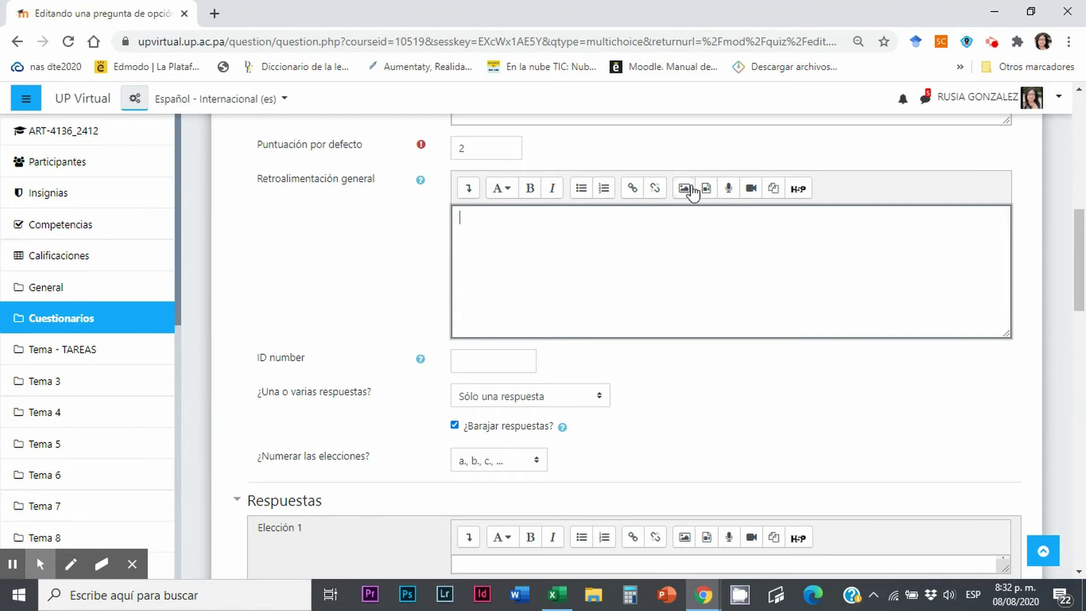
scroll(673, 279, "down", 3)
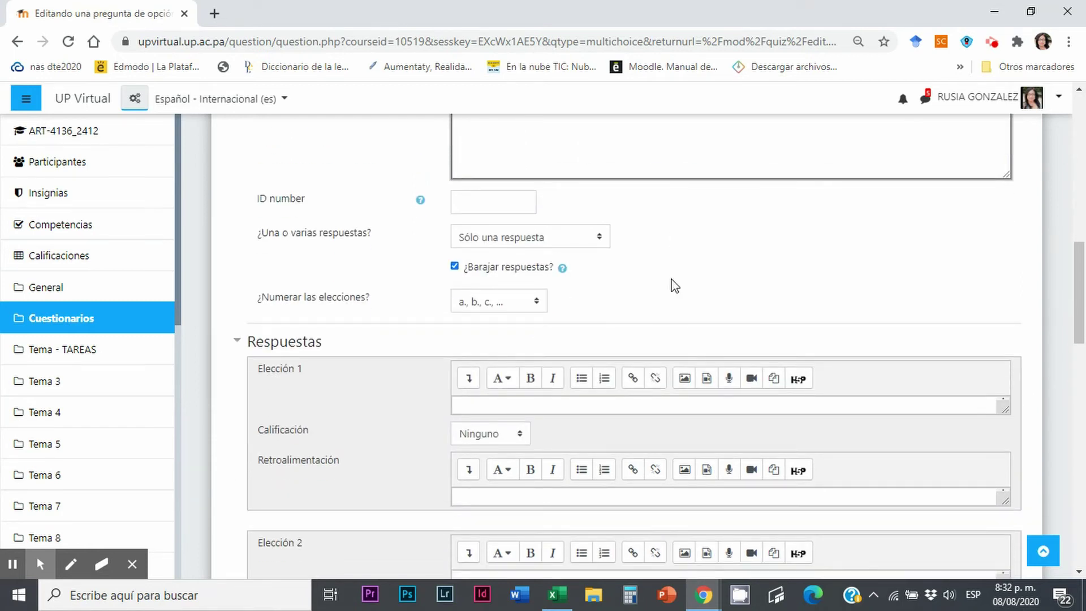
scroll(675, 286, "up", 4)
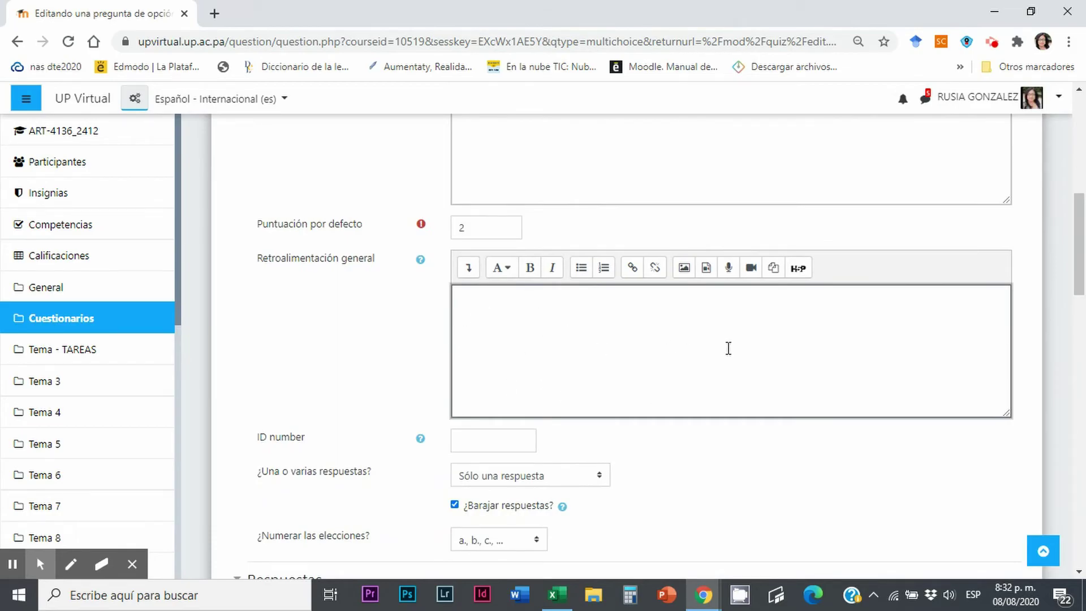
scroll(727, 348, "down", 3)
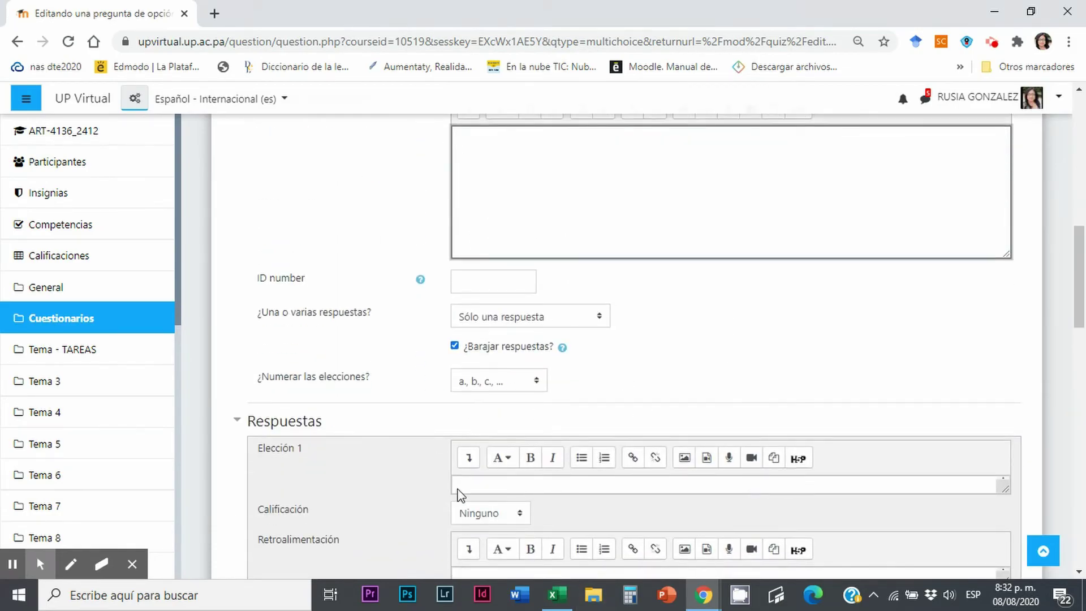
scroll(509, 223, "down", 3)
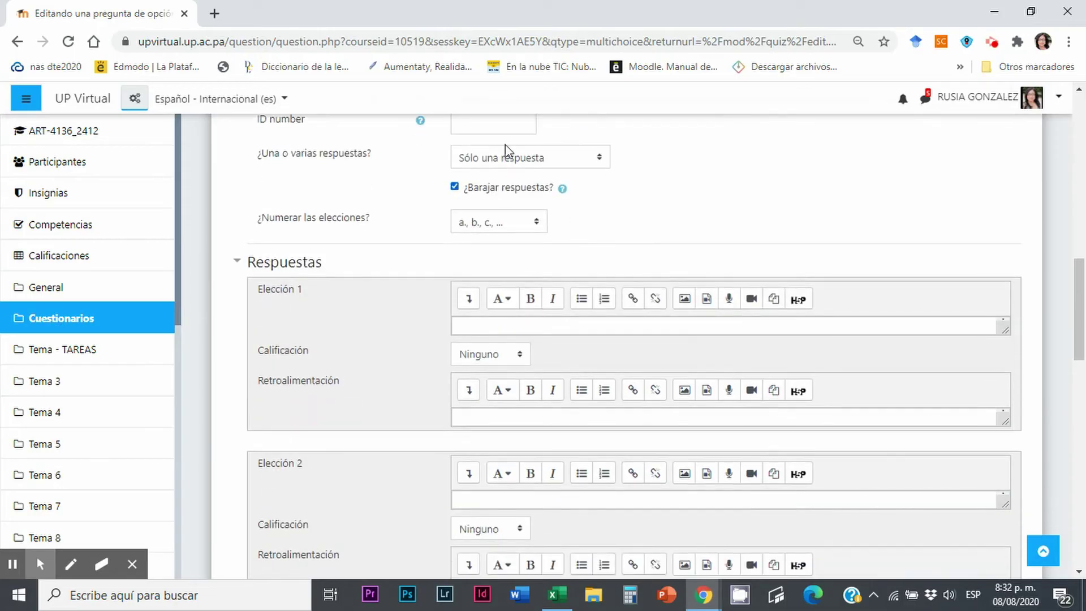
scroll(511, 224, "up", 3)
left_click(488, 281)
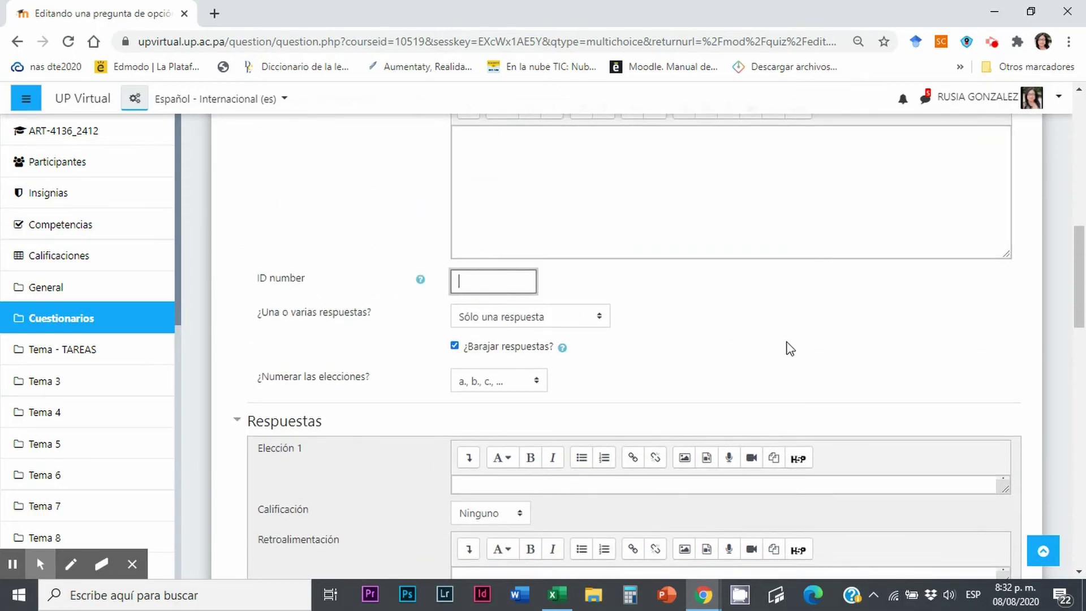
scroll(785, 347, "up", 5)
scroll(783, 343, "up", 4)
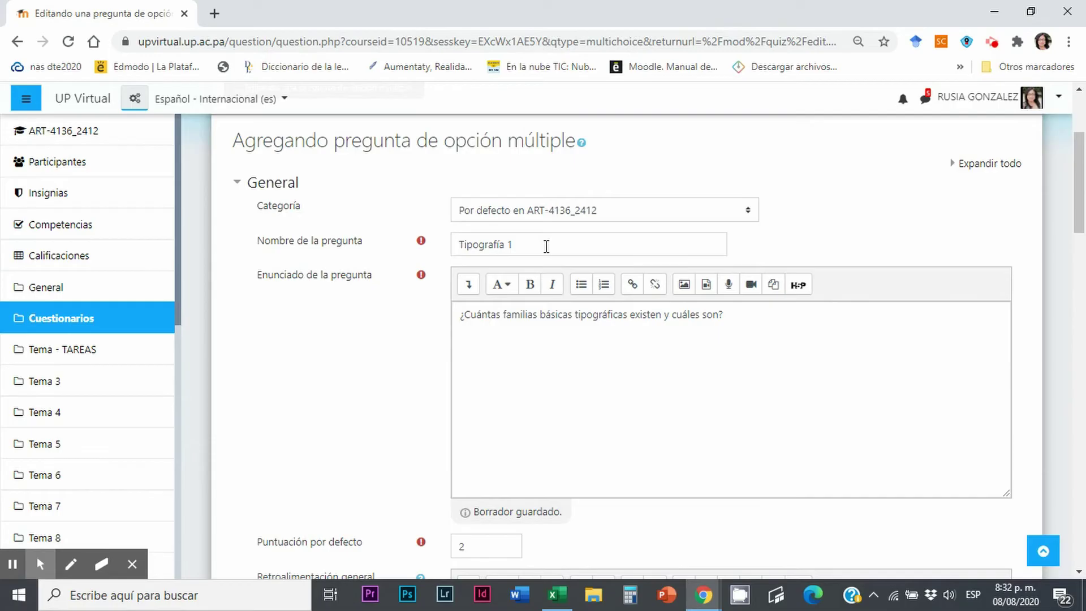
Enter Tipo_1 as the question's ID number and keep the answer mode at Sólo una respuesta
scroll(713, 359, "down", 7)
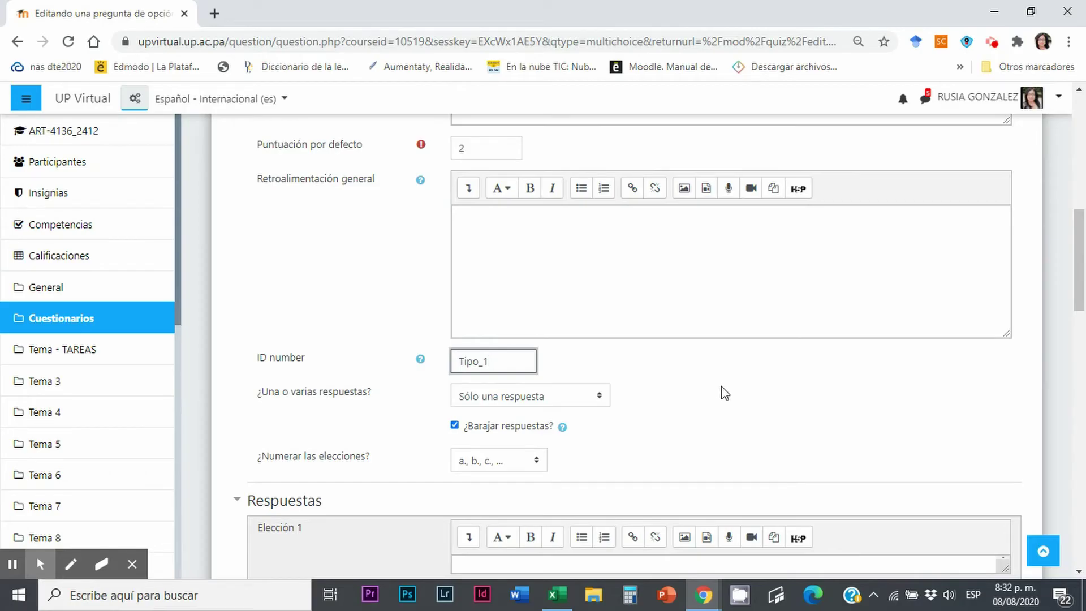
scroll(726, 393, "down", 3)
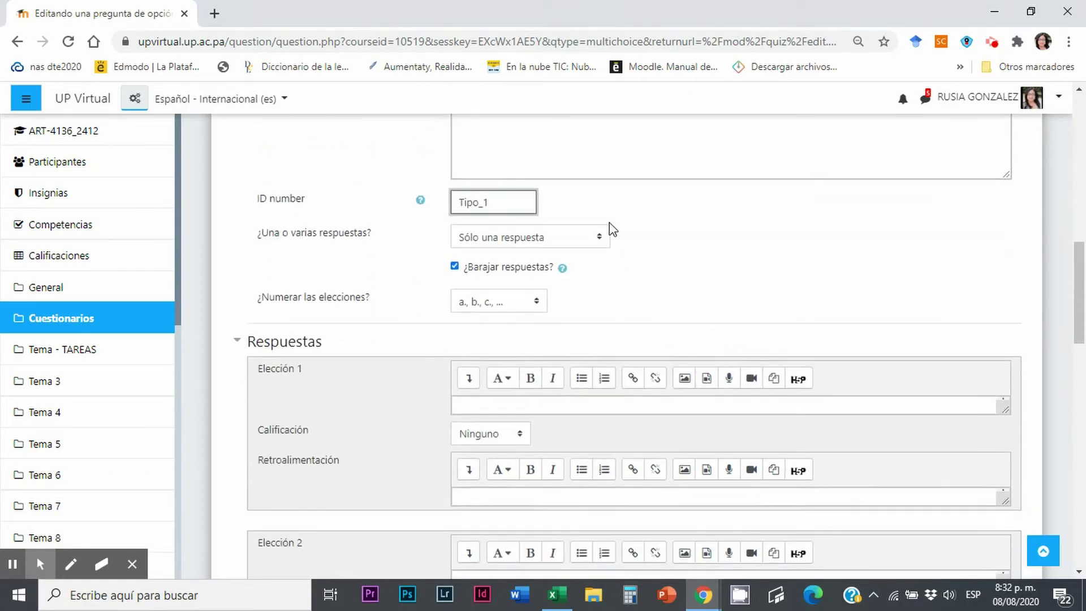
left_click(600, 237)
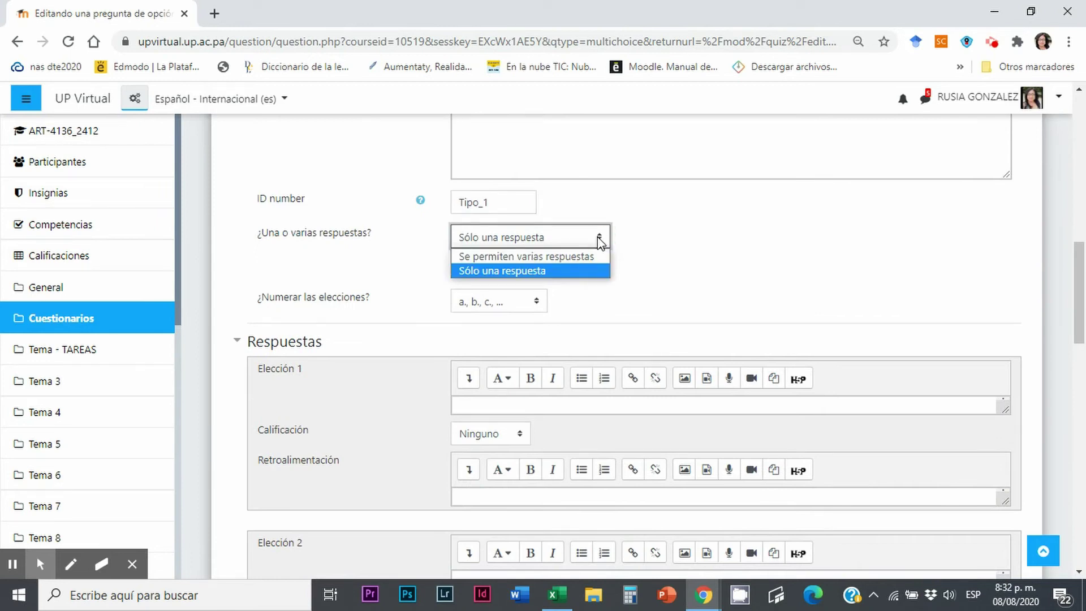
left_click(521, 273)
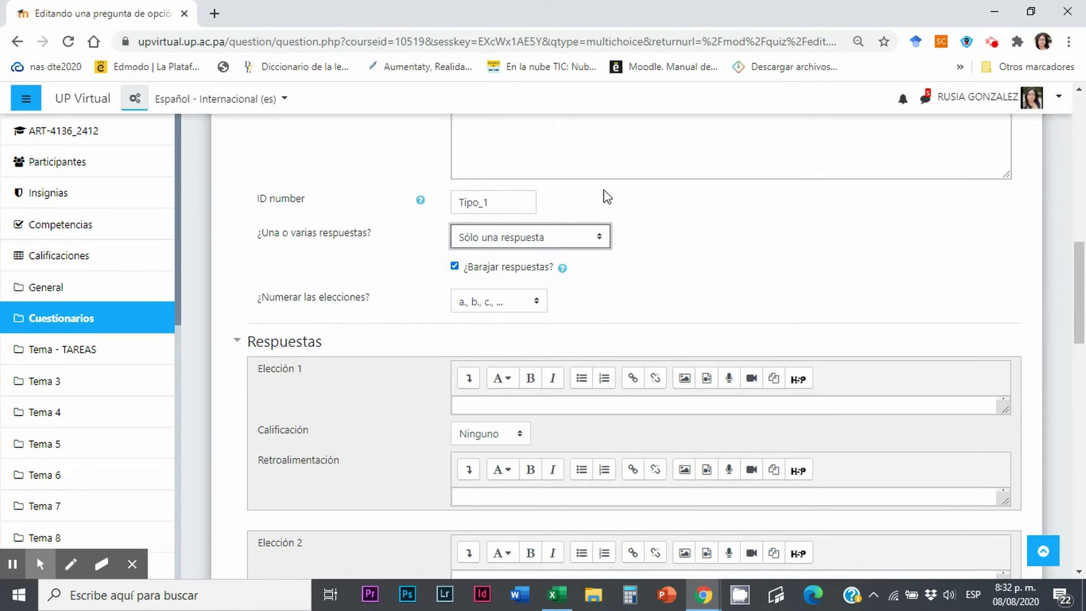
Check the available numbering styles for the answer choices, keeping a., b., c., ... selected
scroll(789, 291, "down", 3)
scroll(650, 271, "up", 3)
scroll(659, 289, "down", 1)
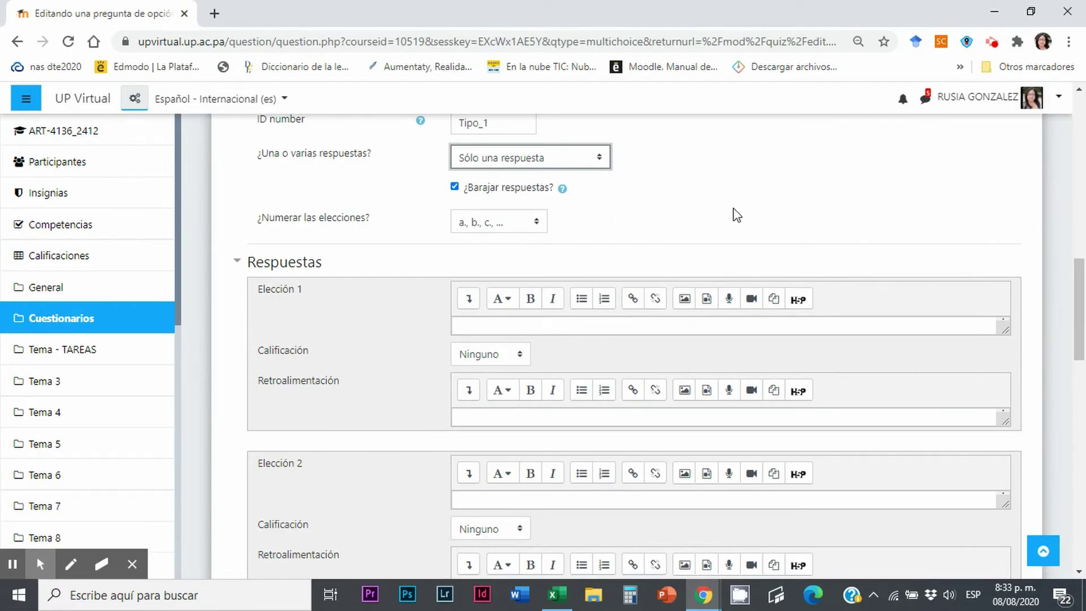
left_click(537, 224)
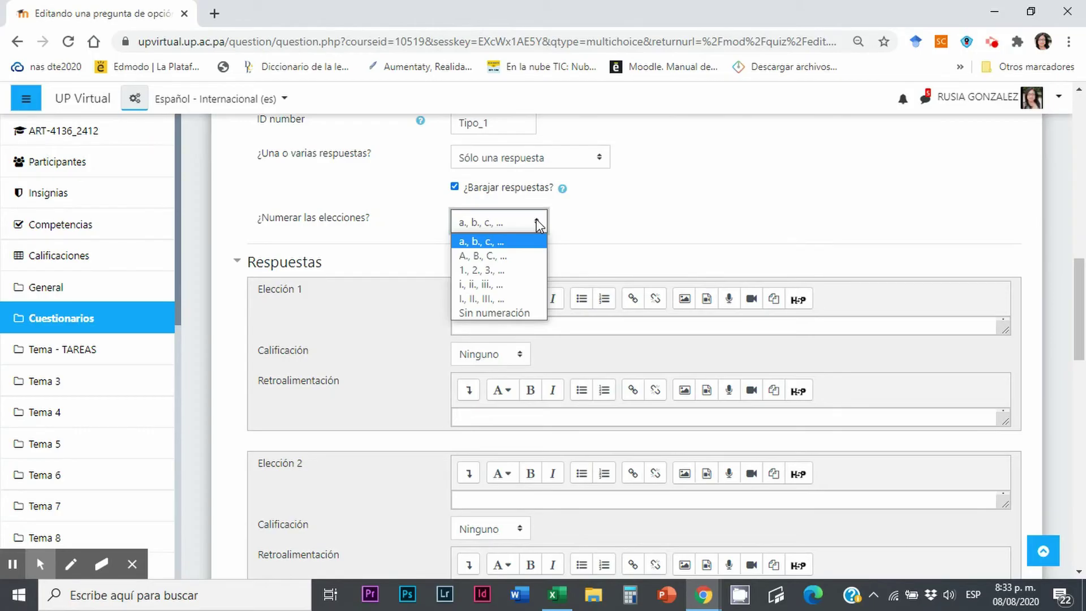
left_click(536, 223)
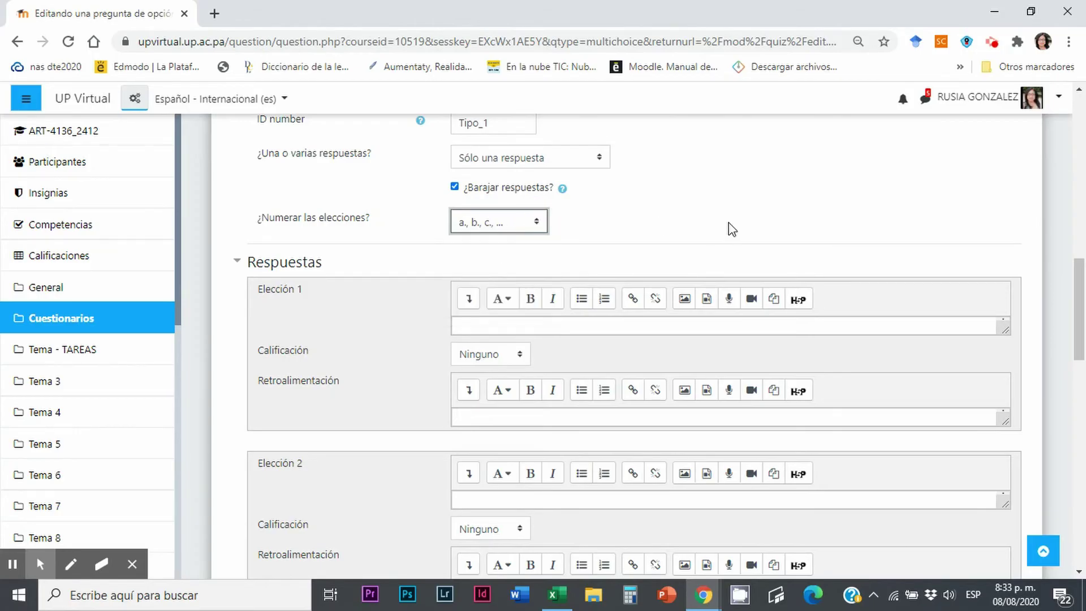
Switch to the survey workbook in Excel and copy answer a, "3:Extendida, condensadas y ligeras", from cell A7
scroll(714, 199, "down", 1)
scroll(714, 198, "down", 1)
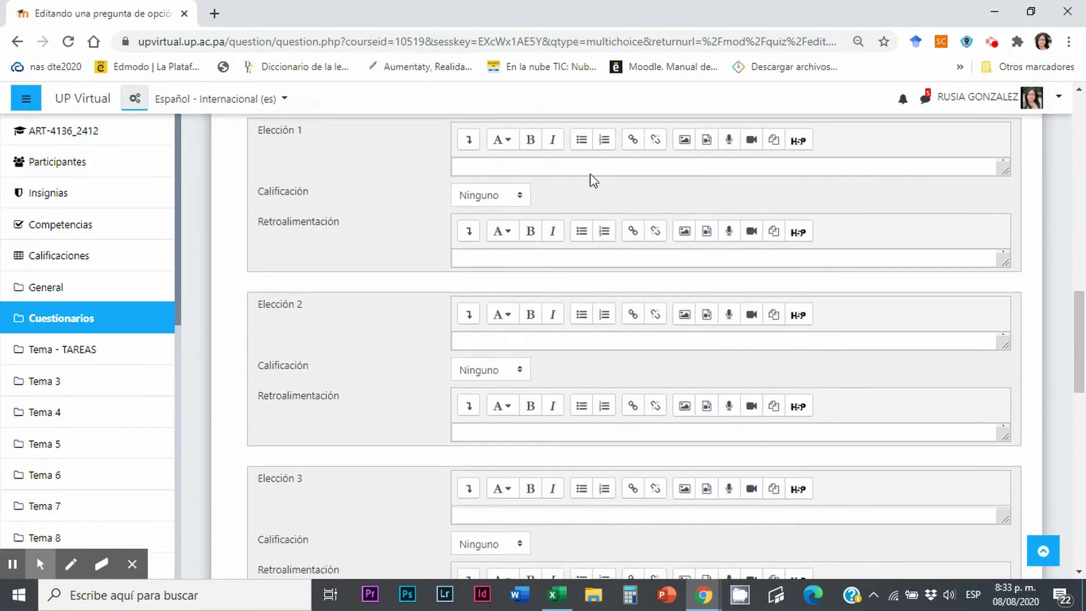
left_click(470, 167)
scroll(734, 214, "up", 1)
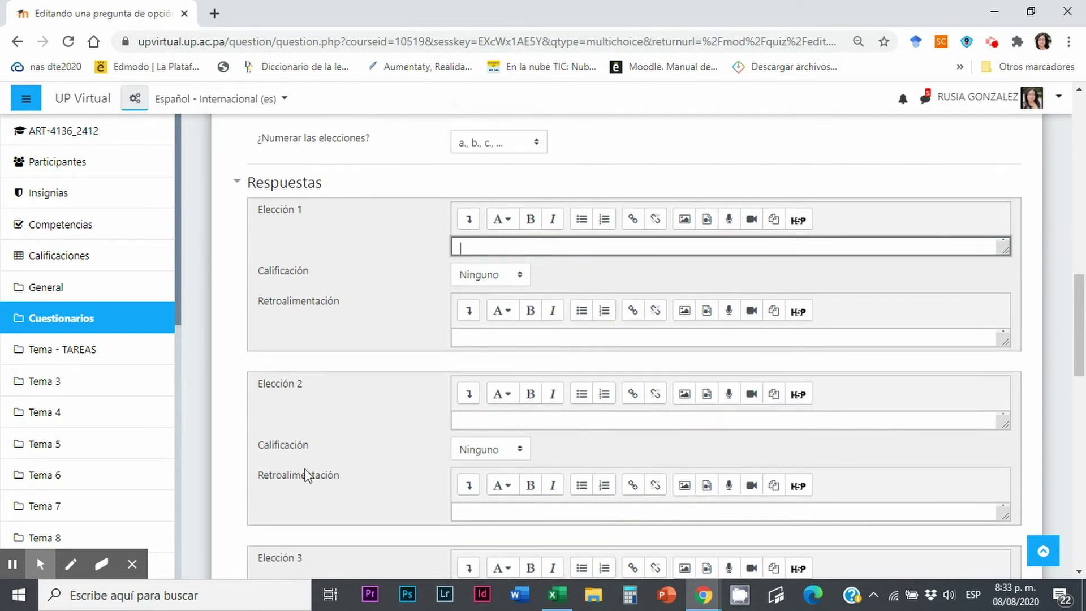
left_click(556, 594)
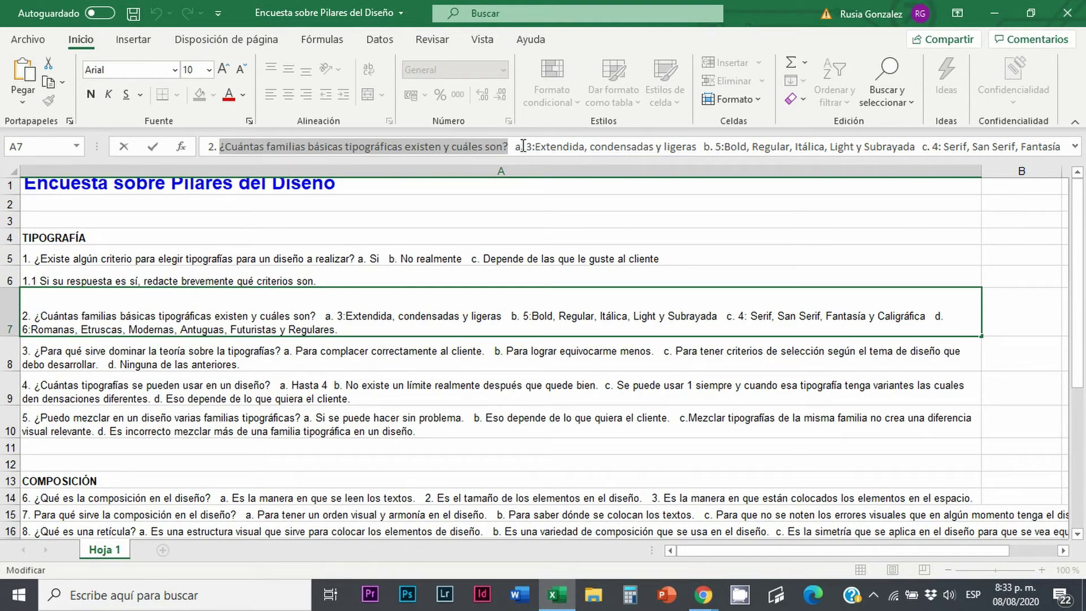
left_click_drag(534, 146, 614, 146)
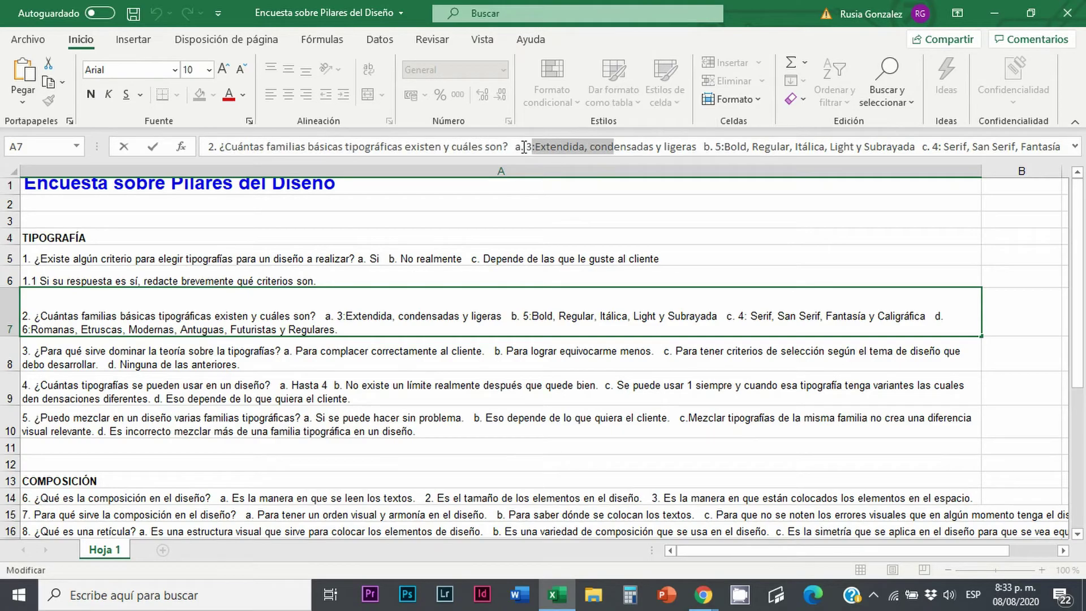
left_click(542, 146)
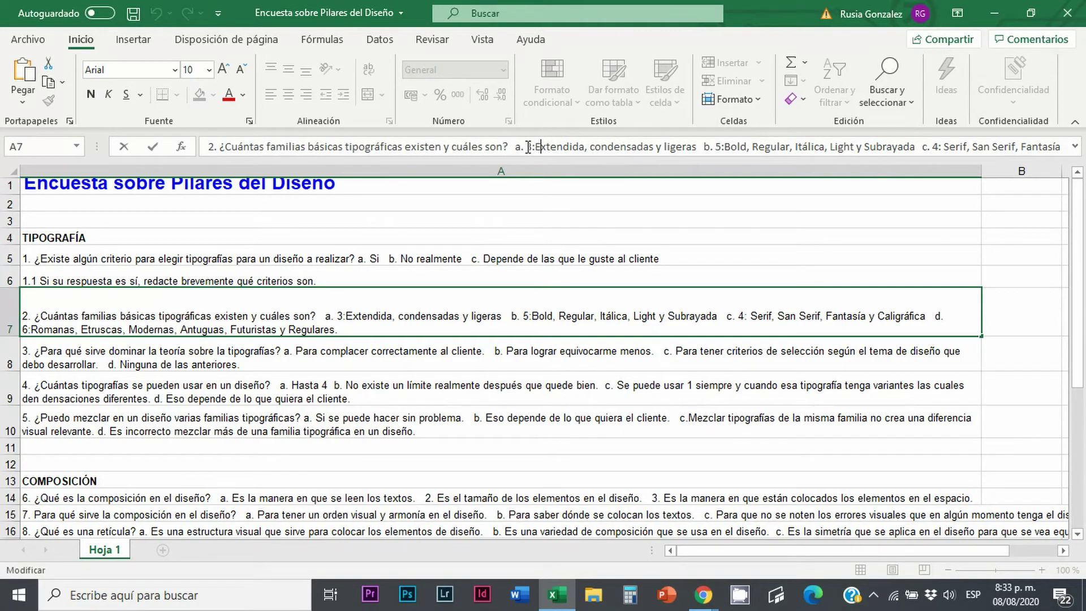
left_click_drag(528, 147, 697, 151)
key("ctrl+c")
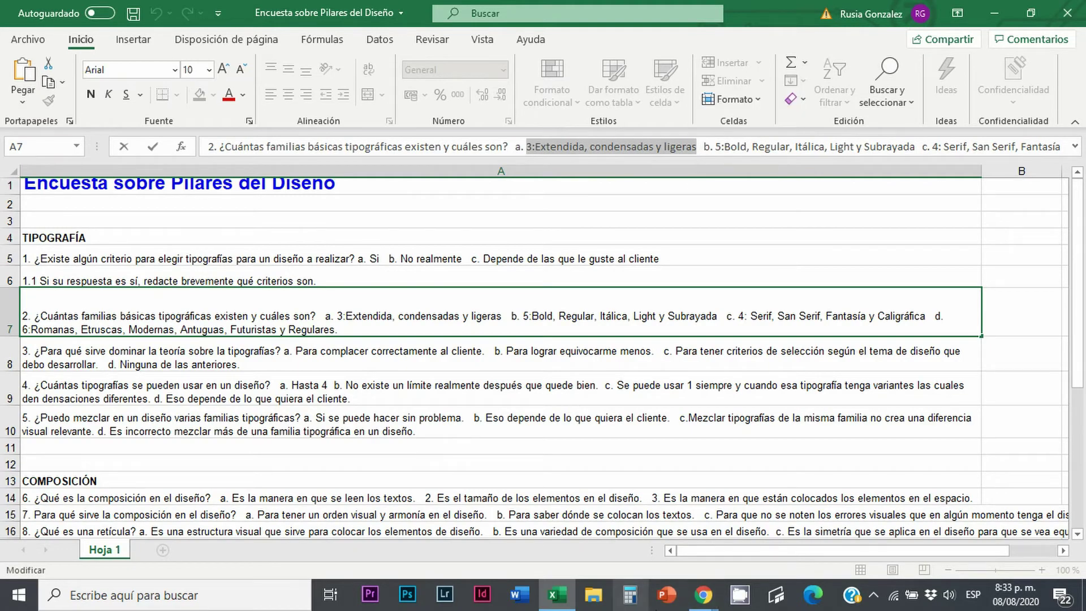
Switch back to the Moodle question form in Chrome and paste the copied answer into Elección 1
mouse_move(706, 601)
left_click(608, 470)
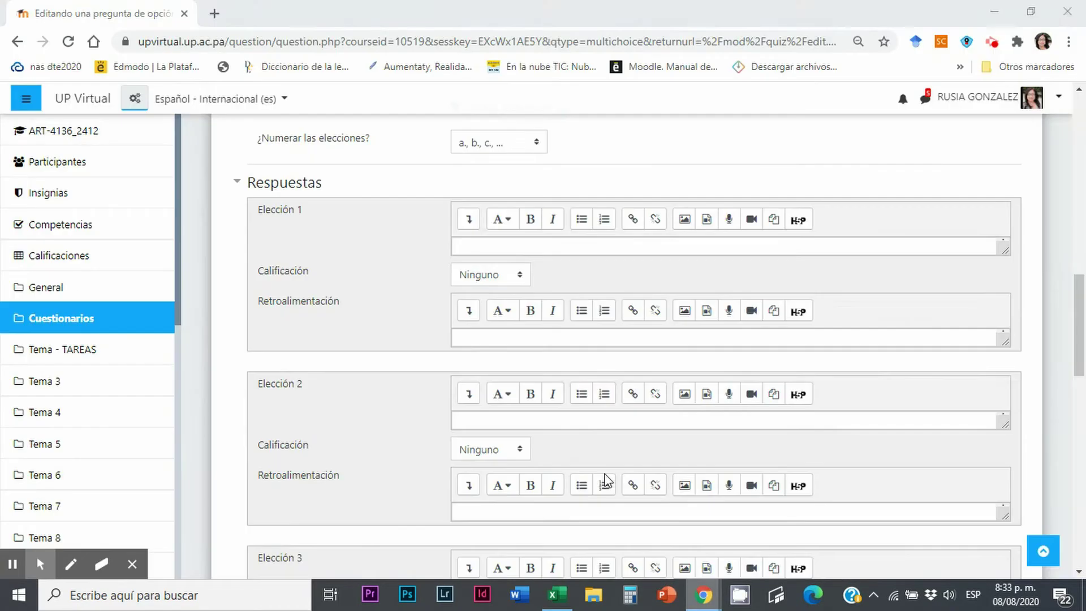
key("ctrl+v")
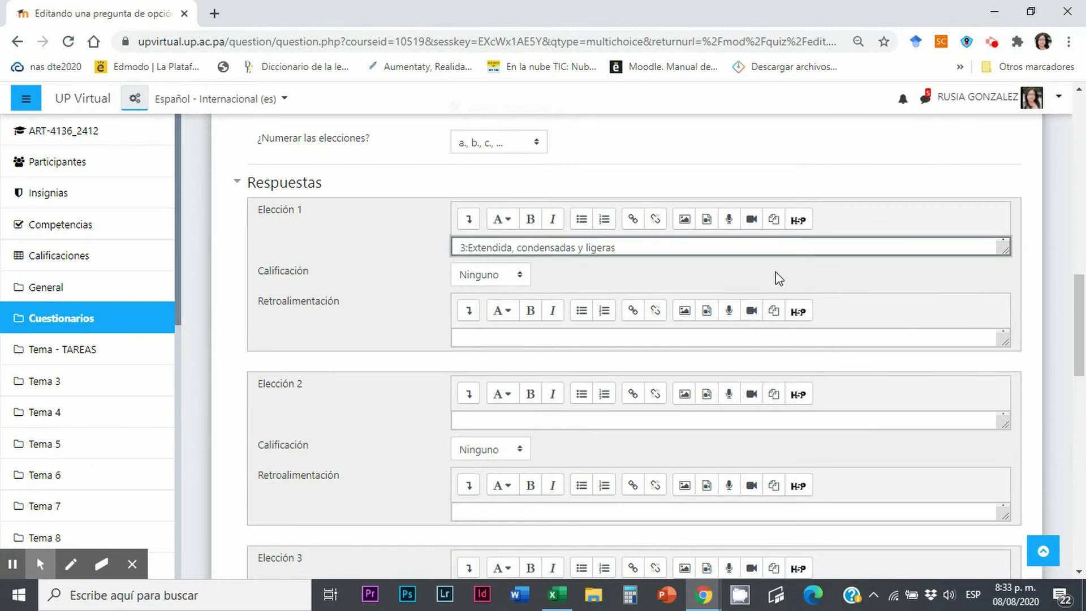
Reword Elección 1 as "Tres: Extendida, condensadas y ligeras" and keep its grade at Ninguno
scroll(490, 239, "up", 10)
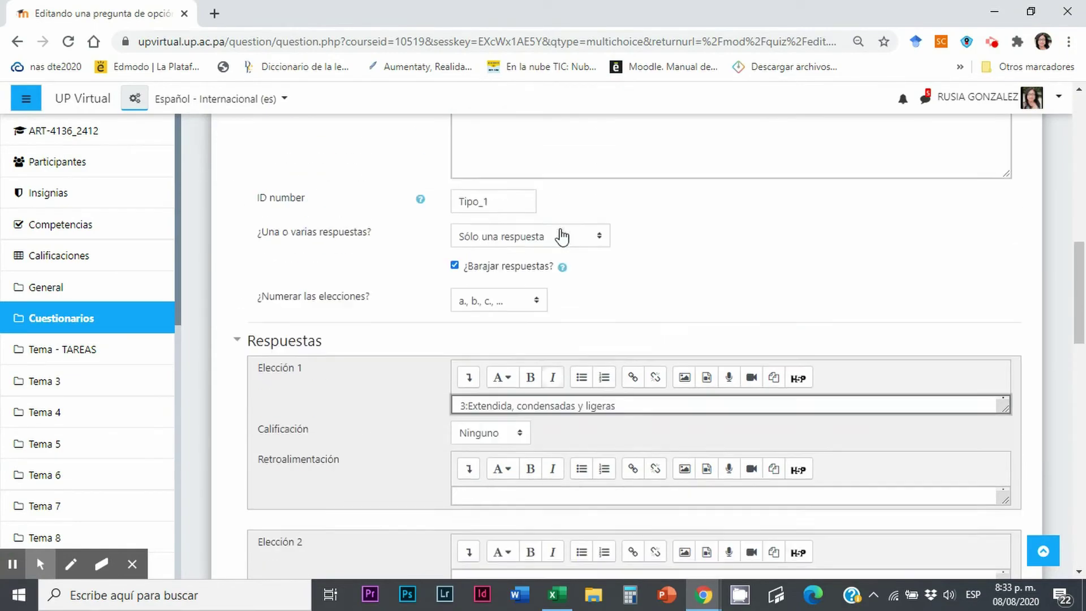
scroll(481, 227, "up", 1)
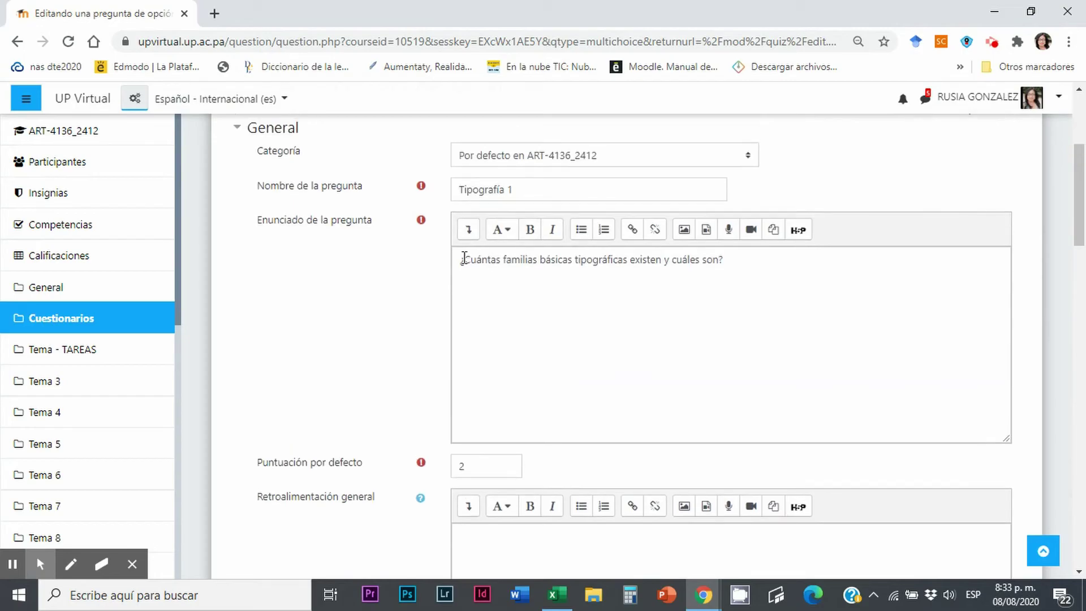
scroll(612, 285, "down", 2)
scroll(612, 283, "down", 10)
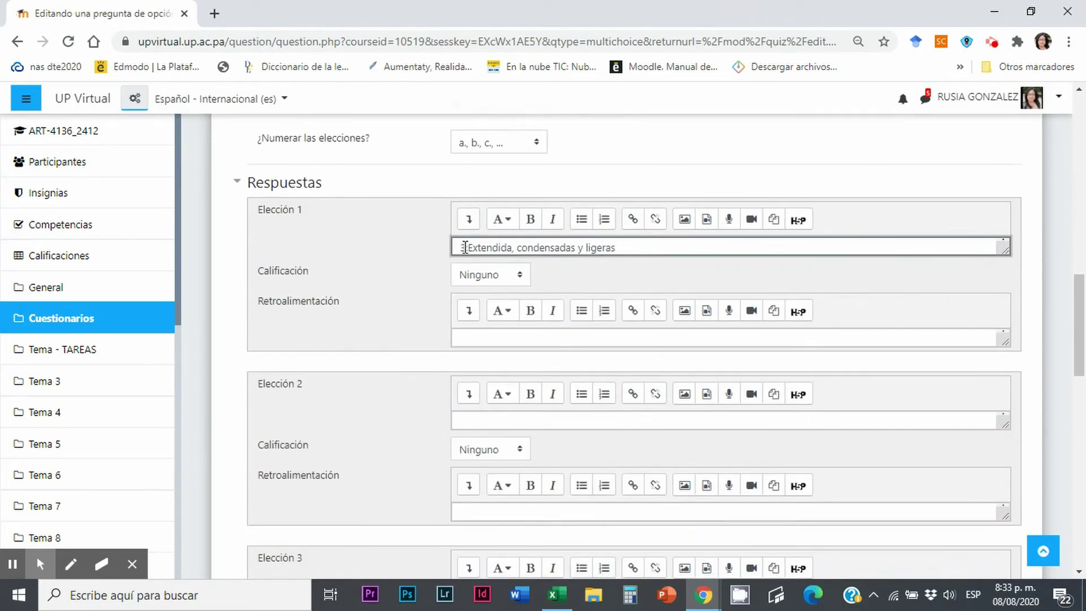
left_click_drag(464, 248, 439, 255)
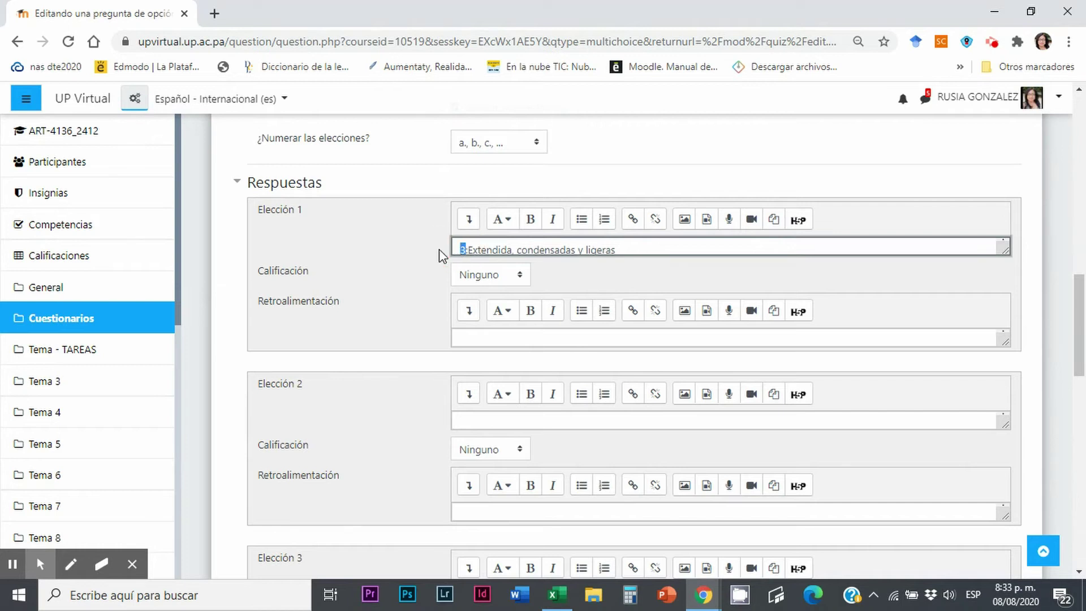
type("Tres")
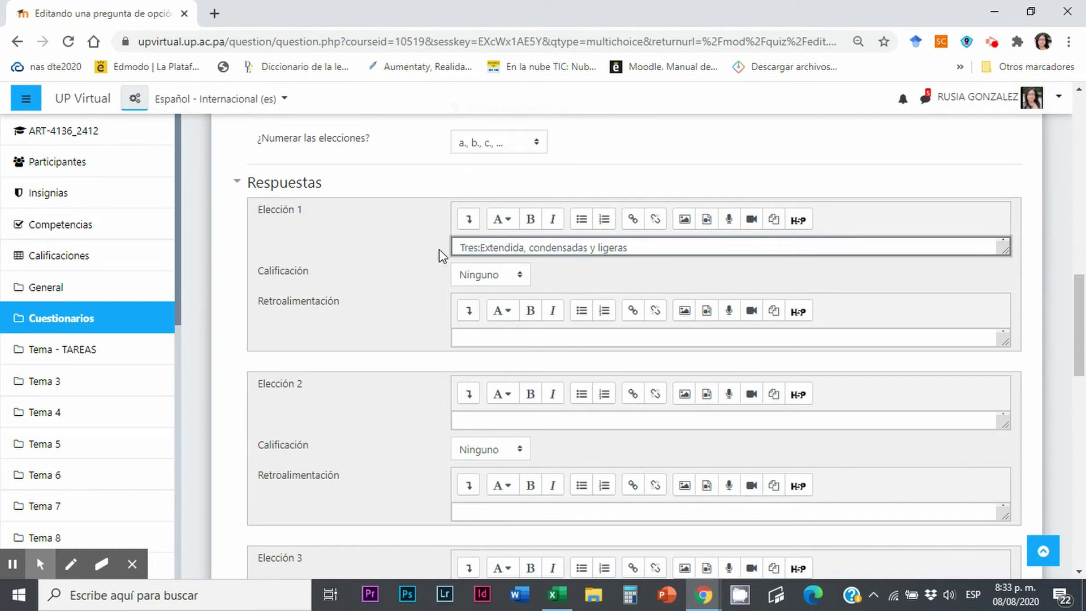
type(":")
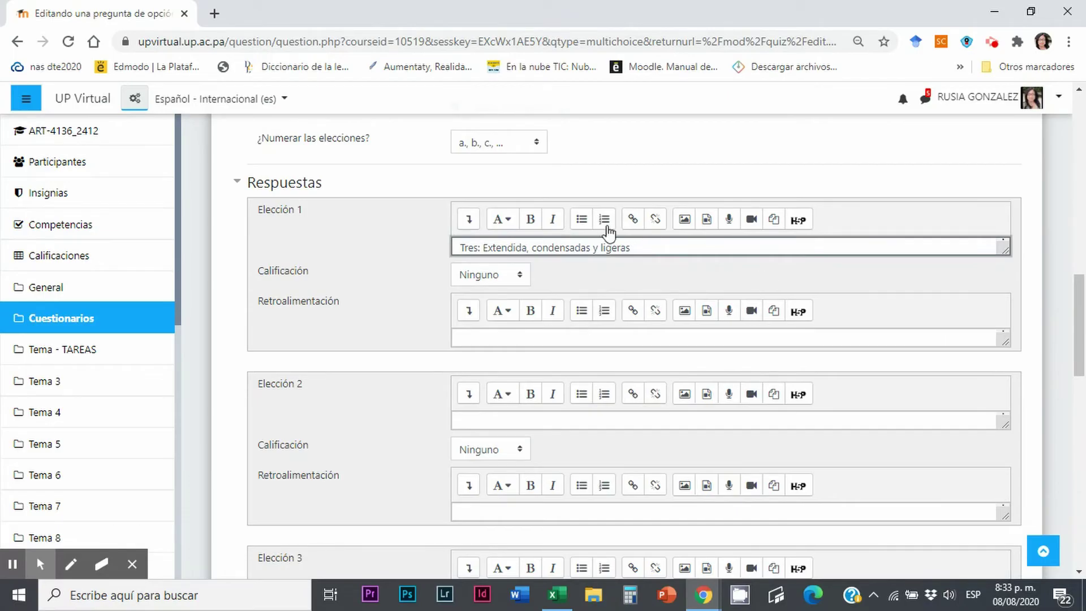
left_click(519, 278)
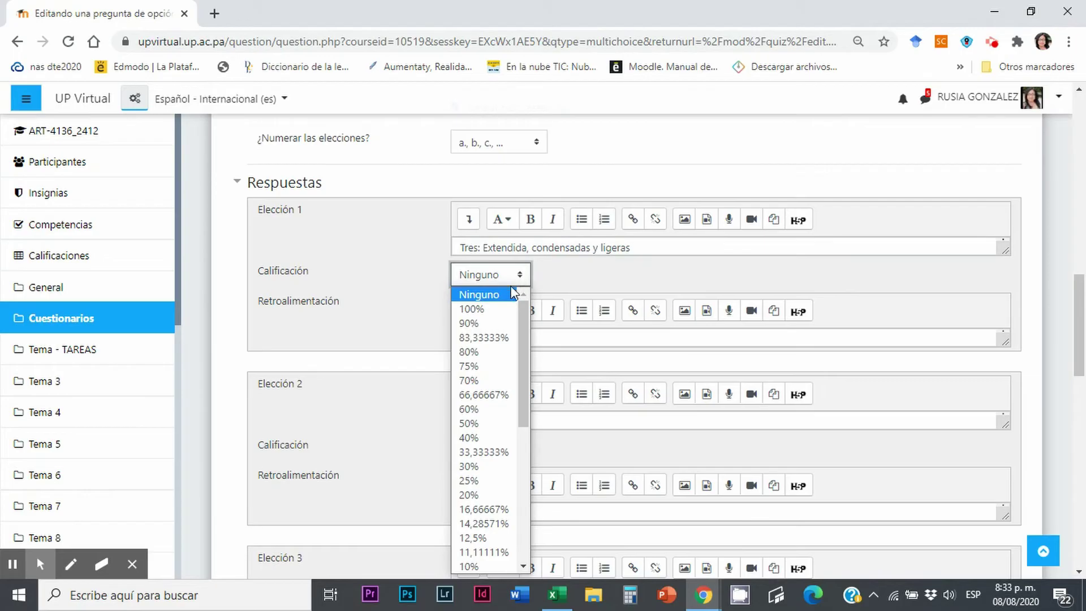
left_click(496, 295)
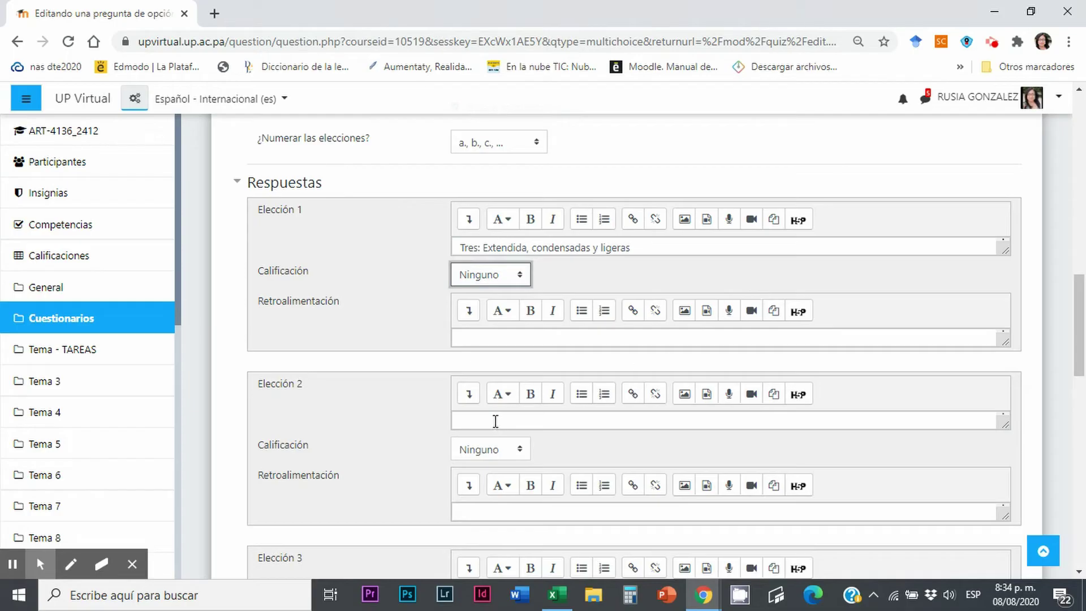
Switch to the Excel workbook and copy answer b, "5:Bold, Regular, Itálica, Light y Subrayada", from cell A7 for Elección 2
scroll(594, 388, "down", 1)
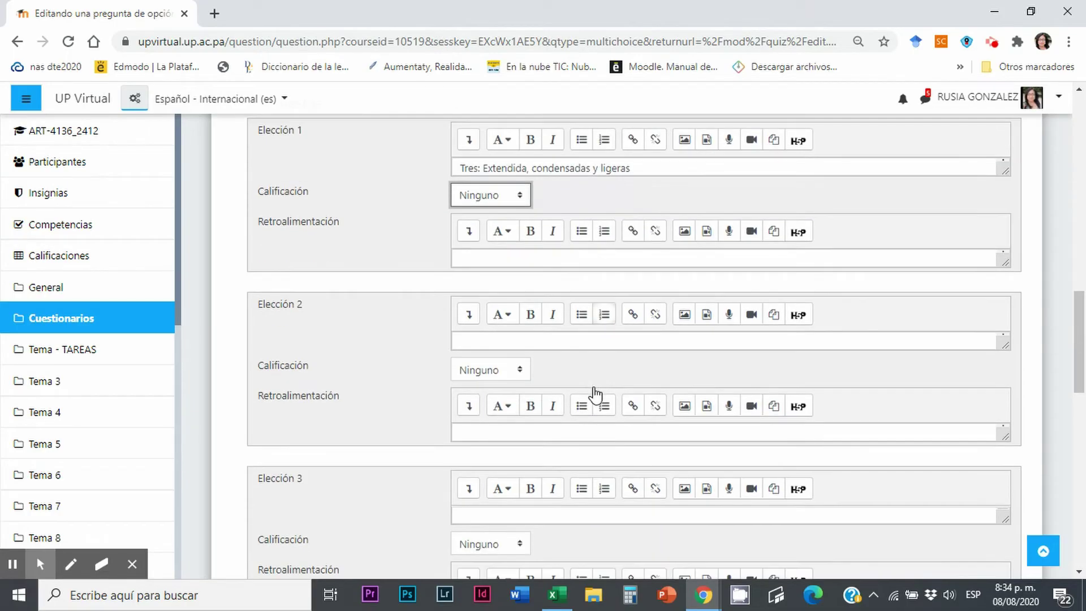
left_click(475, 342)
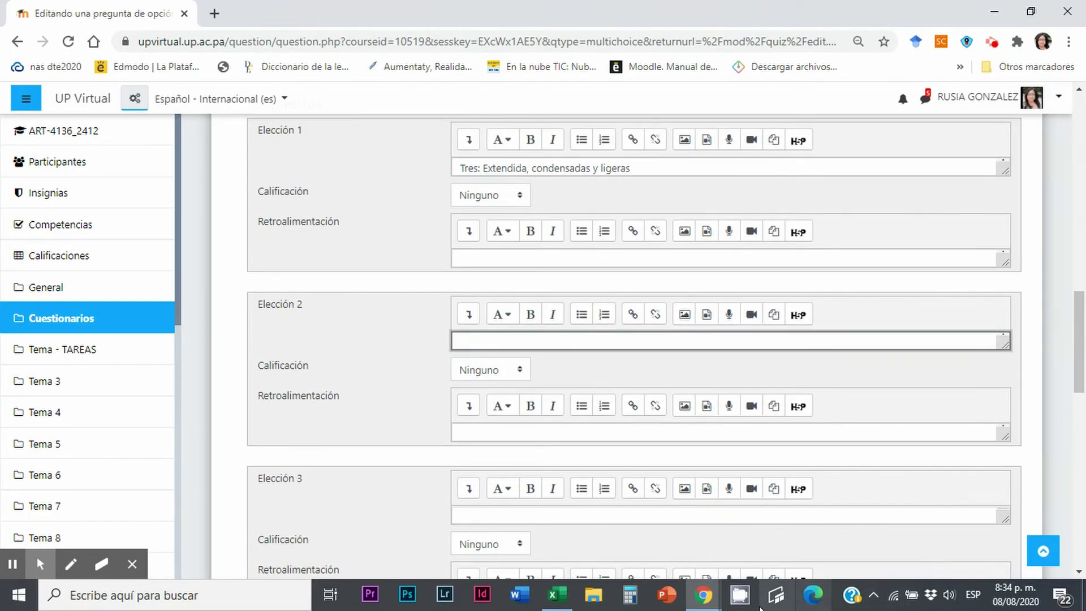
left_click(557, 595)
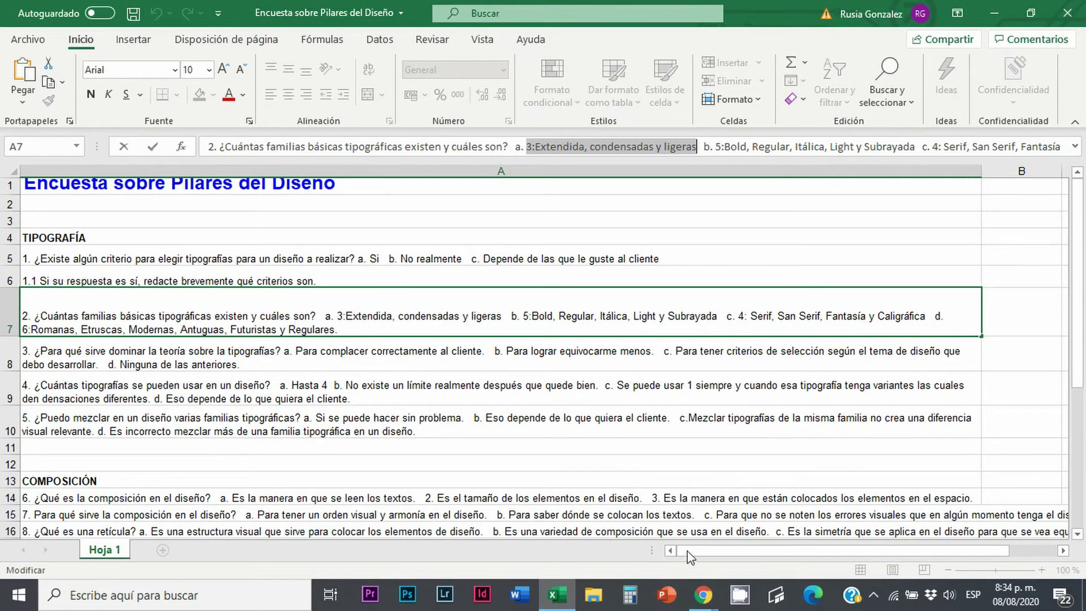
left_click(722, 147)
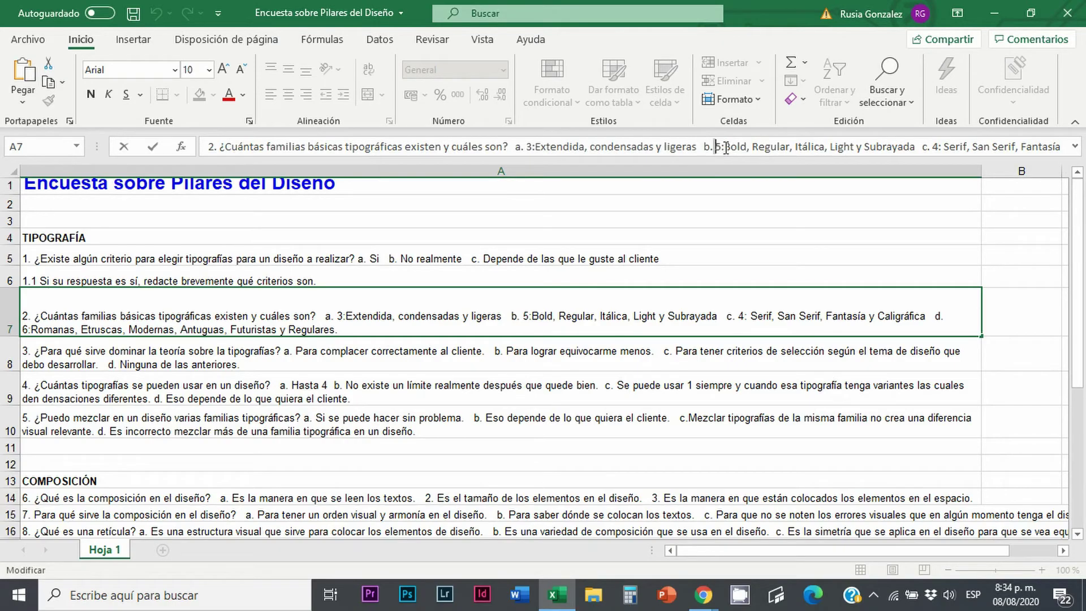
left_click_drag(726, 148, 916, 148)
right_click(896, 146)
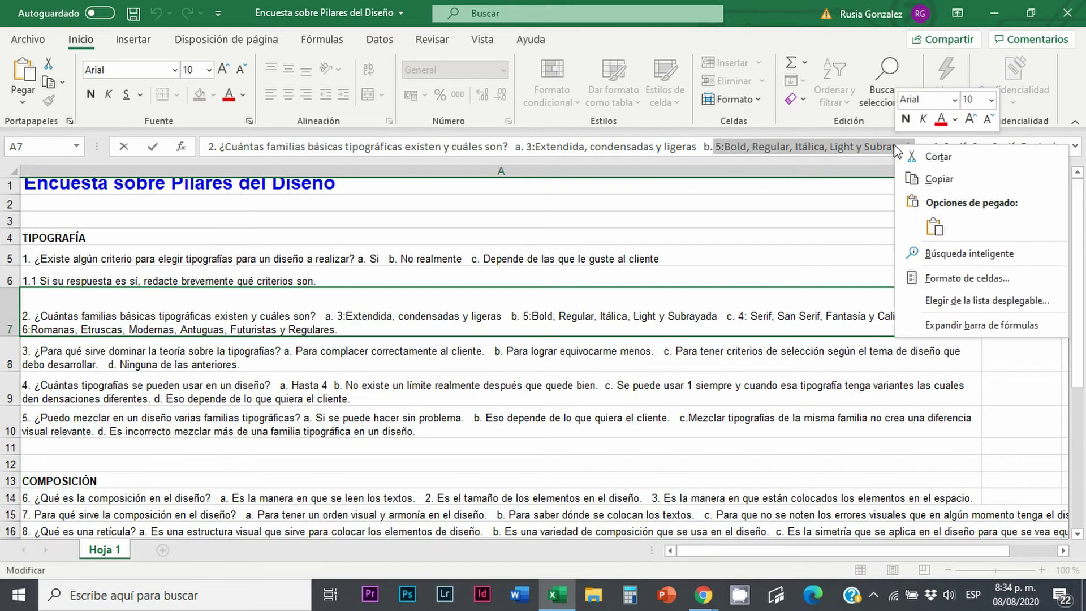
left_click(952, 180)
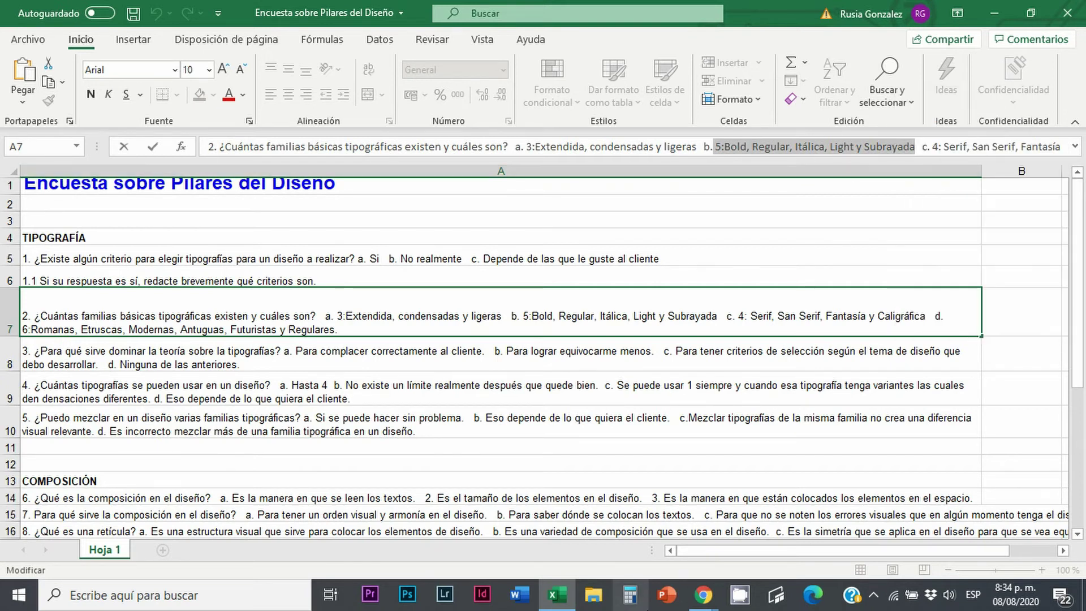
Back in Chrome, paste the copied answer into Elección 2 and reword it as "Cinco: Bold, Regular, Itálica, Light y Subrayada"
mouse_move(703, 594)
left_click(617, 529)
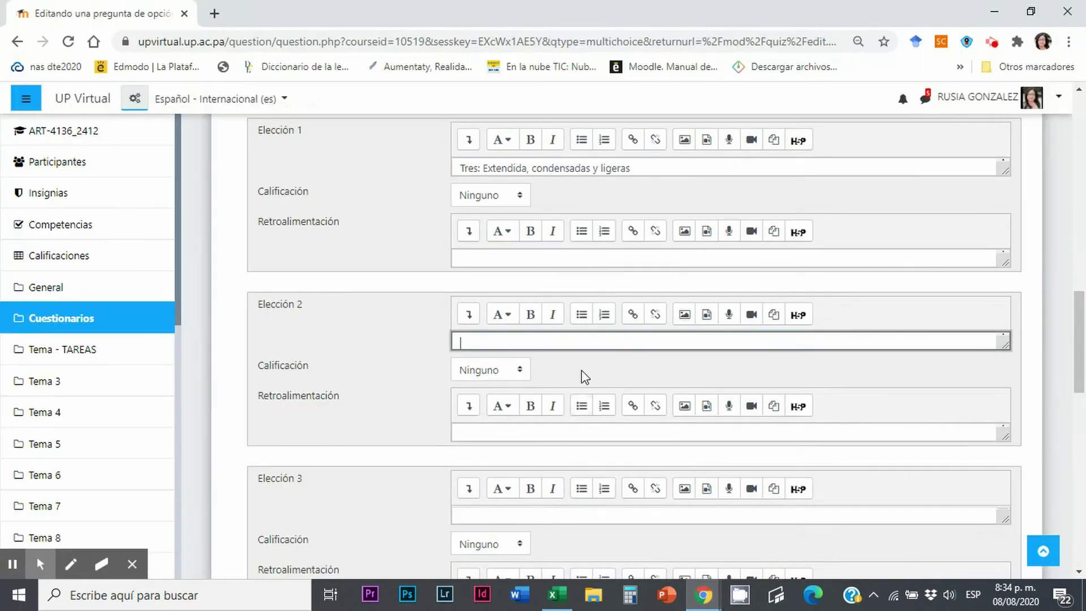
key("ctrl+v")
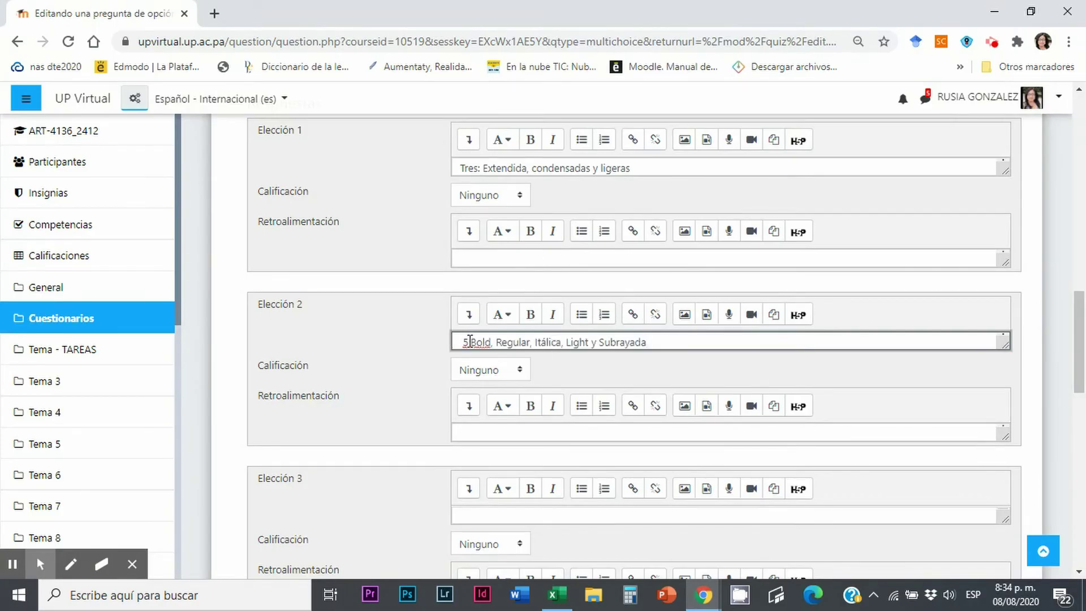
left_click_drag(468, 342, 433, 341)
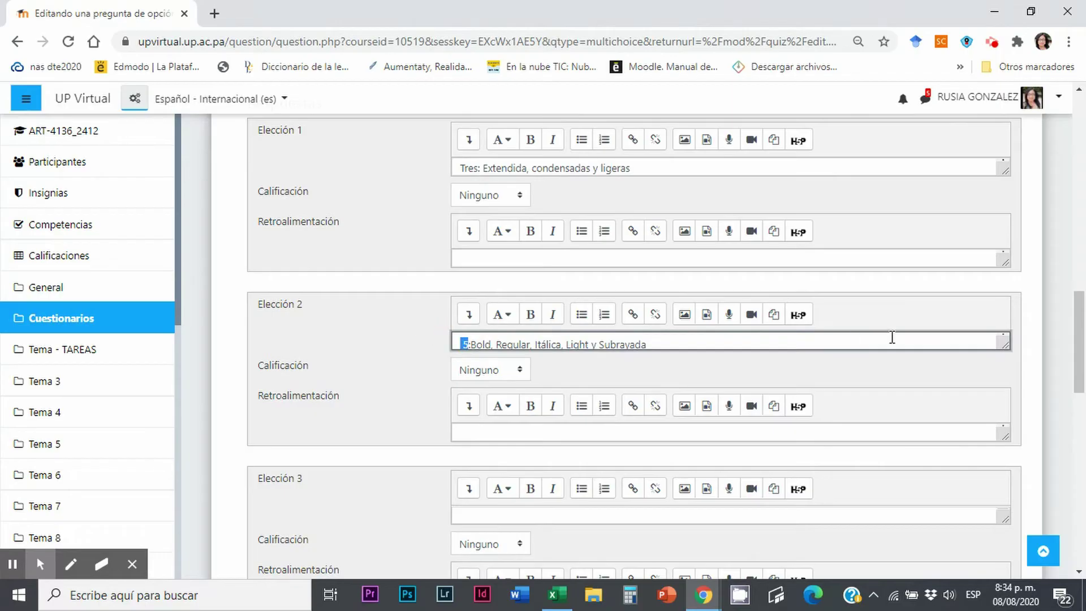
type("Cinco")
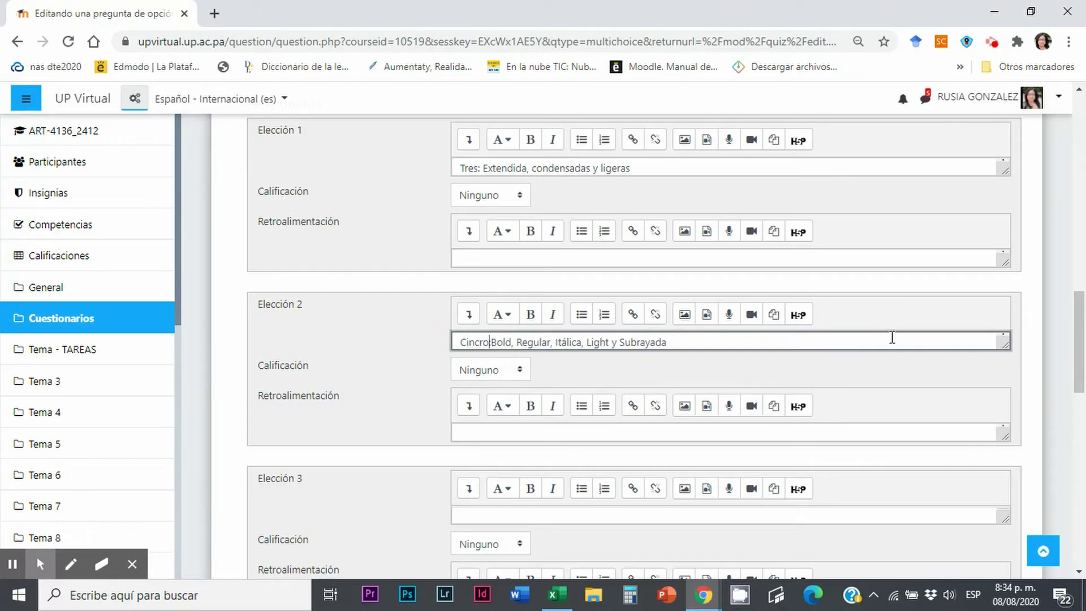
key("BackSpace")
key("BackSpace")
type("o")
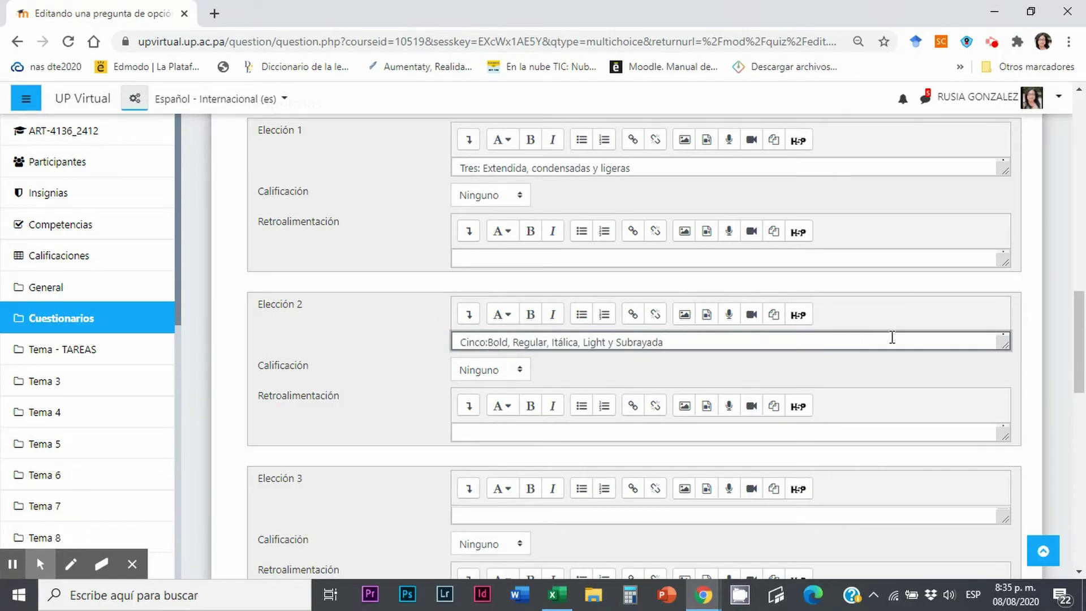
key("Right")
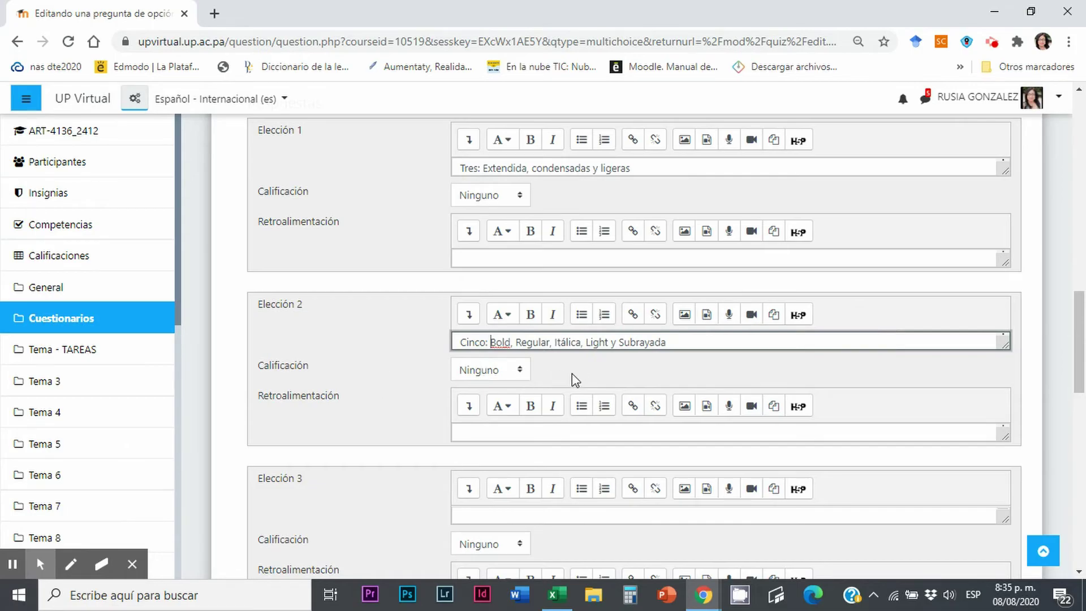
For Elección 3, switch to the Excel workbook and copy answer c, "4: Serif, San Serif, Fantasía", from cell A7
scroll(572, 374, "down", 2)
scroll(480, 306, "down", 1)
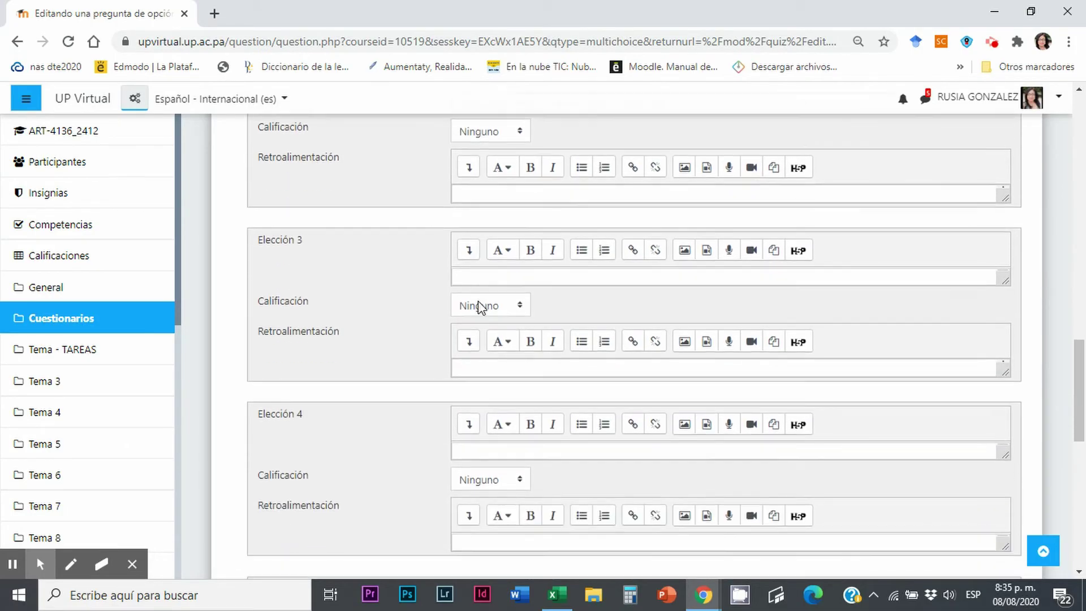
left_click(475, 282)
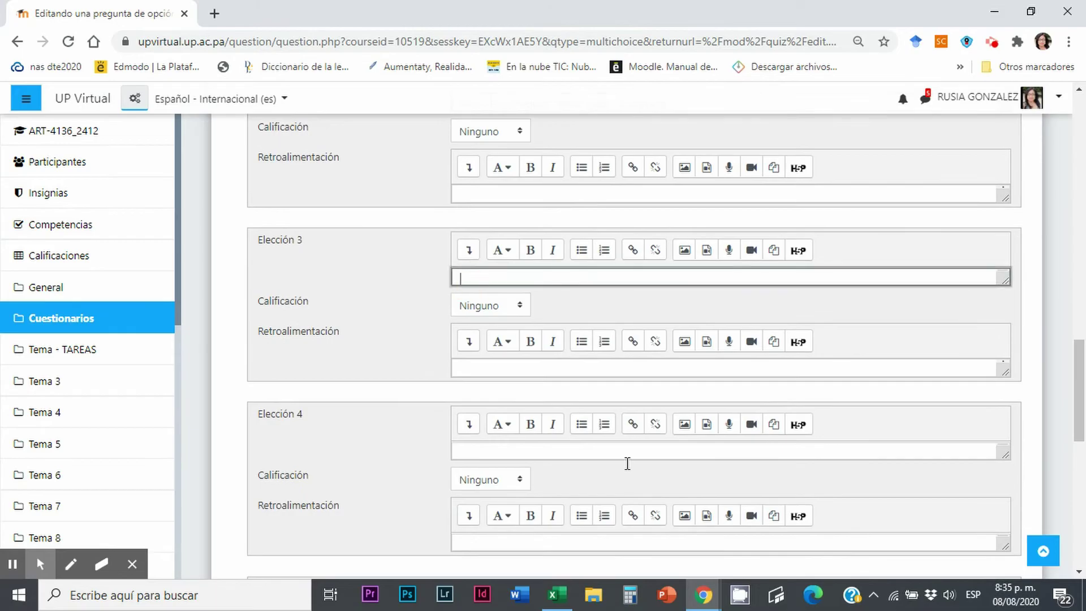
left_click(558, 595)
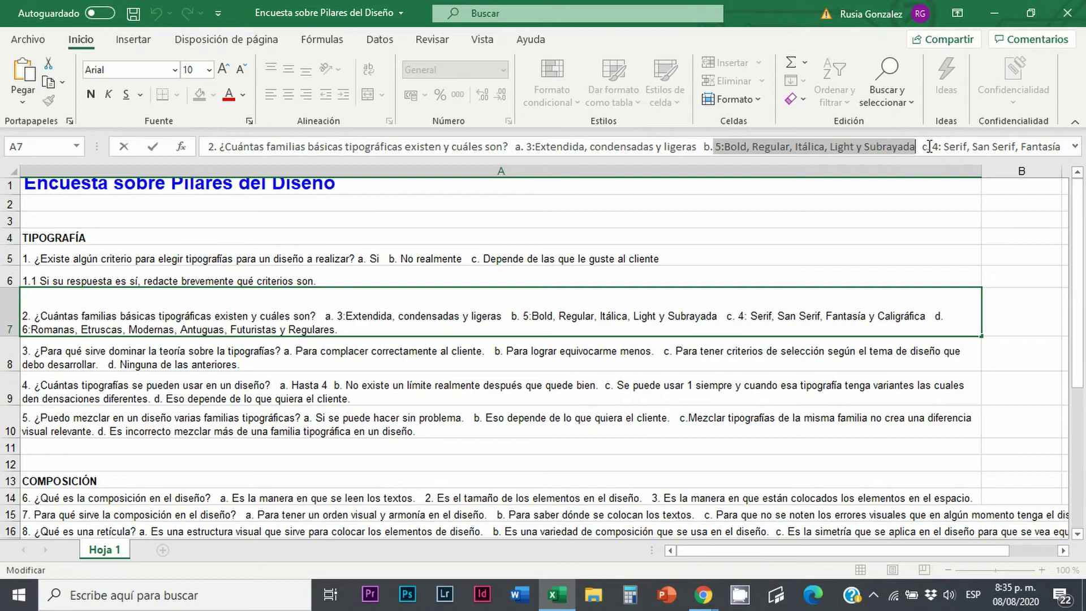
left_click_drag(934, 146, 1055, 146)
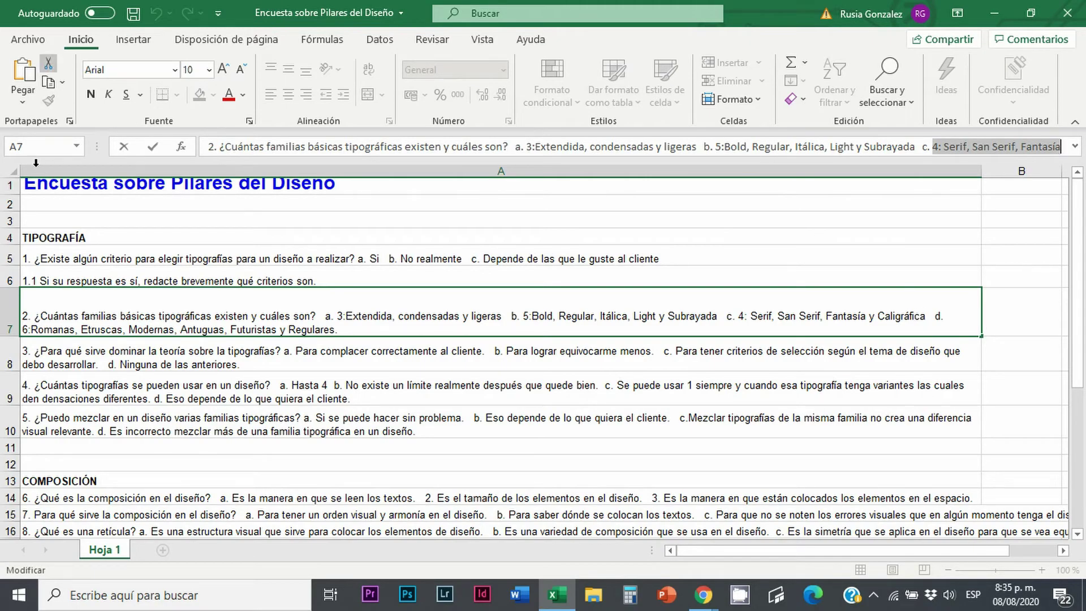
Back in Chrome, paste the copied answer into Elección 3 and complete it as "Cuatro: Serif, San Serif, Fantasía y Caligráfica"
left_click(703, 595)
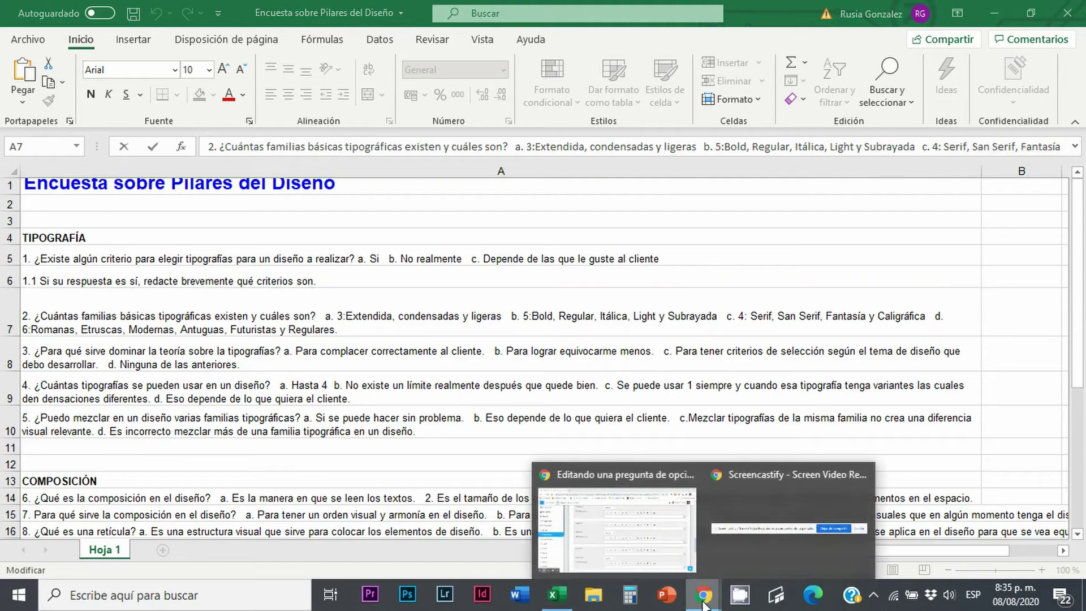
left_click(644, 478)
type("4: Serif, San Serif, Fantasía")
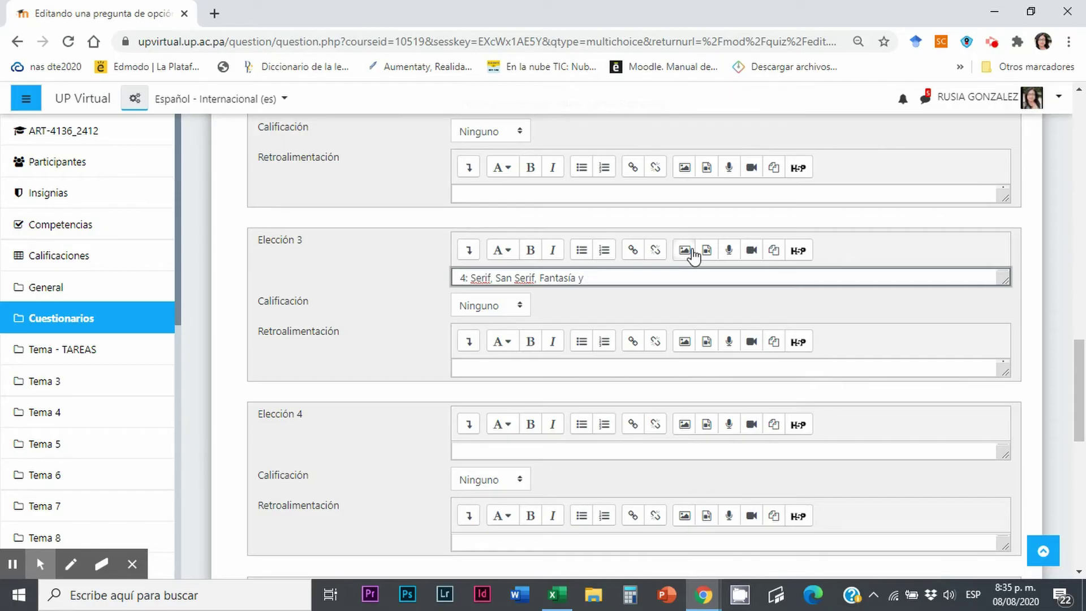
type("y Caligráfica")
left_click(454, 283)
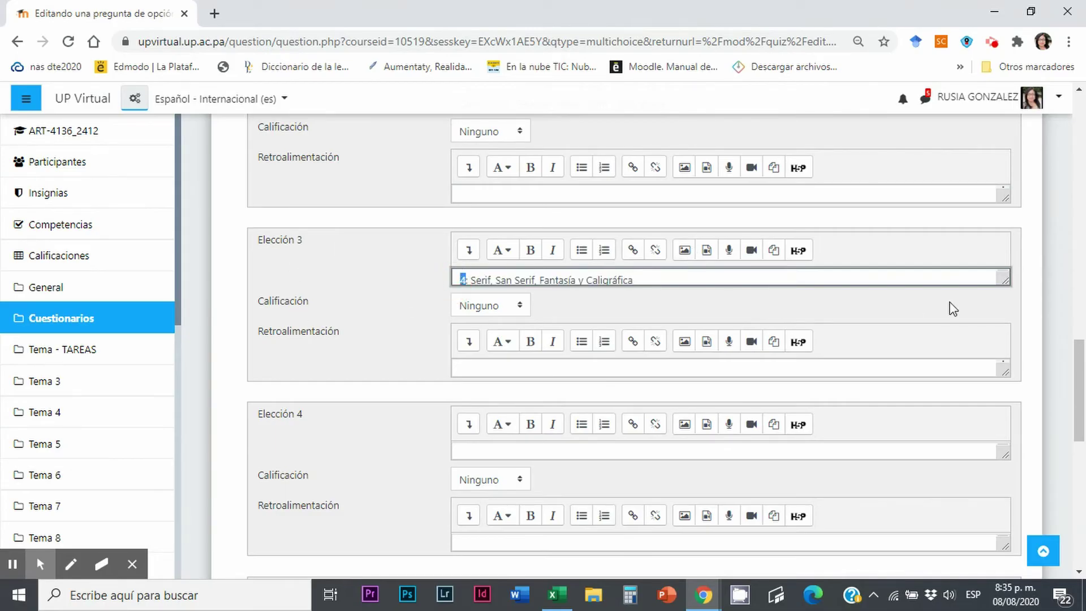
type("Cuatro")
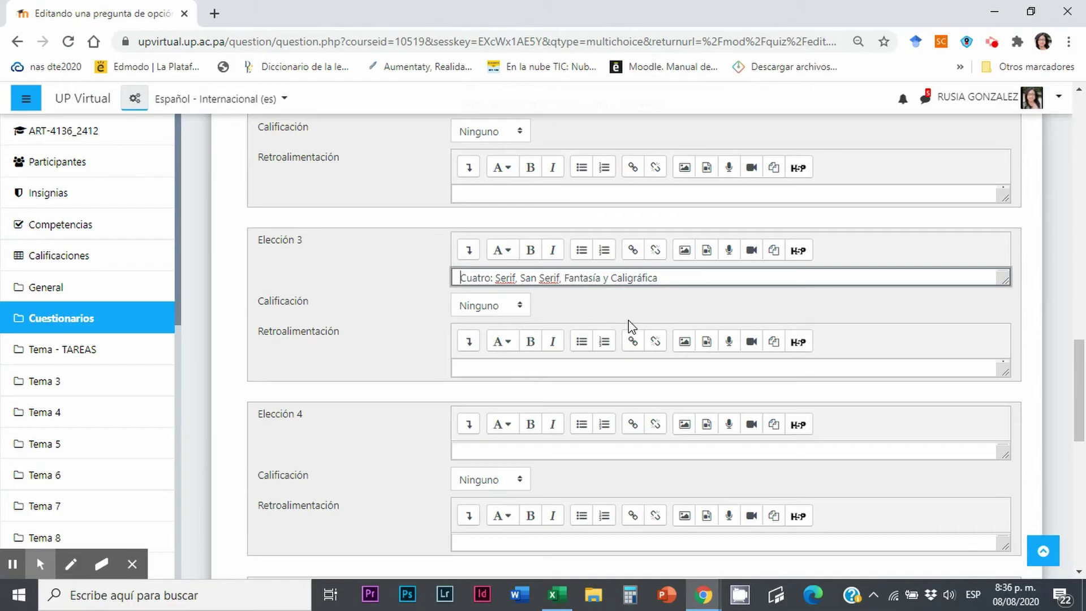
left_click(508, 284)
left_click(552, 278)
Set the grade of Elección 3 to 100% to mark it as the correct answer
left_click(512, 307)
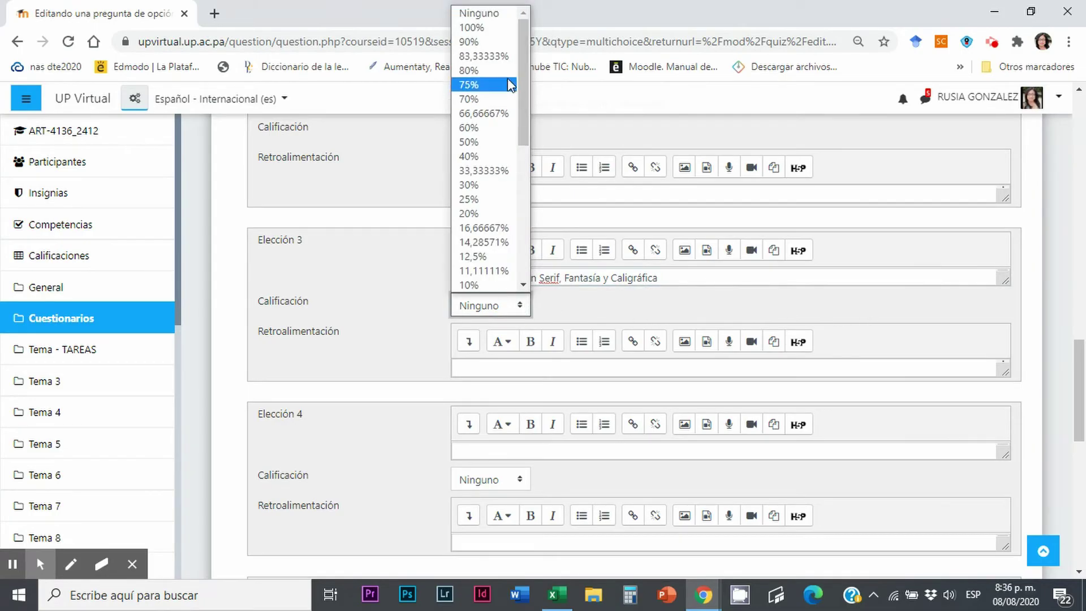
left_click(487, 29)
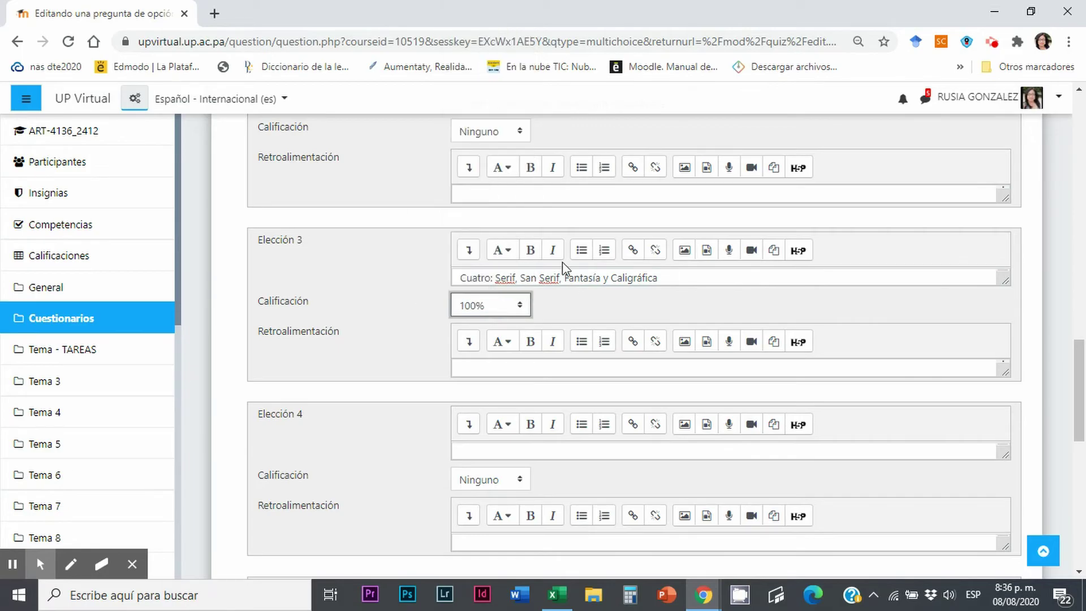
Review the question's default score and the percentage options available for the grade of Elección 3
scroll(756, 323, "up", 7)
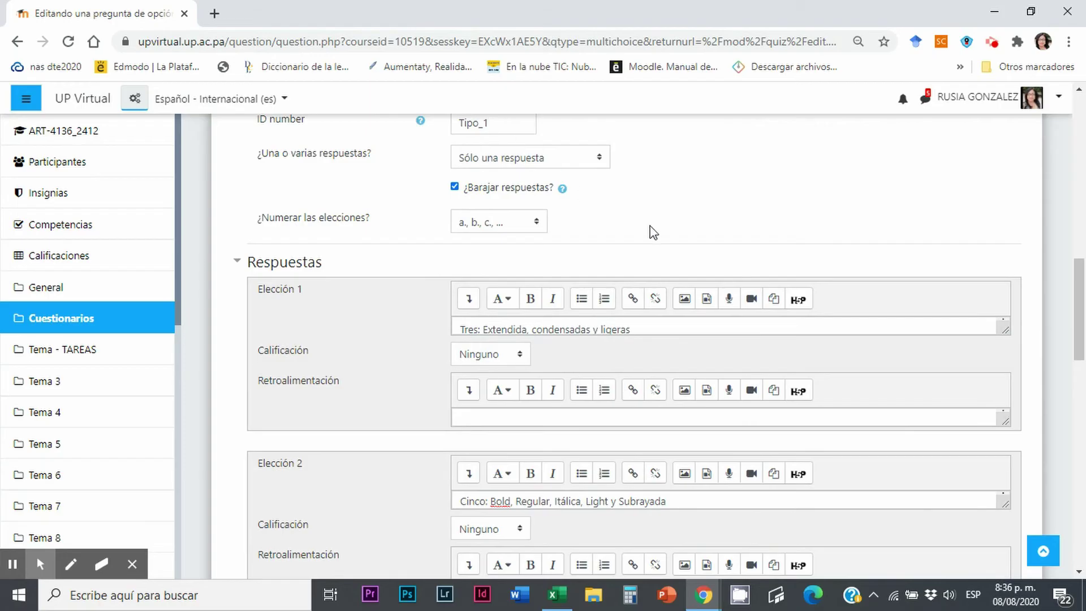
scroll(654, 232, "up", 3)
scroll(652, 336, "up", 4)
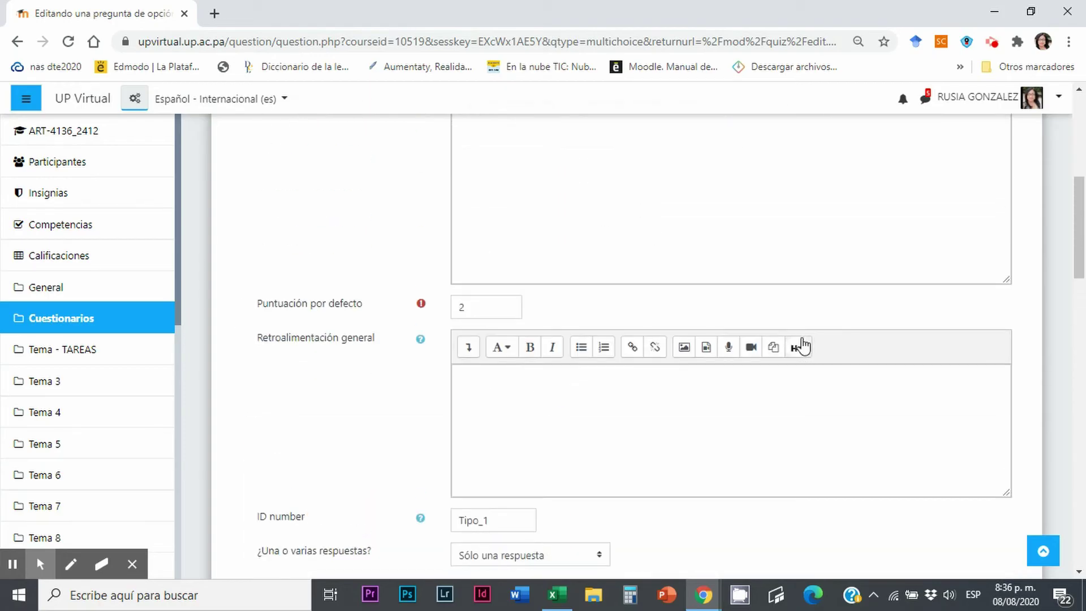
scroll(752, 395, "down", 15)
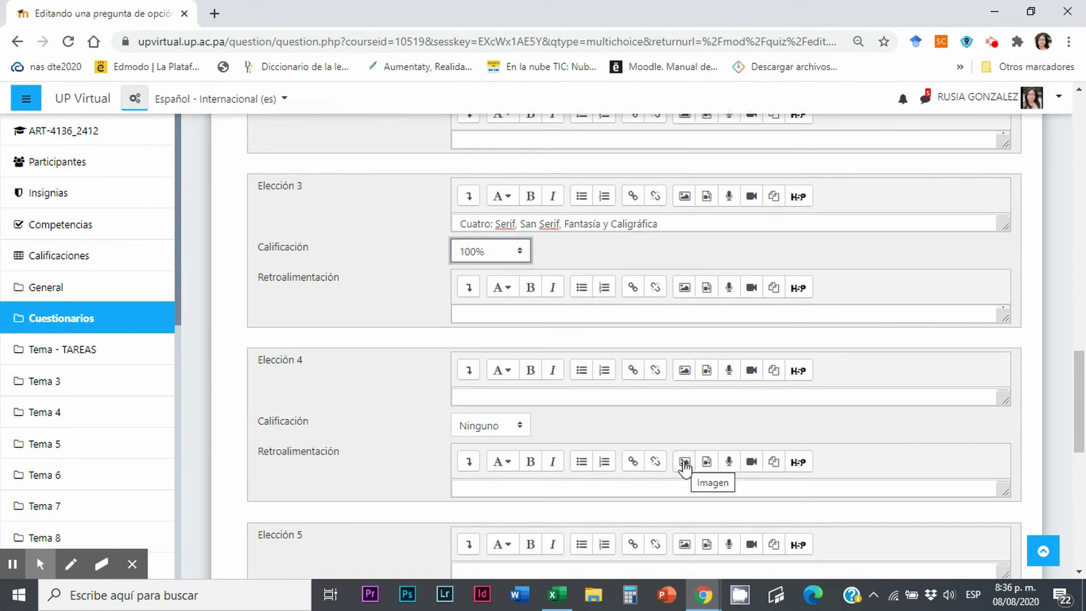
left_click(517, 255)
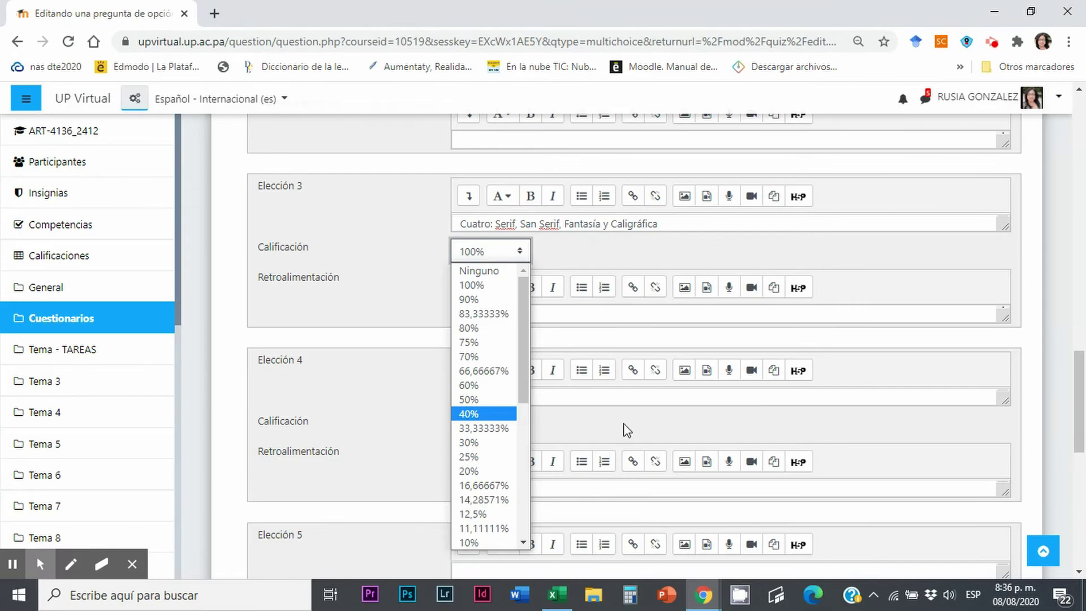
left_click(518, 253)
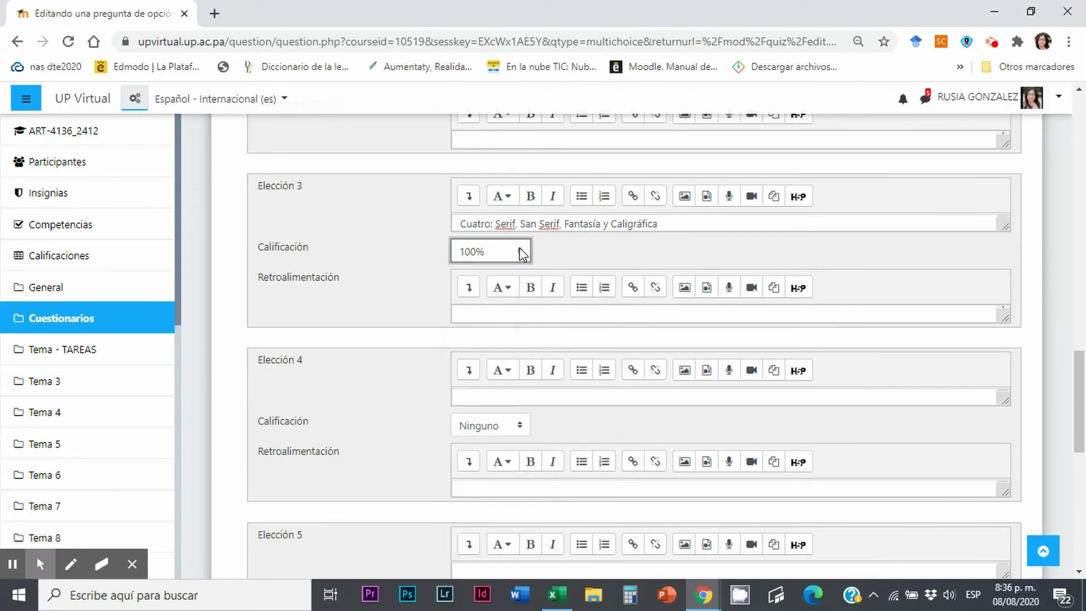
left_click(701, 220)
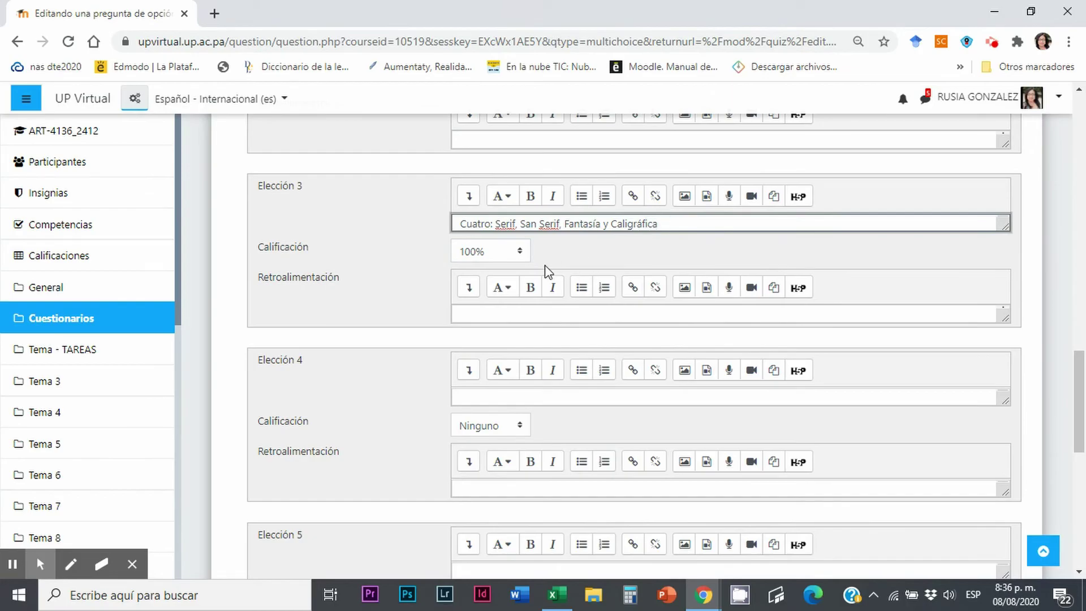
For Elección 4, switch to Excel and select answer d, "6:Romanas, Etruscas, Modernas, Antuguas, Futuristas y Regulares", in cell A7 and copy it
left_click(478, 395)
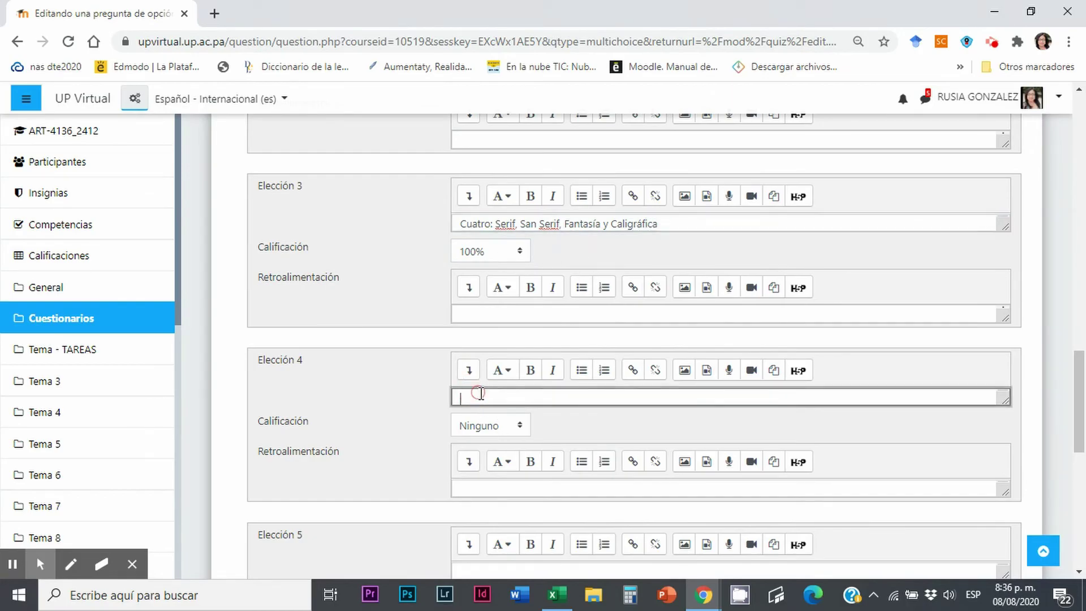
left_click(557, 594)
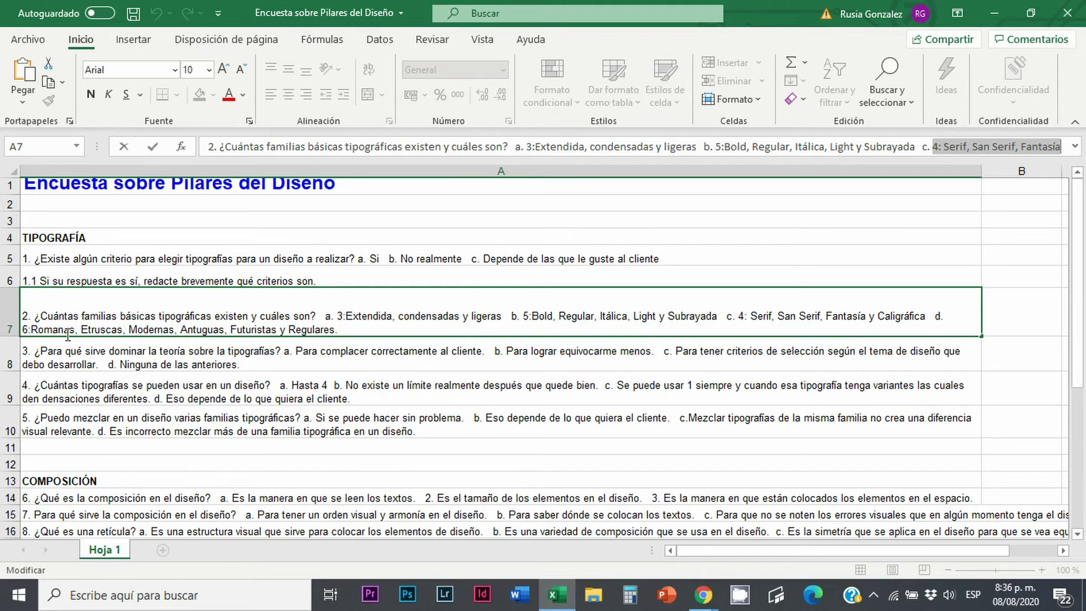
left_click(970, 146)
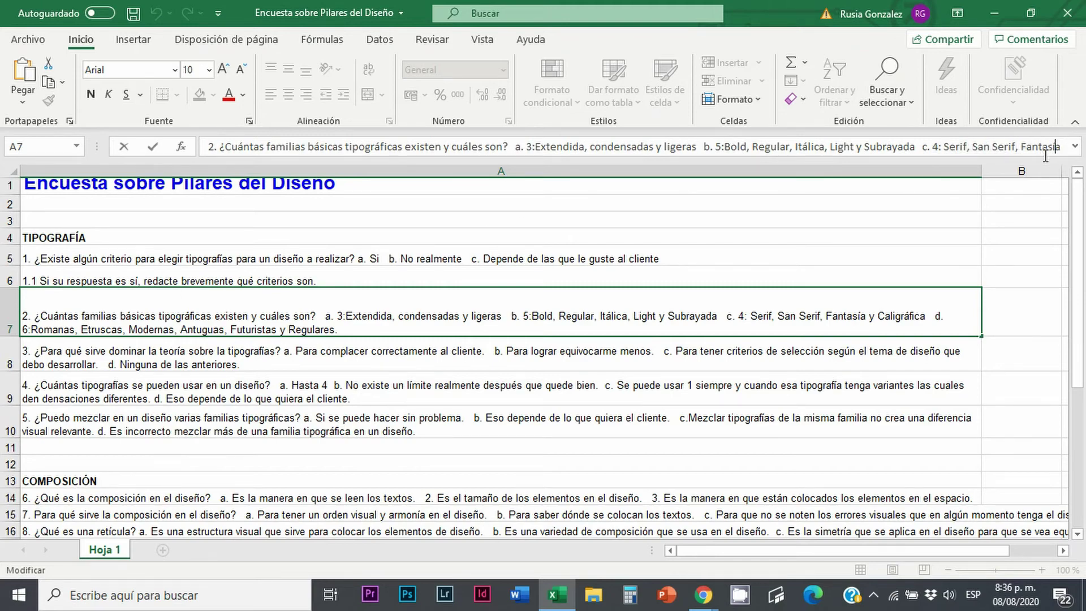
key("Right")
key("Right")
key("Right")
key("Right")
key("Right")
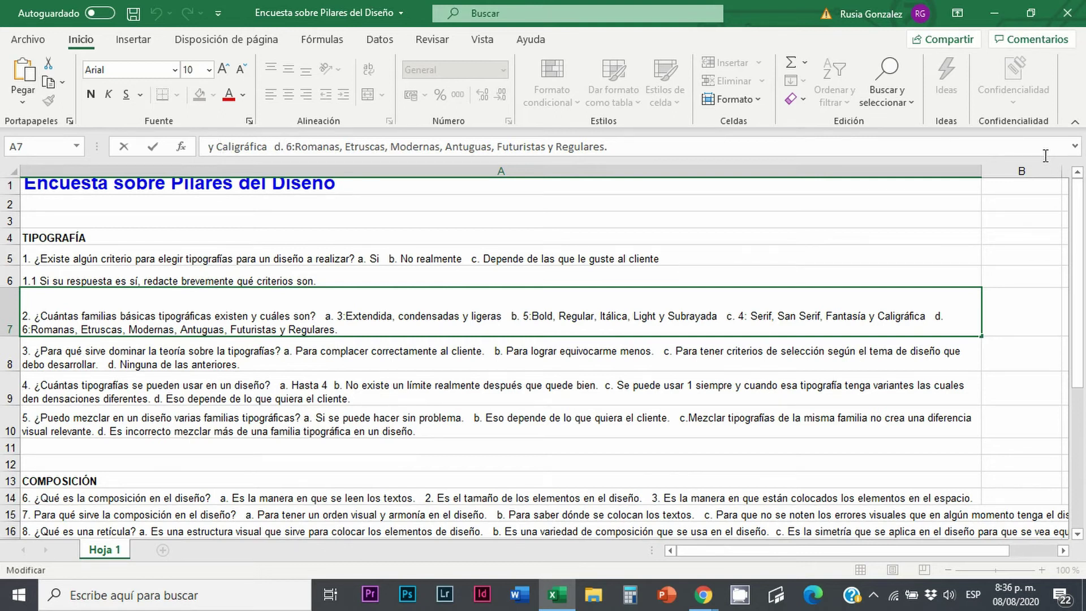
key("shift+Right")
key("shift+Right")
key("shift+Right")
key("shift+Right")
key("shift+Right")
key("shift+Right")
key("shift+Right")
key("shift+Right")
key("shift+Right")
key("shift+Right")
key("shift+Right")
key("shift+Right")
key("shift+Right")
key("shift+Right")
key("shift+Right")
key("shift+Right")
key("shift+Right")
key("shift+Right")
key("shift+Right")
key("shift+Right")
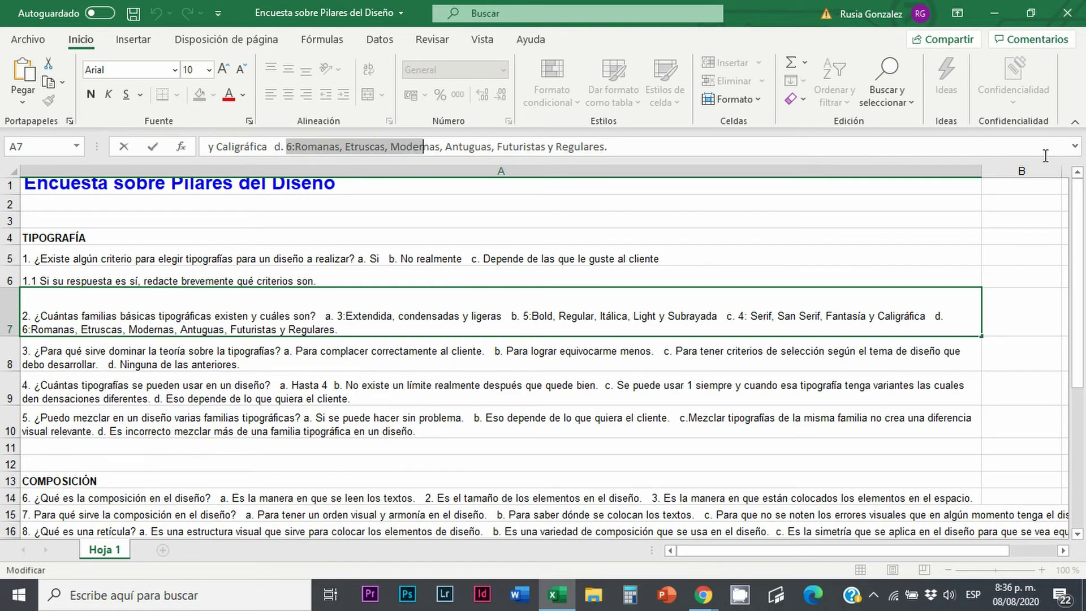
key("shift+Right")
key("shift+Right")
key("shift+Right")
key("shift+Right")
key("shift+Right")
key("shift+Right")
key("shift+Right")
key("shift+Right")
key("shift+Right")
key("shift+Right")
key("shift+Right")
key("shift+Right")
key("shift+Right")
key("shift+Right")
key("shift+Right")
key("shift+Right")
key("shift+Right")
key("shift+Right")
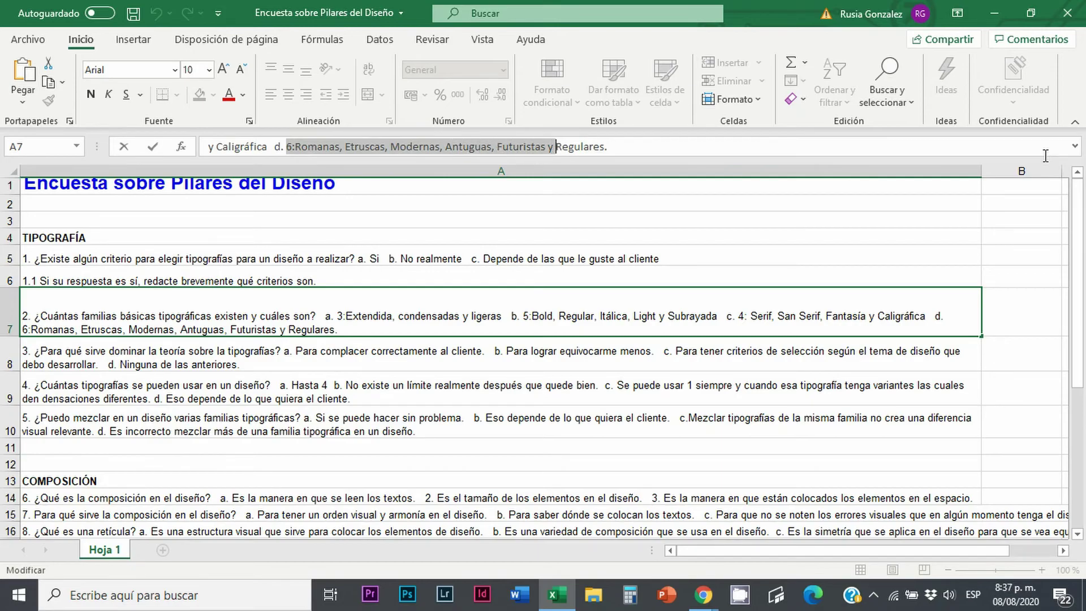
key("shift+Right")
key("shift+Right")
key("shift+Right")
key("shift+Right")
key("shift+Right")
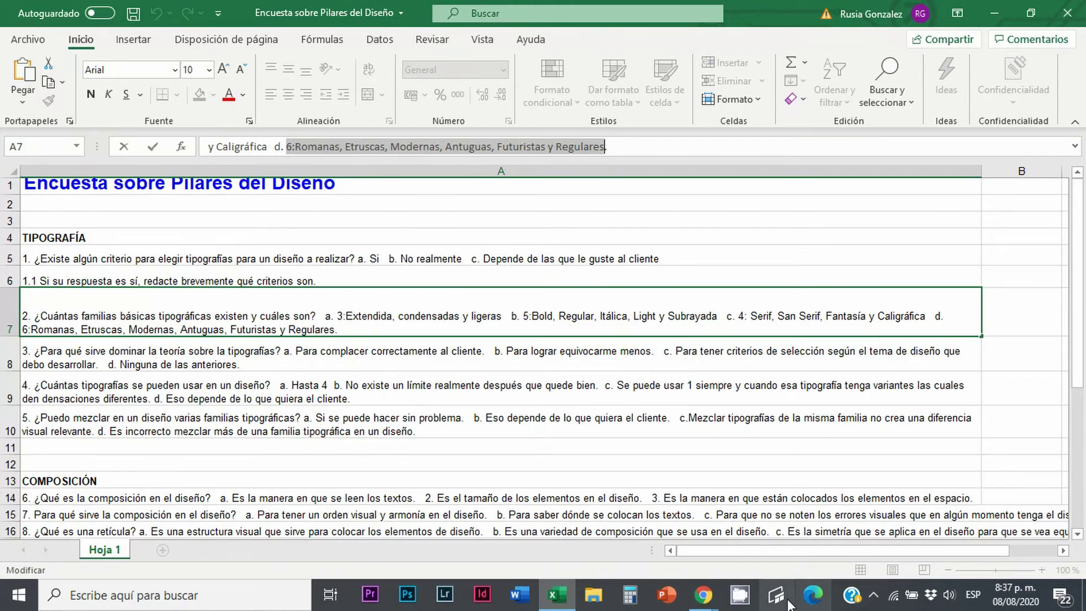
Back in Chrome, paste the copied answer into Elección 4 and correct it to "Seis: Romanas, Etruscas, Modernas, Antiguas, Futuristas y Regulares"
left_click(709, 598)
left_click(592, 492)
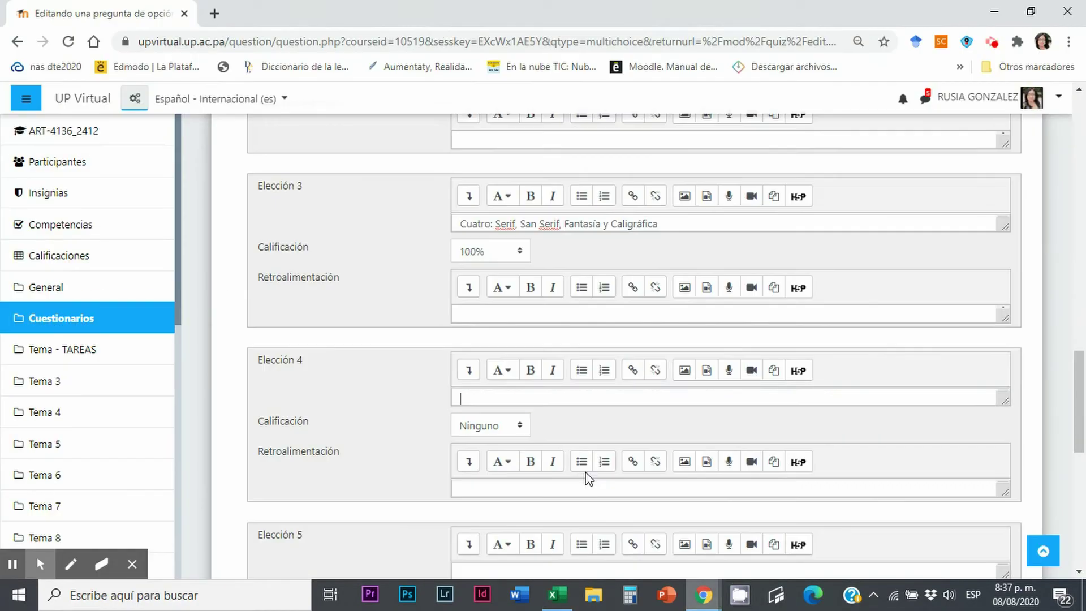
type("6: Romanas, Etruscas, Modernas, Antuguas, Futuristas y Regulares")
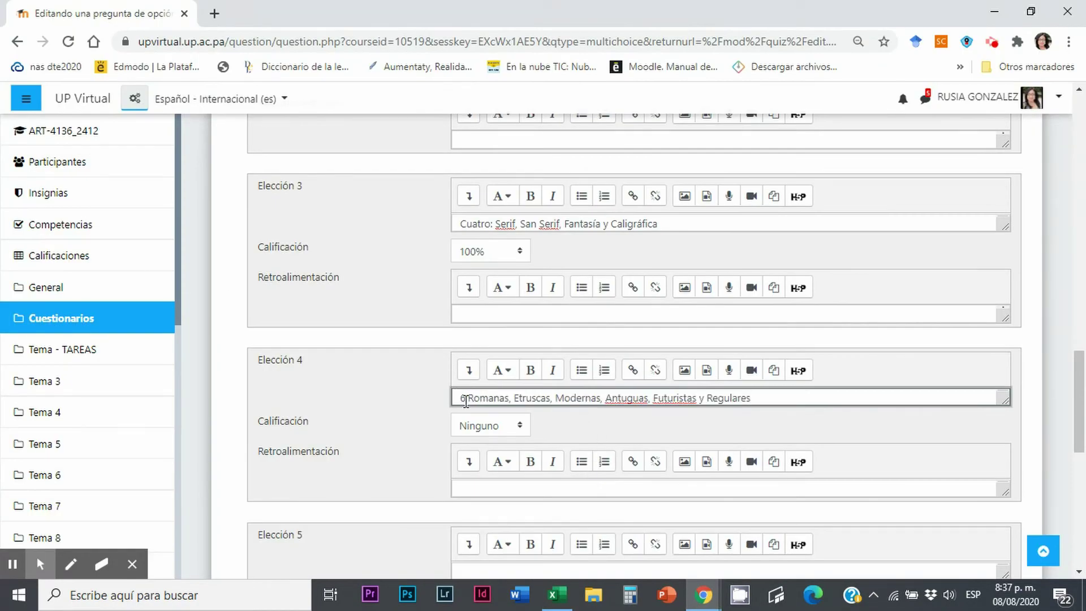
left_click_drag(471, 401, 430, 402)
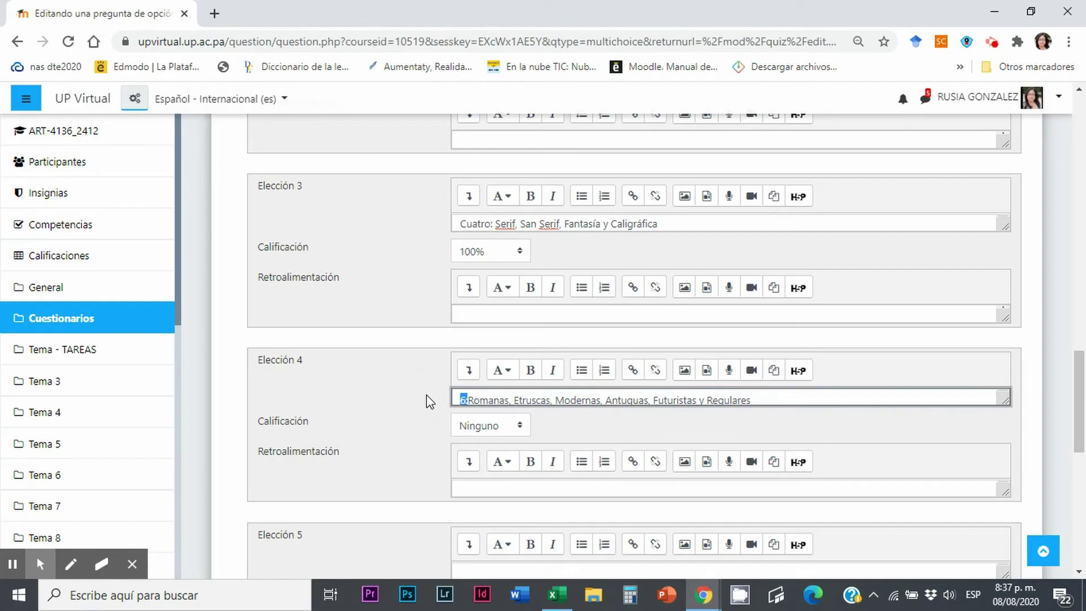
type("Seis")
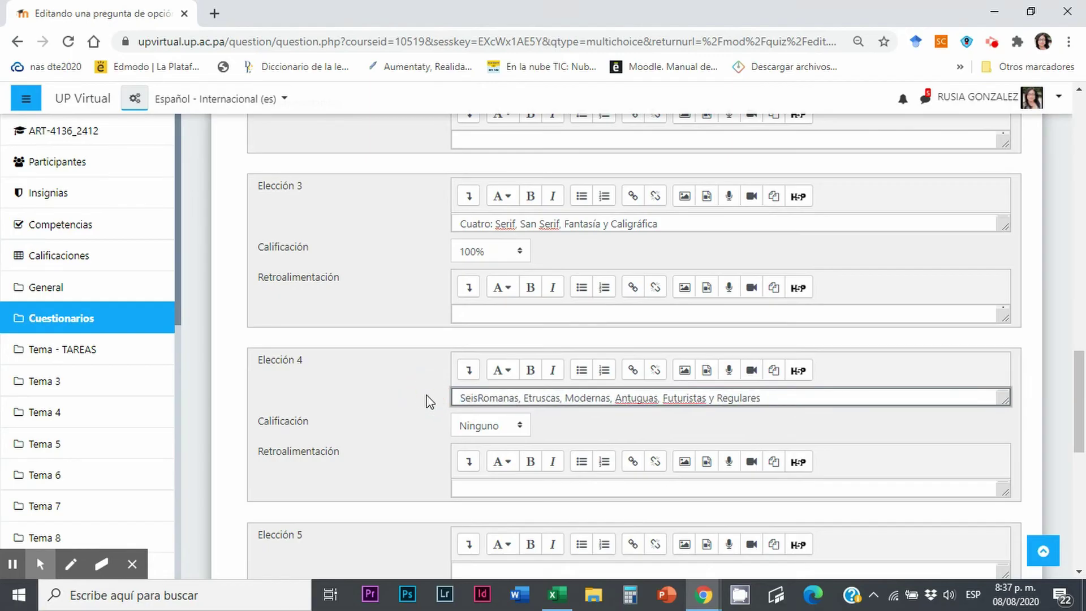
type(":")
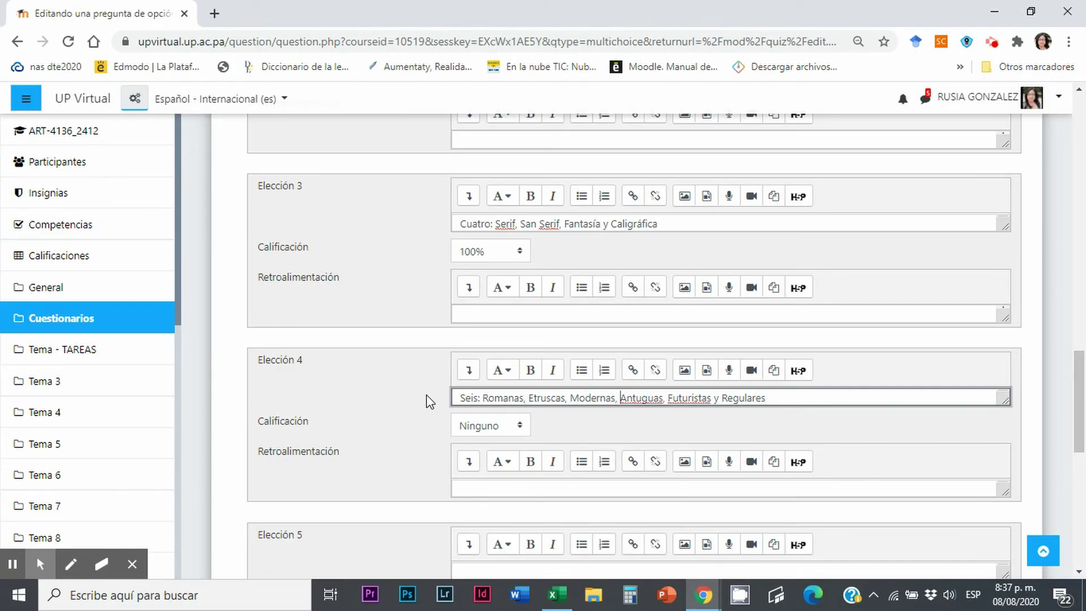
key("BackSpace")
type("i")
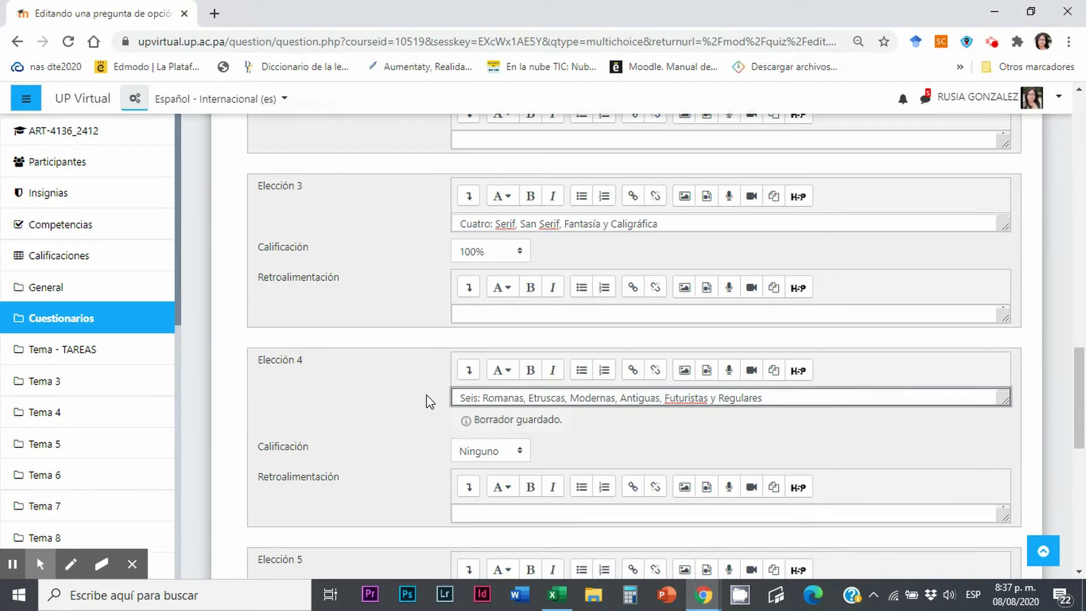
Delete the beginning of the Elección 4 answer, from "Seis:" through the "Anti" of "Antiguas"
key("shift+Home")
key("BackSpace")
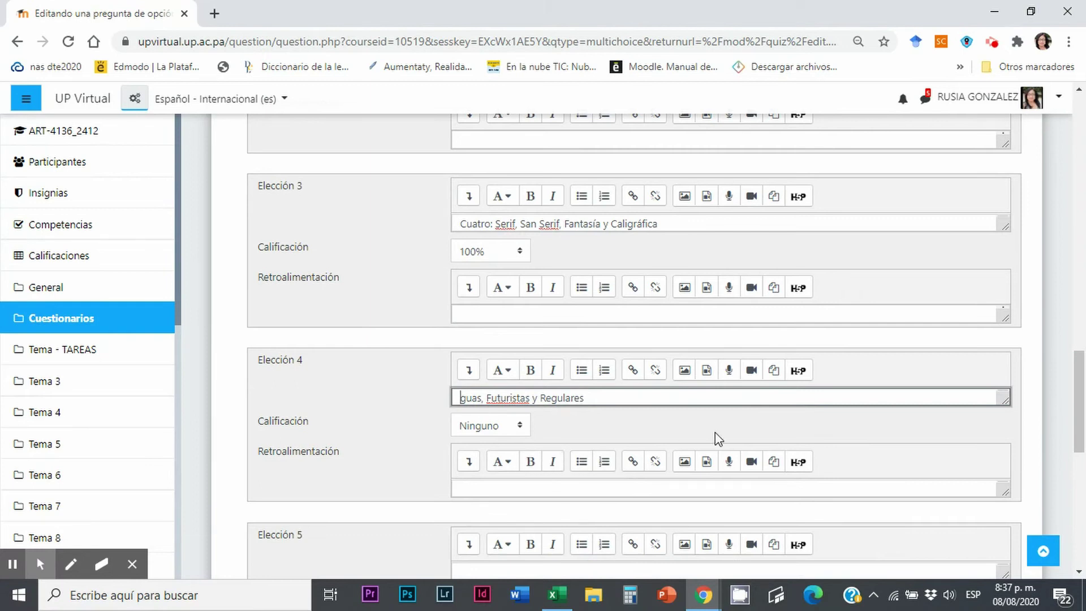
Enter the feedback for Elección 3 as "Exacto, son cuatro lo más básico que podemos clasificar todas las tipografías."
scroll(719, 436, "up", 1)
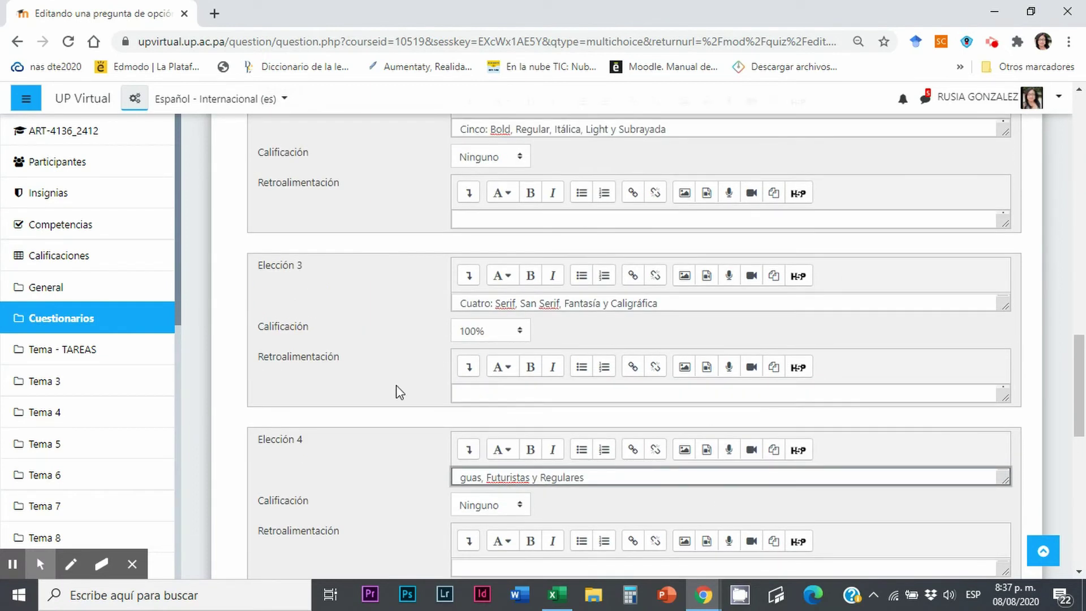
left_click(522, 395)
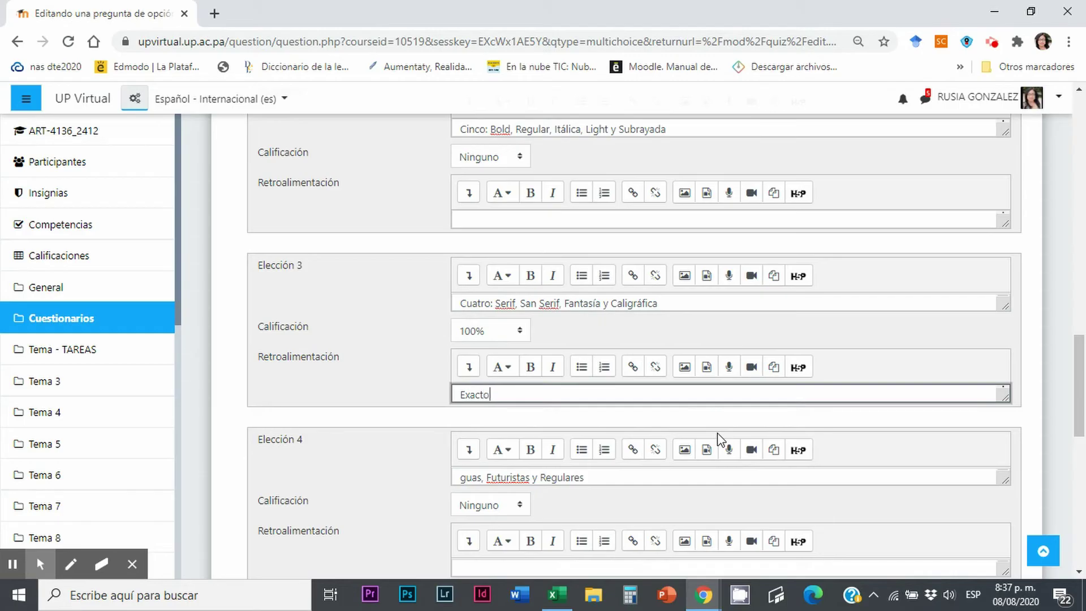
type("Exacto, son cuatro lo mása b")
key("BackSpace")
key("BackSpace")
type("básico que")
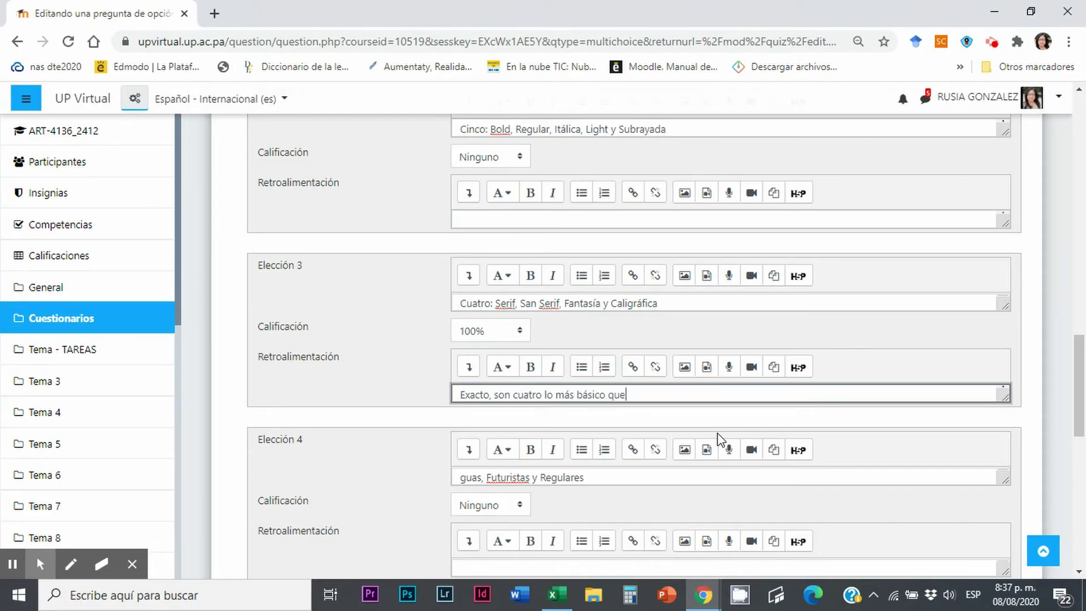
type(" podemos clasificar toda")
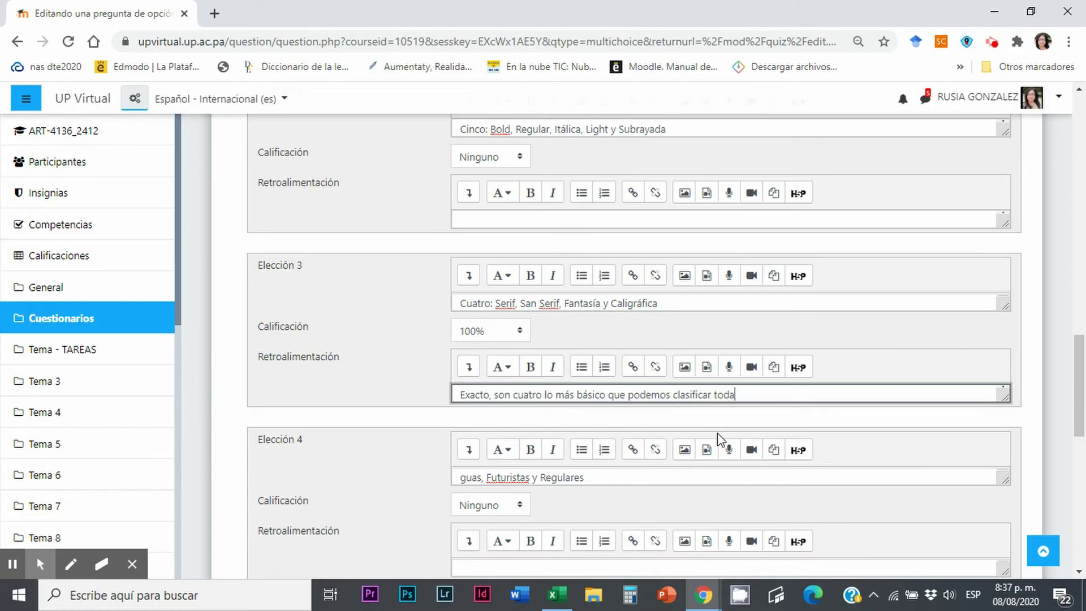
type("s las tipografías.")
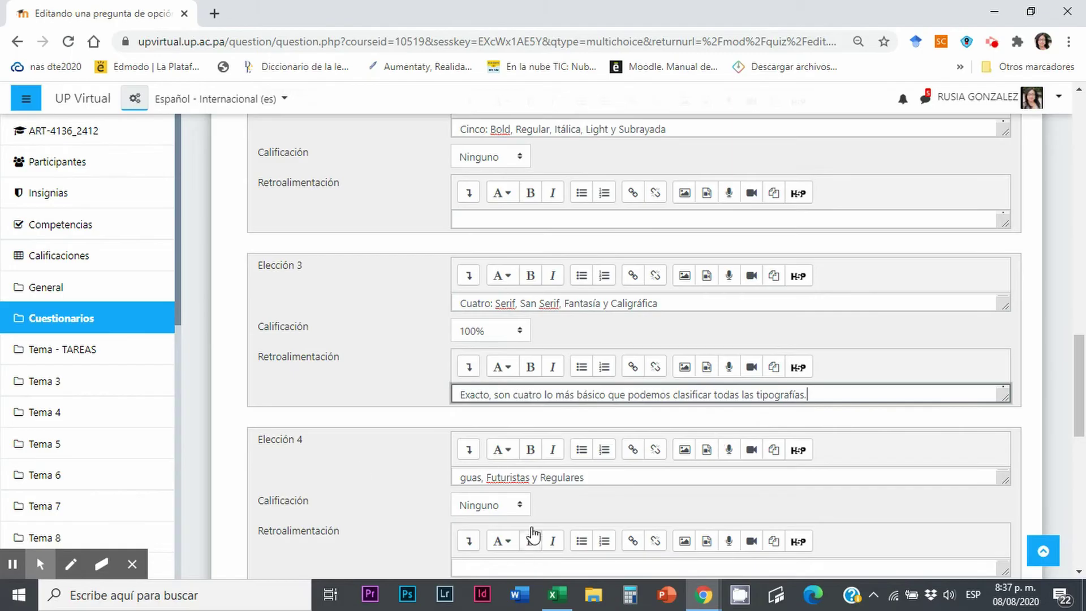
For an image in the Elección 3 feedback, choose the "Keep Calm and Nullius in Verba" PNG from the Imágenes folder as the upload file
left_click(684, 368)
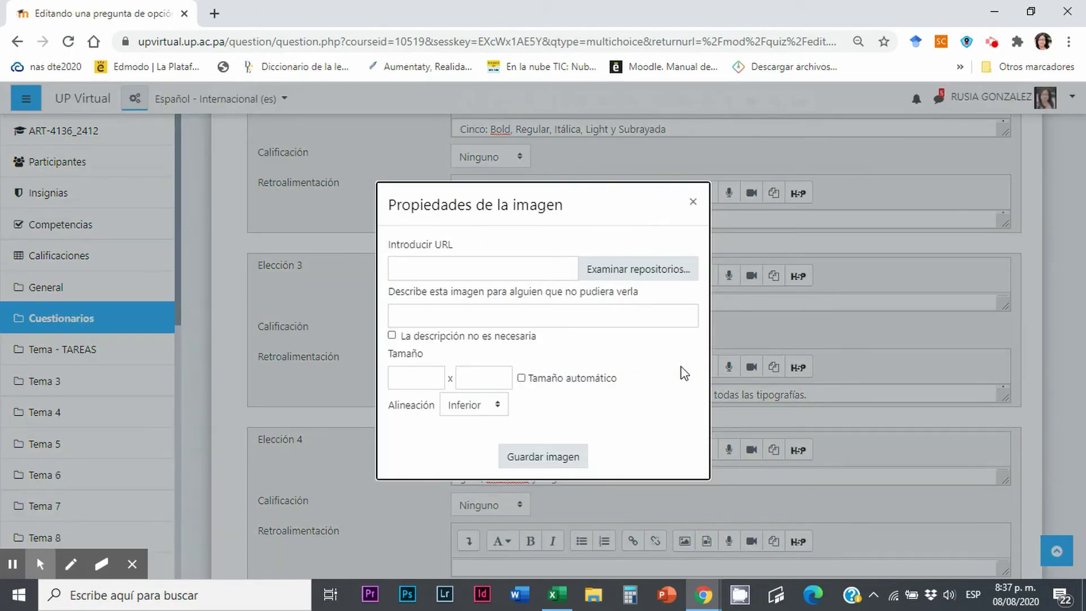
left_click(469, 273)
left_click(609, 266)
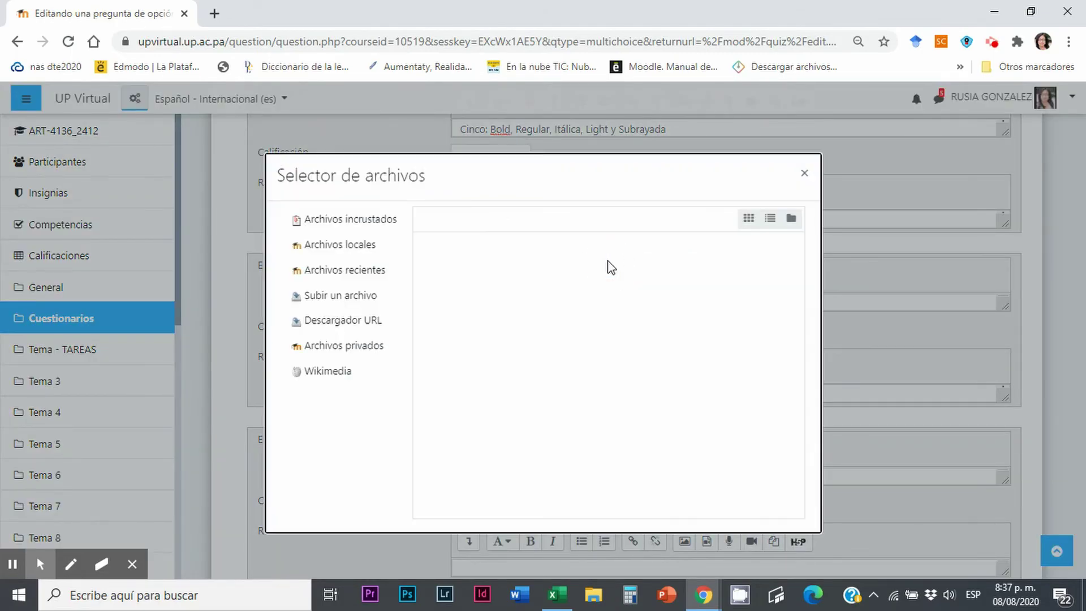
left_click(376, 293)
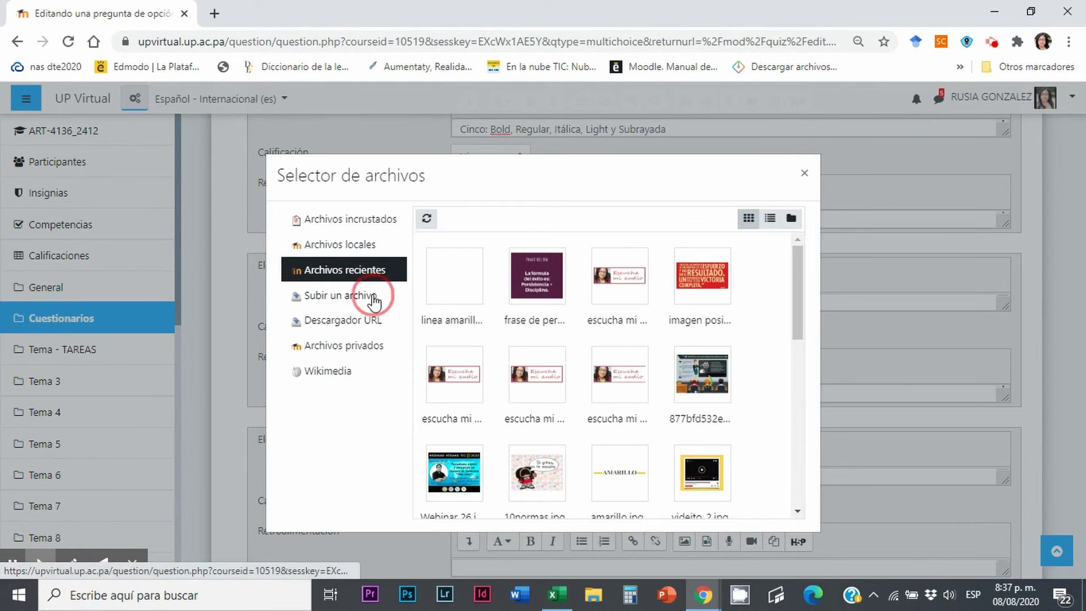
left_click(478, 298)
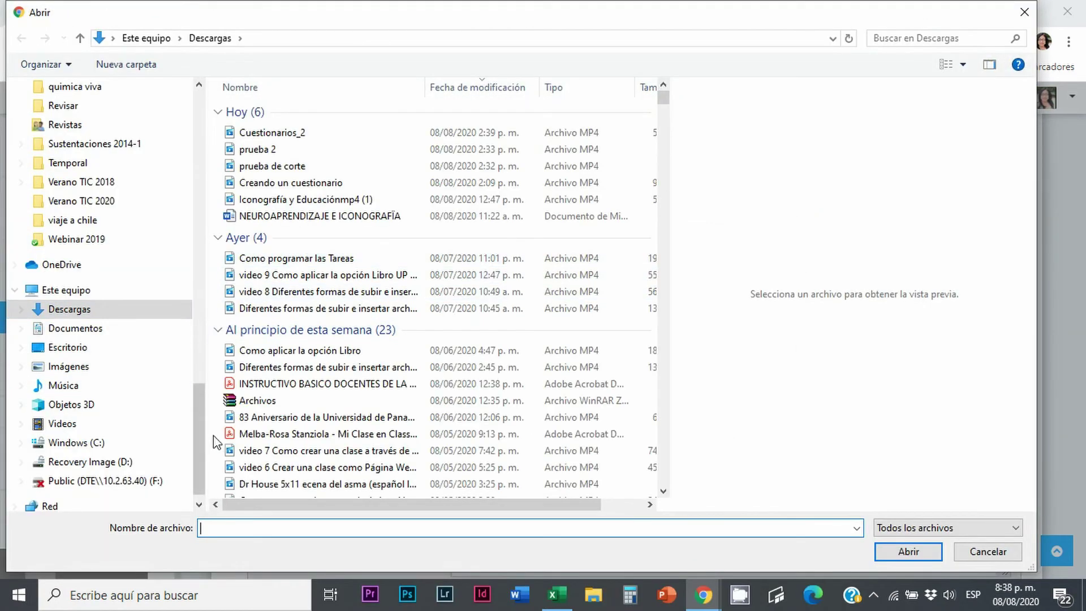
left_click(68, 366)
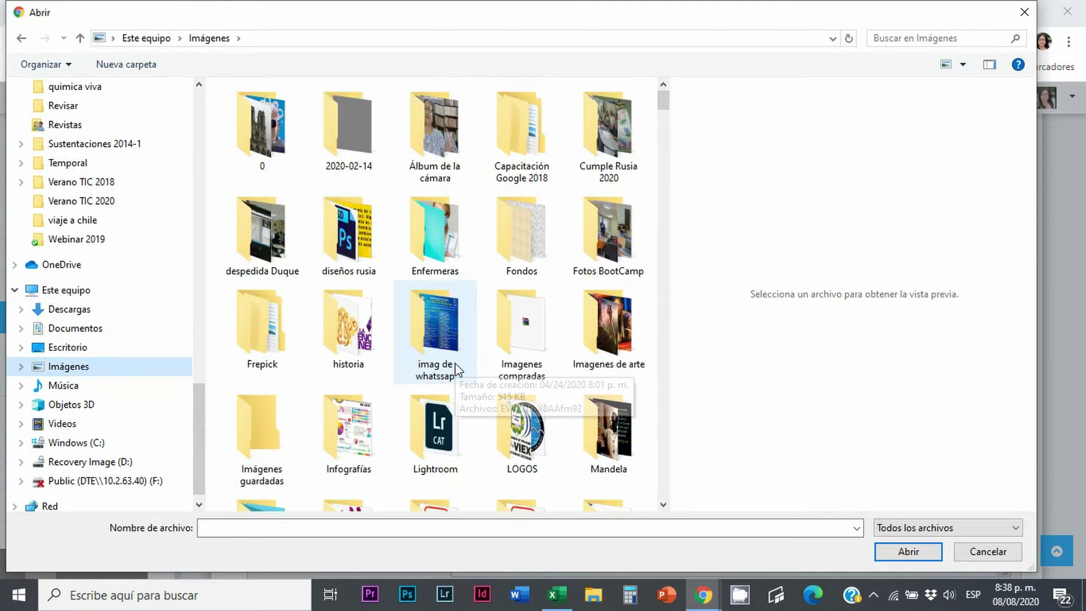
double_click(343, 310)
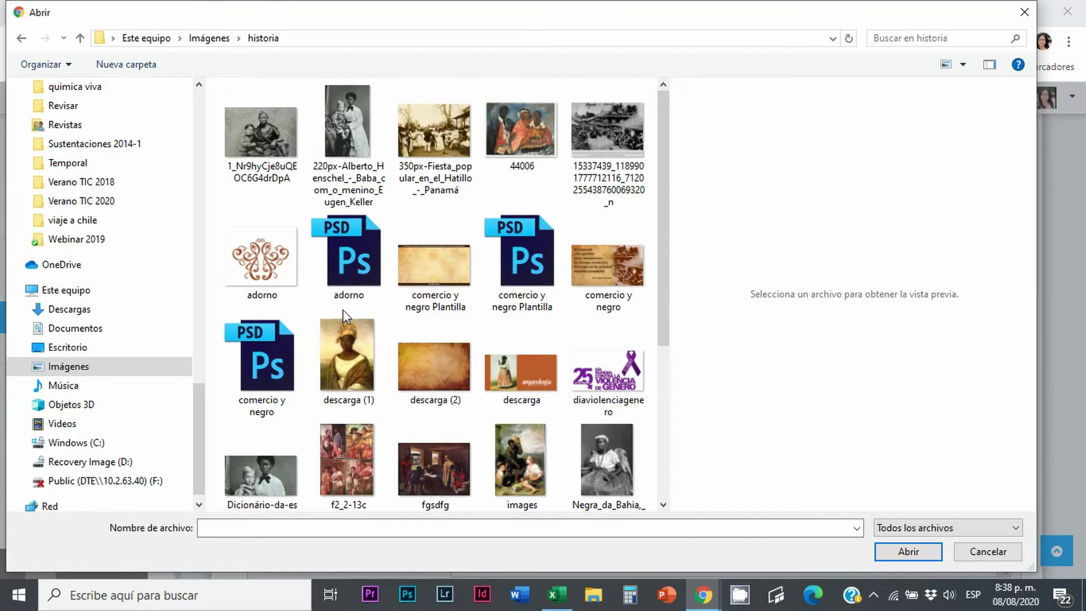
left_click(81, 38)
scroll(392, 337, "down", 10)
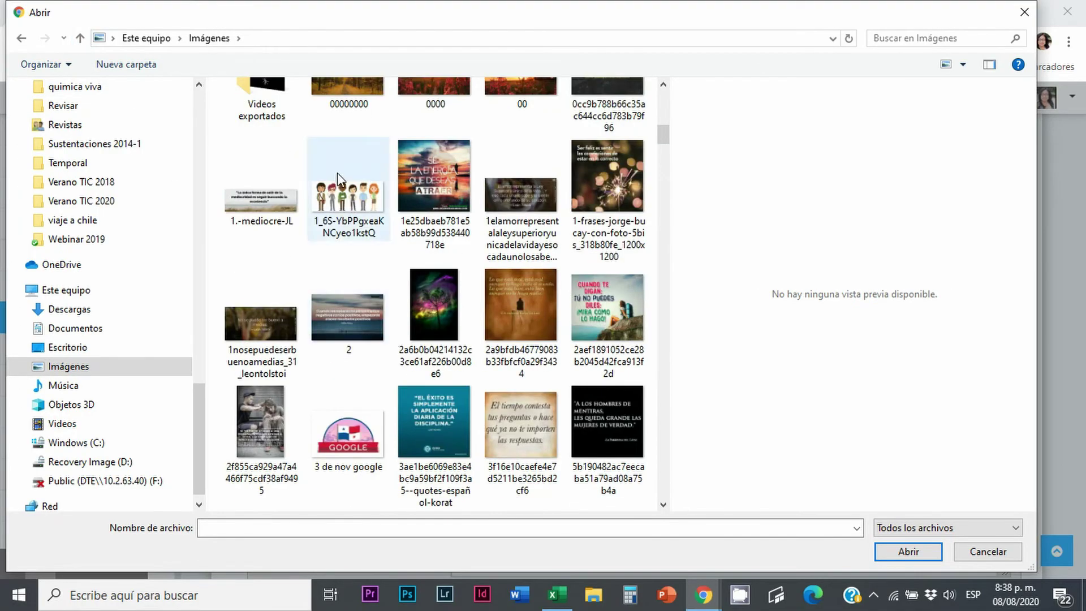
scroll(588, 373, "down", 4)
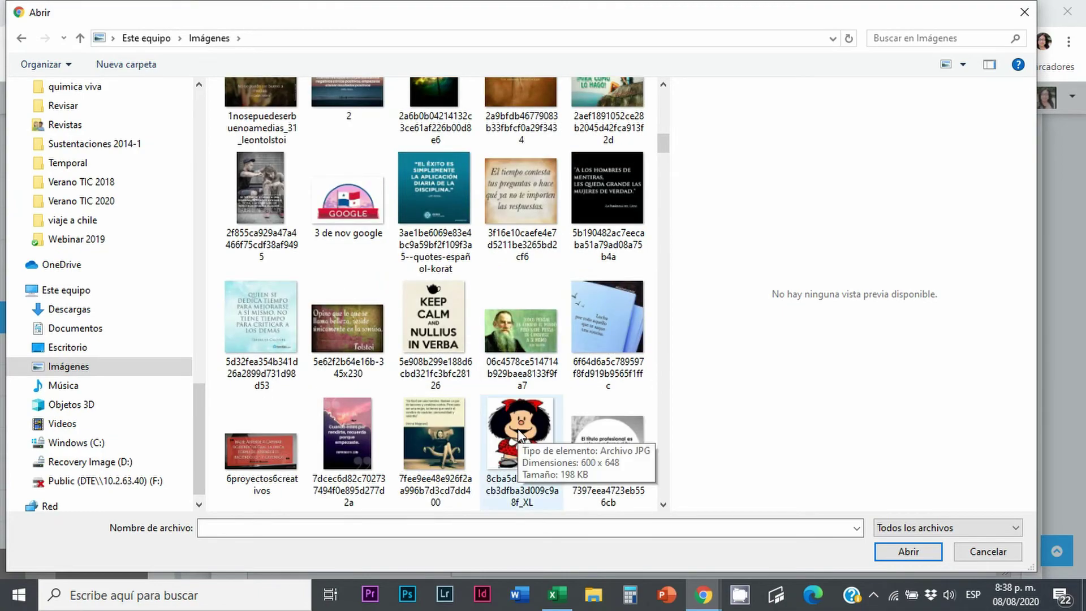
left_click(429, 327)
left_click(908, 552)
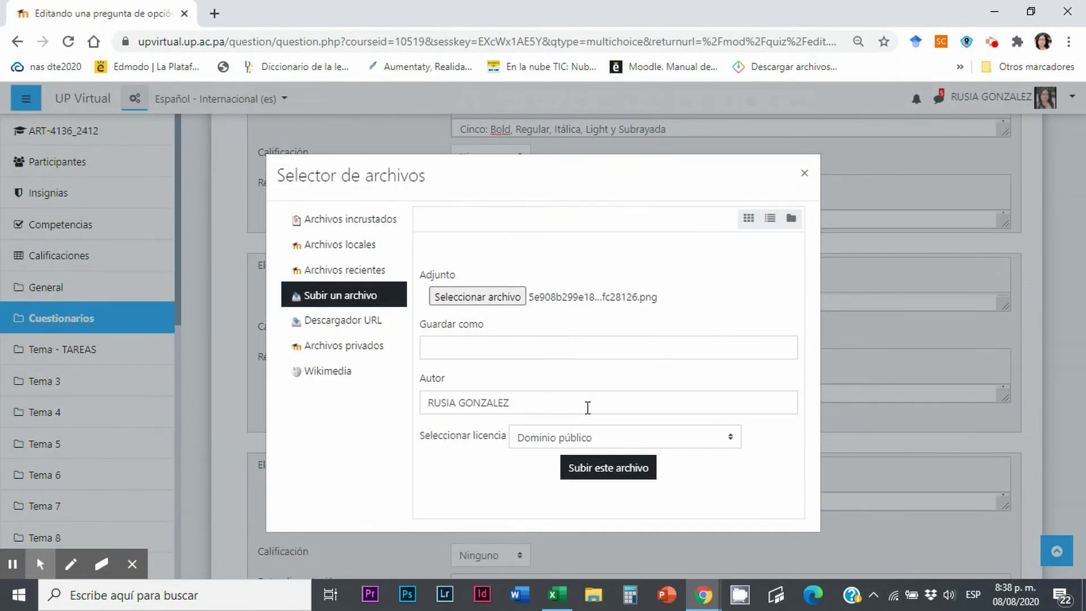
Upload the chosen image, mark its description as not necessary, and save it into the Elección 3 feedback
left_click(607, 467)
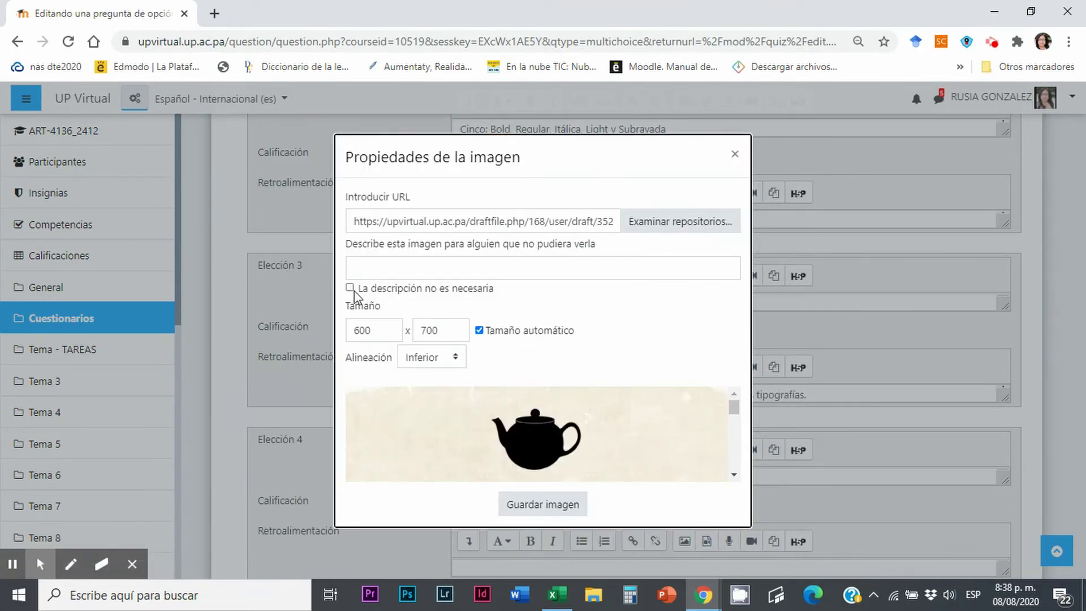
left_click(351, 289)
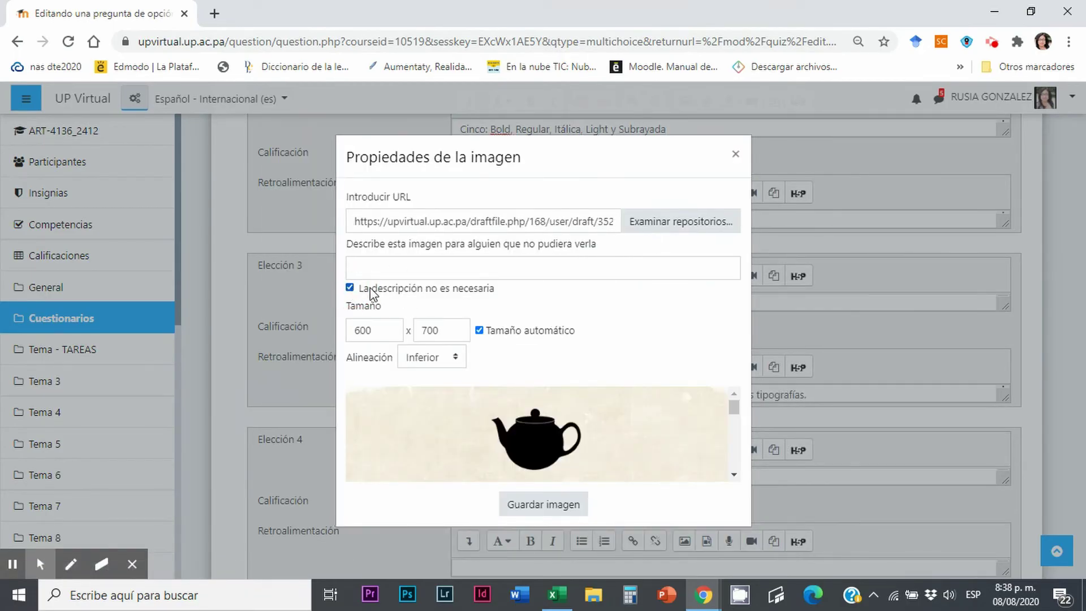
left_click(529, 505)
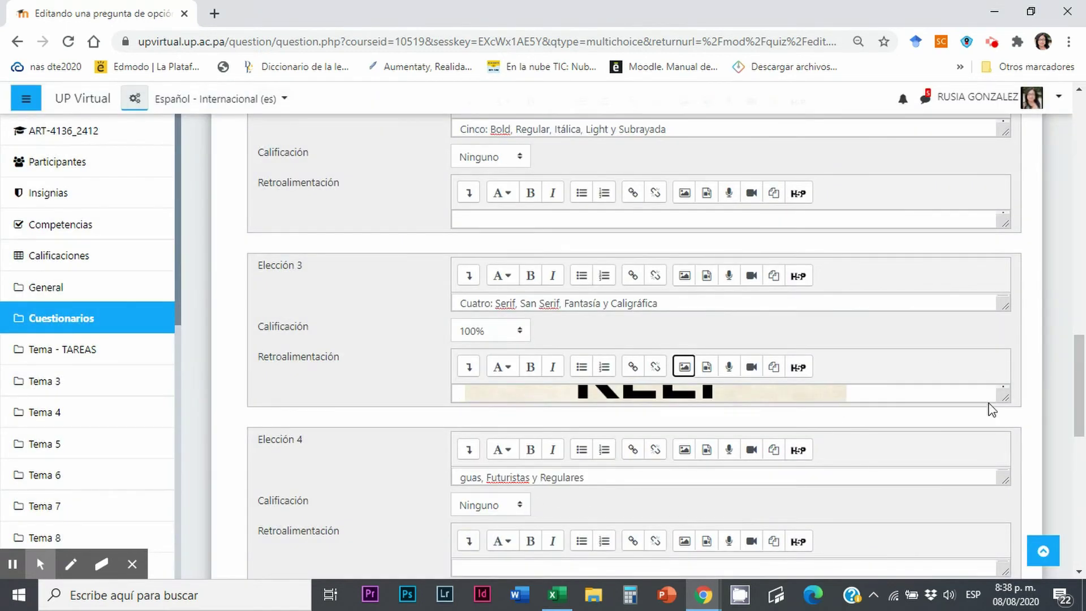
Enlarge the Elección 3 feedback box to check the inserted image, shrink it again, and save the question's changes
left_click_drag(1003, 399, 1001, 502)
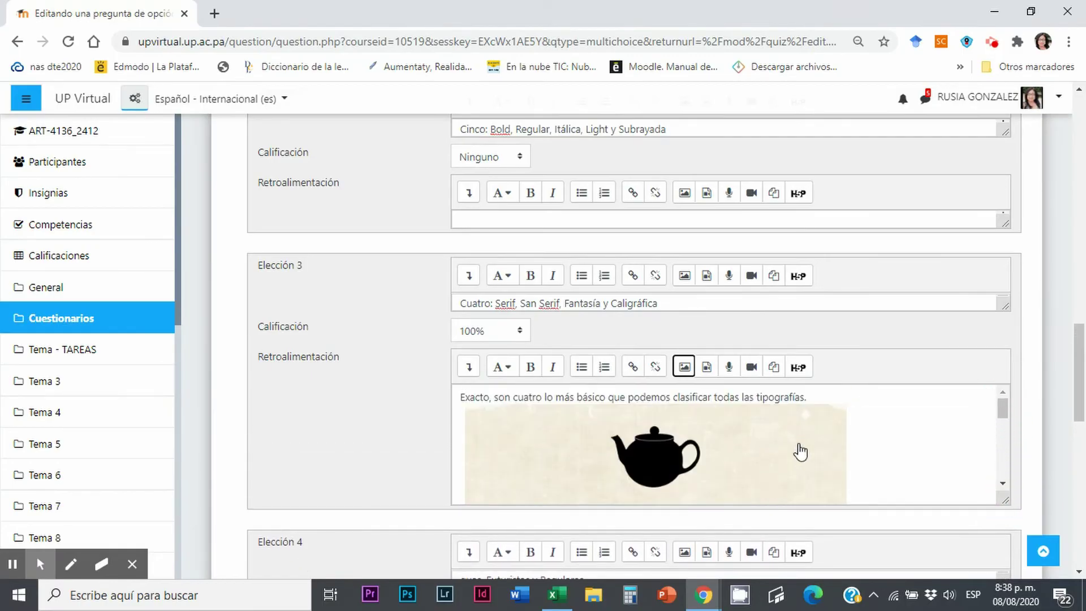
scroll(800, 450, "down", 1)
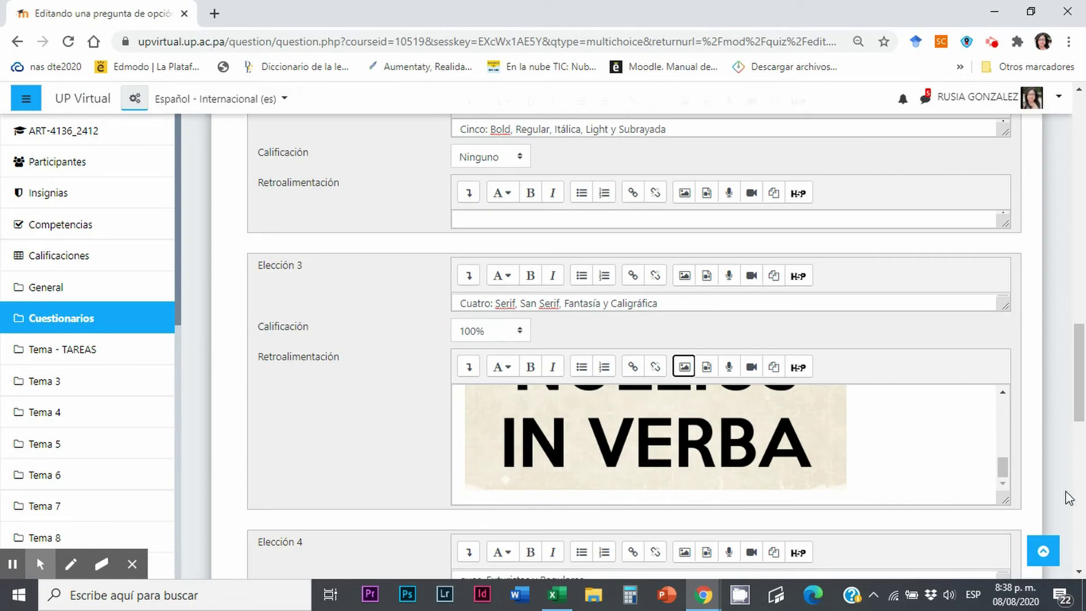
left_click_drag(1006, 500, 1001, 424)
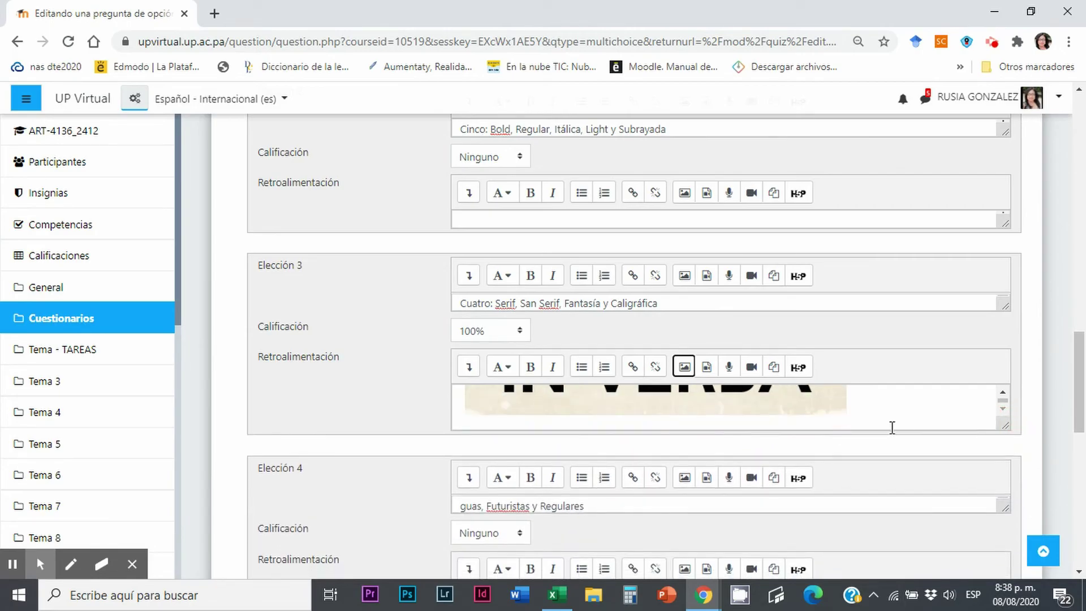
left_click_drag(1080, 345, 1080, 465)
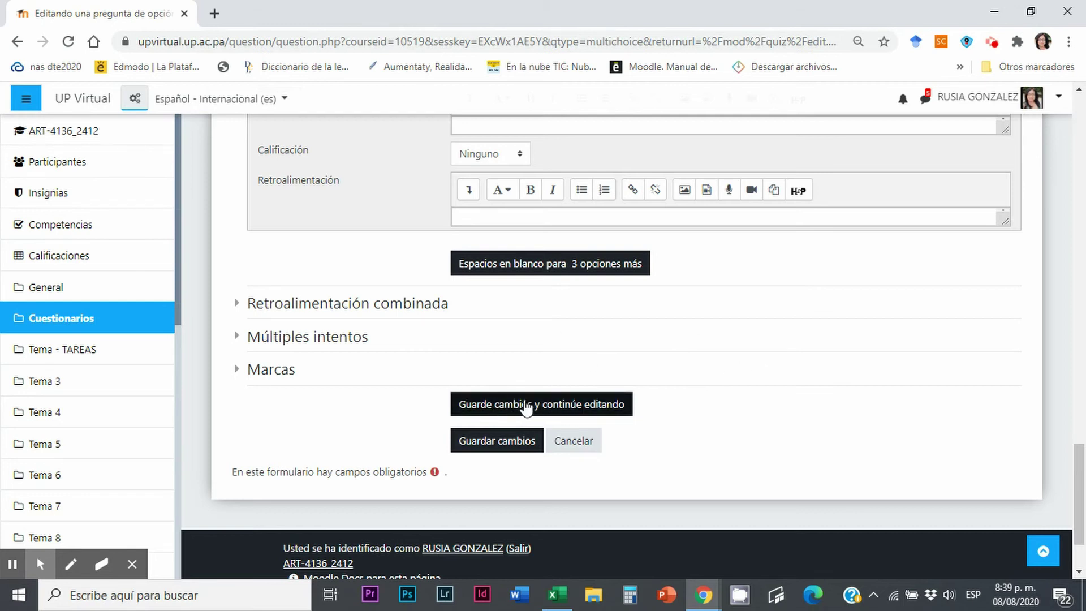
left_click(498, 440)
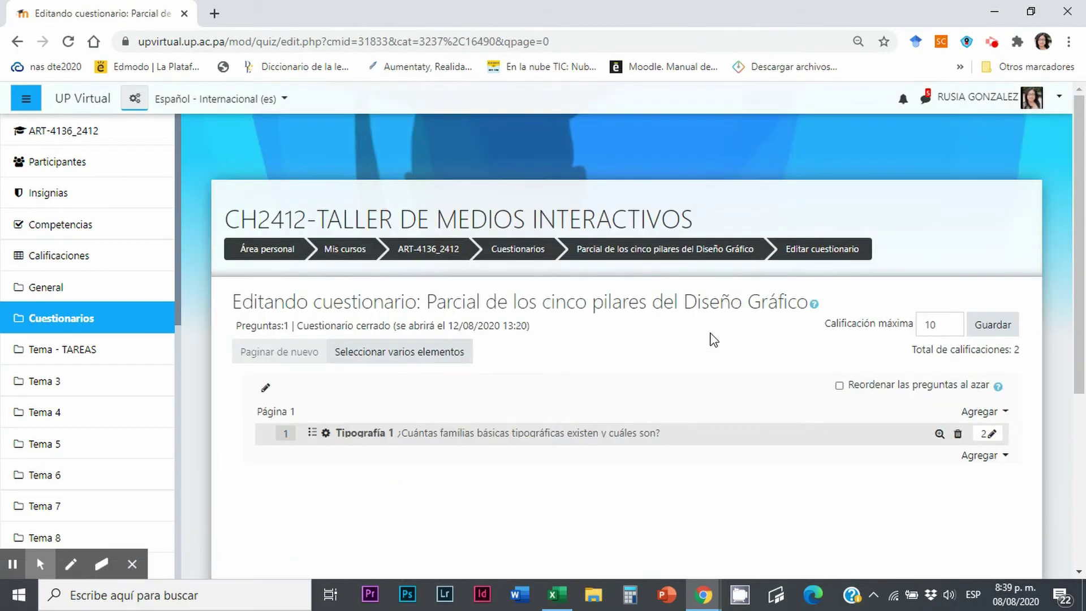
Set the maximum grade of the quiz Parcial de los cinco pilares del Diseño Gráfico to 100 and save it
scroll(631, 484, "down", 3)
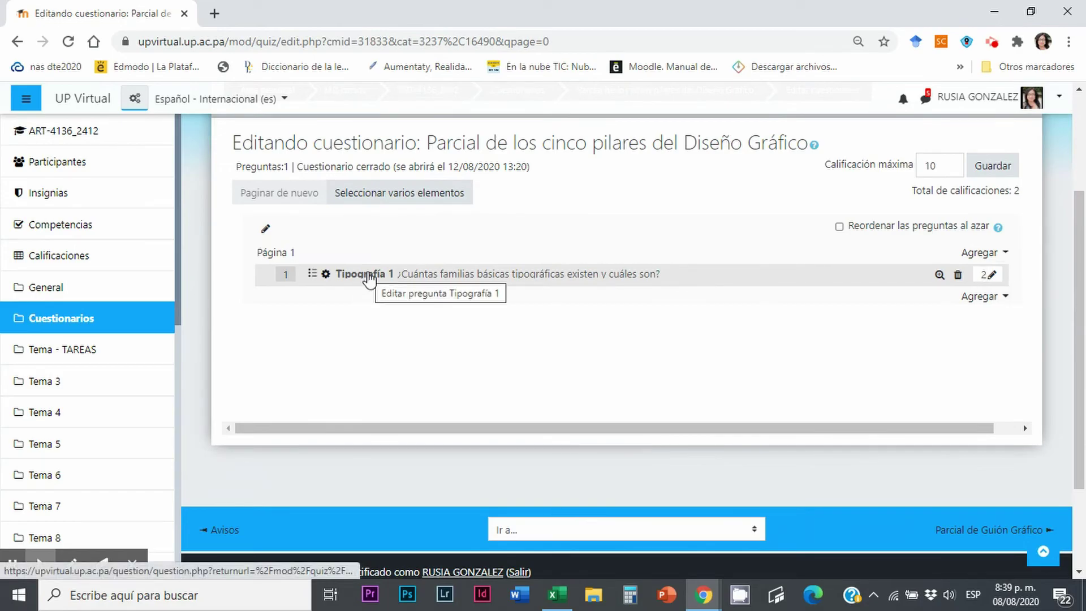
scroll(673, 387, "up", 2)
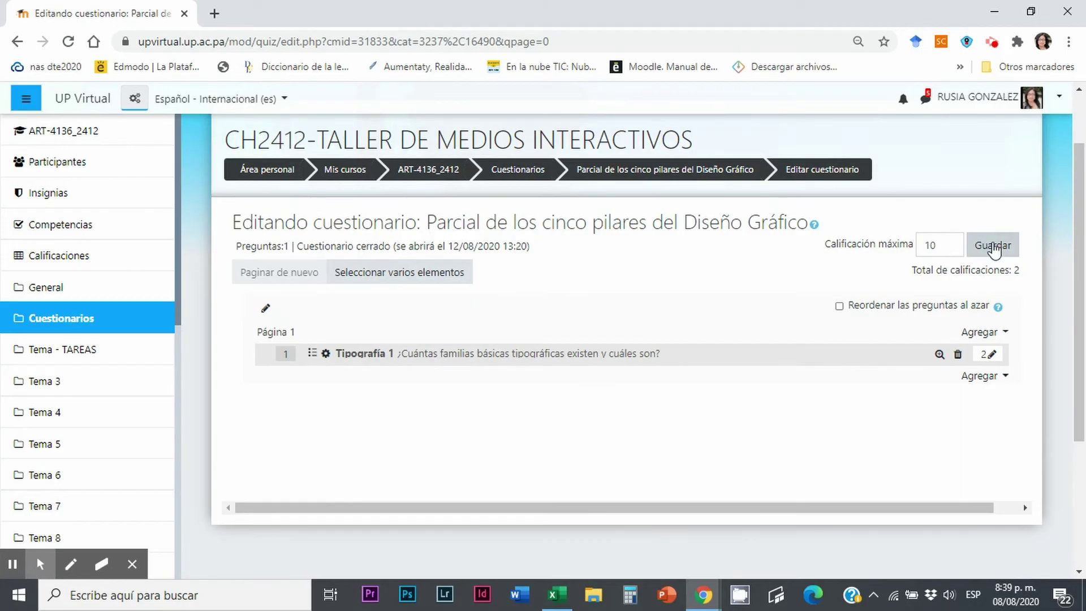
left_click(941, 244)
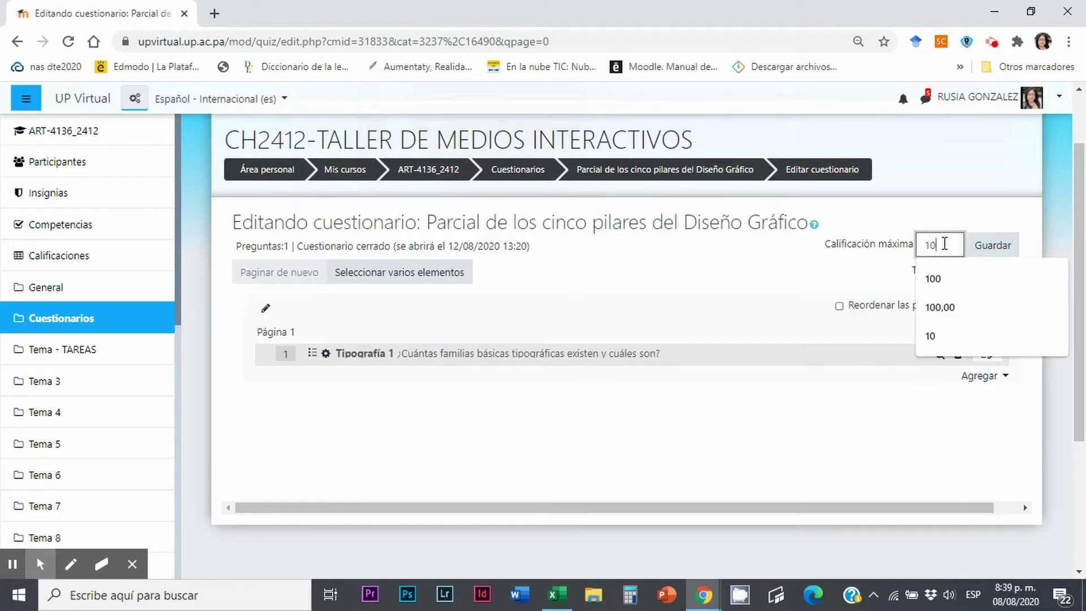
left_click(934, 280)
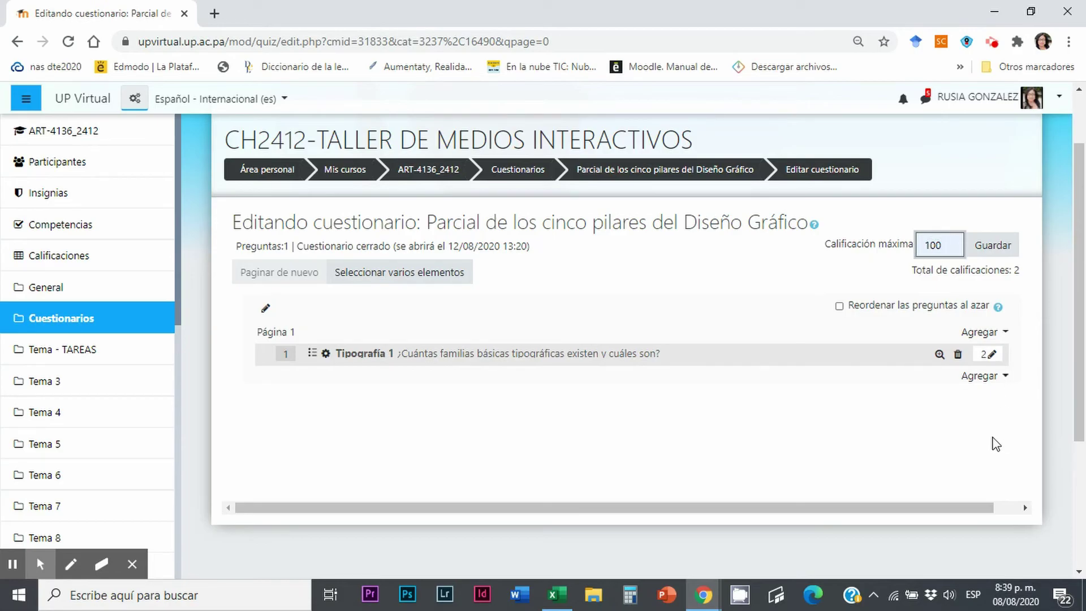
scroll(652, 400, "down", 4)
scroll(652, 392, "up", 5)
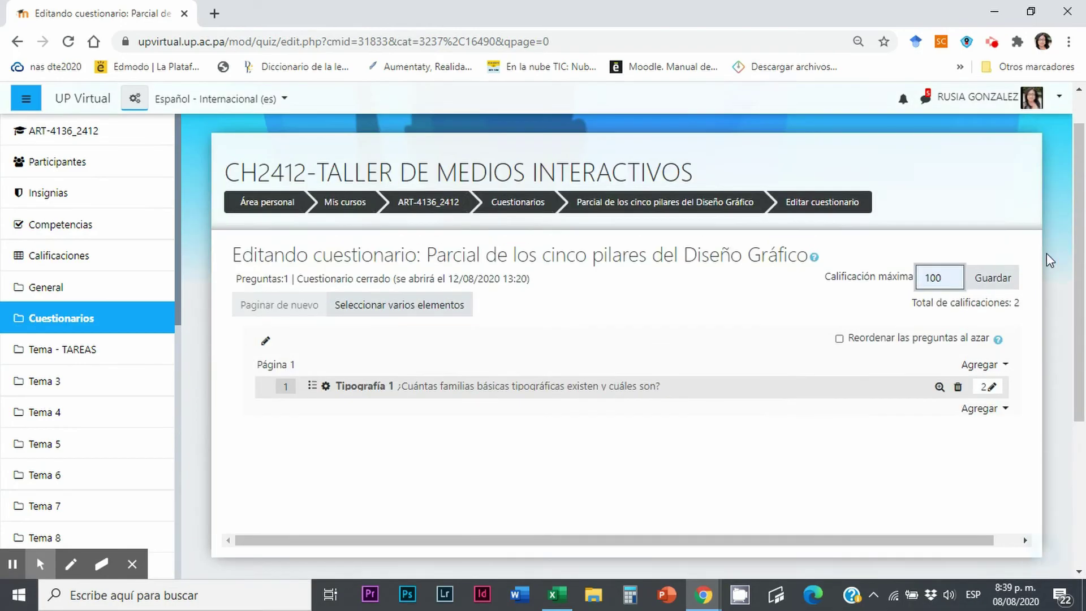
left_click(987, 279)
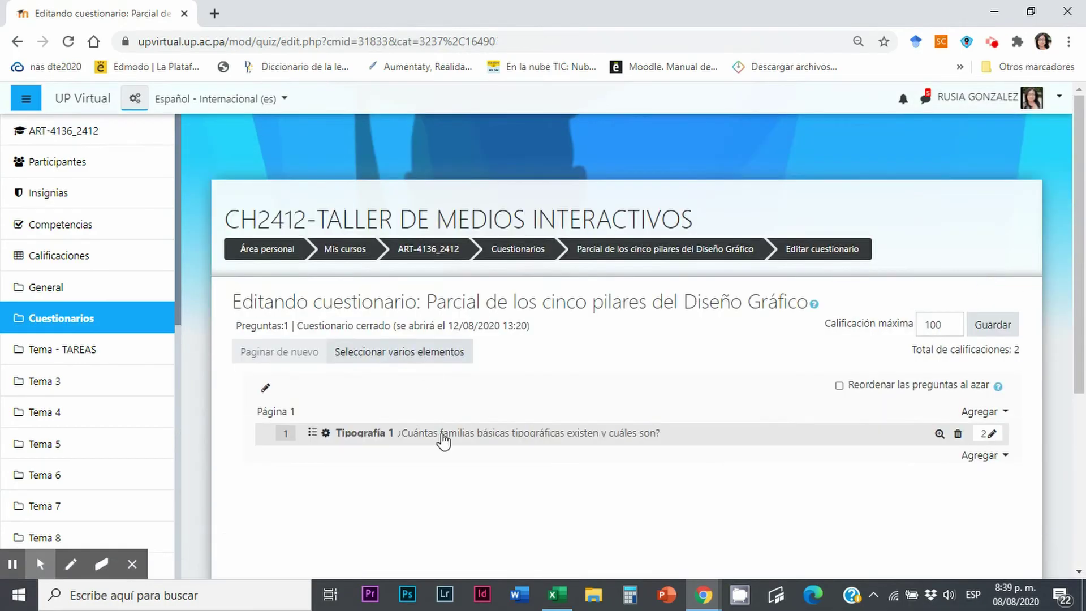
Return to the Cuestionarios section, turn course editing off, open the quiz and start a preview attempt
left_click(75, 321)
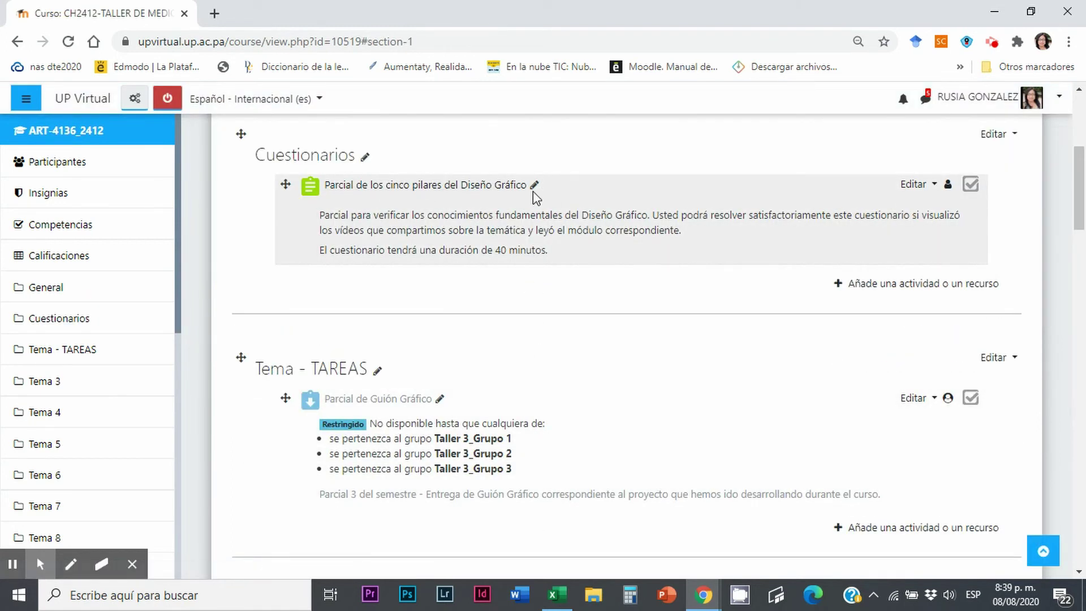
left_click(168, 102)
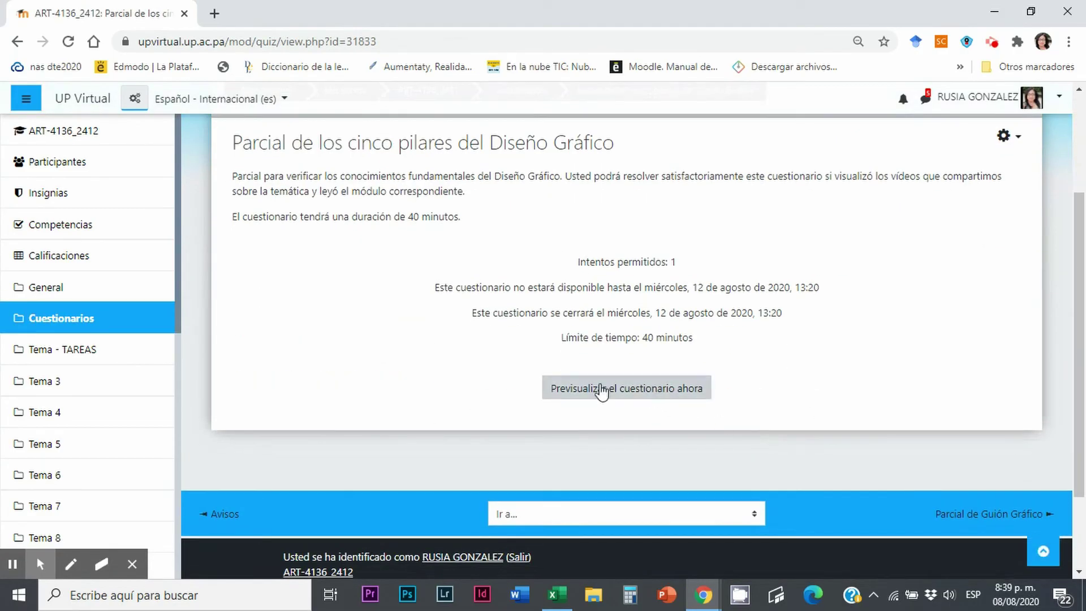
left_click(647, 392)
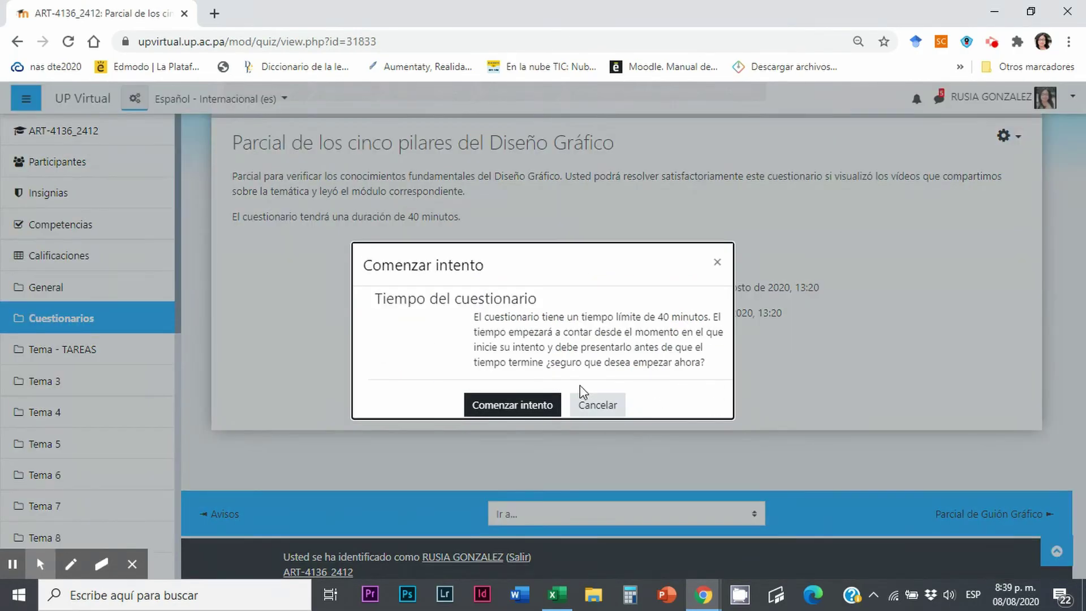
left_click(516, 405)
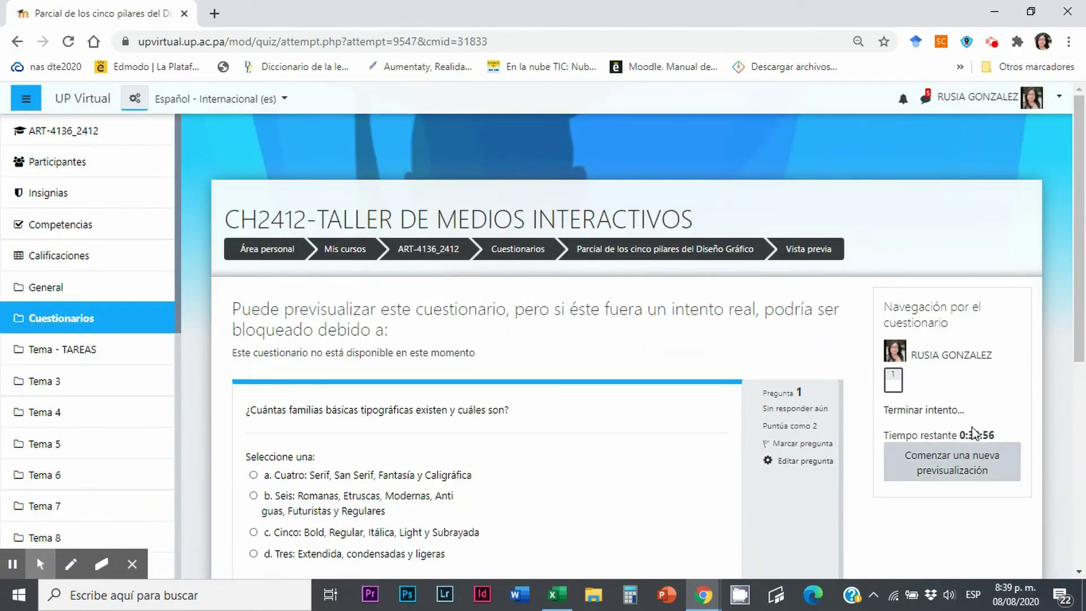
Answer the typographic families question with "Tres: Extendida, condensadas y ligeras" and finish the attempt
scroll(799, 391, "down", 2)
scroll(799, 400, "down", 3)
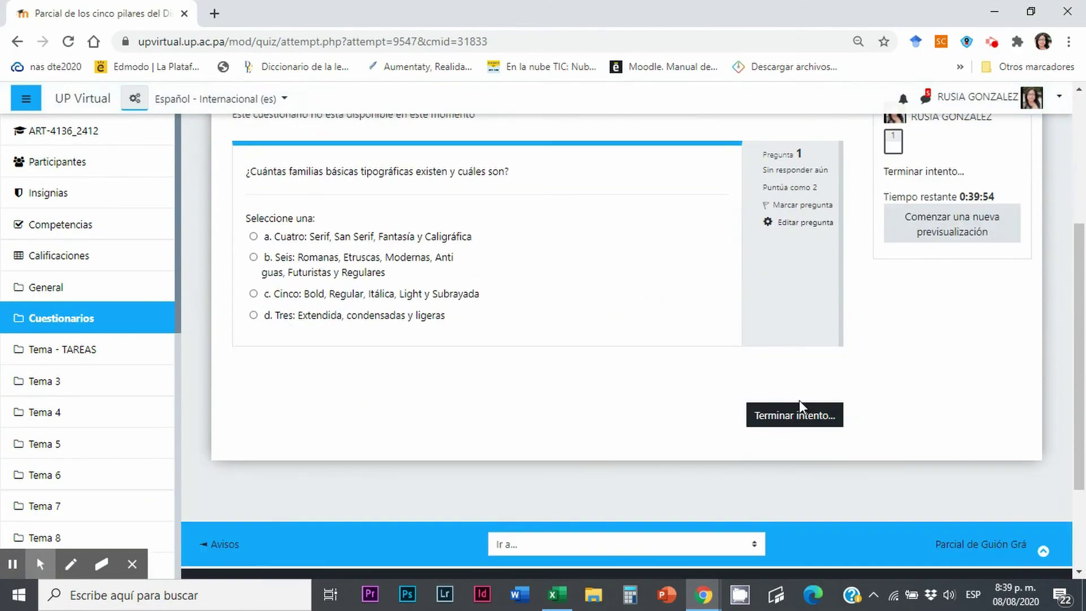
scroll(730, 372, "up", 1)
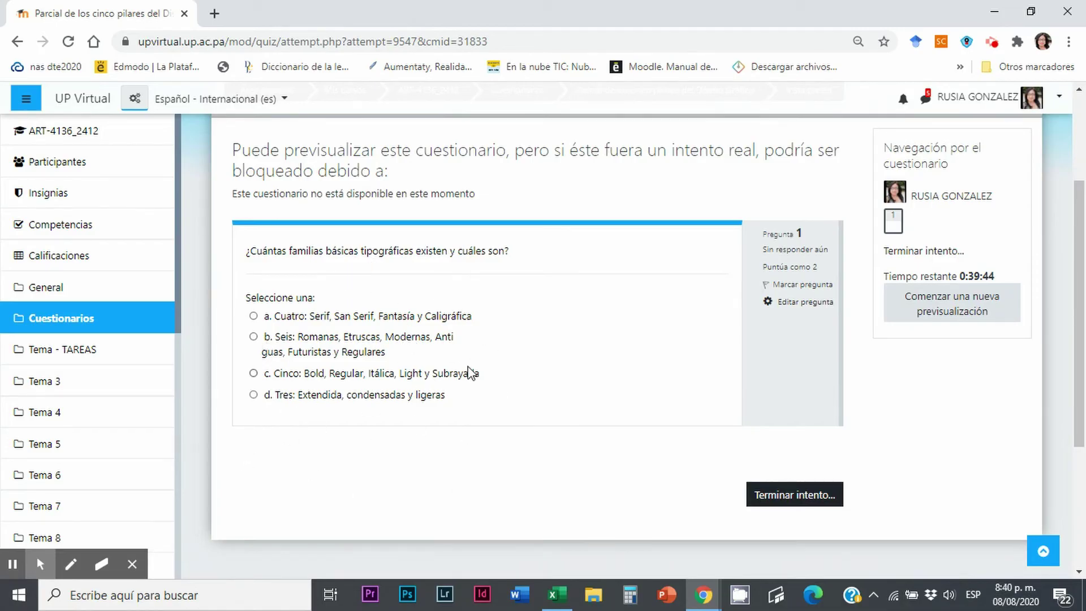
left_click(253, 396)
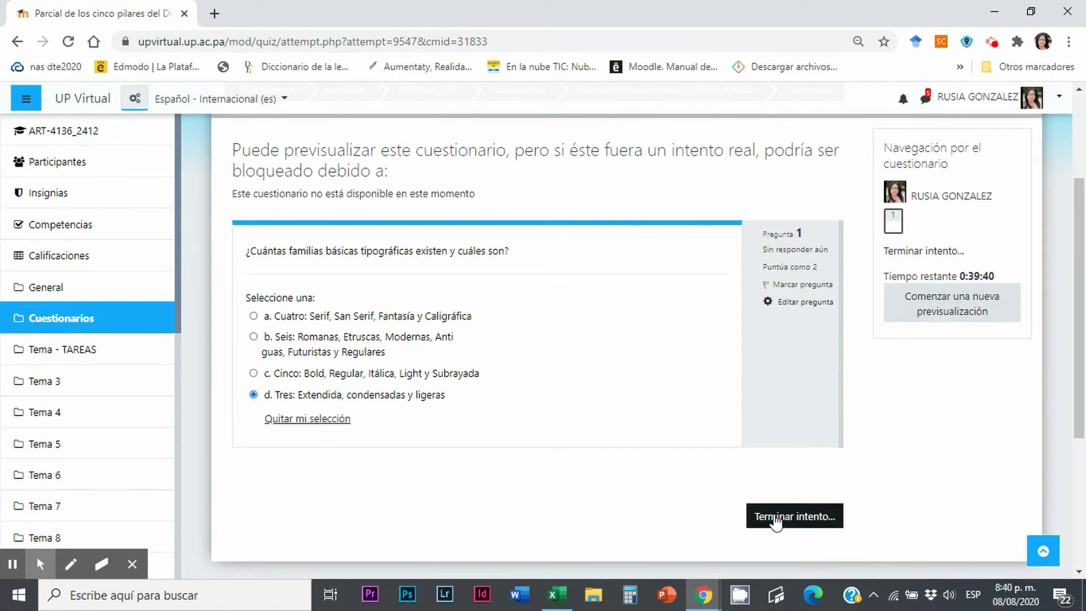
left_click(795, 516)
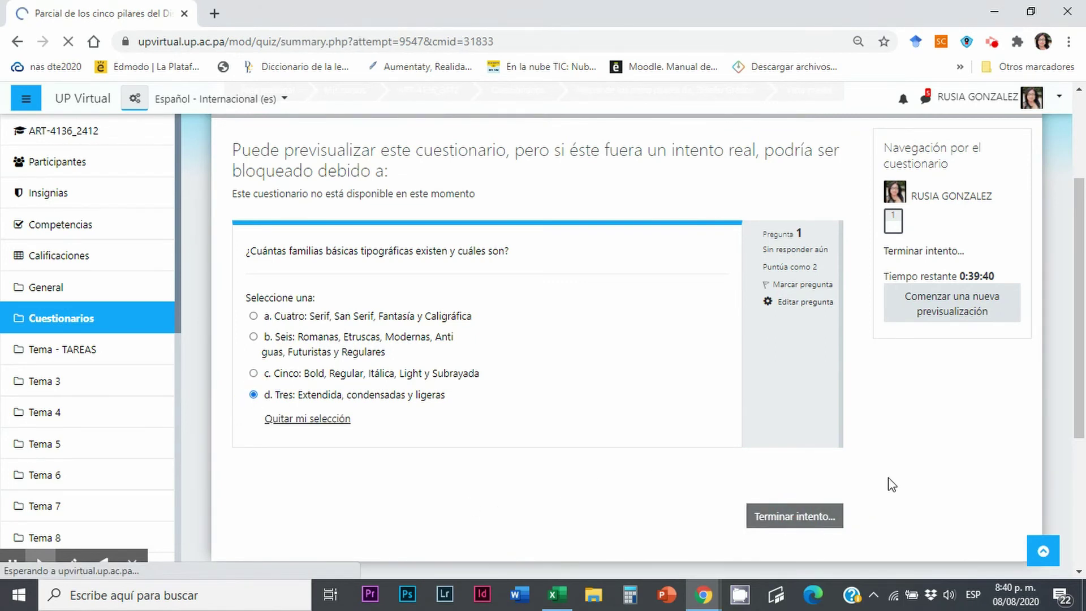
Submit all answers of the preview attempt, confirm, and review the question's grading and correct-answer feedback
scroll(752, 425, "down", 2)
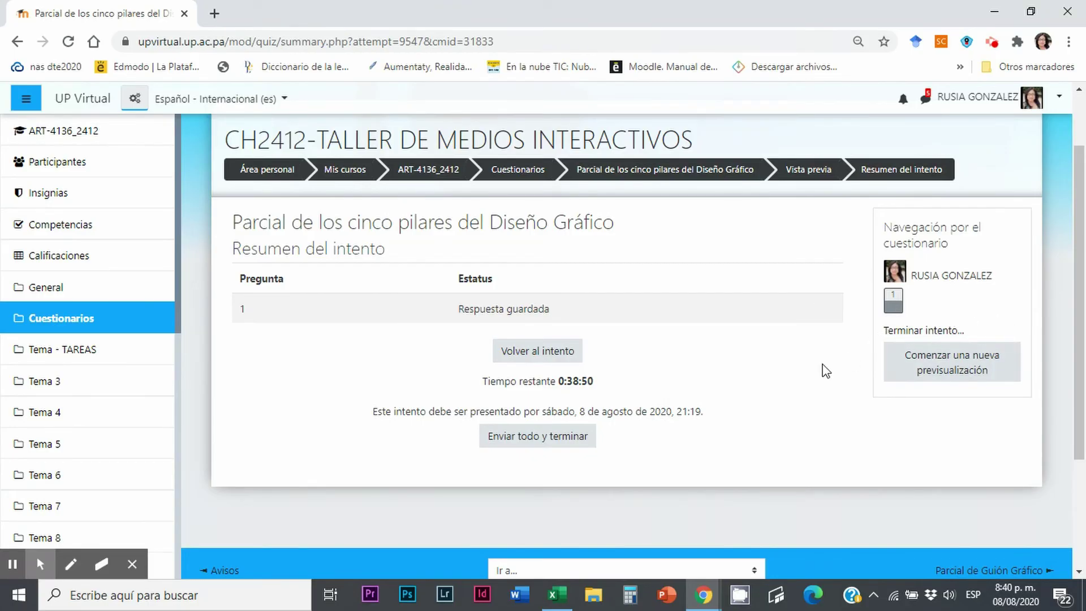
left_click(538, 441)
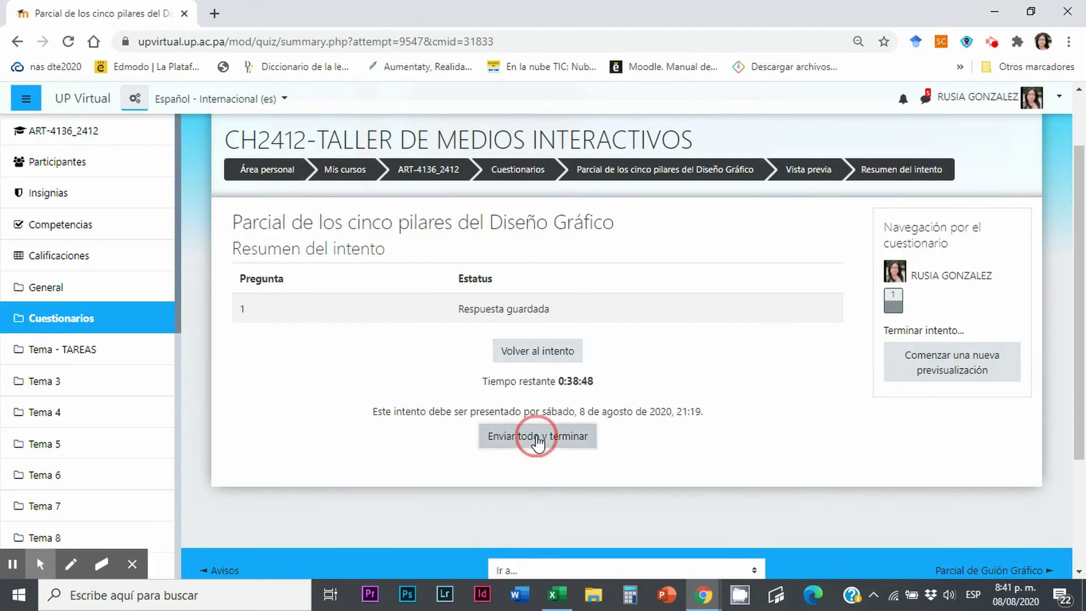
left_click(520, 429)
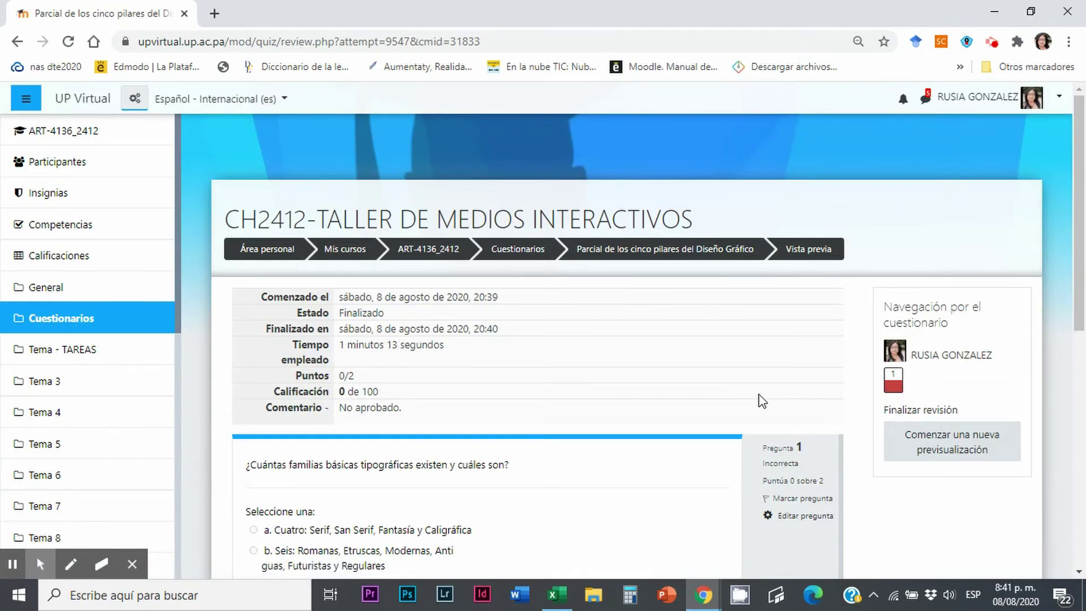
scroll(763, 402, "down", 4)
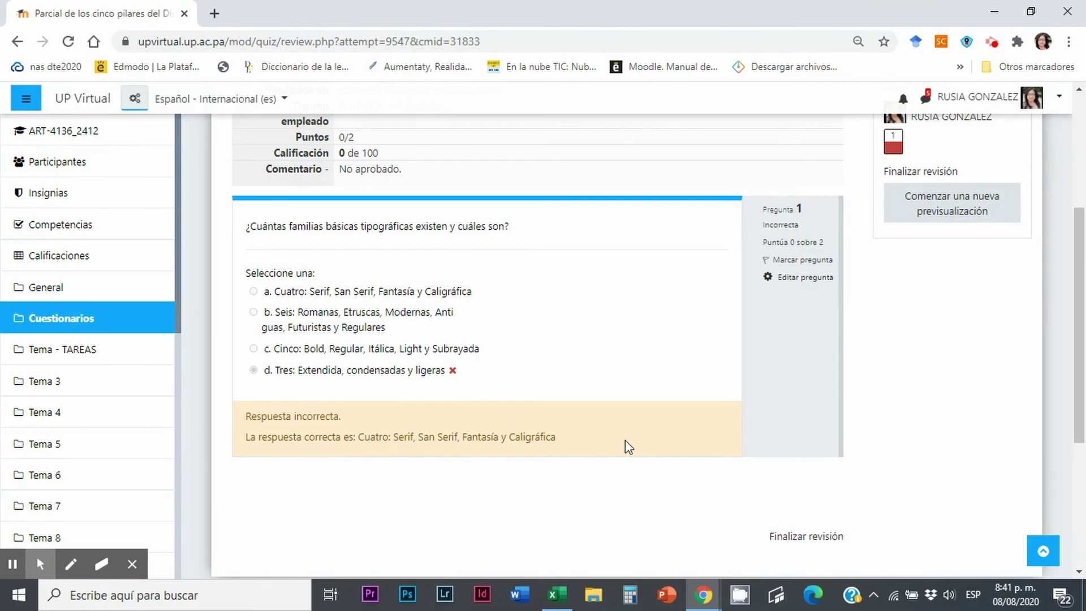
Leave the attempt review, reopen the quiz from the Cuestionarios section, check the summary of previous attempts and return to the course
scroll(626, 440, "down", 1)
scroll(627, 441, "up", 2)
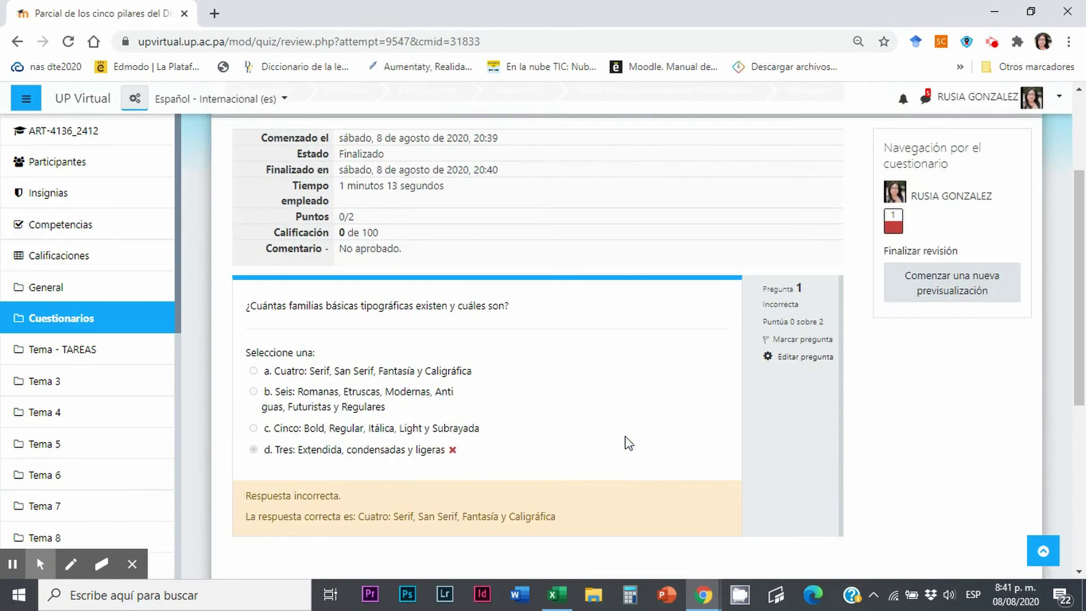
scroll(627, 442, "up", 2)
left_click(90, 318)
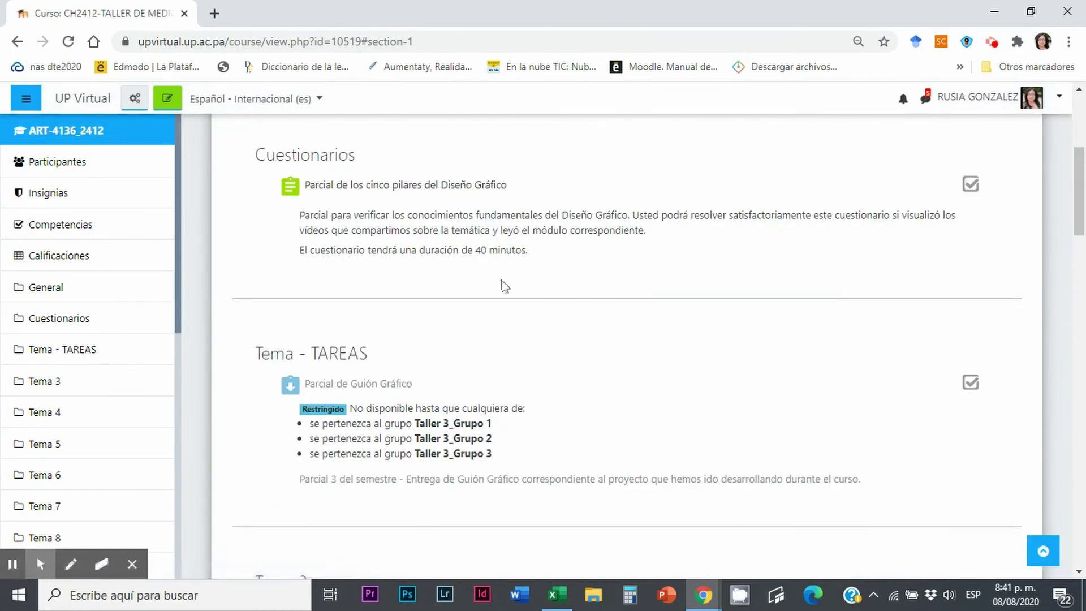
left_click(377, 186)
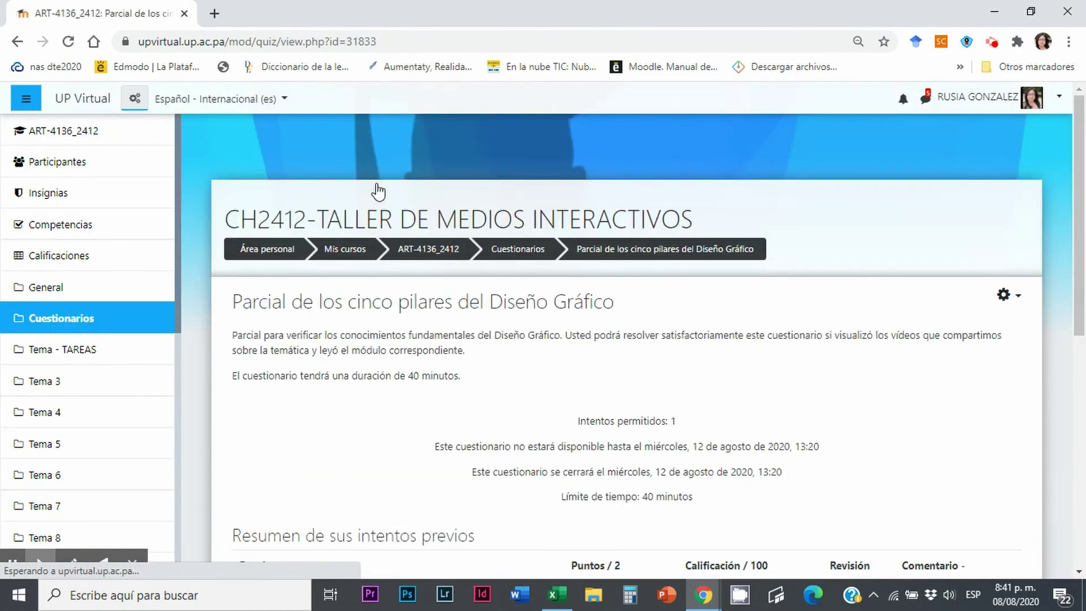
scroll(516, 381, "down", 5)
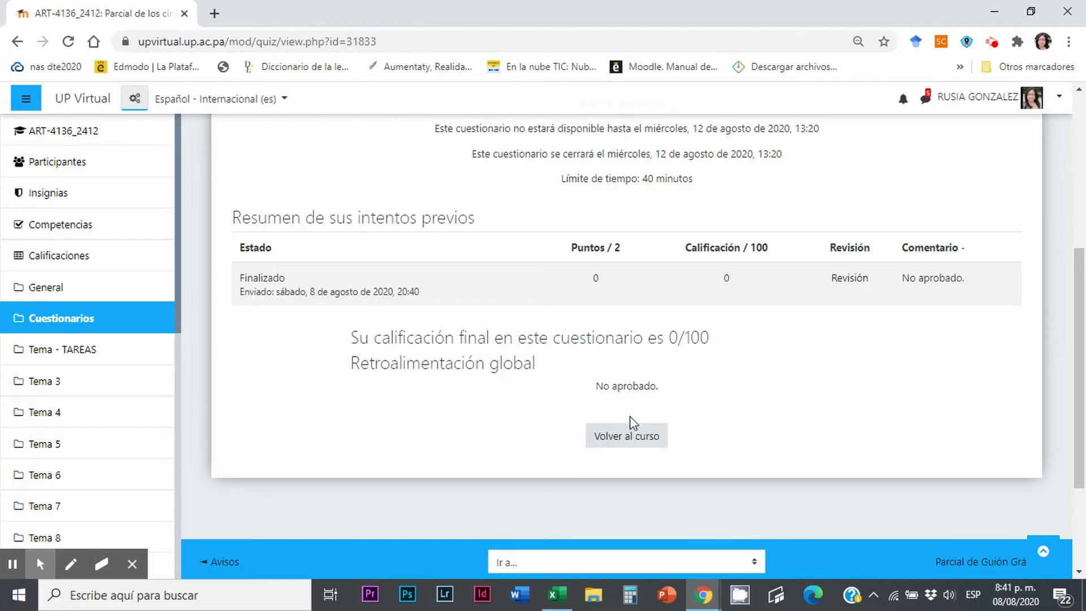
left_click(638, 445)
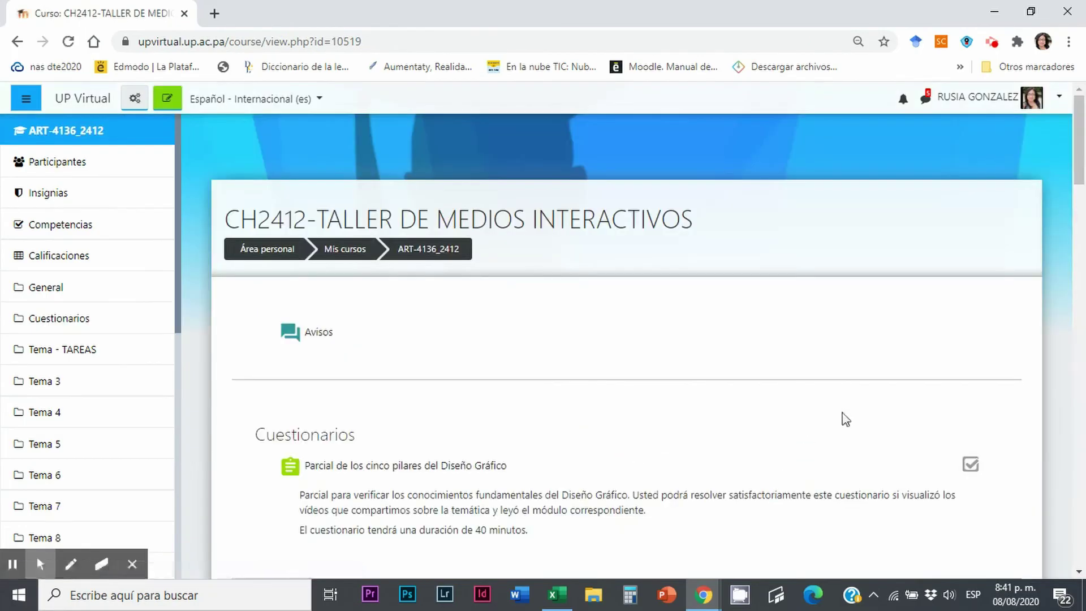
Open Parcial de los cinco pilares del Diseño Gráfico again to view its final grade and overall feedback, and go back to the course
scroll(844, 417, "down", 3)
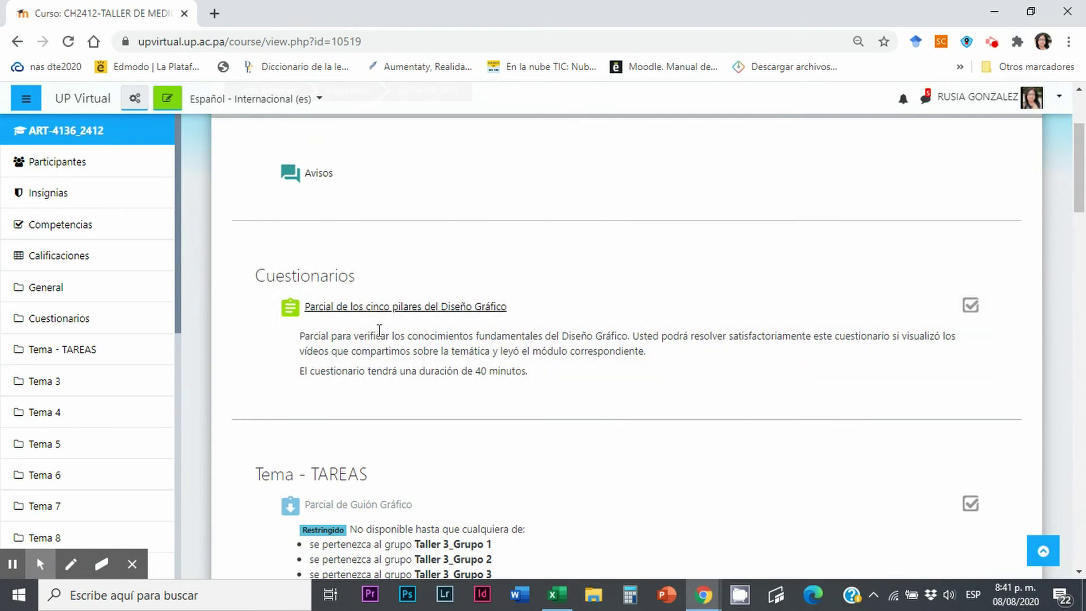
left_click(451, 308)
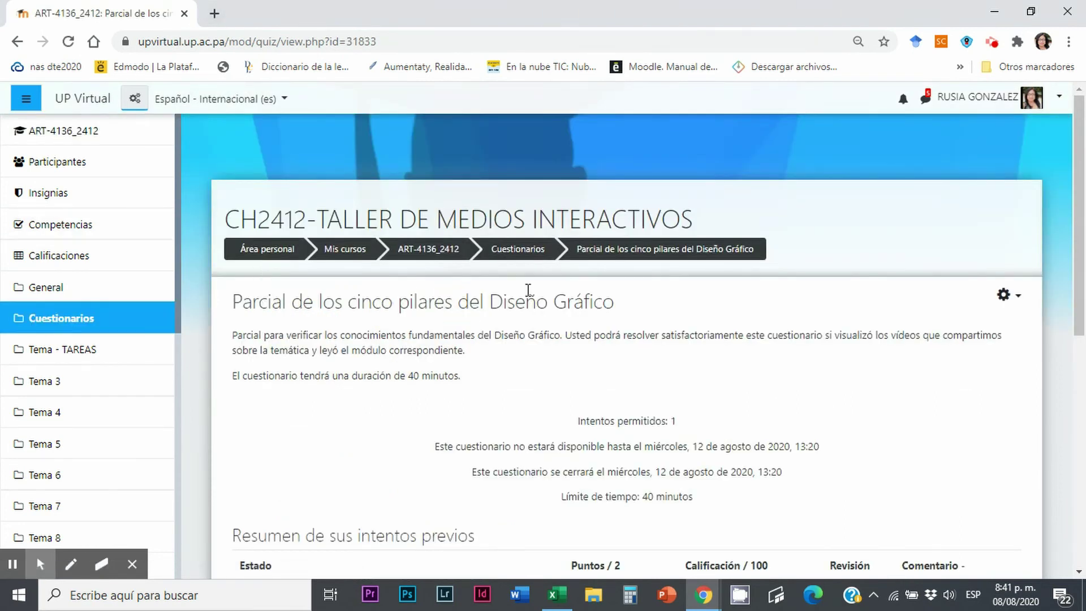
left_click(1060, 99)
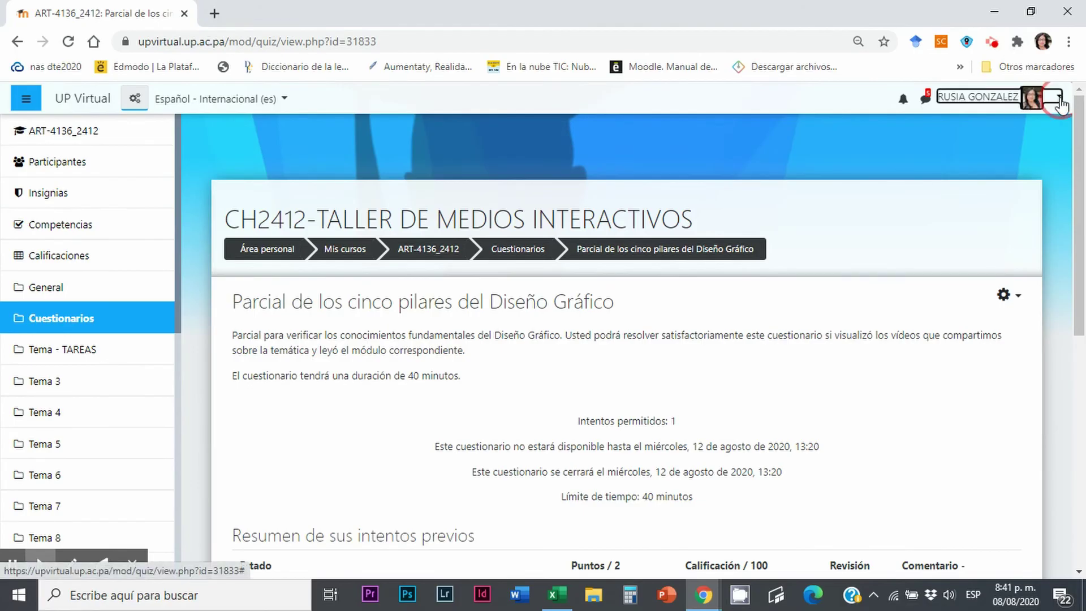
key("Escape")
scroll(579, 427, "down", 4)
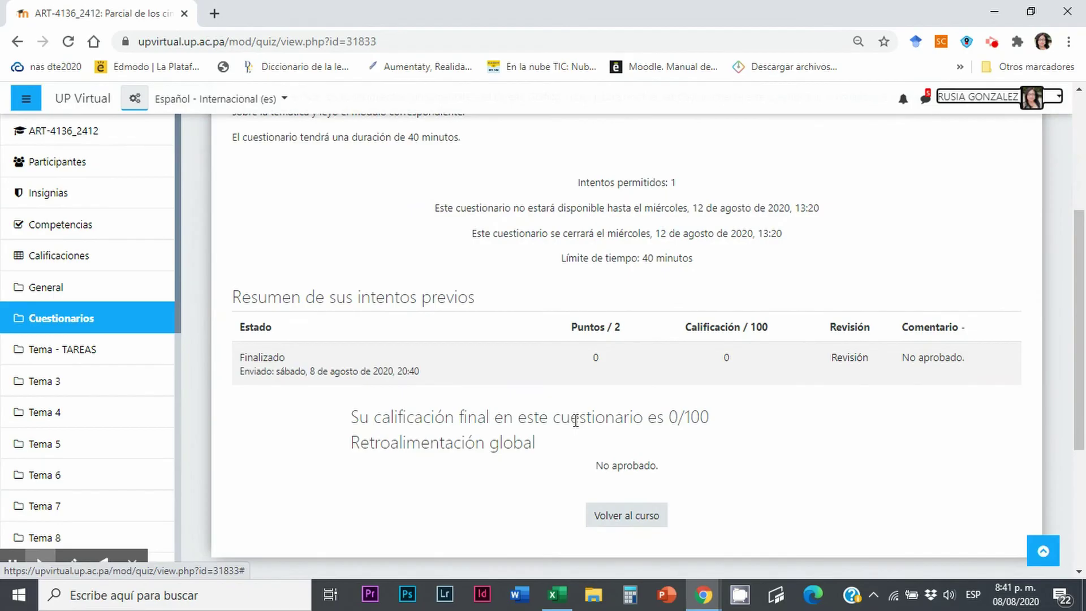
left_click(627, 515)
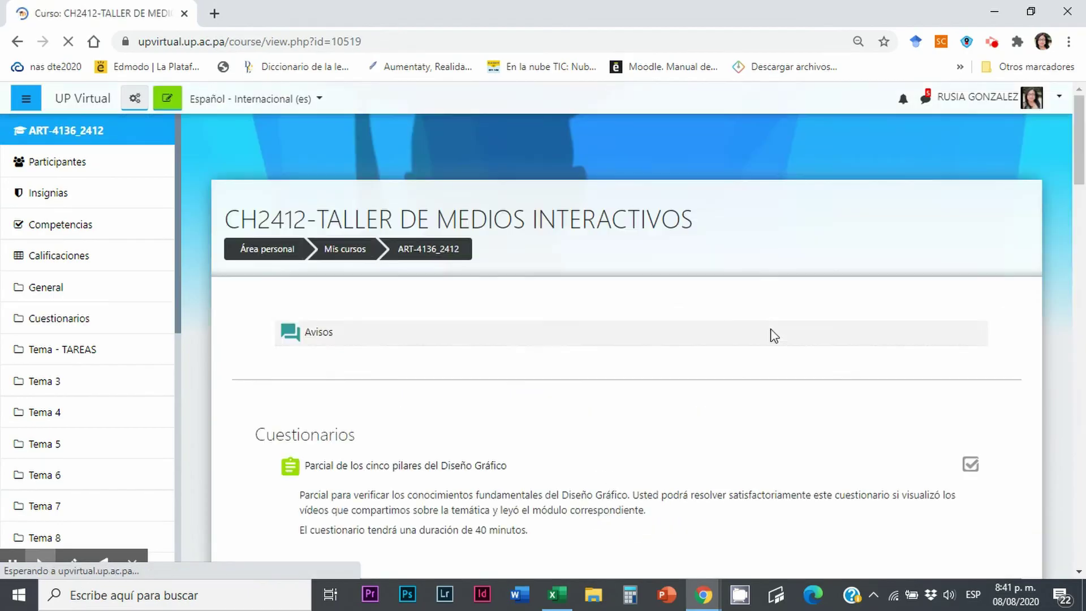
Turn course editing on and open the question editing page of the quiz Parcial de los cinco pilares del Diseño Gráfico
left_click(167, 101)
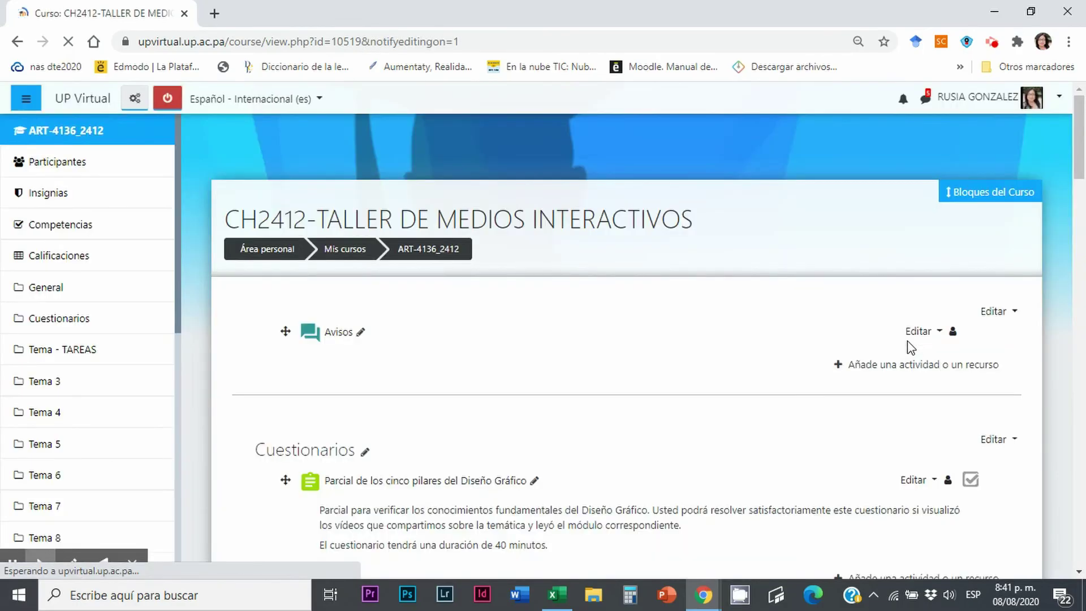
scroll(771, 435, "down", 3)
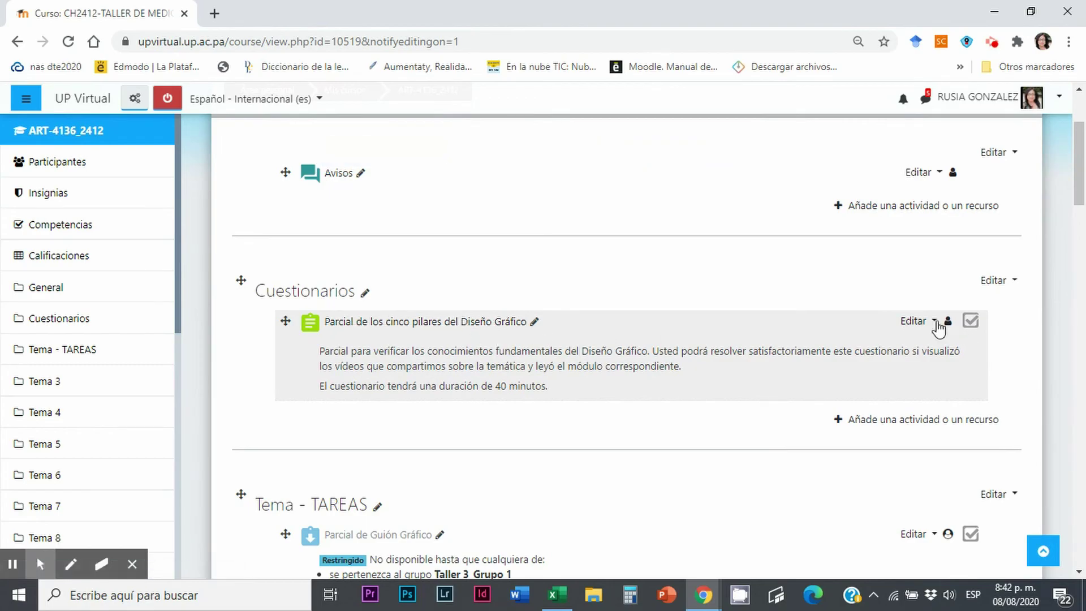
left_click(452, 322)
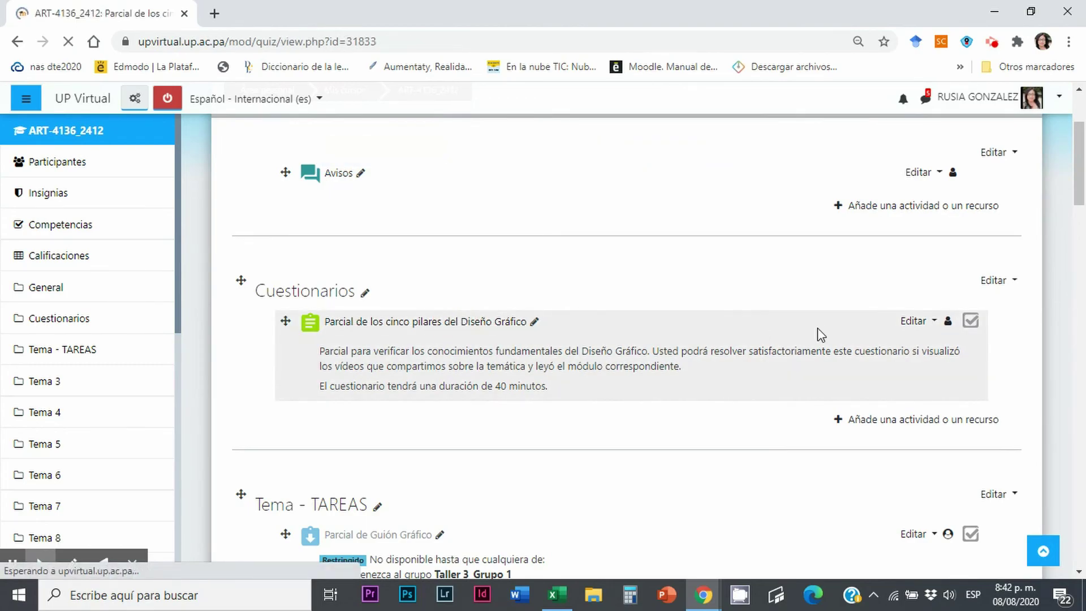
scroll(820, 331, "down", 3)
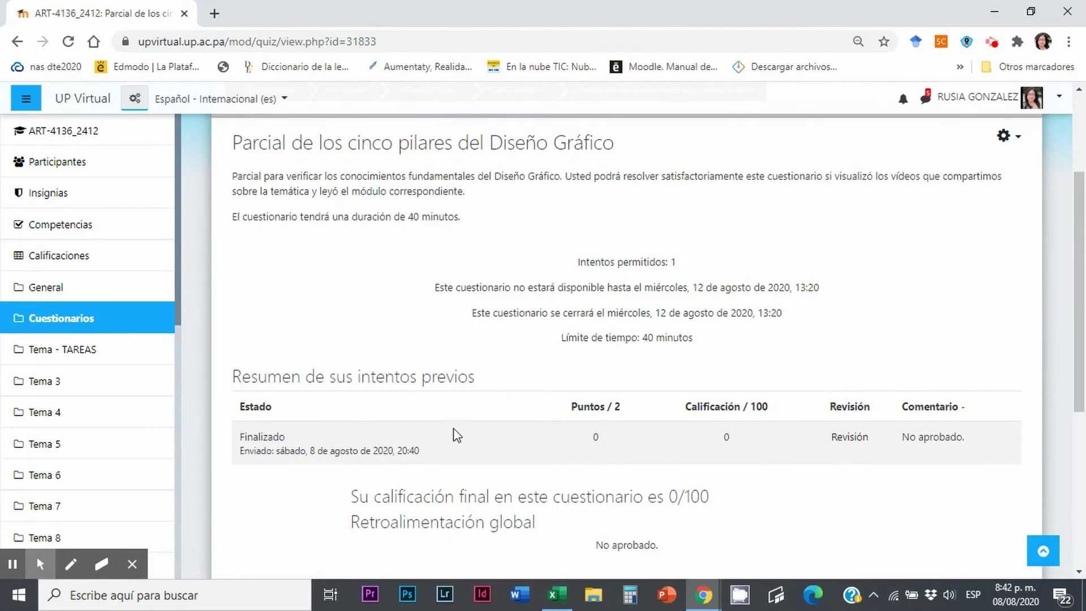
left_click(1010, 136)
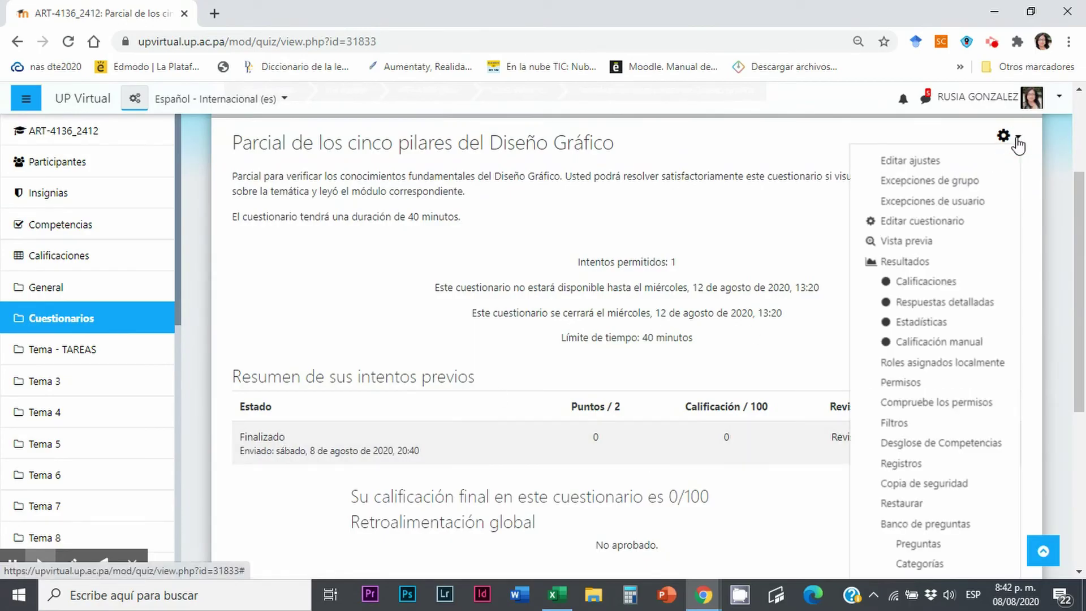
left_click(933, 226)
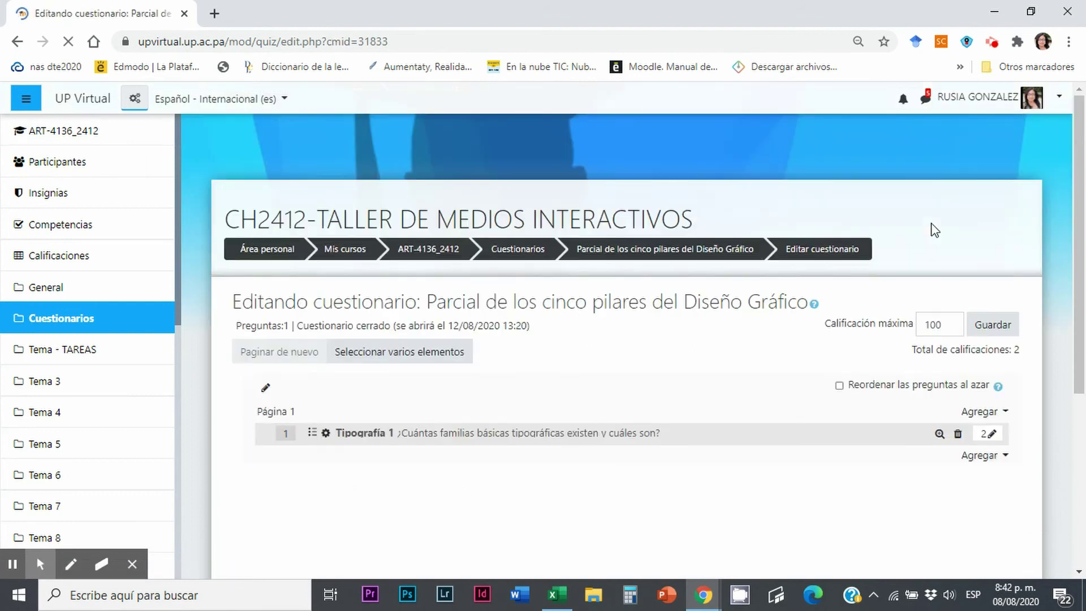
Add a new multiple-choice question after Tipografía 1 on page 1 of the quiz and name it "Tipografía 2"
scroll(735, 447, "down", 2)
scroll(738, 437, "down", 1)
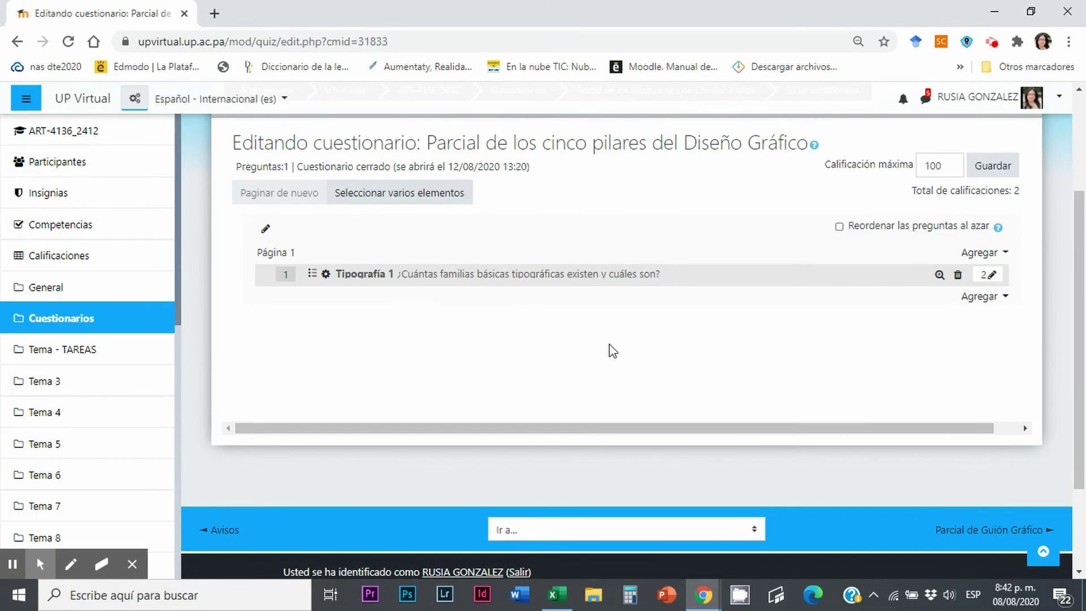
left_click(1005, 298)
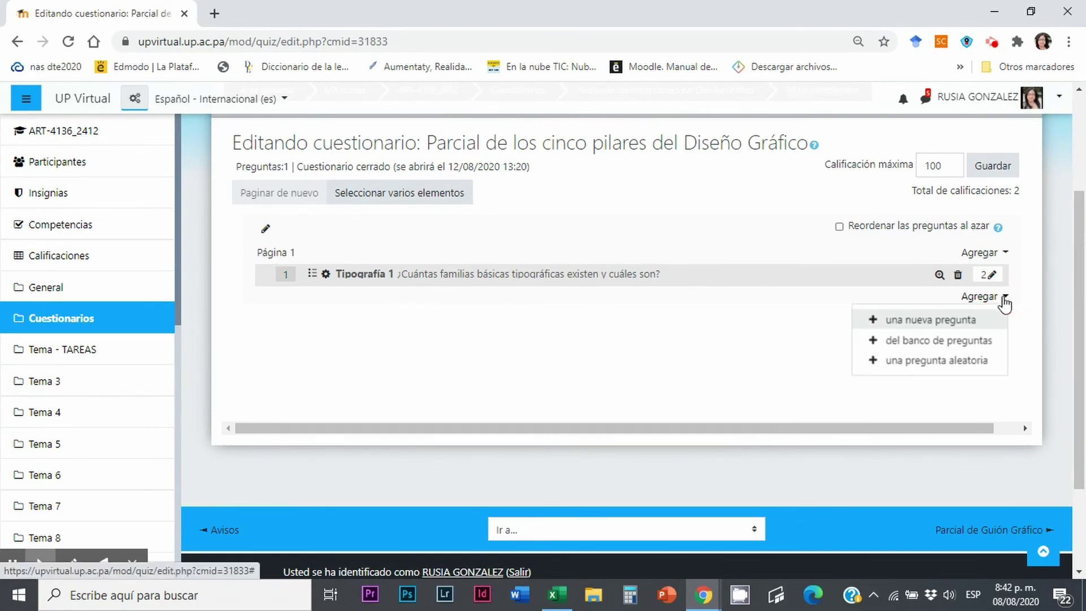
left_click(938, 322)
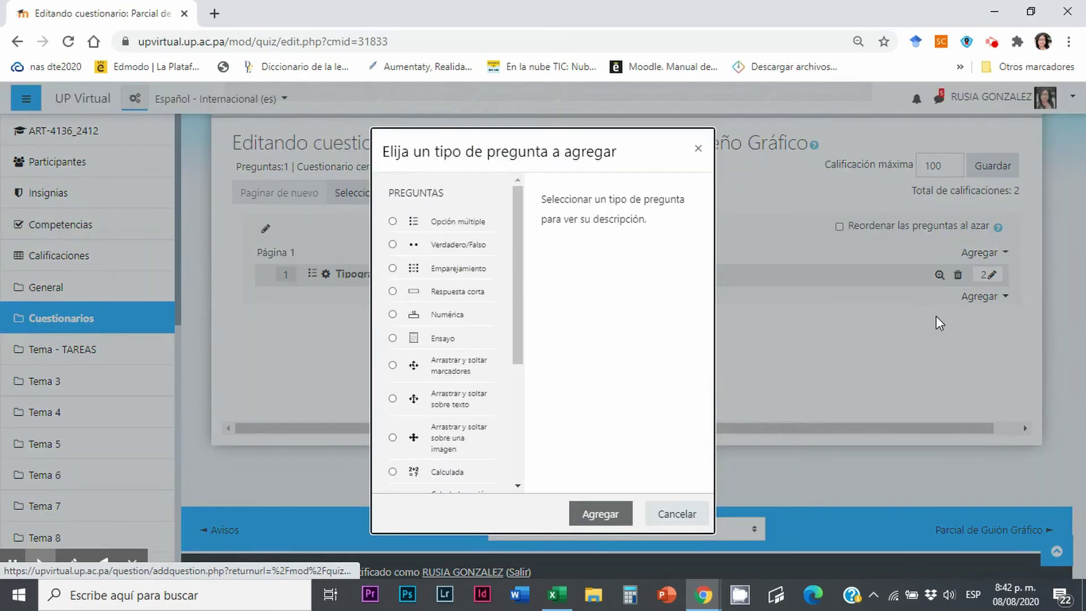
left_click(472, 227)
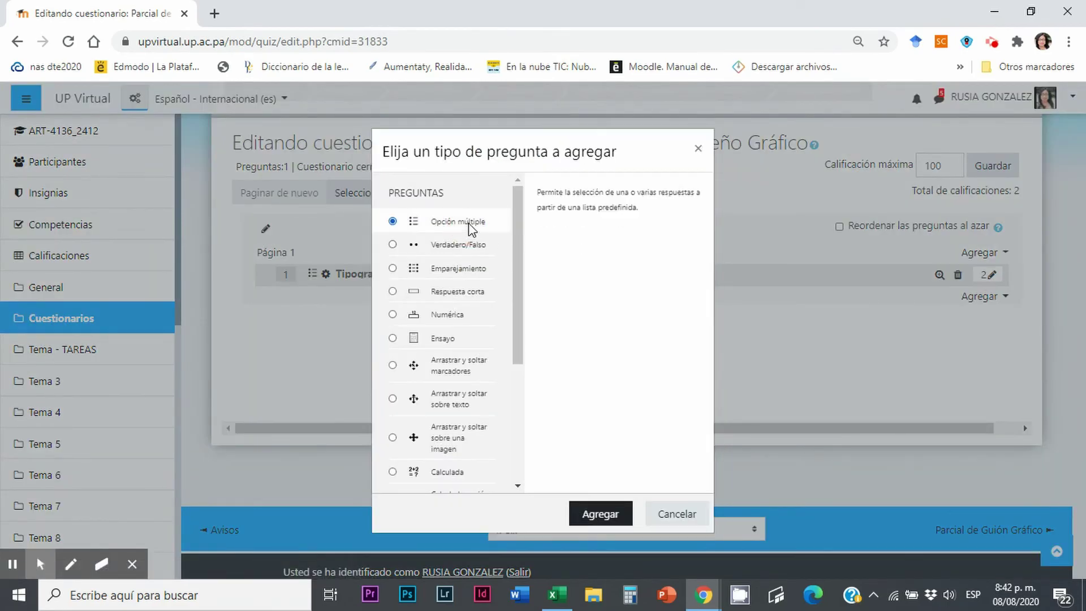
left_click(597, 517)
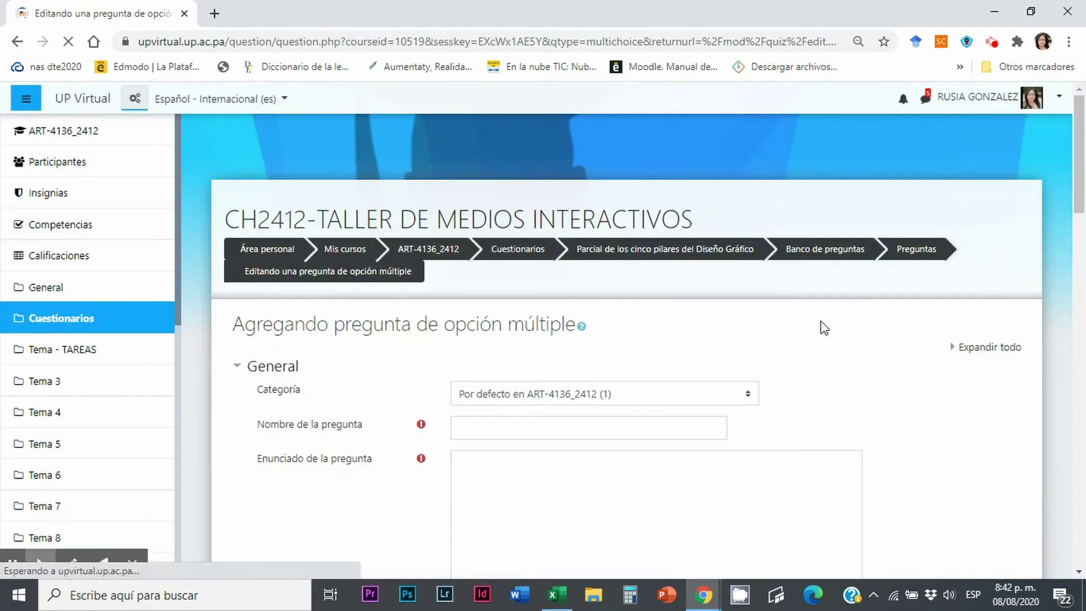
scroll(824, 328, "down", 3)
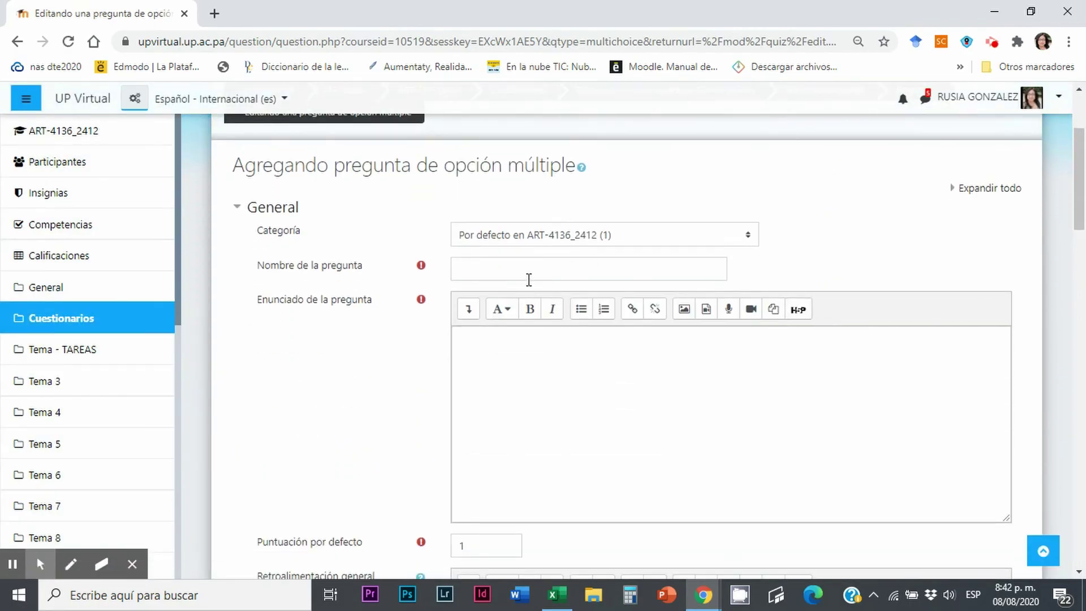
left_click(529, 280)
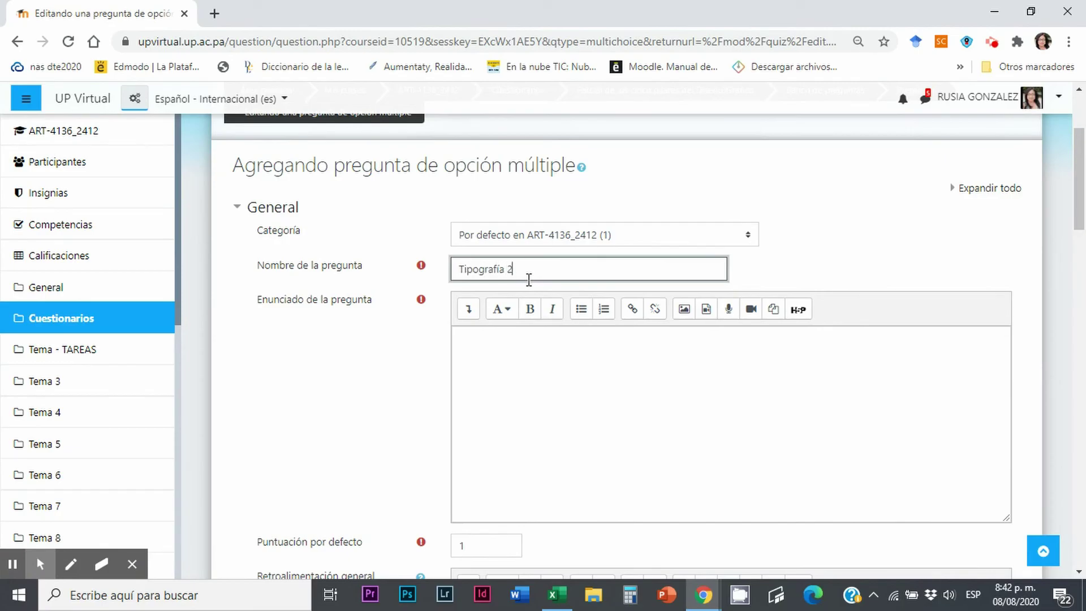
Copy "¿Para qué sirve dominar la teoría sobre la tipografías?" from cell A8 of the Excel survey into the Moodle question text
left_click(525, 346)
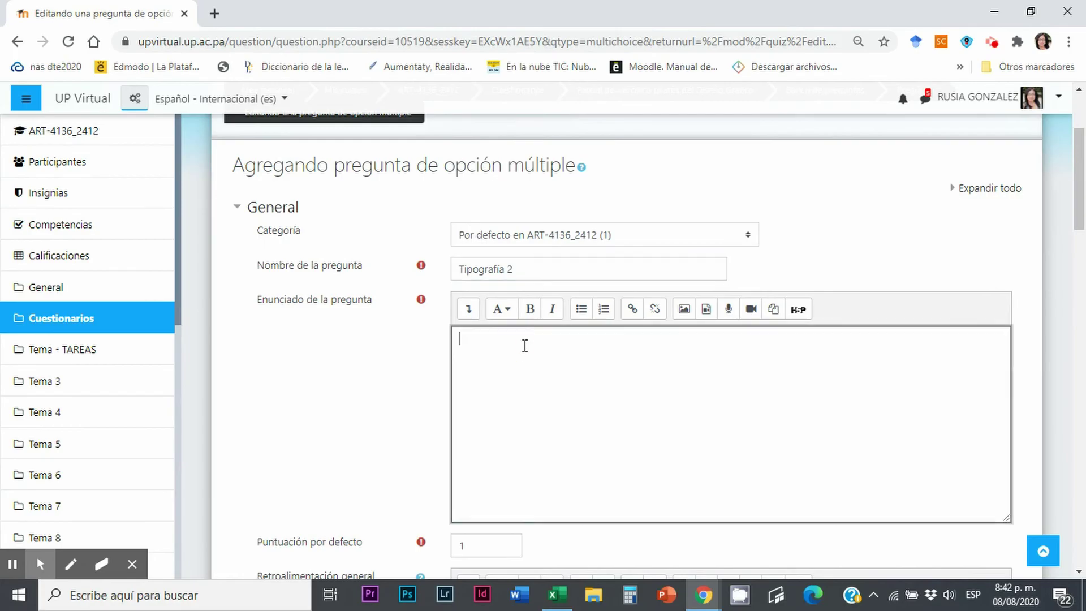
scroll(548, 362, "down", 1)
scroll(673, 387, "down", 1)
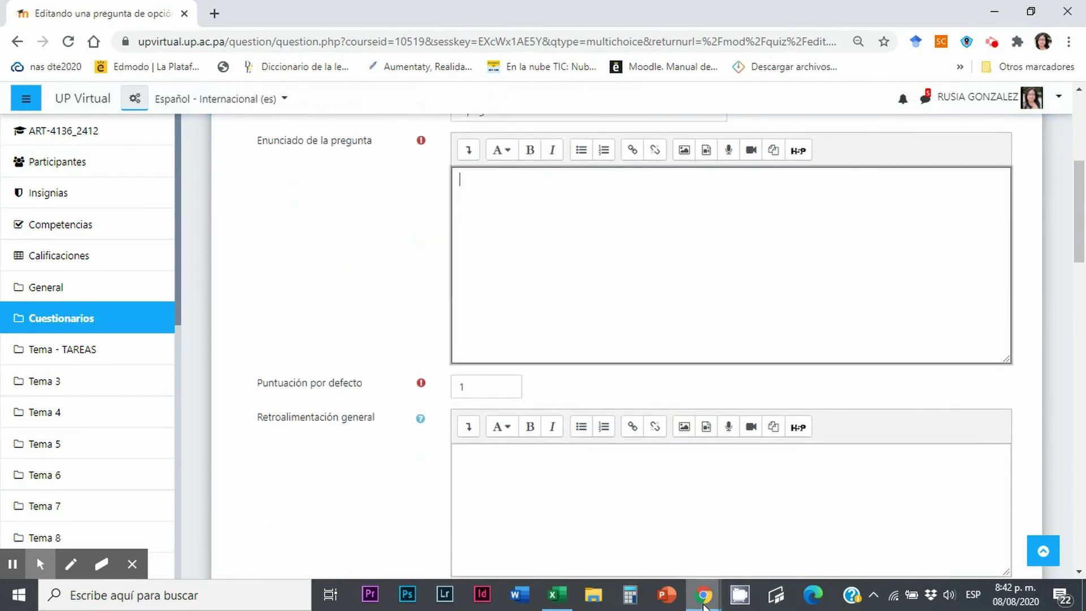
left_click(553, 600)
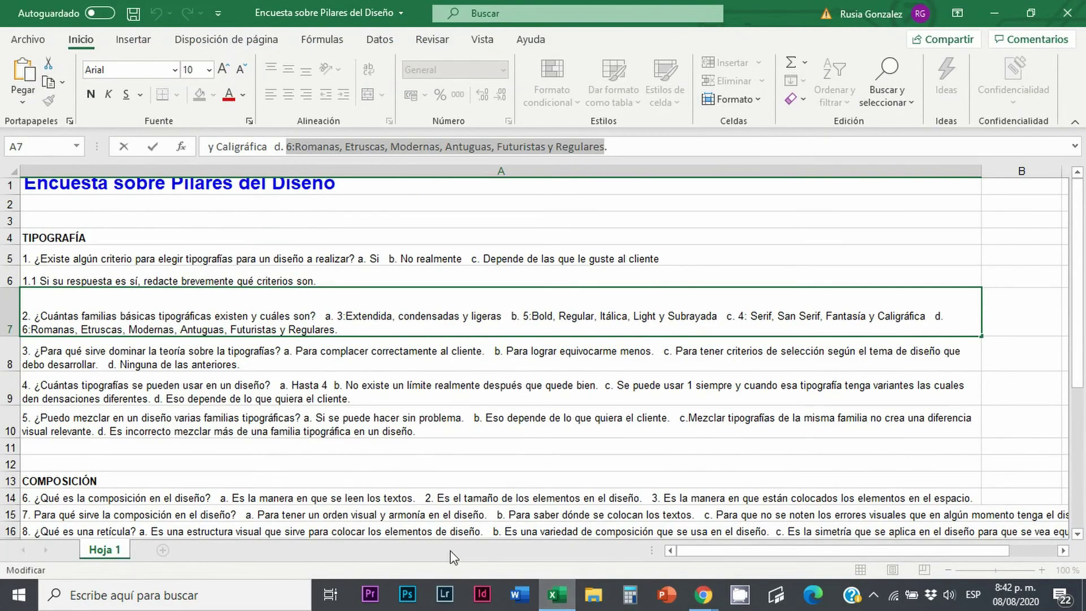
left_click(163, 352)
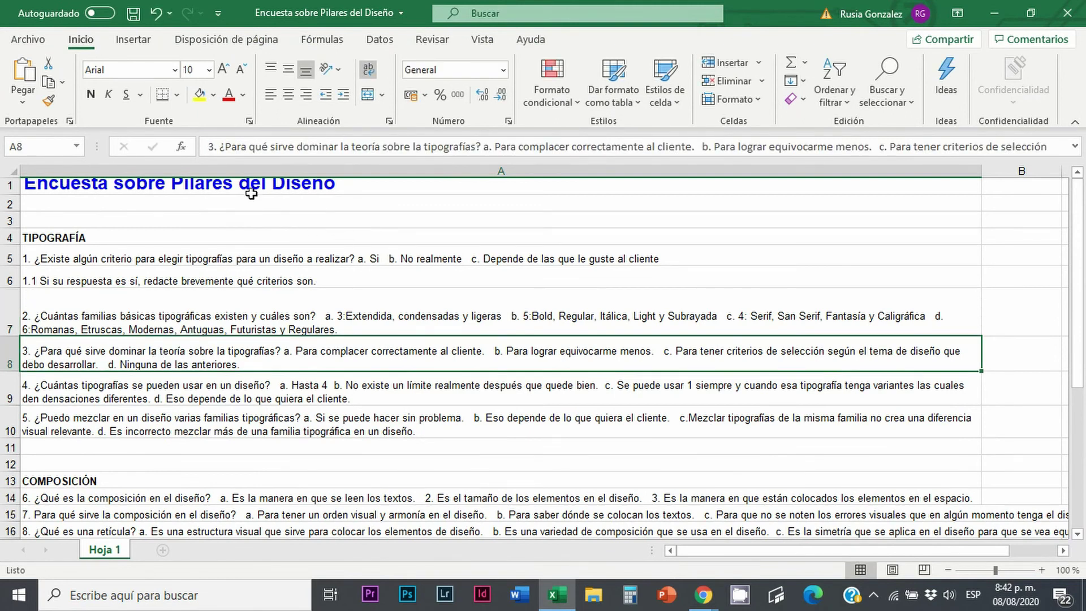
left_click_drag(221, 145, 484, 146)
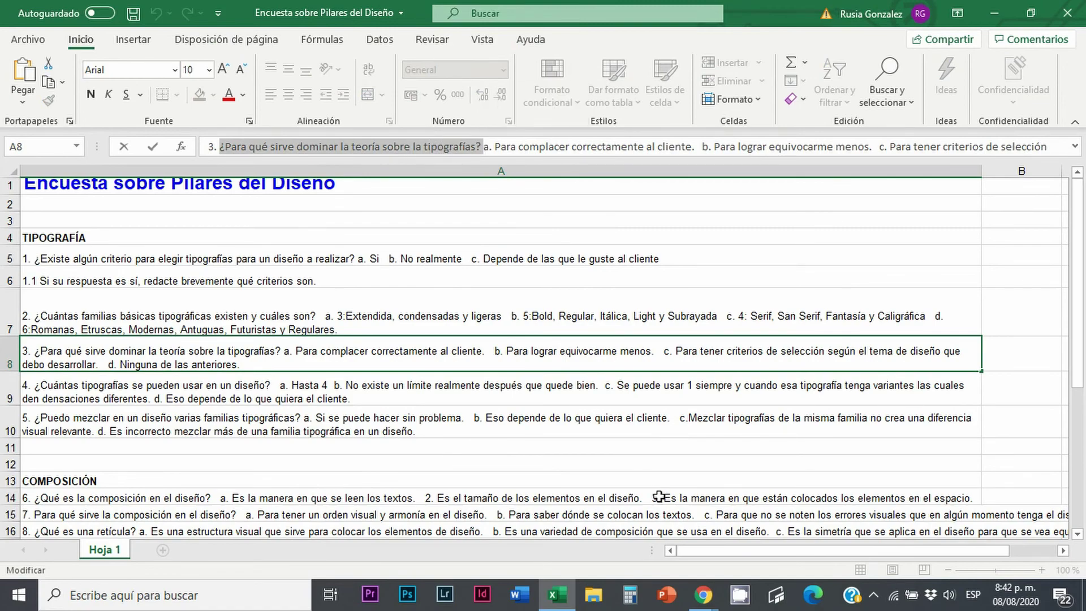
left_click(694, 592)
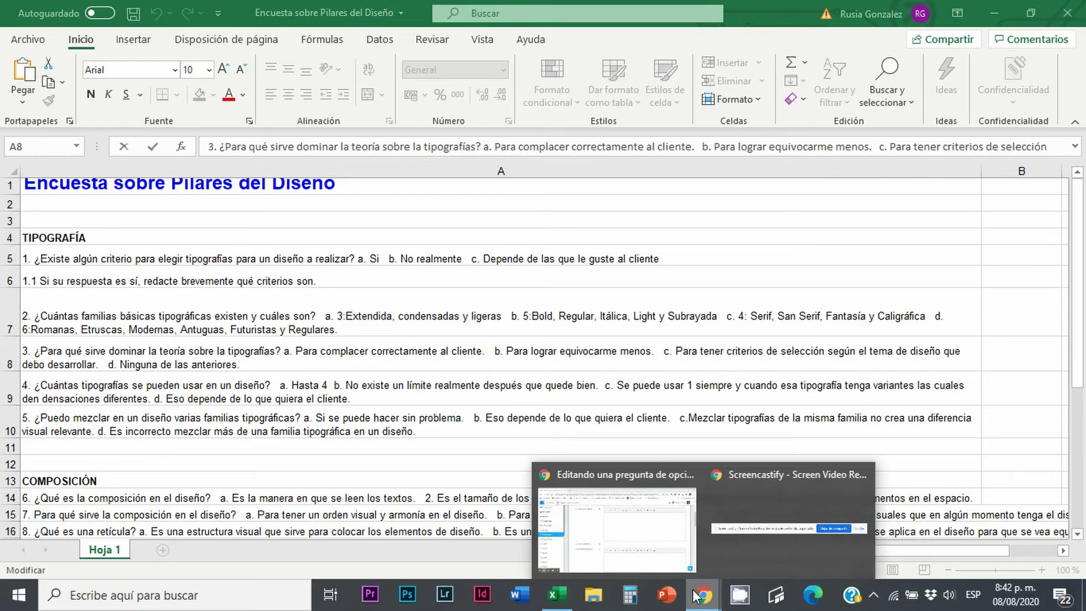
left_click(578, 510)
type("¿Para qué sirve dominar la teoría sobre la tipografías?")
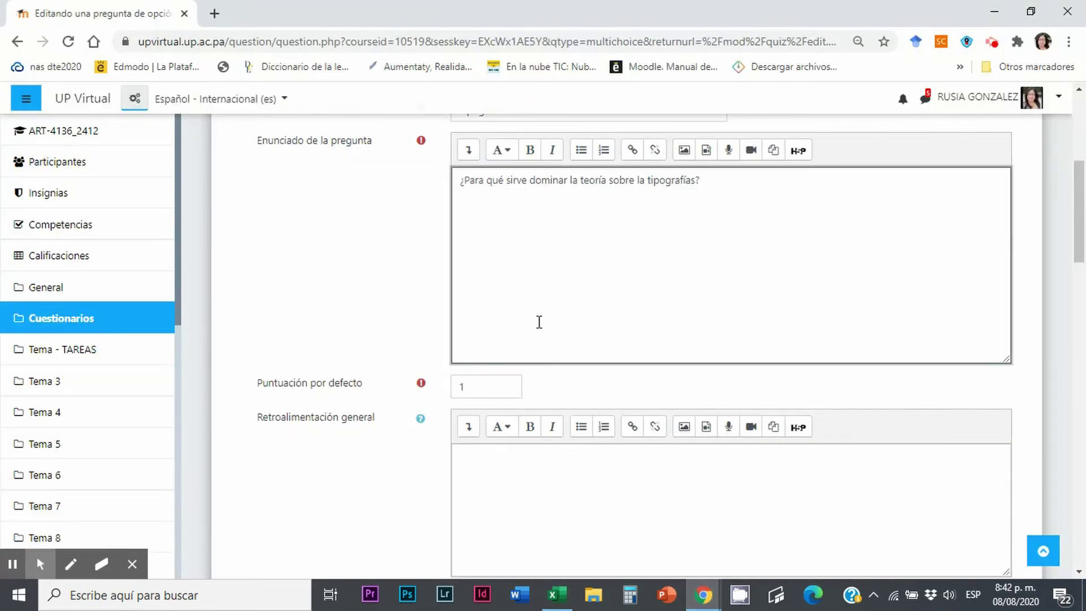
Set the question's default mark to 3 and its ID number to Tipo_2, leaving the general feedback empty
double_click(456, 390)
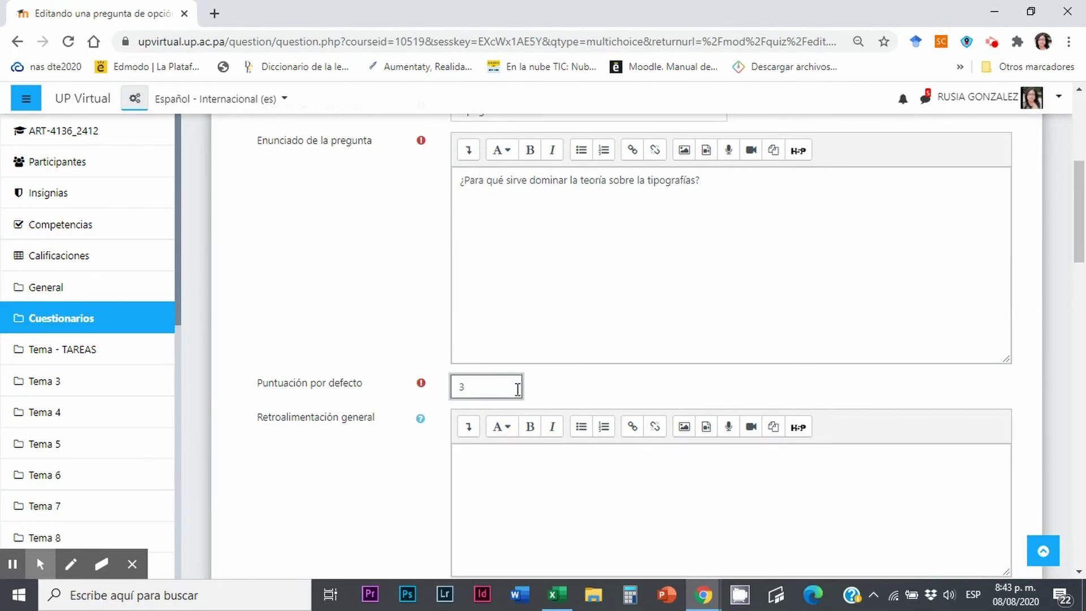
type("3")
left_click(575, 485)
scroll(575, 485, "down", 3)
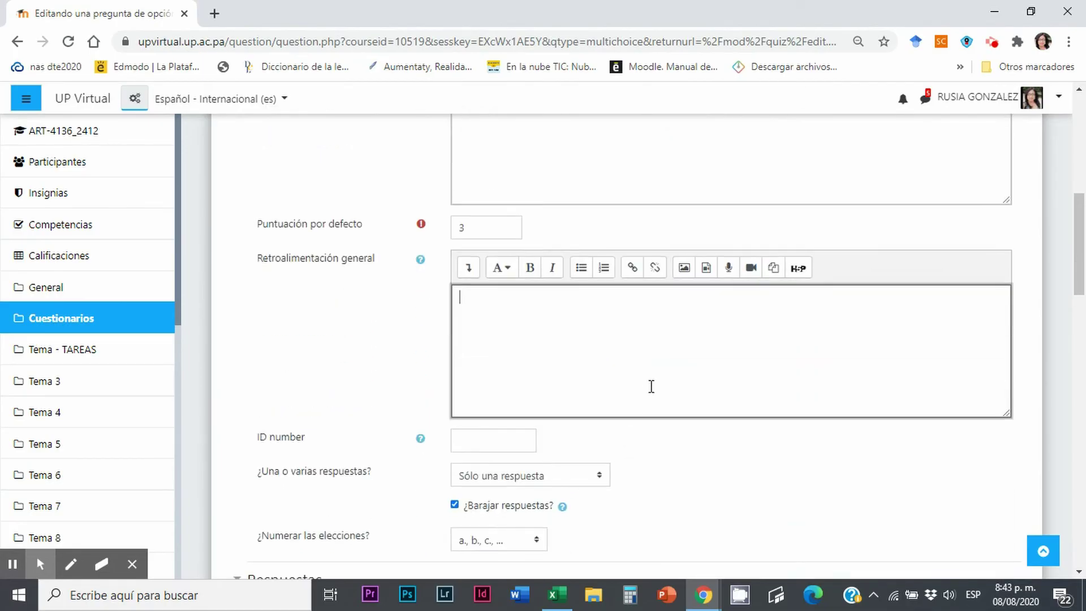
scroll(654, 378, "down", 3)
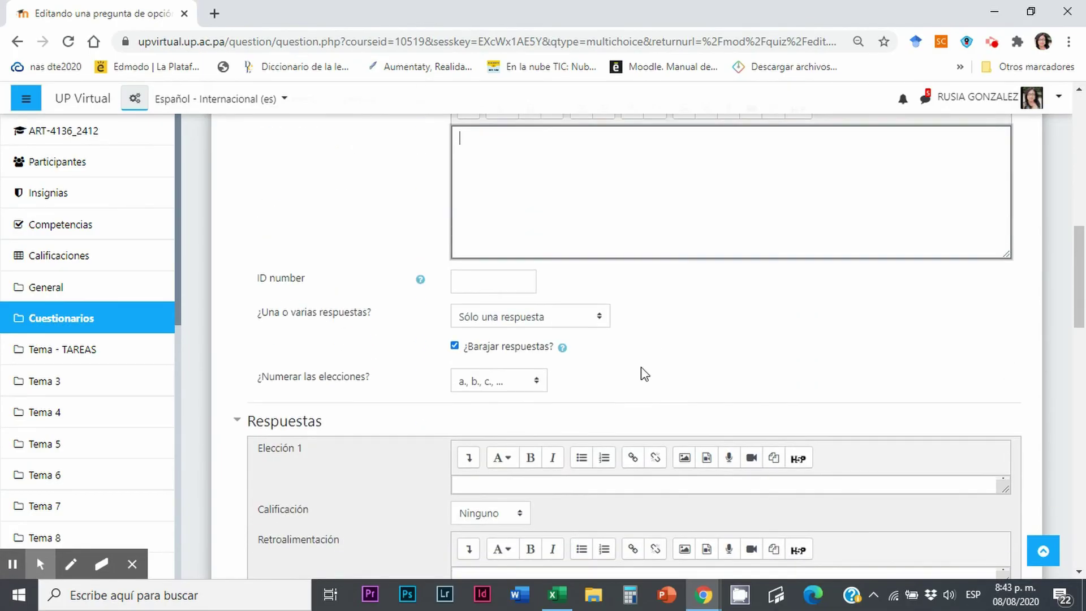
left_click(492, 284)
scroll(660, 333, "up", 10)
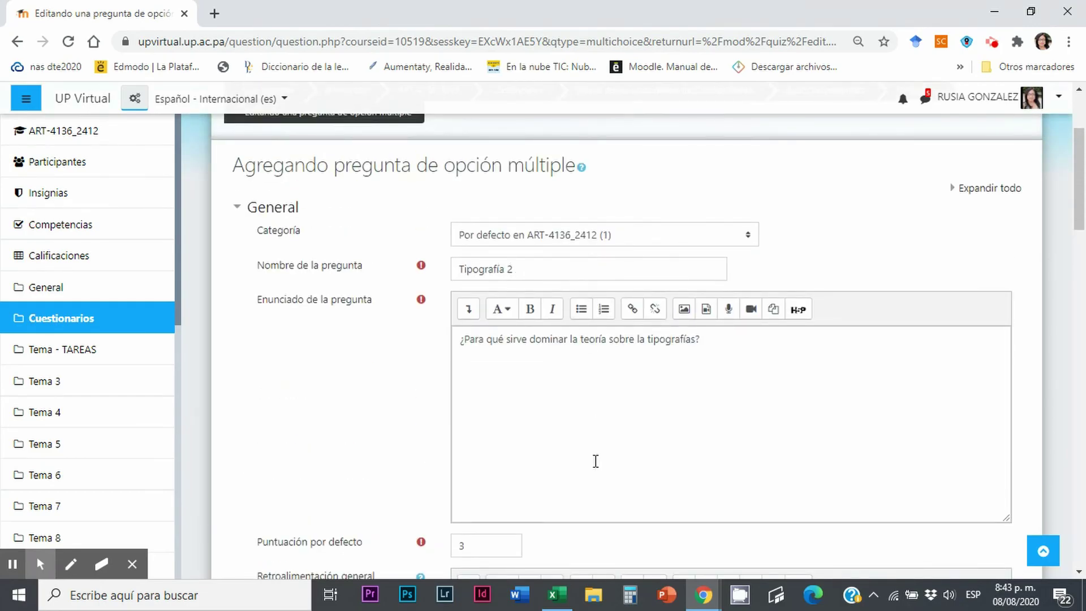
scroll(596, 461, "down", 7)
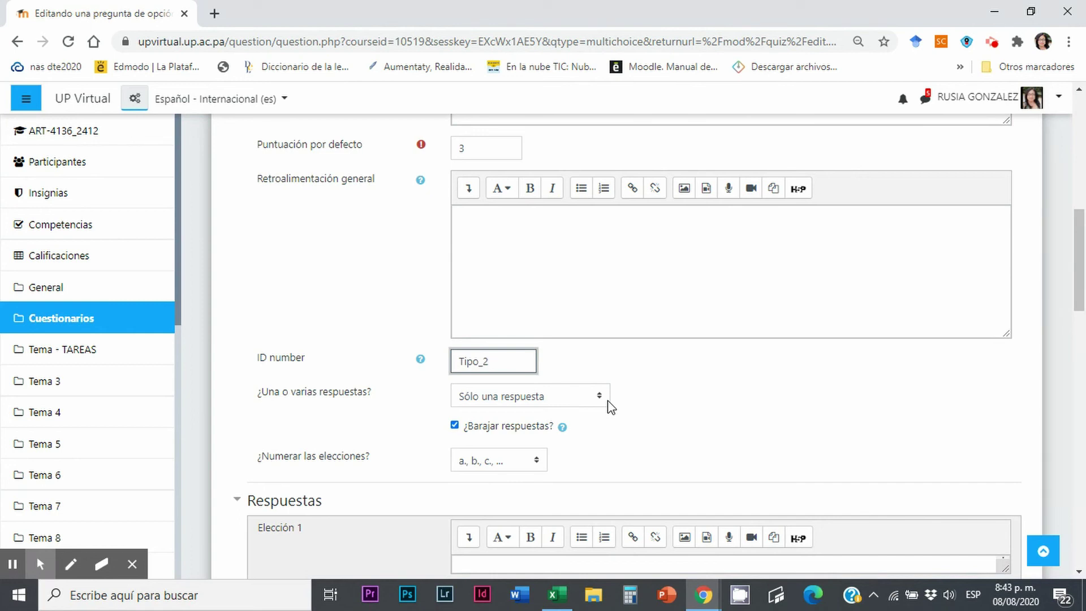
Keep the question single-answer and copy "Para complacer correctamente al cliente." from cell A8 of the Excel survey into Elección 1 in Moodle
left_click(599, 399)
left_click(598, 399)
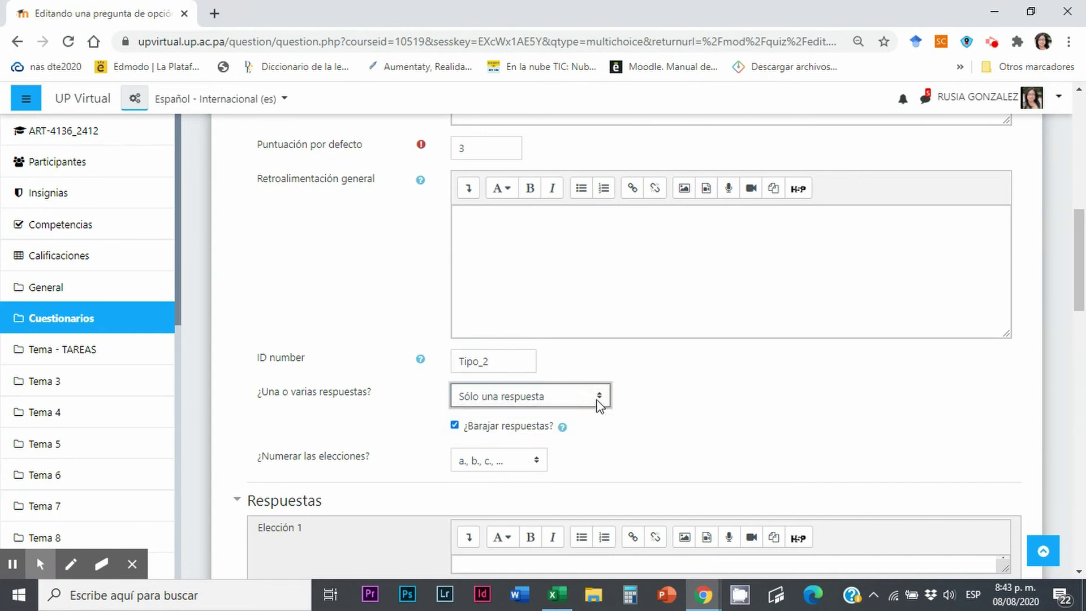
scroll(599, 403, "down", 3)
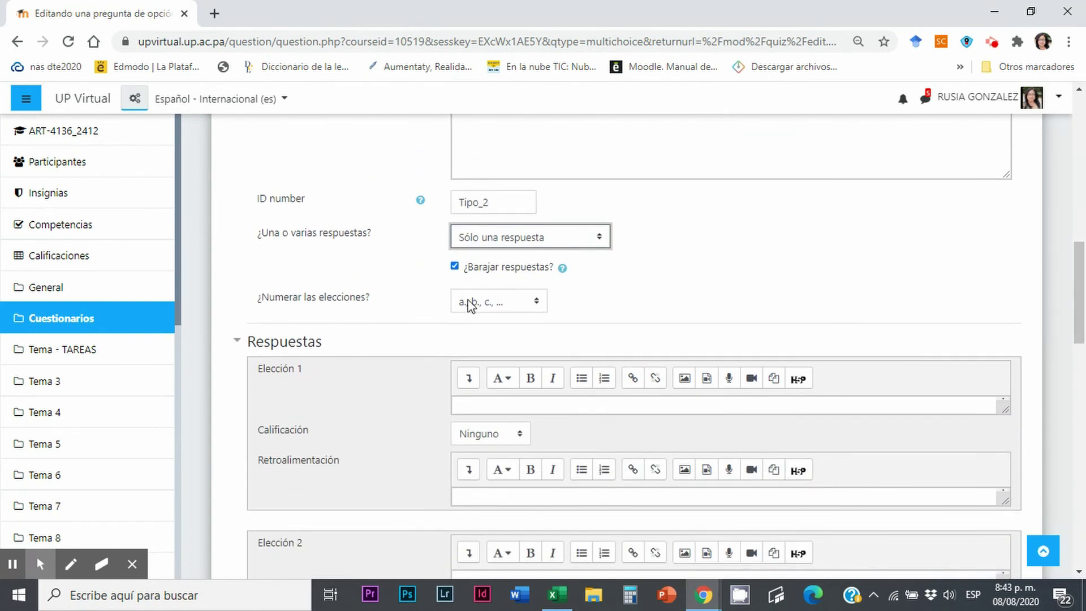
scroll(604, 346, "down", 3)
left_click(496, 242)
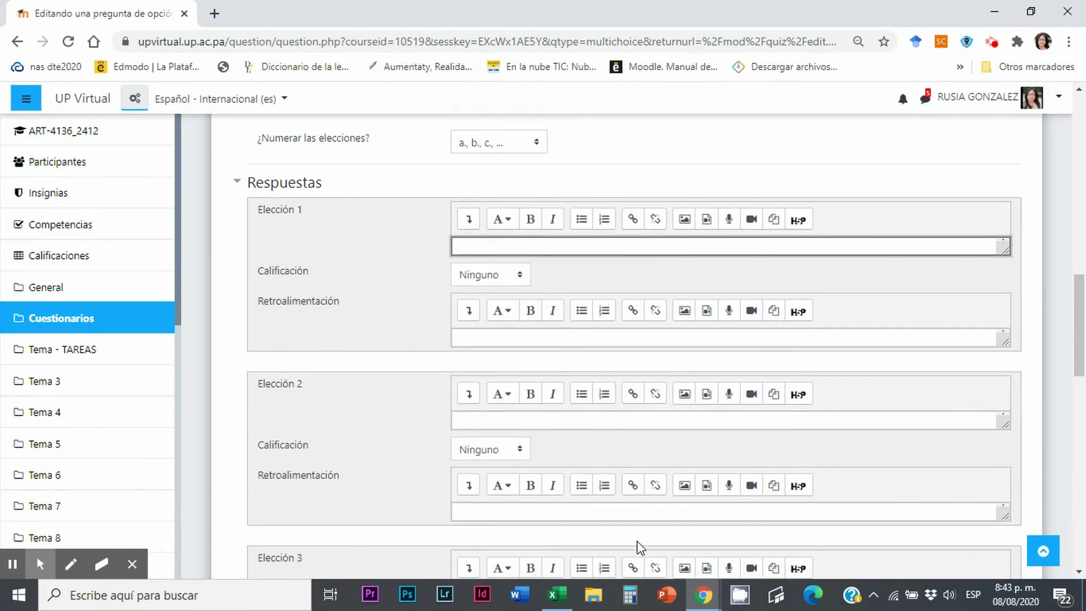
left_click(557, 594)
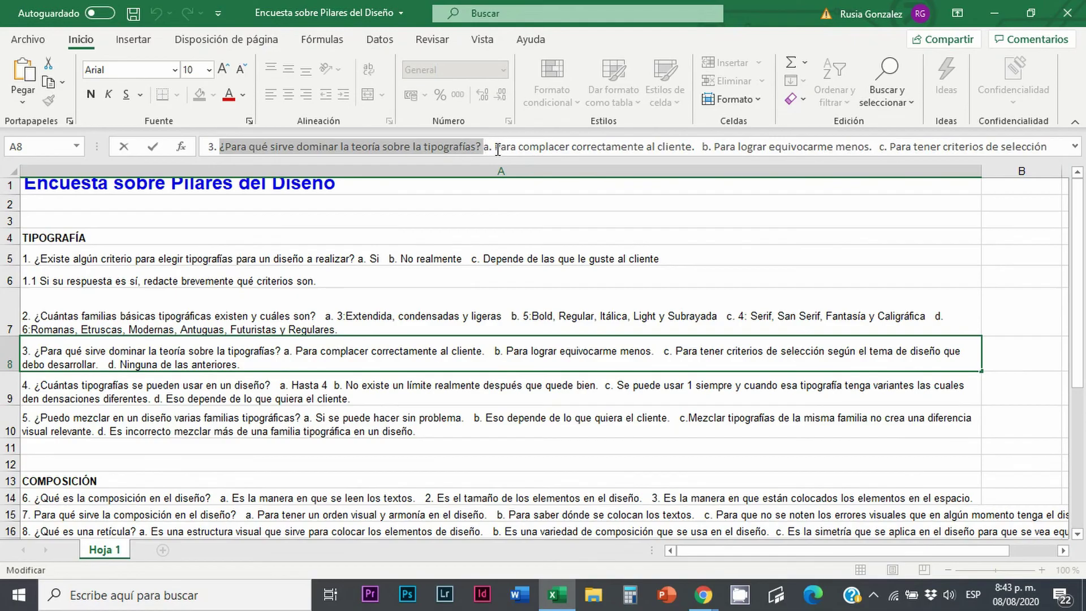
left_click_drag(496, 147, 696, 150)
key("ctrl+c")
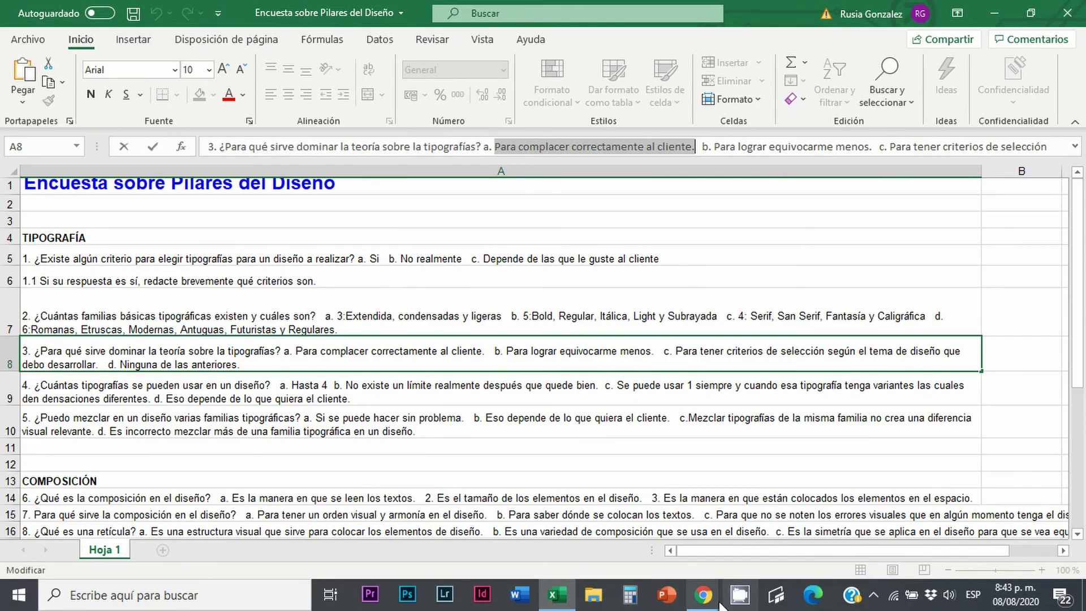
left_click(703, 594)
left_click(601, 480)
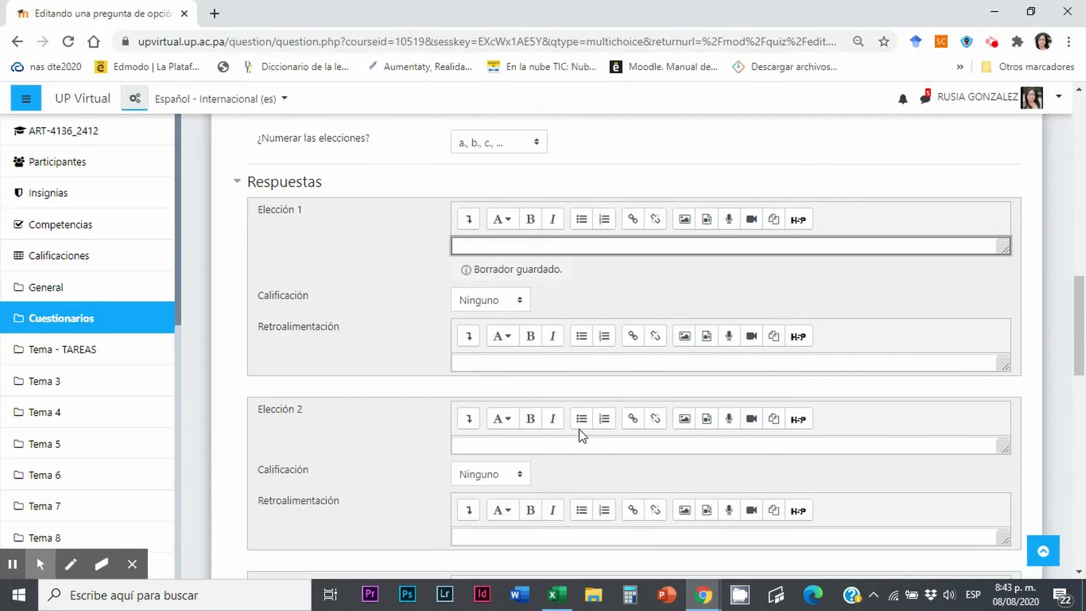
key("ctrl+v")
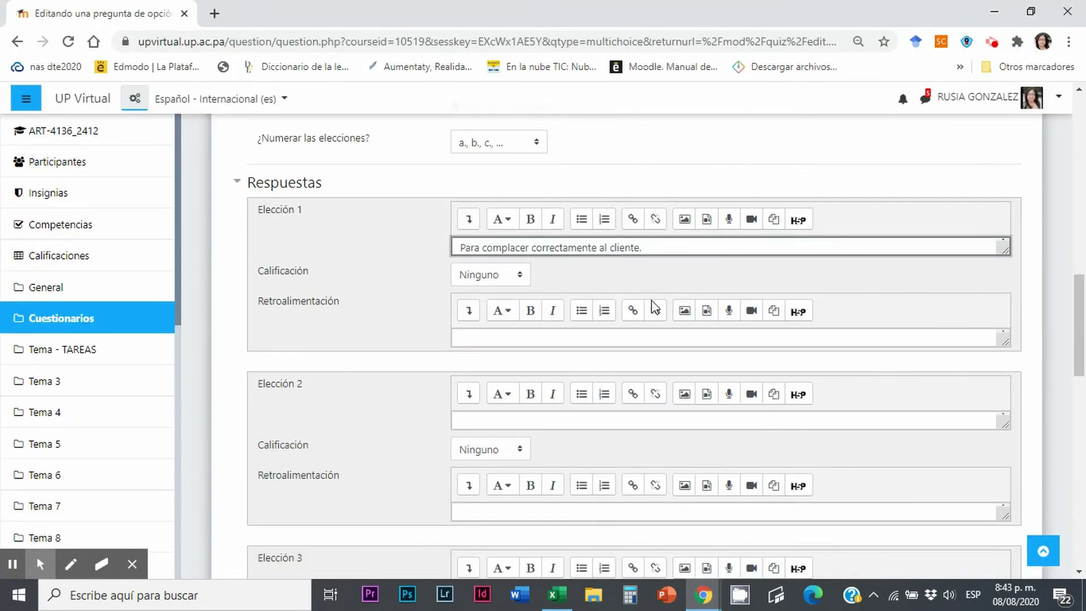
Copy "Para lograr equivocarme menos." from cell A8 of the Excel survey into the Elección 2 answer in Moodle
left_click(476, 421)
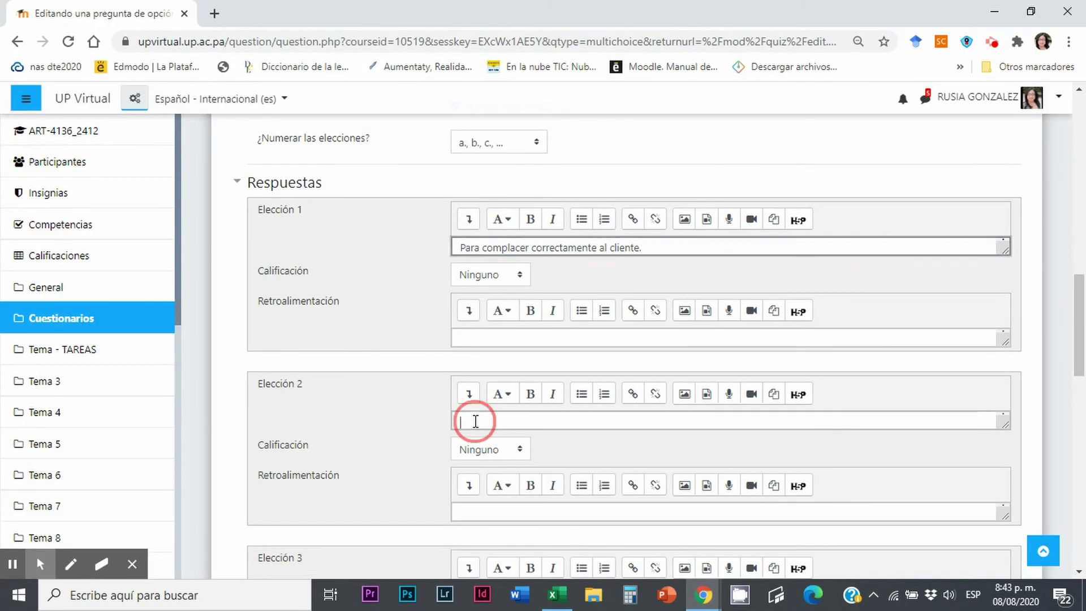
left_click(709, 603)
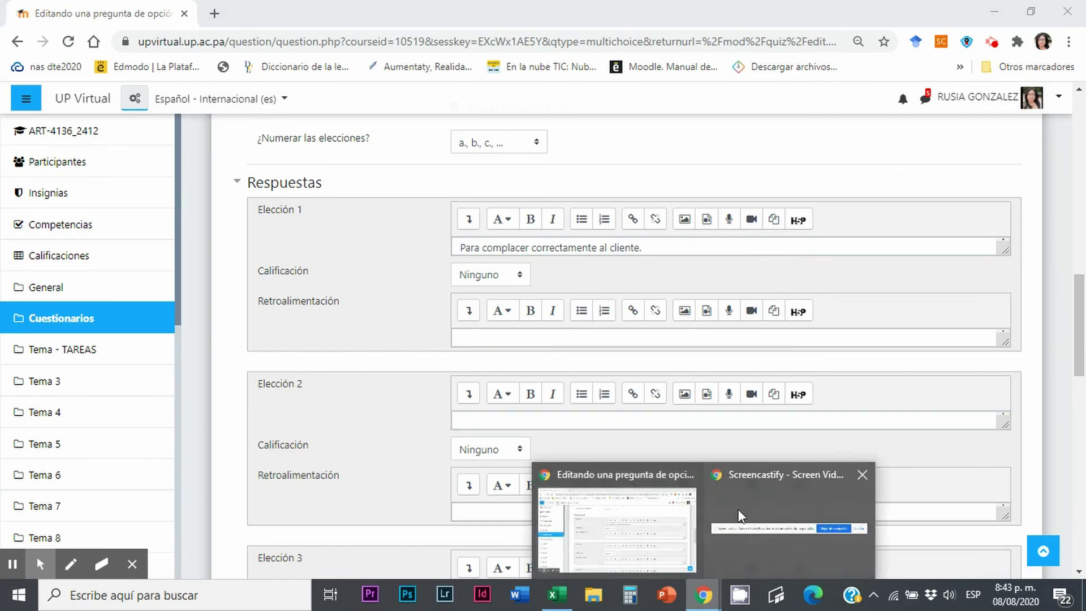
left_click(558, 595)
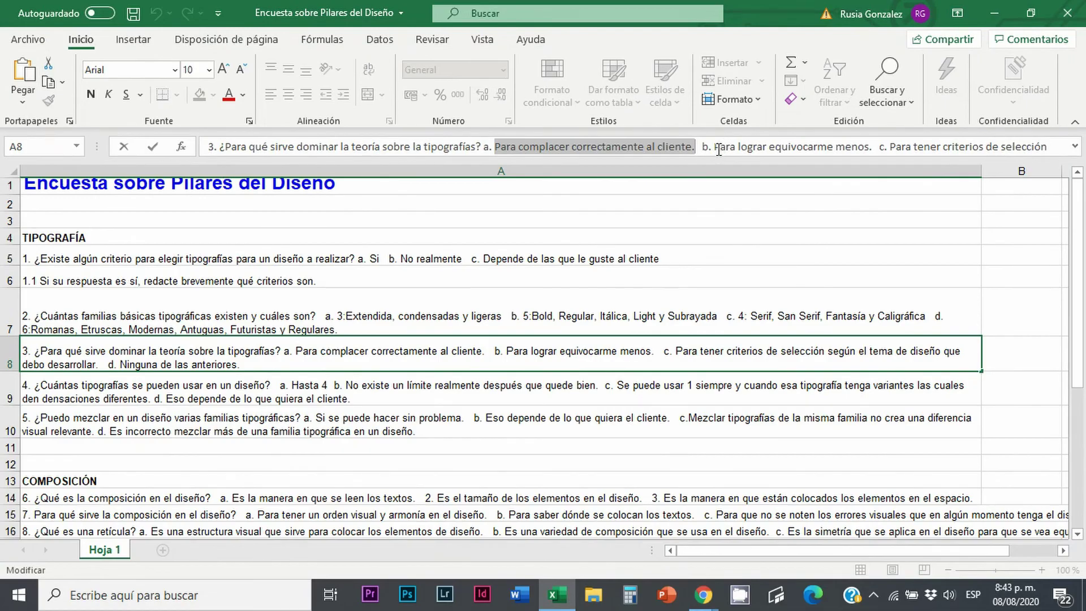
left_click_drag(716, 148, 872, 150)
key("ctrl+c")
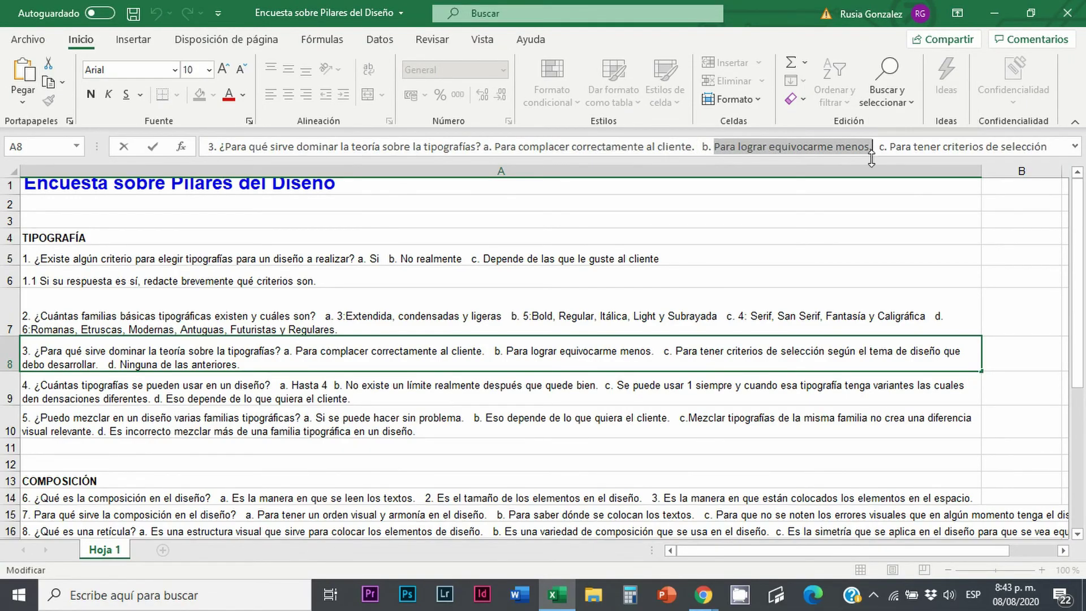
mouse_move(703, 601)
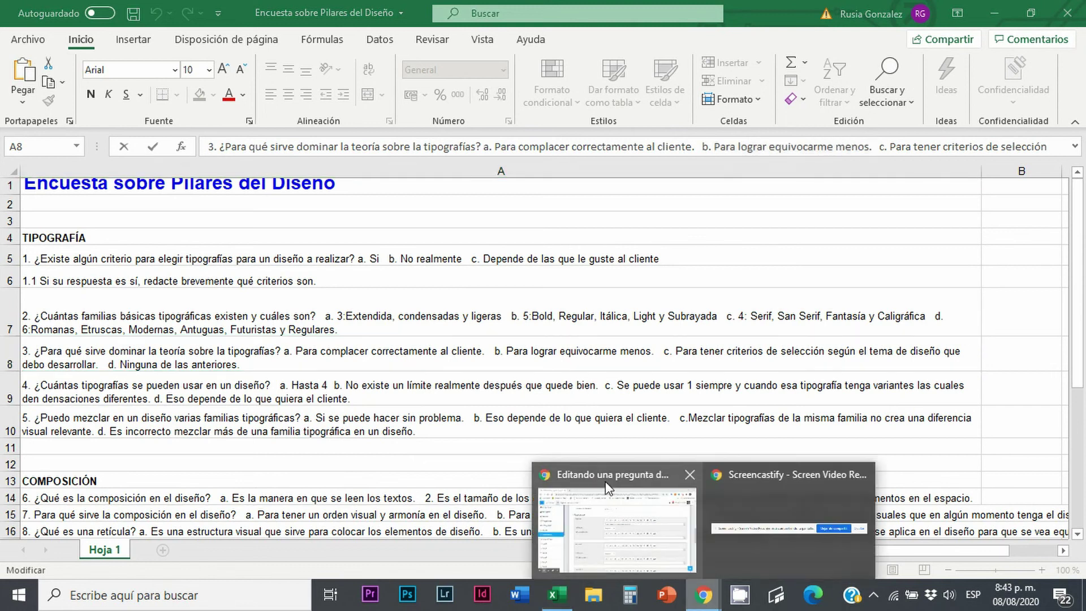
left_click(605, 477)
key("ctrl+v")
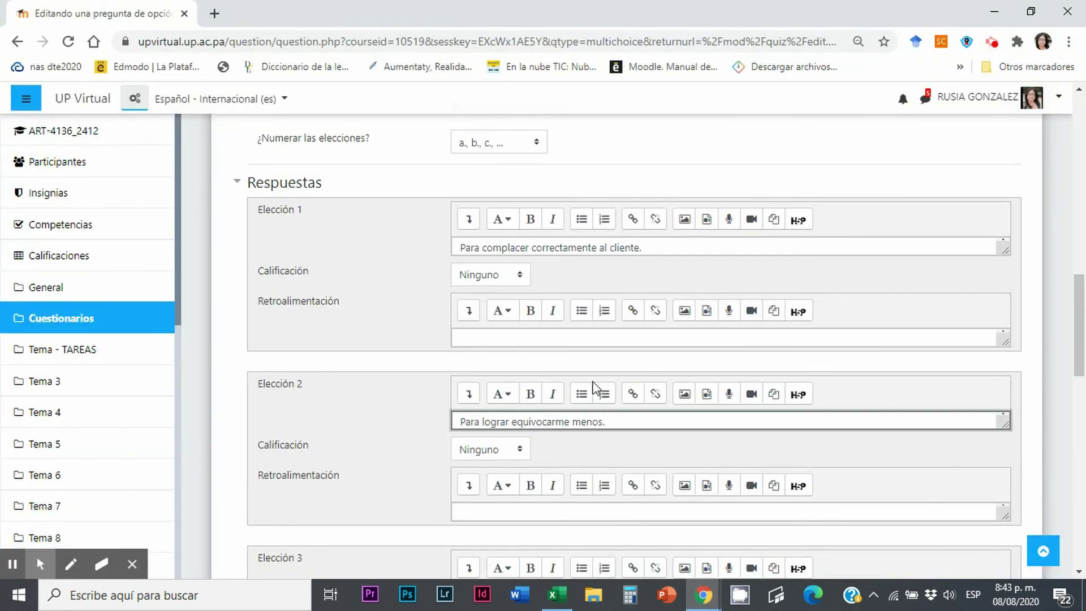
Copy "Para tener criterios de selección según el tema de diseño que debo desarrollar" from Excel cell A8 into the Elección 3 answer in Moodle
scroll(623, 415, "down", 3)
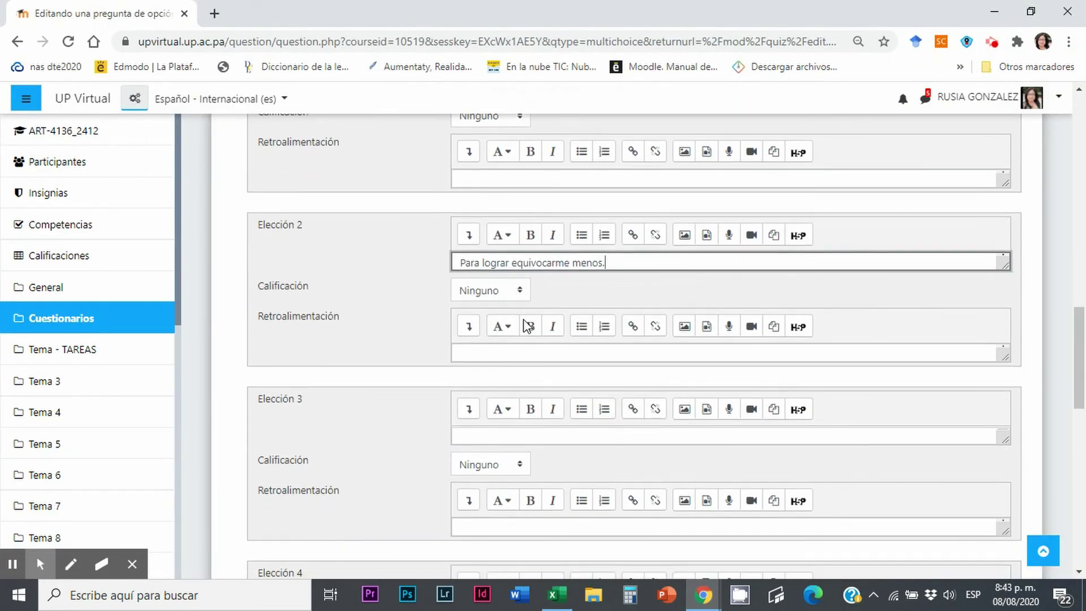
left_click(471, 433)
scroll(628, 450, "down", 5)
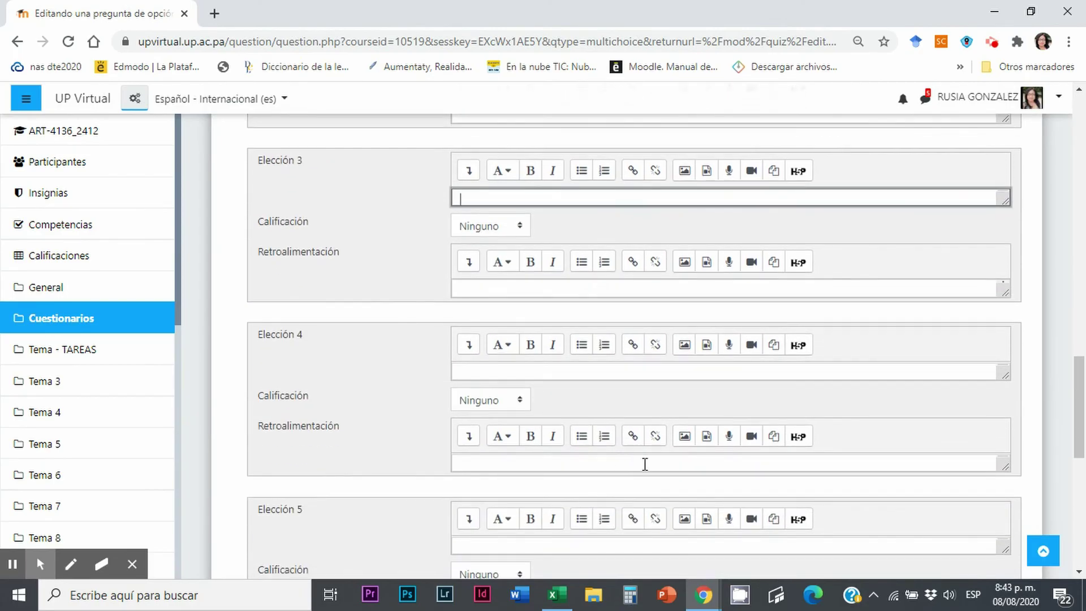
left_click(557, 594)
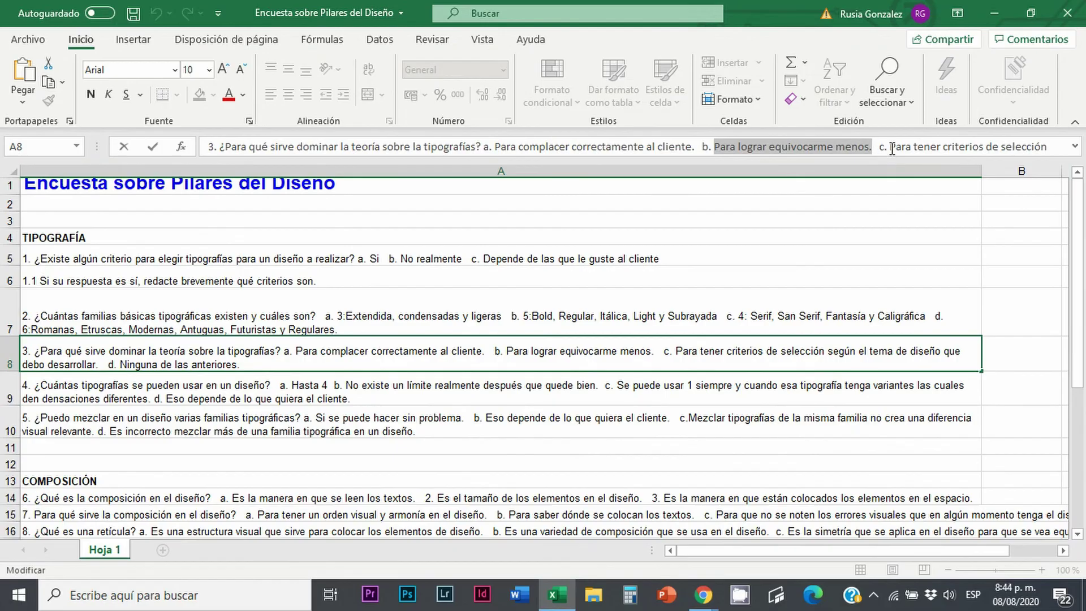
left_click_drag(890, 147, 1042, 146)
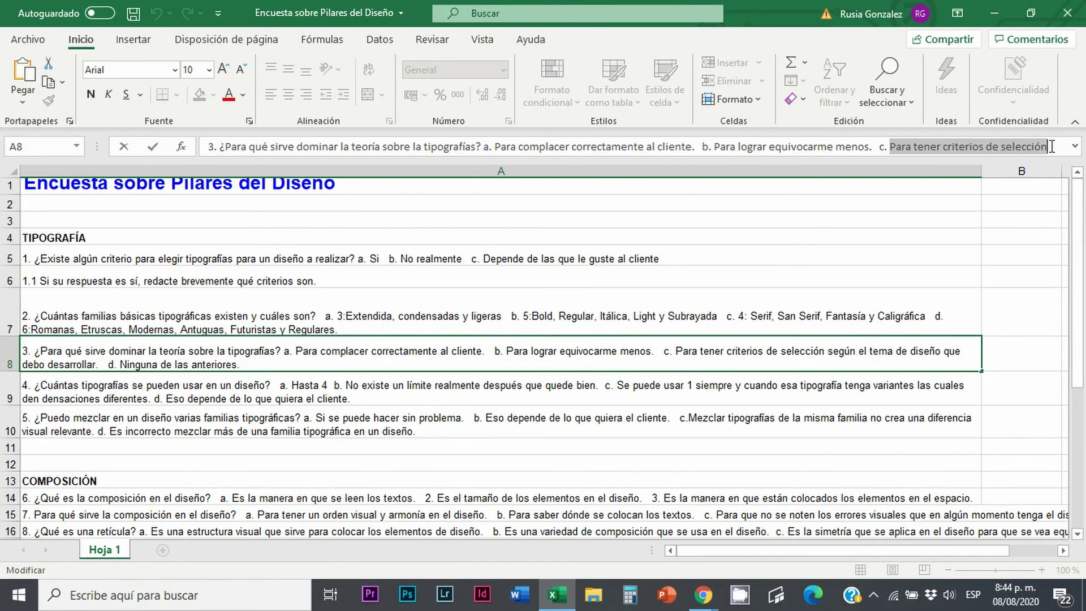
left_click_drag(1048, 151, 1046, 156)
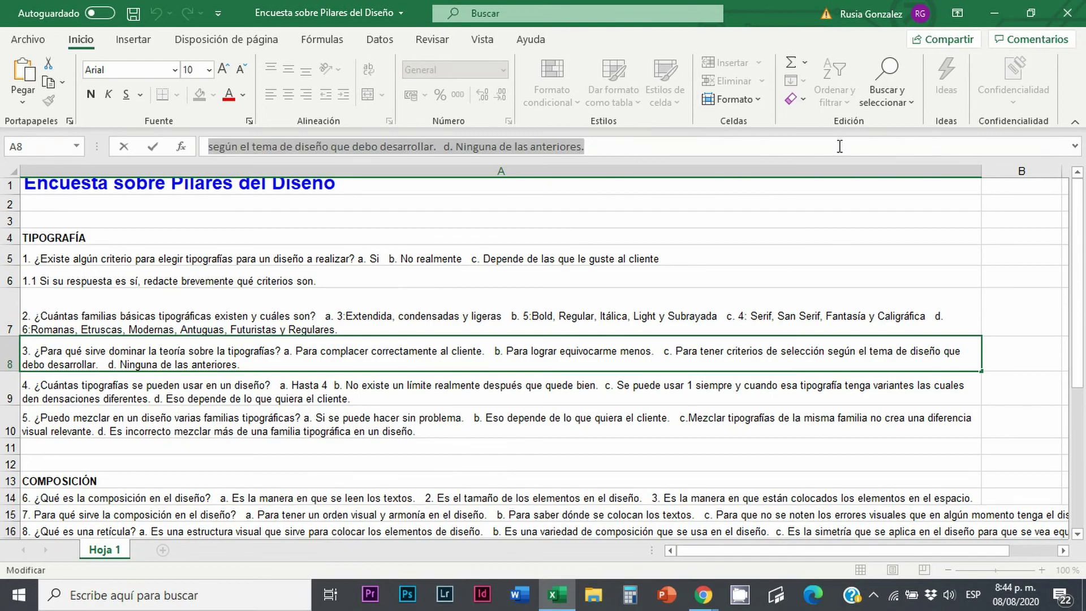
left_click_drag(839, 147, 447, 155)
key("ctrl+c")
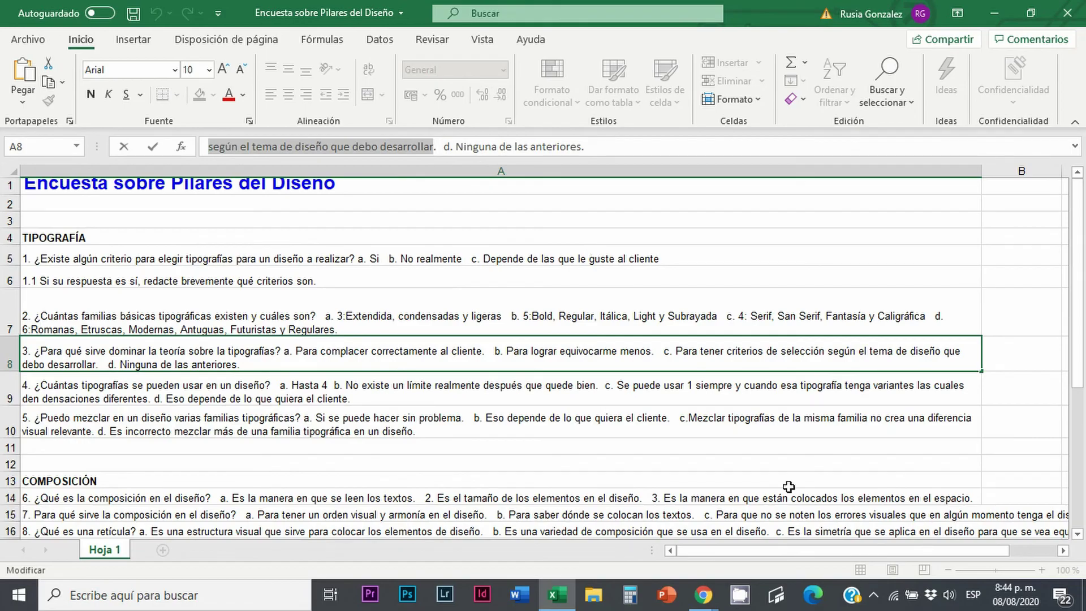
mouse_move(703, 594)
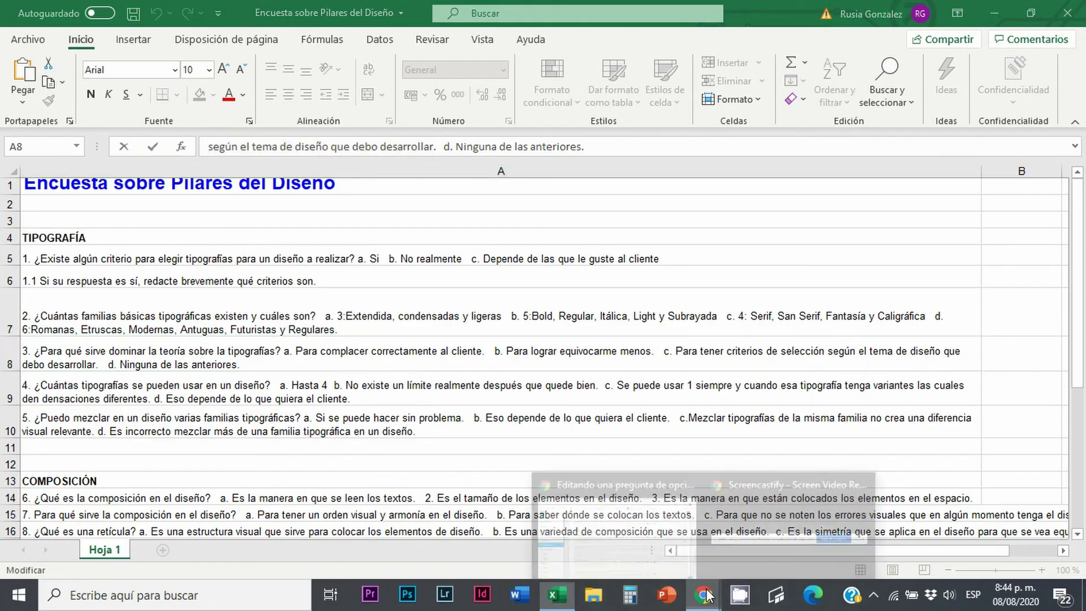
left_click(639, 527)
key("ctrl+v")
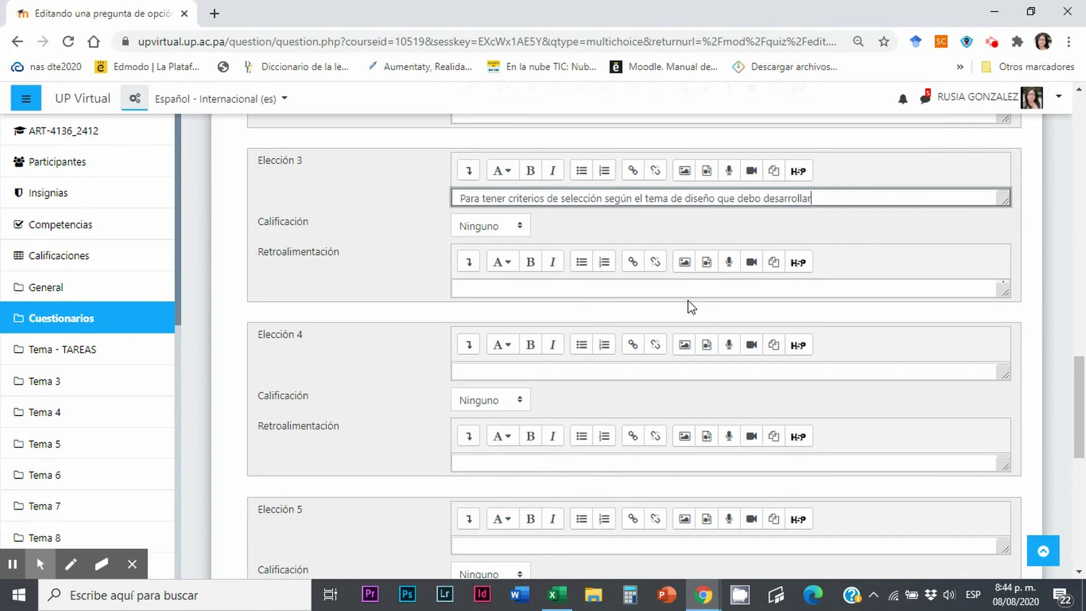
Copy "Ninguna de las anteriores." from cell A8 of the Excel survey into the Elección 4 answer in Moodle
left_click(468, 368)
left_click(548, 601)
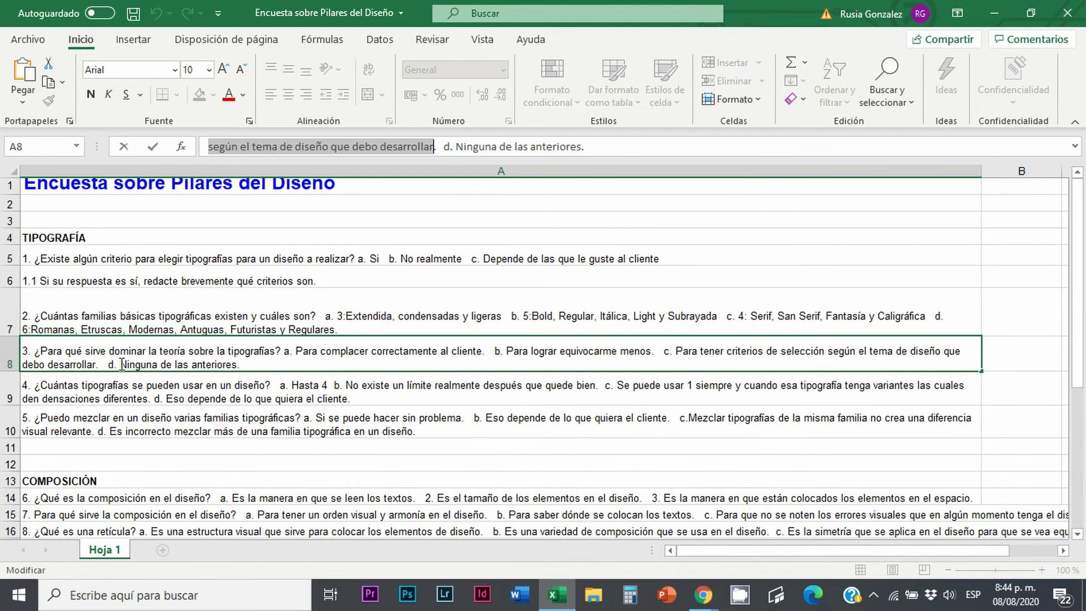
left_click_drag(121, 364, 237, 362)
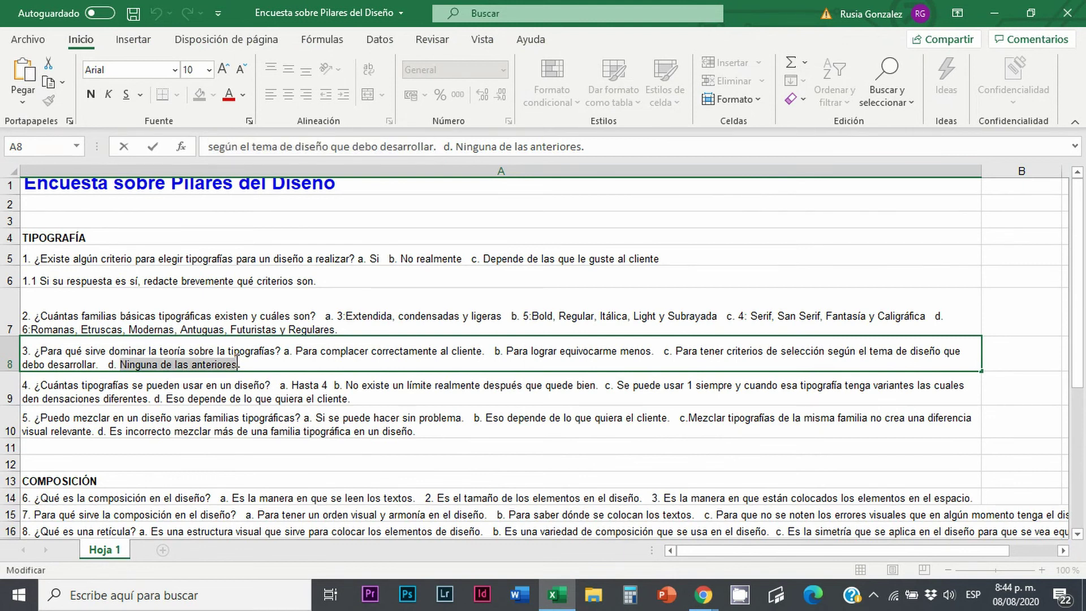
left_click(702, 599)
left_click(617, 473)
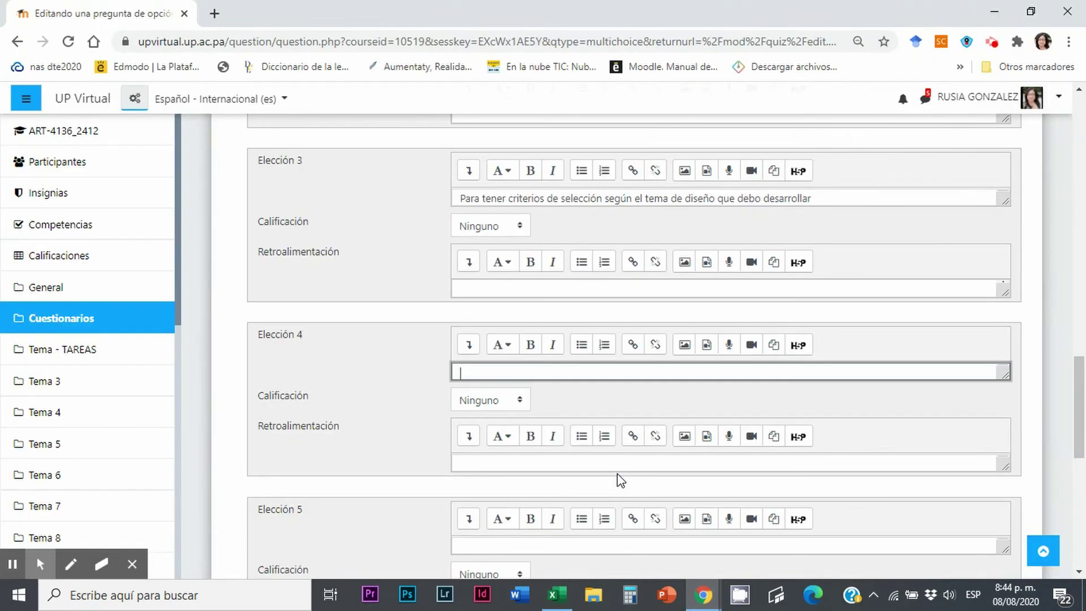
type("Ninguna de las anteriores.")
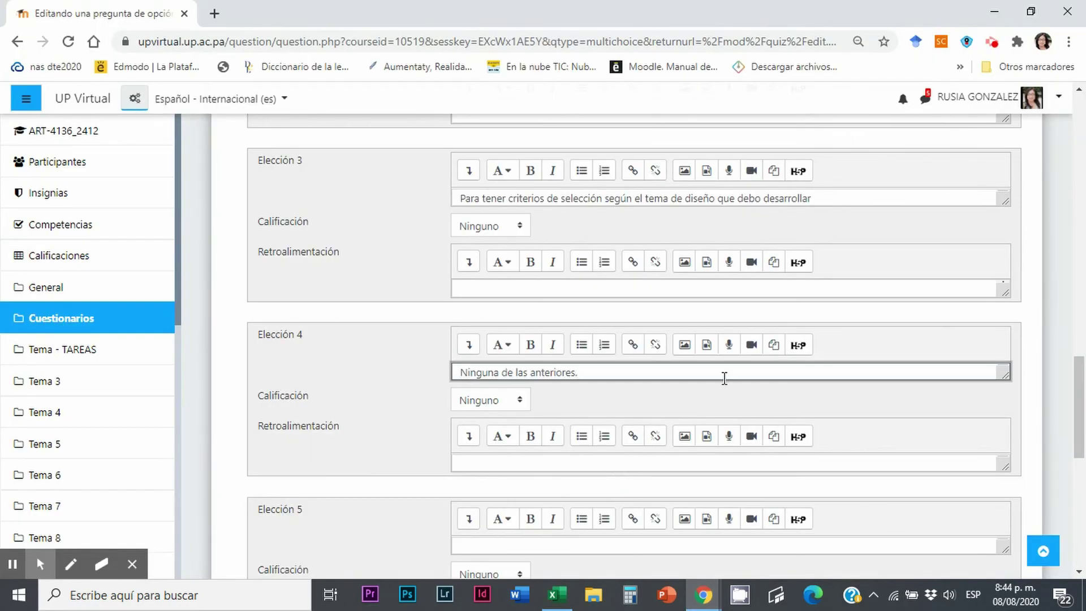
Set the grade of Elección 3 to 100% as the correct answer
scroll(592, 311, "up", 1)
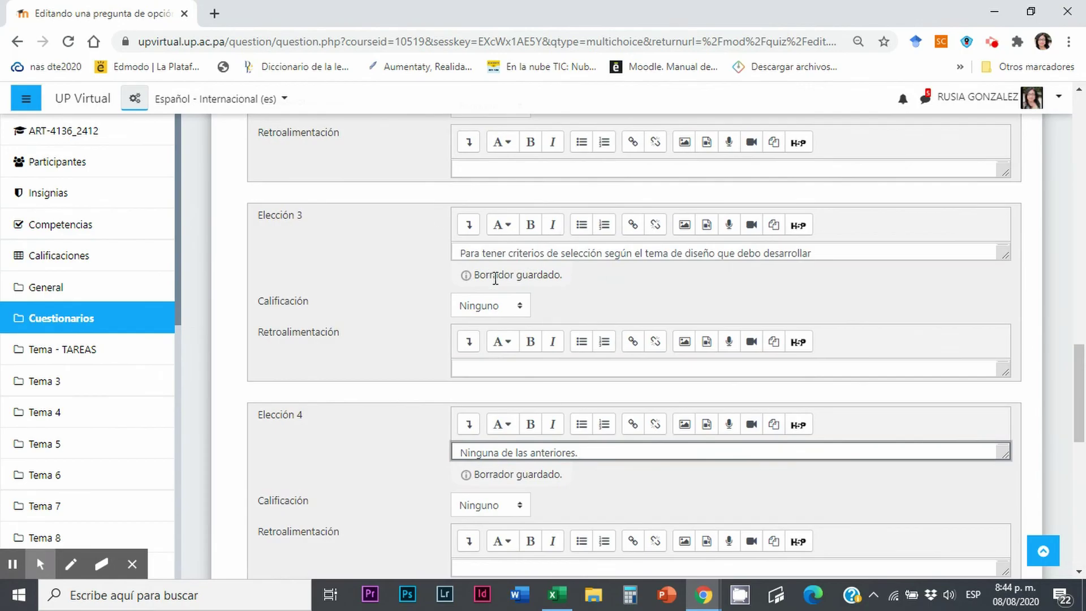
left_click(518, 306)
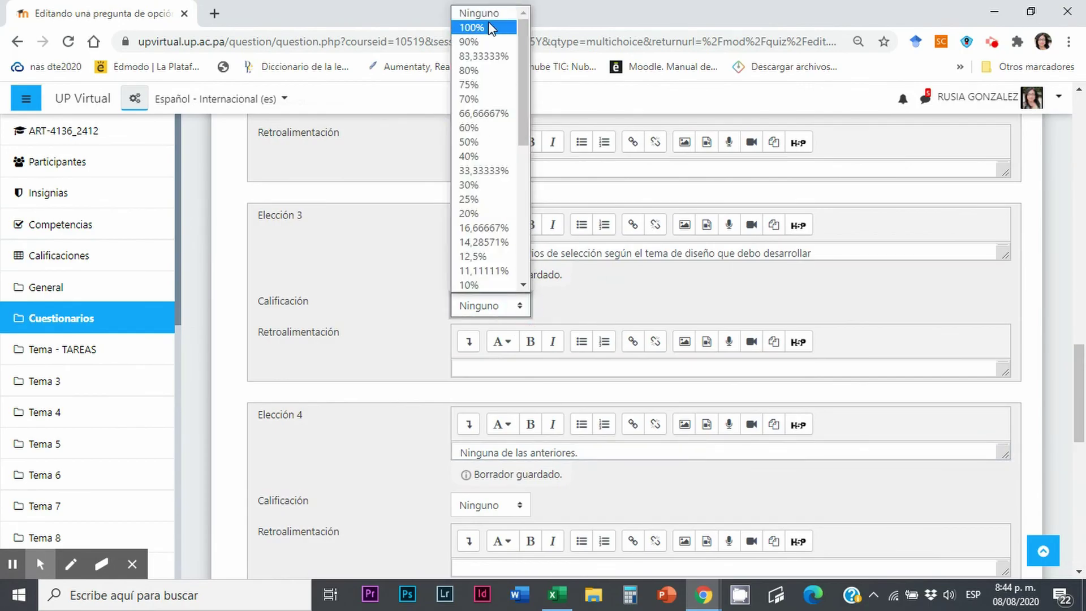
left_click(490, 27)
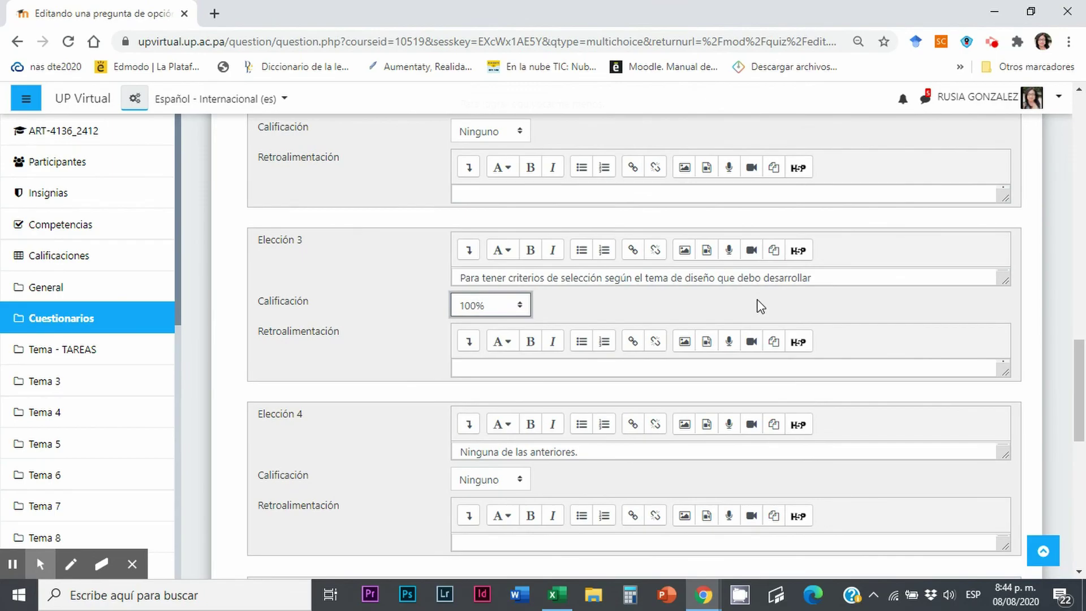
Upload the Mafalda picture 8cba5d214c5f756cb3dfba3d009c9a8f_XL from the Imágenes folder as the image for Elección 3's feedback
scroll(761, 306, "down", 4)
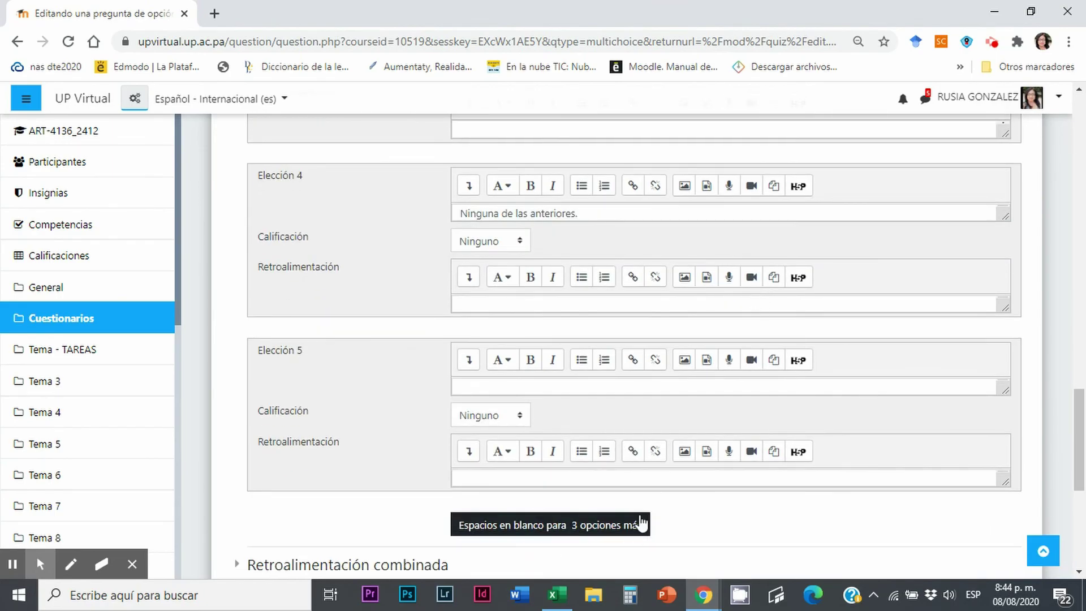
scroll(788, 512, "down", 3)
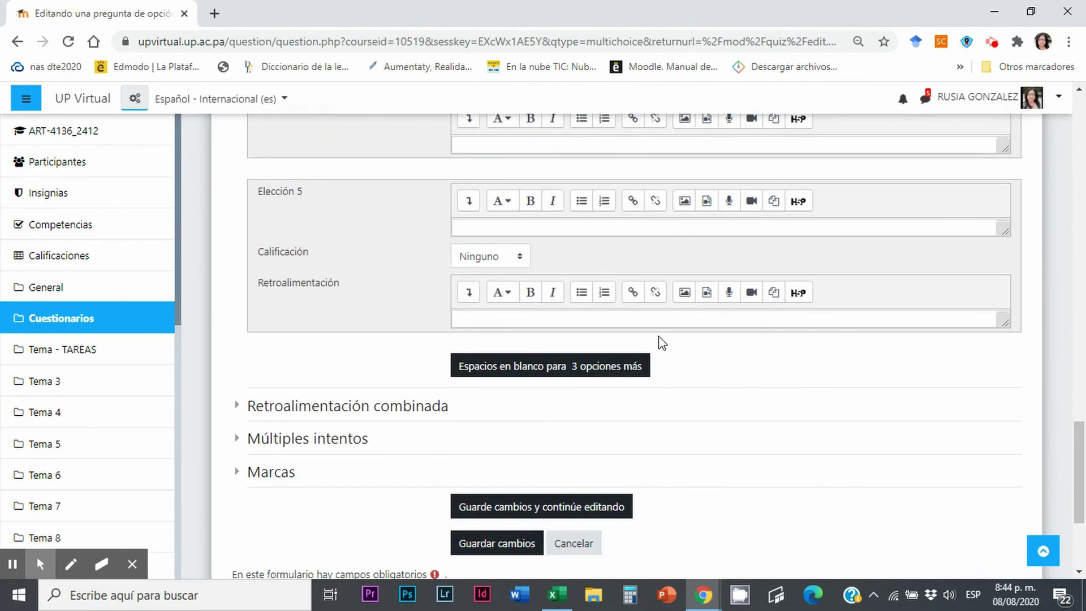
scroll(577, 439, "down", 3)
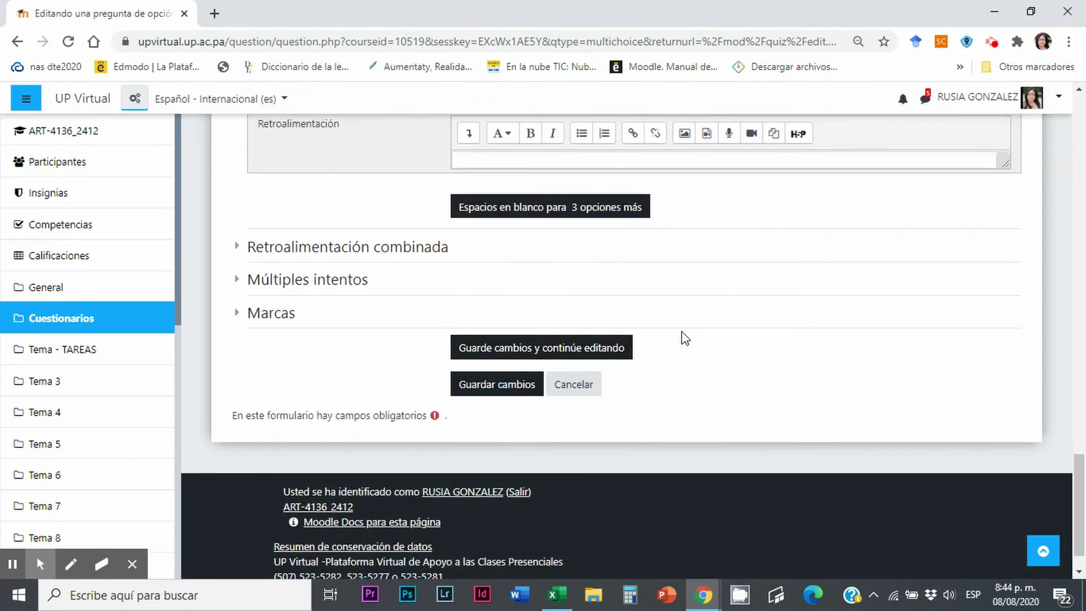
scroll(683, 336, "up", 8)
scroll(685, 338, "up", 2)
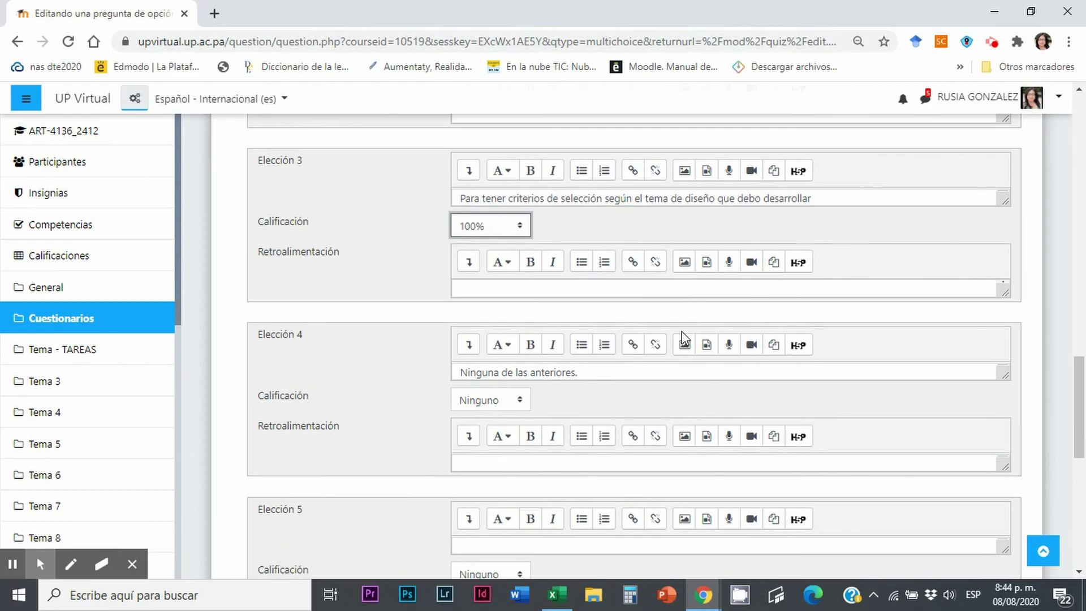
left_click(469, 290)
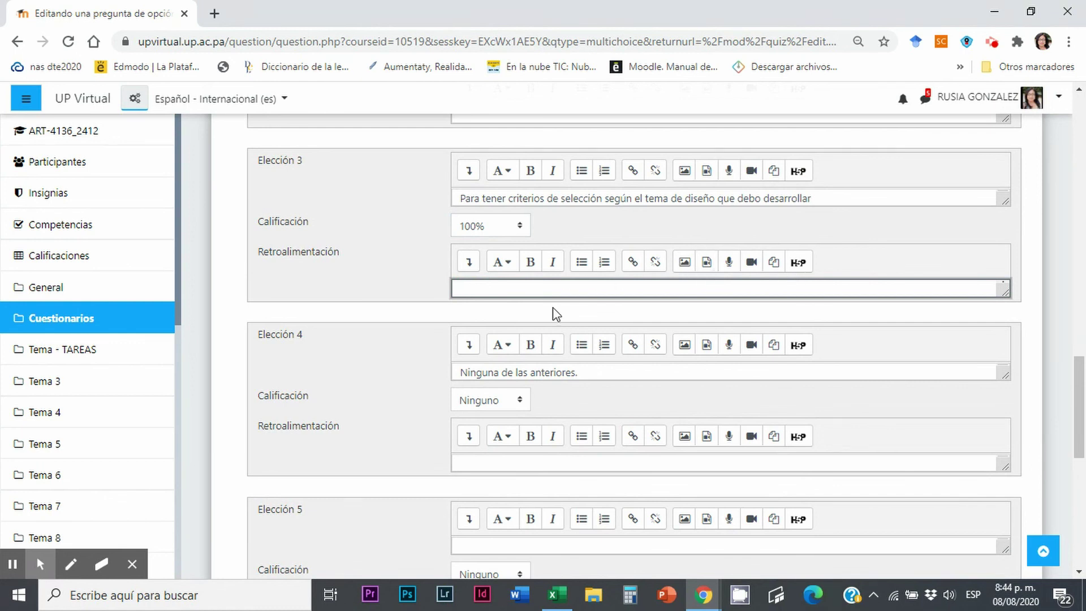
left_click(686, 264)
left_click(517, 271)
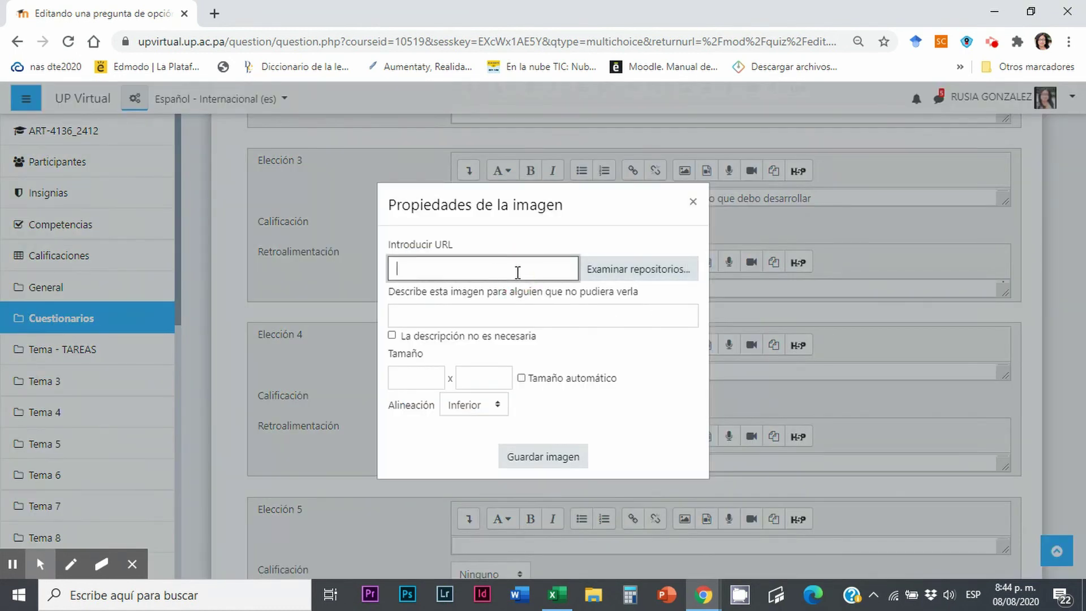
left_click(650, 268)
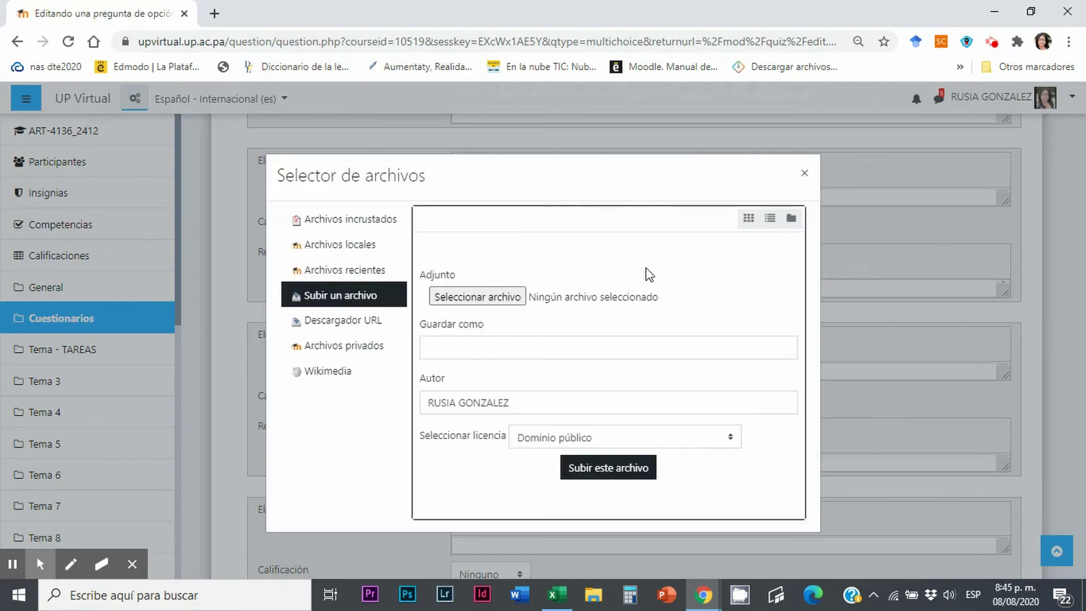
left_click(450, 297)
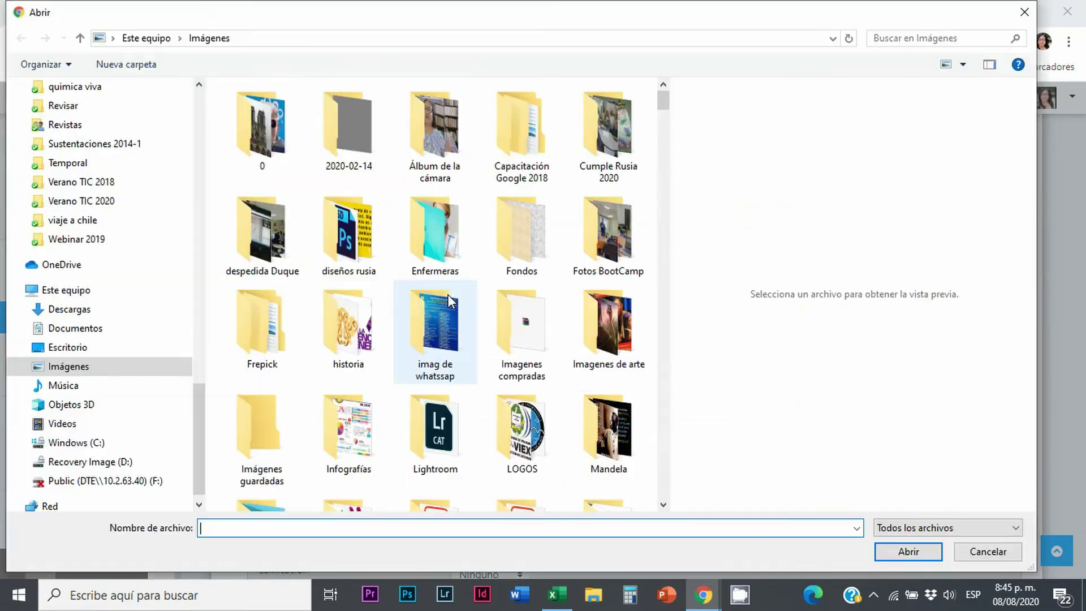
scroll(507, 386, "down", 5)
scroll(507, 387, "down", 3)
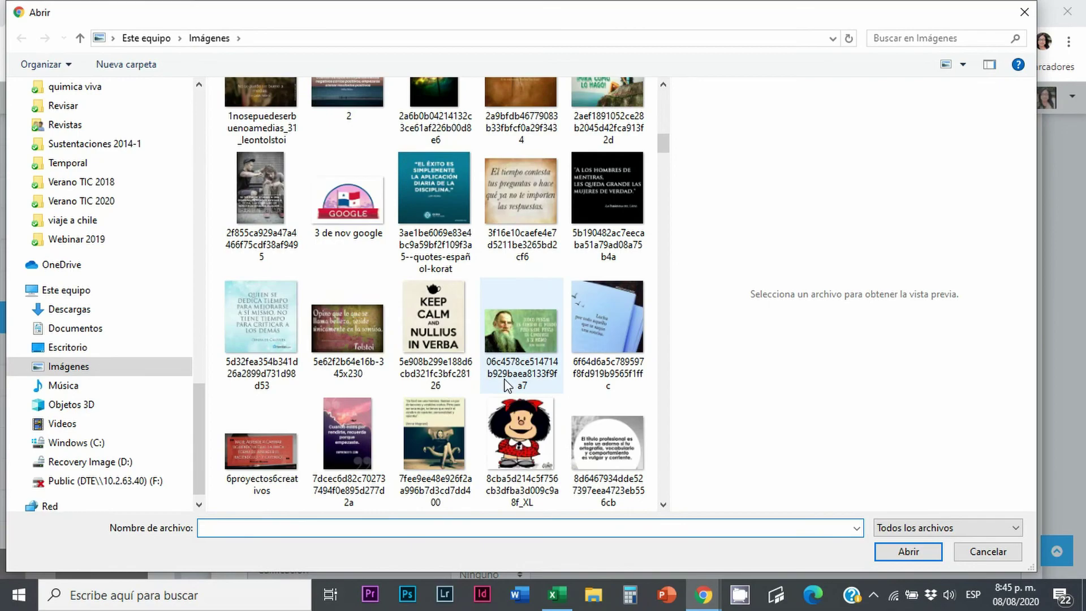
left_click(521, 425)
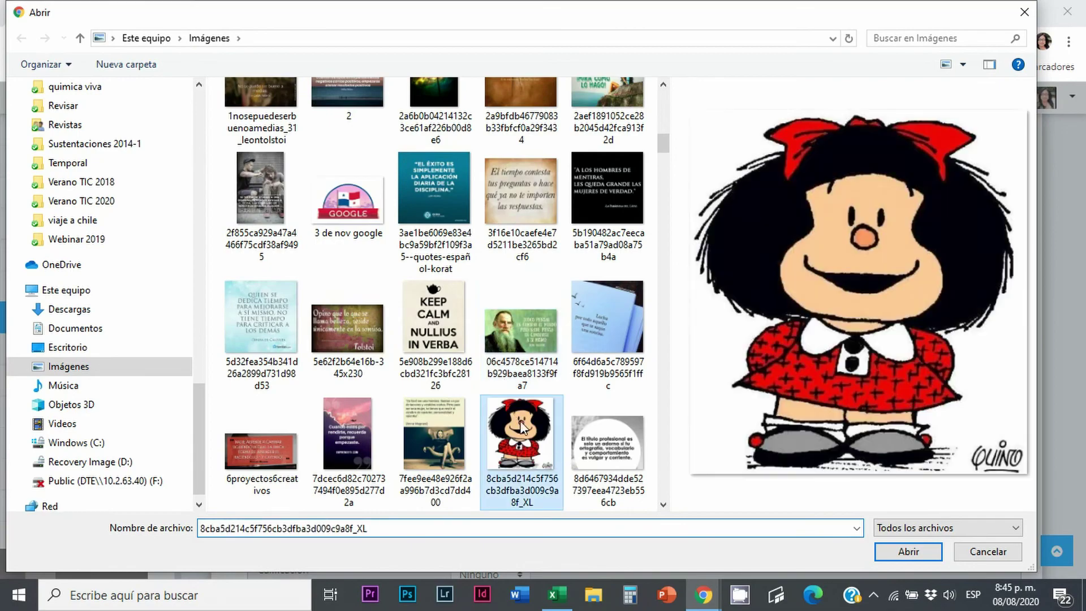
left_click(908, 552)
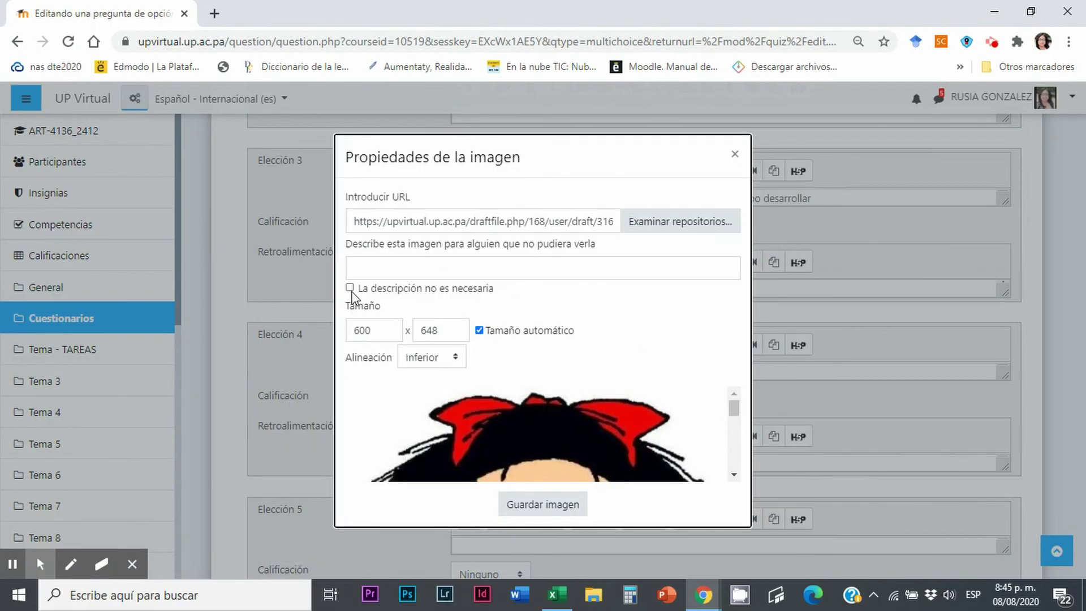
Insert the uploaded image with its description marked as unnecessary and enlarge the Elección 3 feedback box
left_click(350, 289)
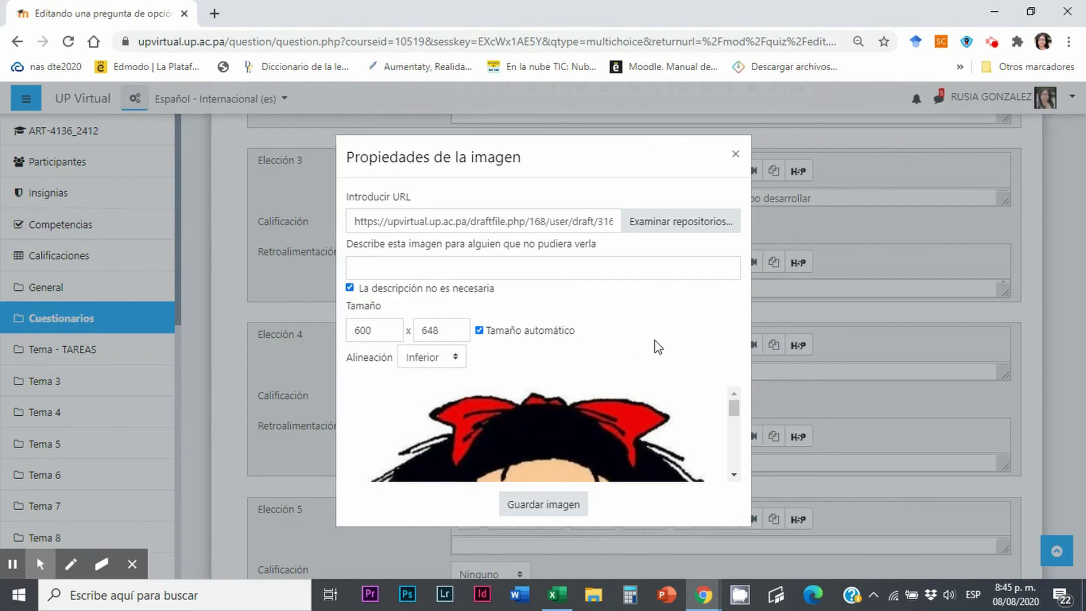
left_click(537, 504)
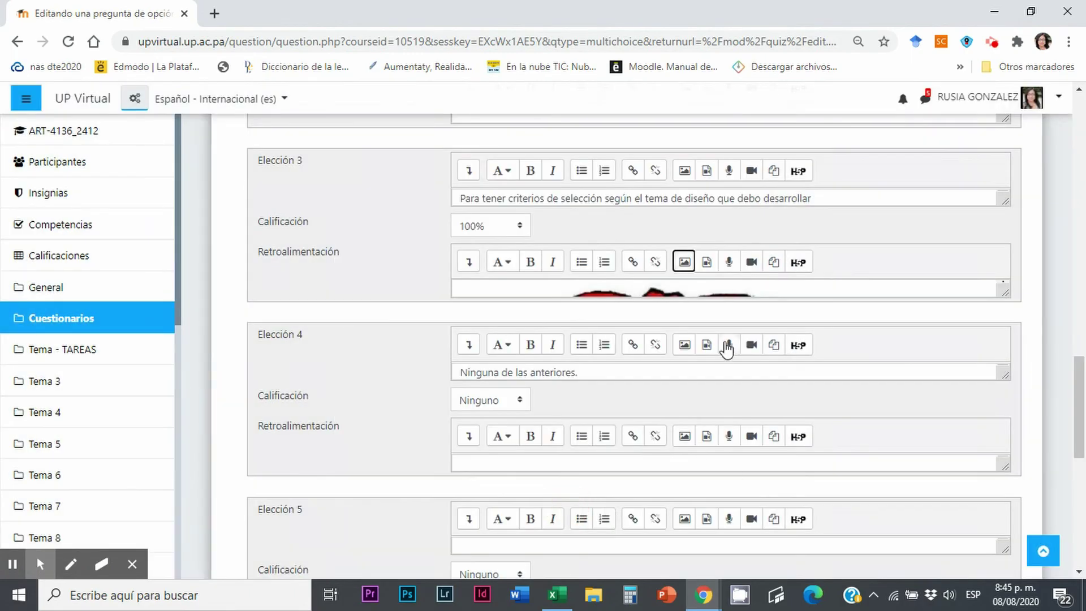
mouse_move(1005, 291)
left_mouse_down()
mouse_move(1009, 447)
mouse_move(1001, 363)
left_mouse_up()
Save the Tipografía 2 question and continue editing it
scroll(837, 343, "down", 3)
scroll(819, 342, "down", 10)
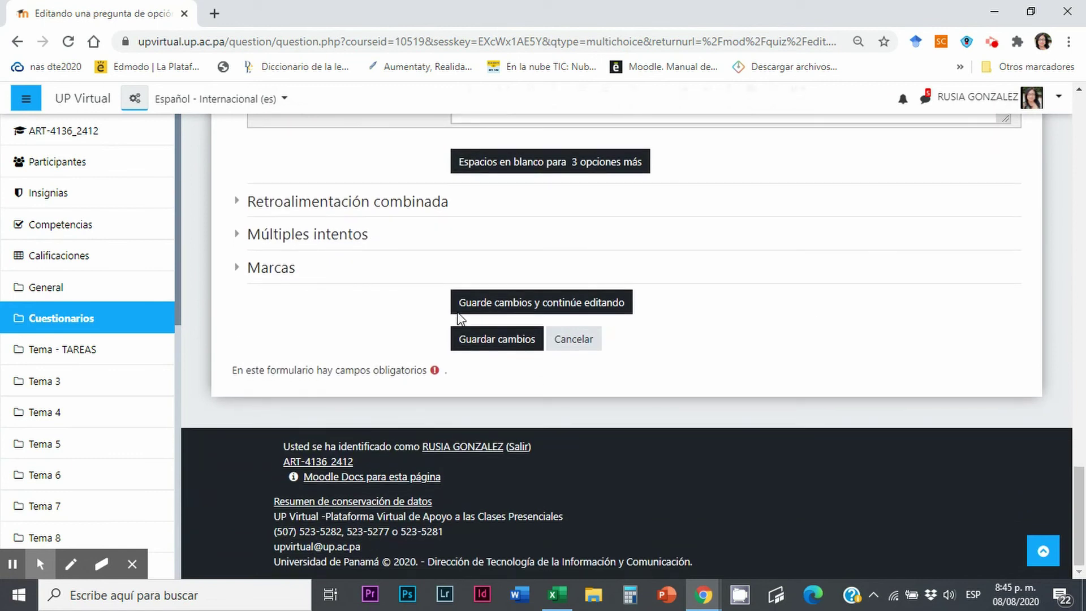
left_click(504, 305)
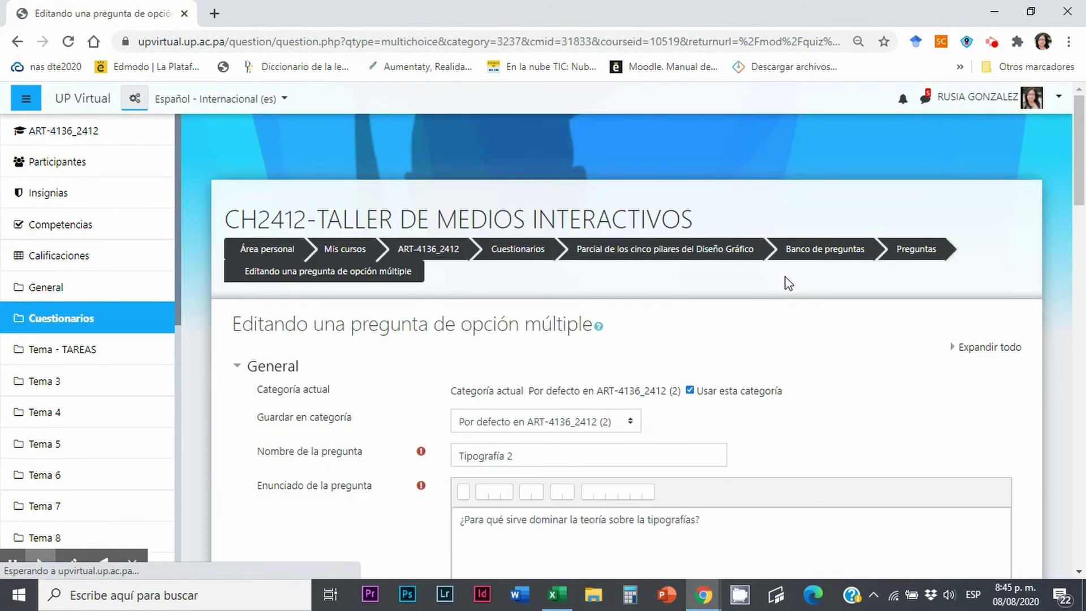
Check the answers of Tipografía 2 and save the question to return to the quiz's question list
scroll(759, 330, "down", 14)
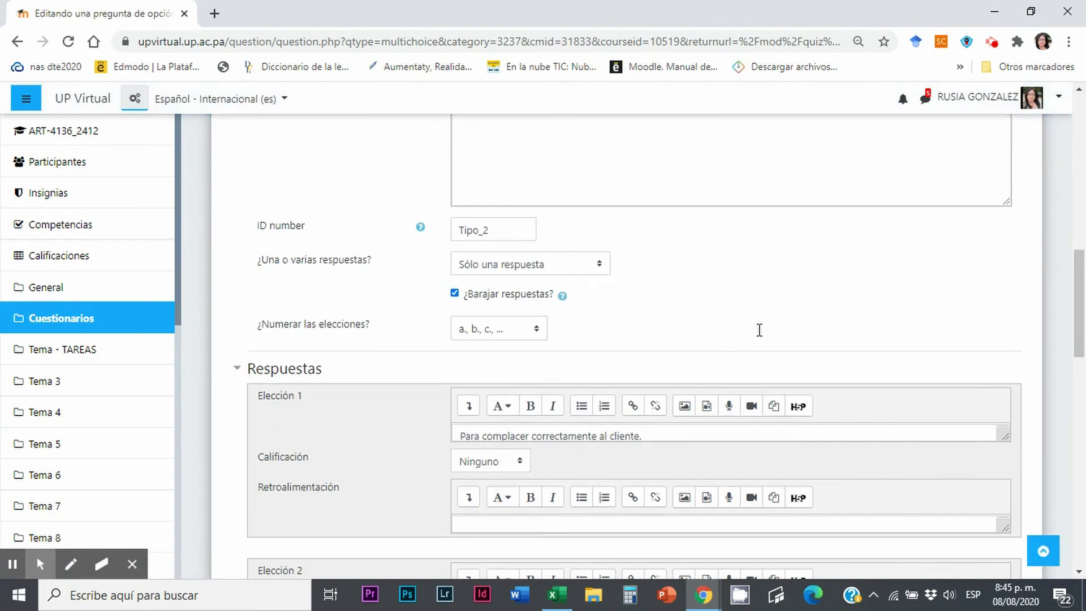
scroll(759, 334, "down", 3)
scroll(759, 337, "up", 5)
scroll(760, 338, "down", 7)
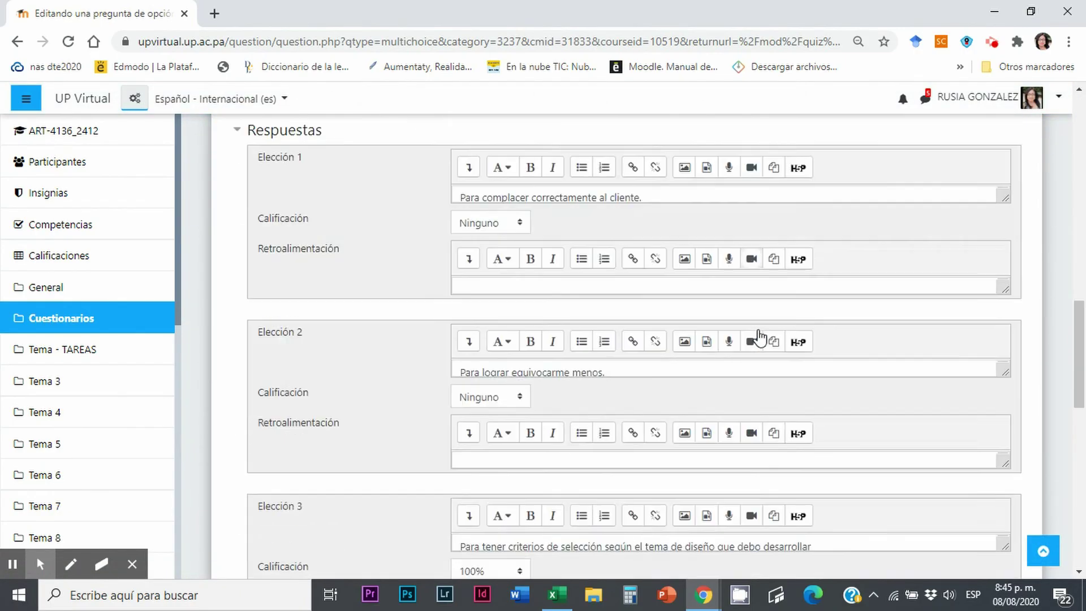
scroll(759, 338, "down", 10)
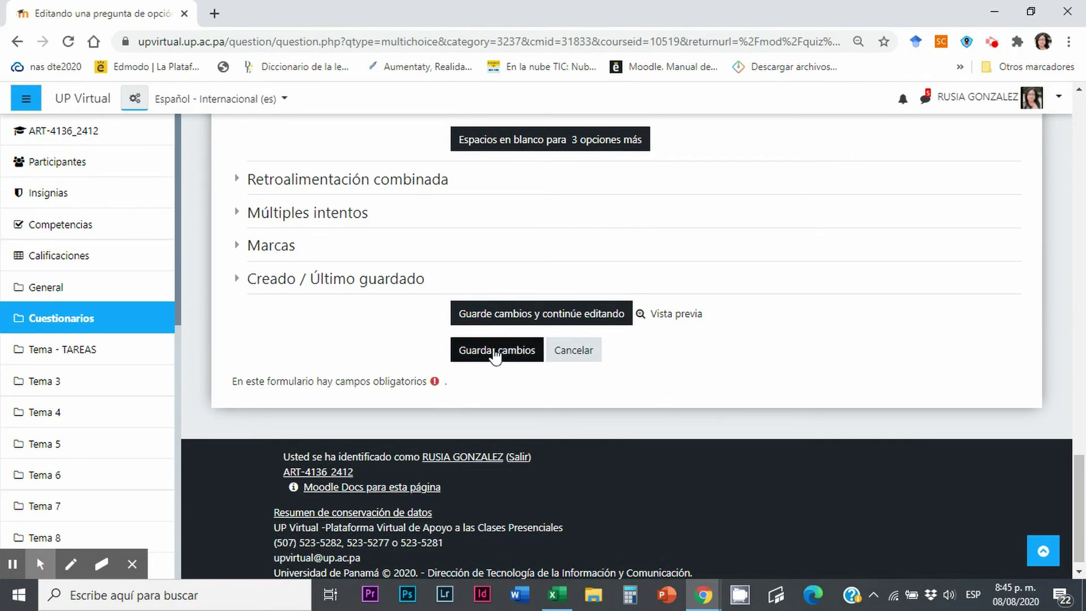
left_click(495, 353)
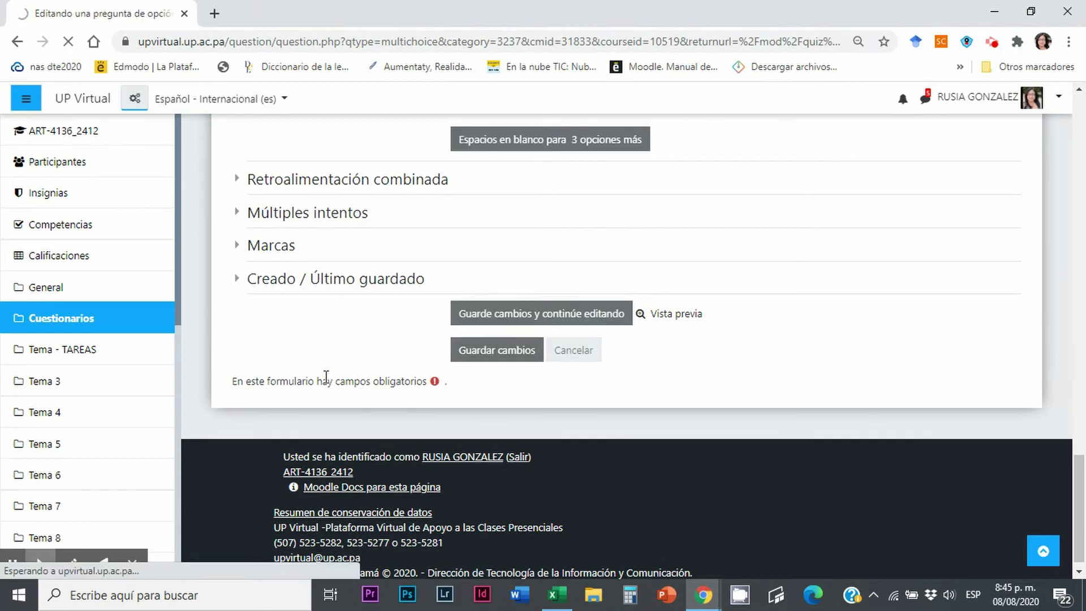
Reopen the Tipografía 2 question from the quiz and open its preview
scroll(741, 416, "down", 3)
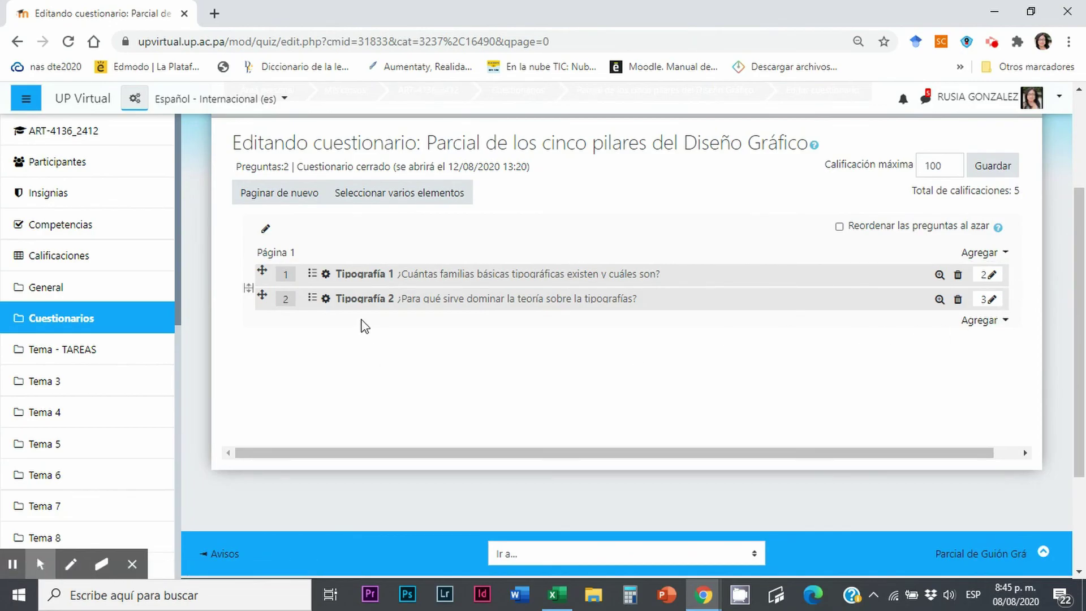
left_click(326, 300)
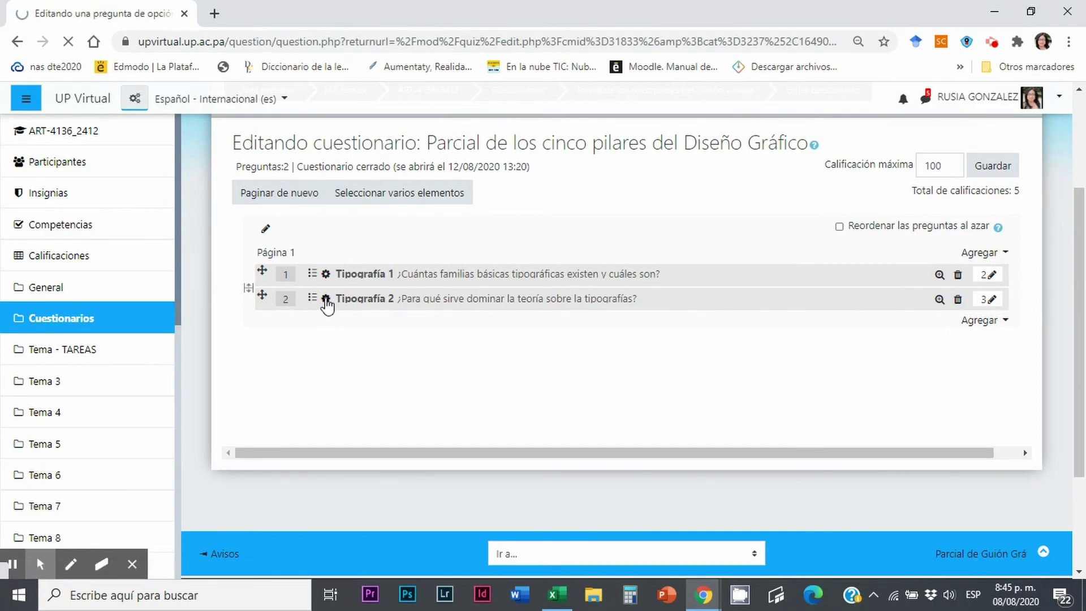
scroll(978, 379, "down", 9)
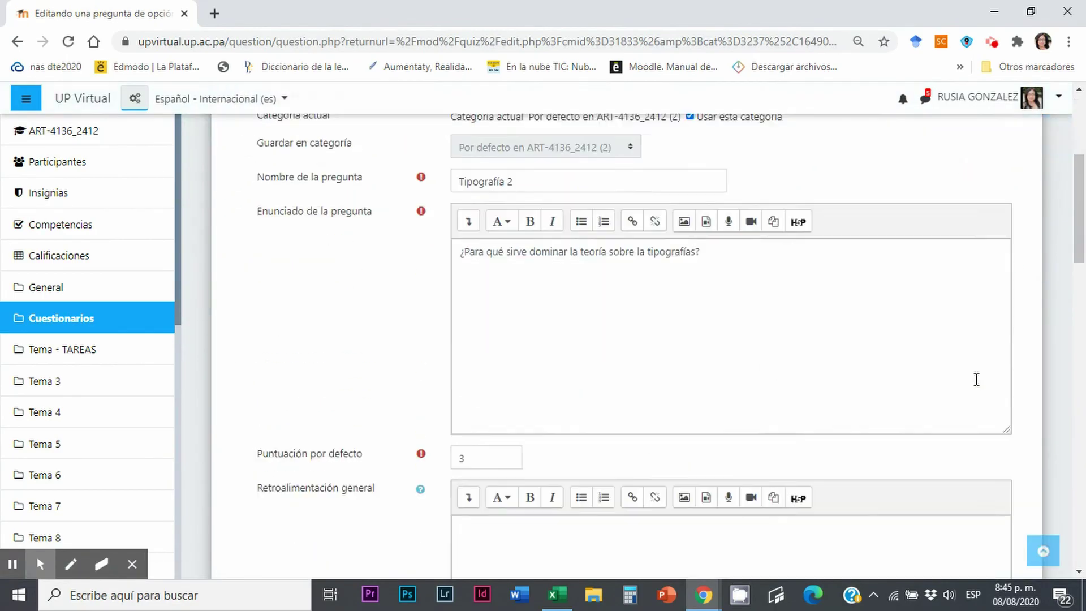
scroll(978, 385, "down", 14)
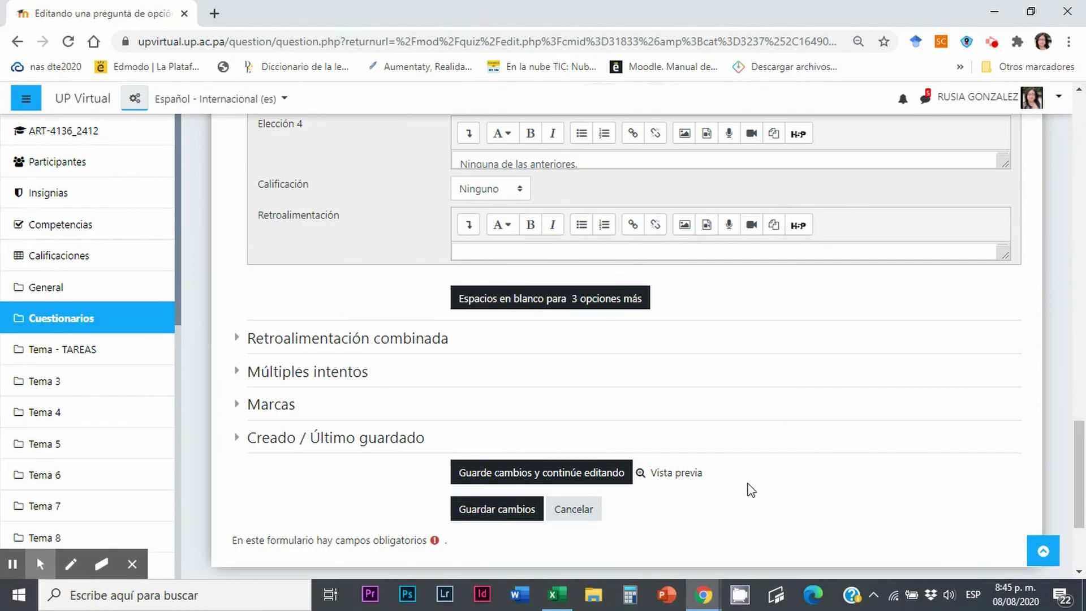
left_click(674, 474)
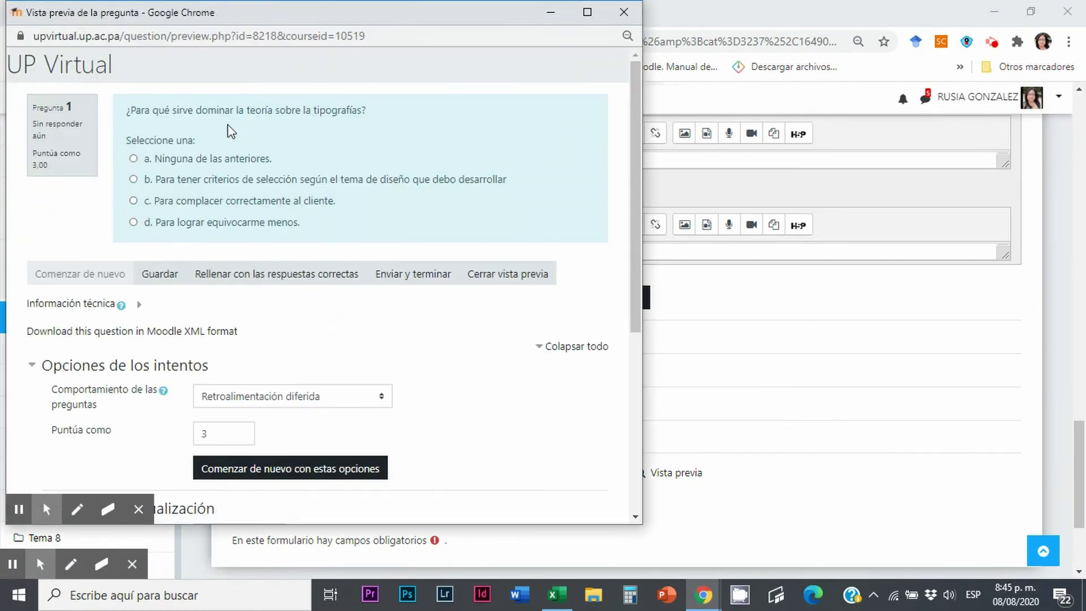
Test a wrong answer in the preview by choosing "Ninguna de las anteriores." and submitting the attempt
left_click(135, 159)
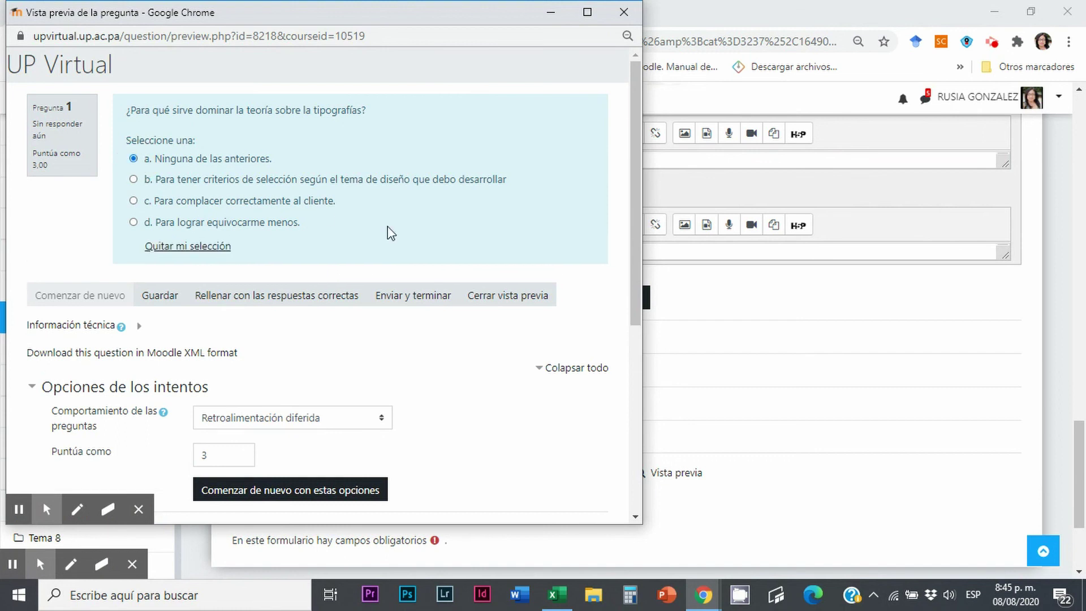
scroll(434, 334, "down", 2)
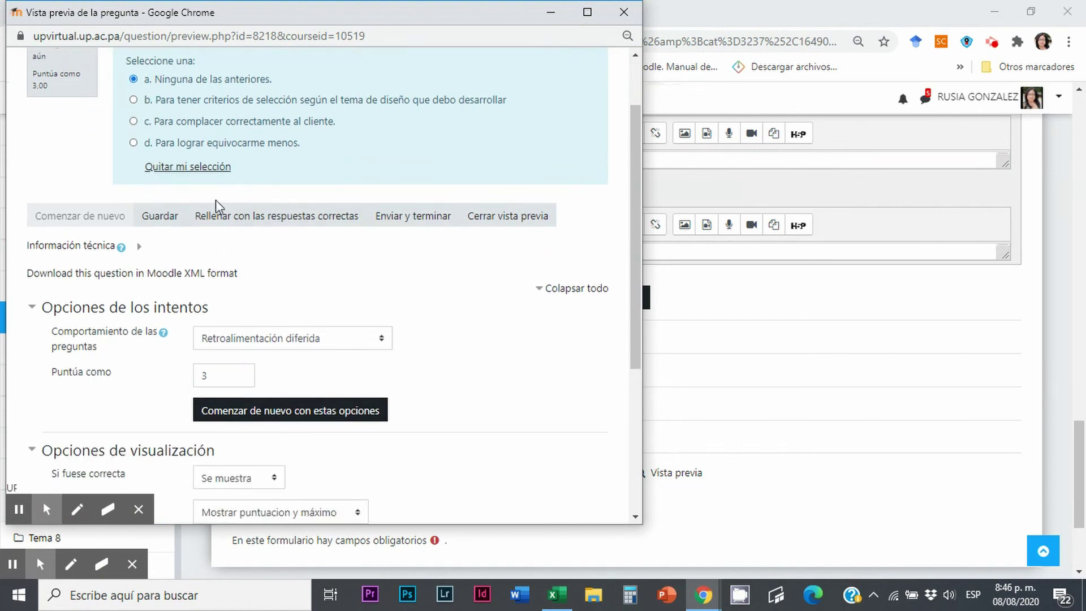
scroll(477, 274, "up", 2)
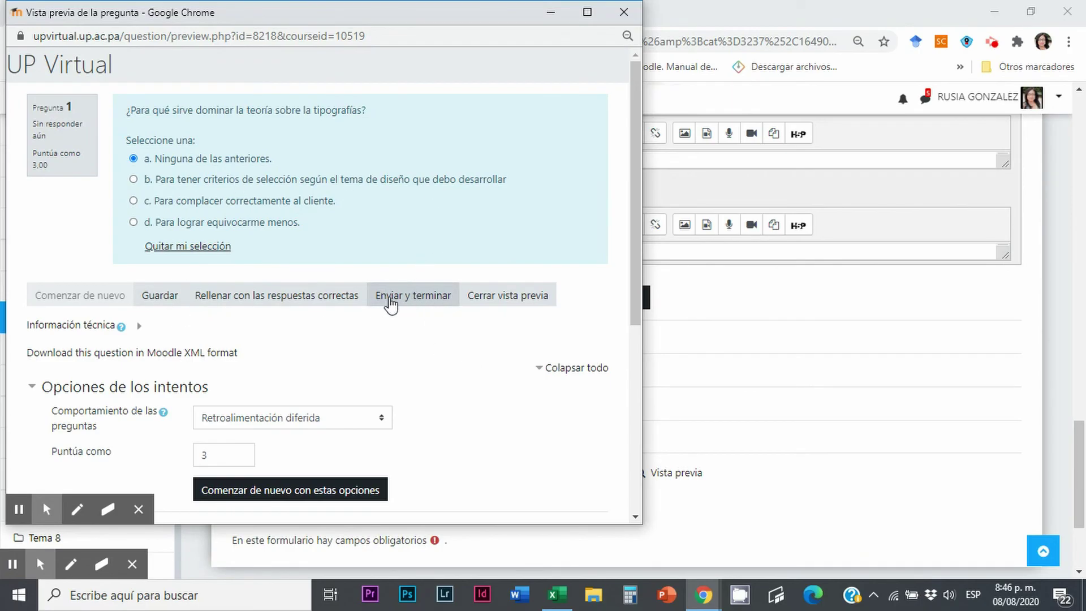
left_click(425, 300)
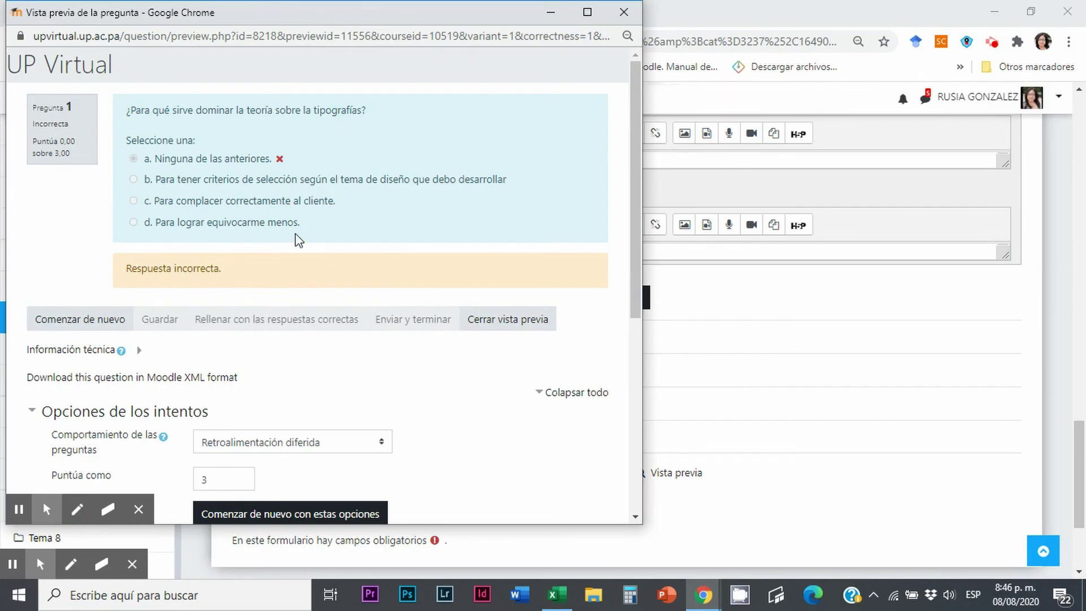
Restart the preview, submit "Para tener criterios de selección según el tema de diseño que debo desarrollar", and examine the feedback and preview options
left_click(88, 320)
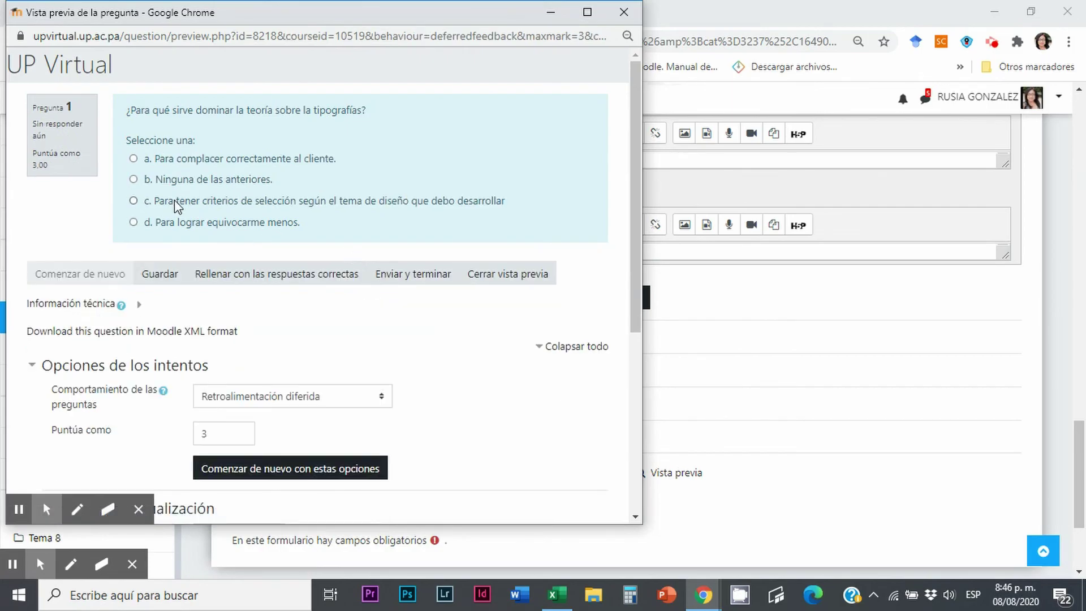
left_click(133, 202)
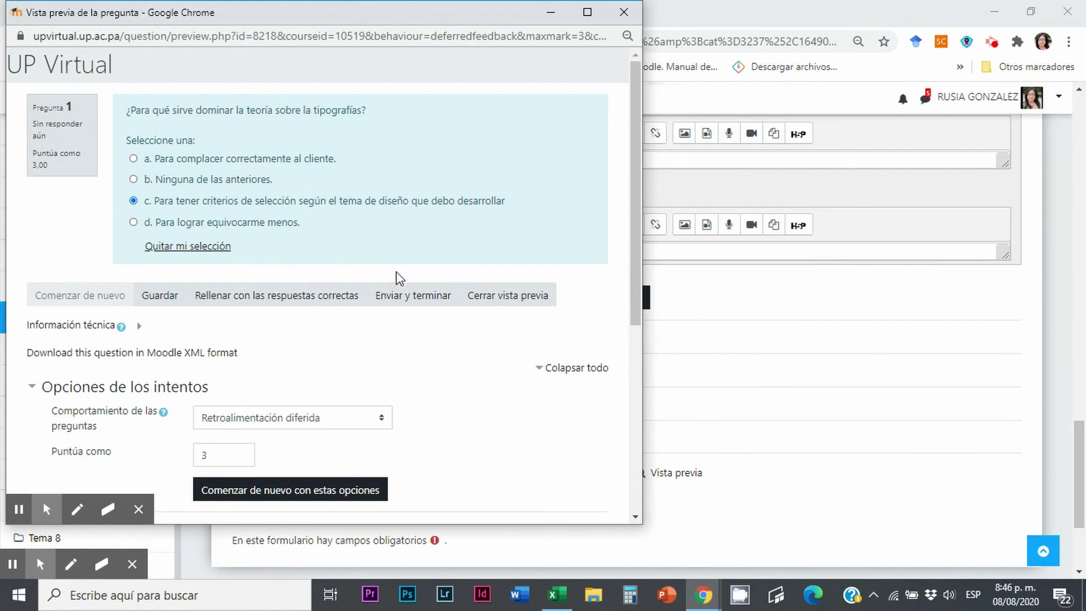
left_click(427, 293)
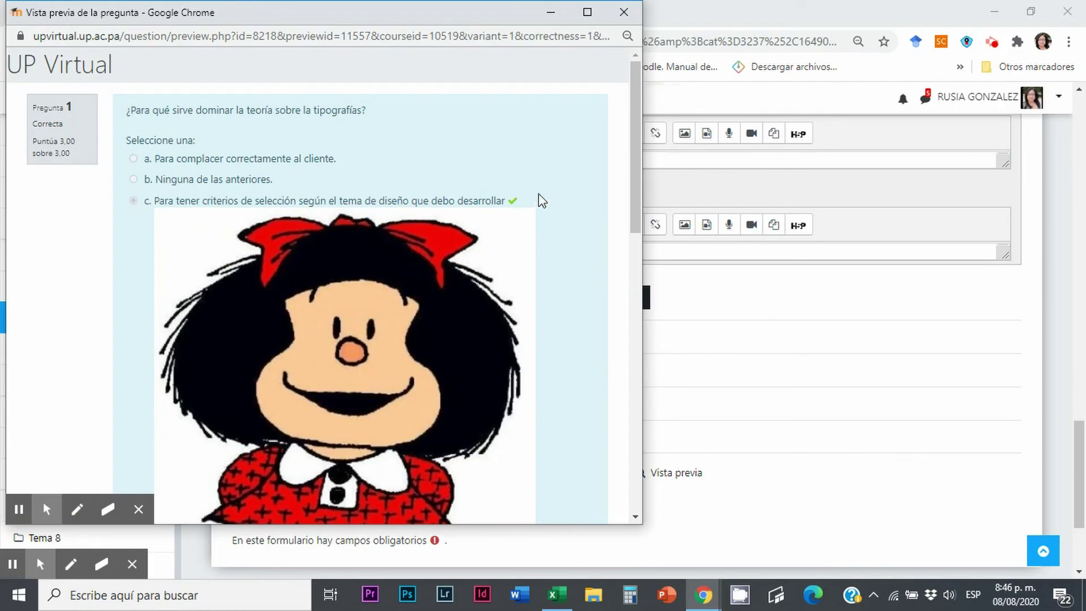
scroll(542, 201, "down", 3)
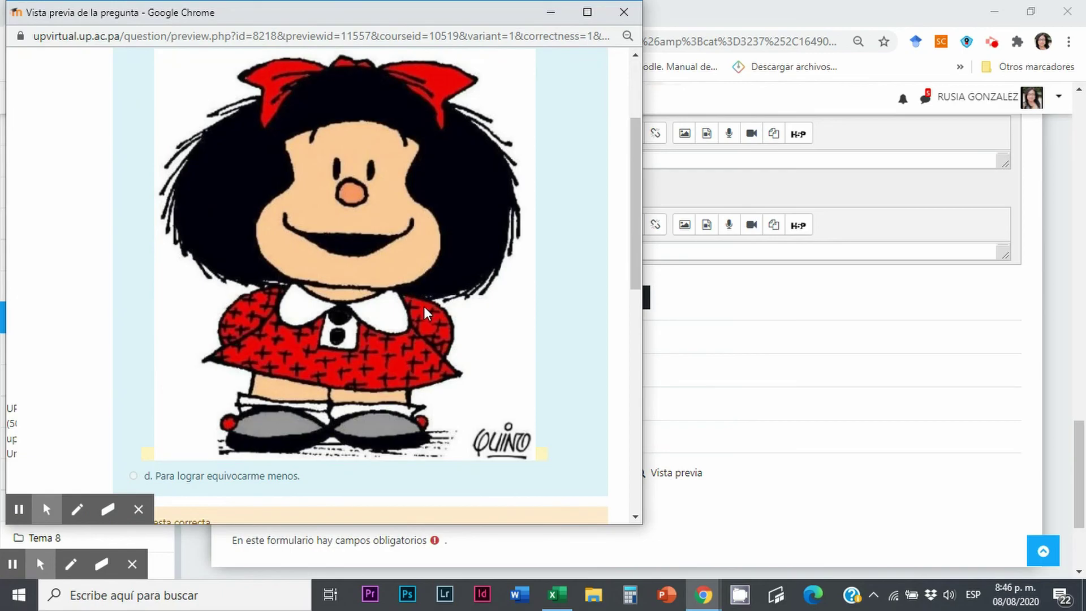
scroll(415, 294, "up", 3)
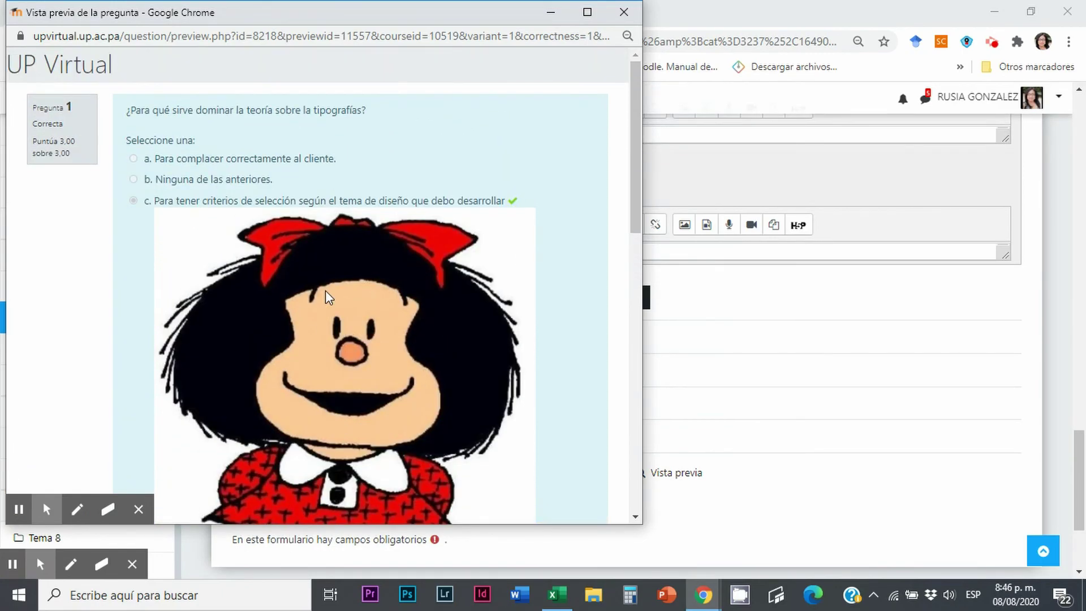
scroll(362, 306, "down", 10)
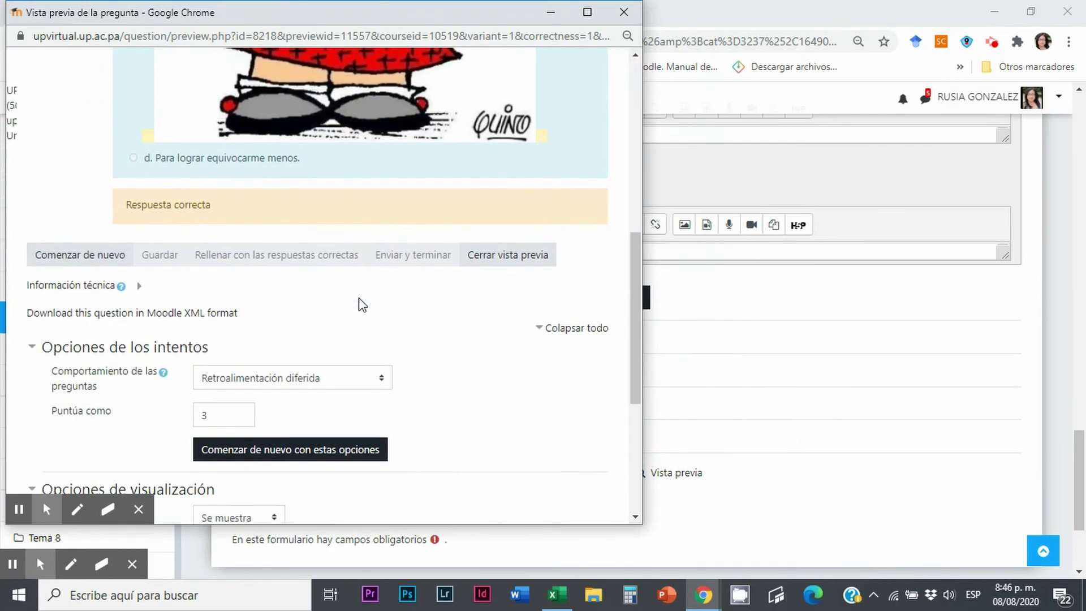
scroll(360, 303, "down", 3)
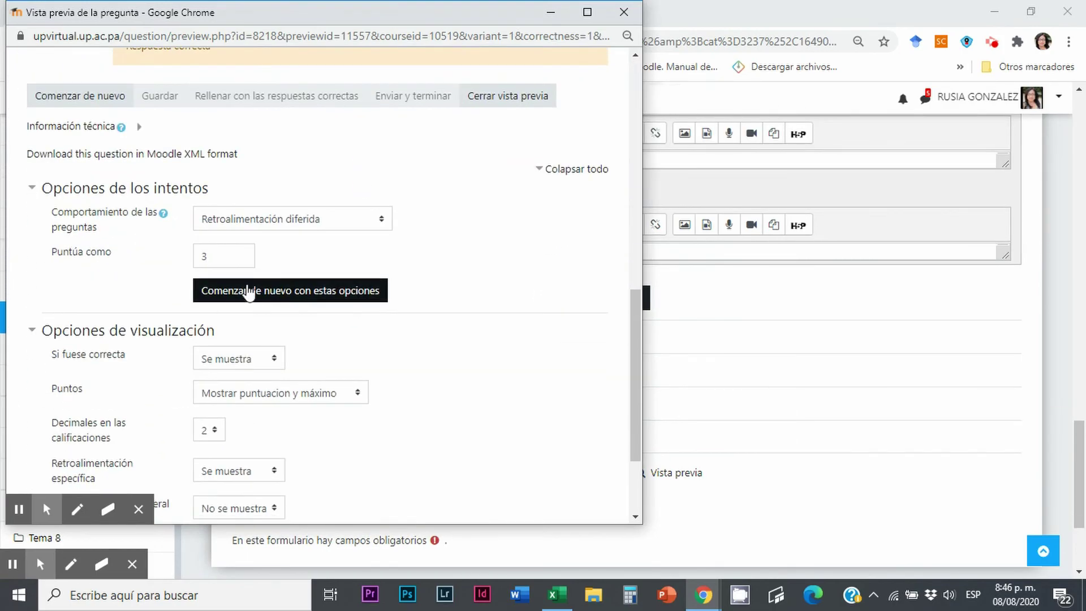
Restart the Tipografía 2 preview with a fresh attempt, review its attempt and display options, and close the preview
left_click(100, 96)
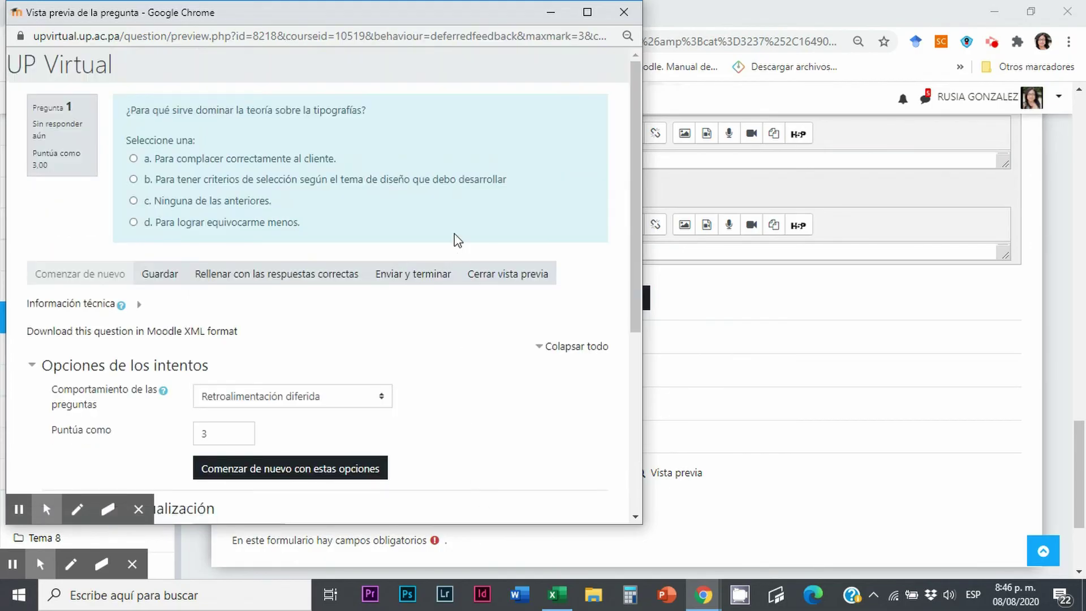
scroll(434, 368, "down", 5)
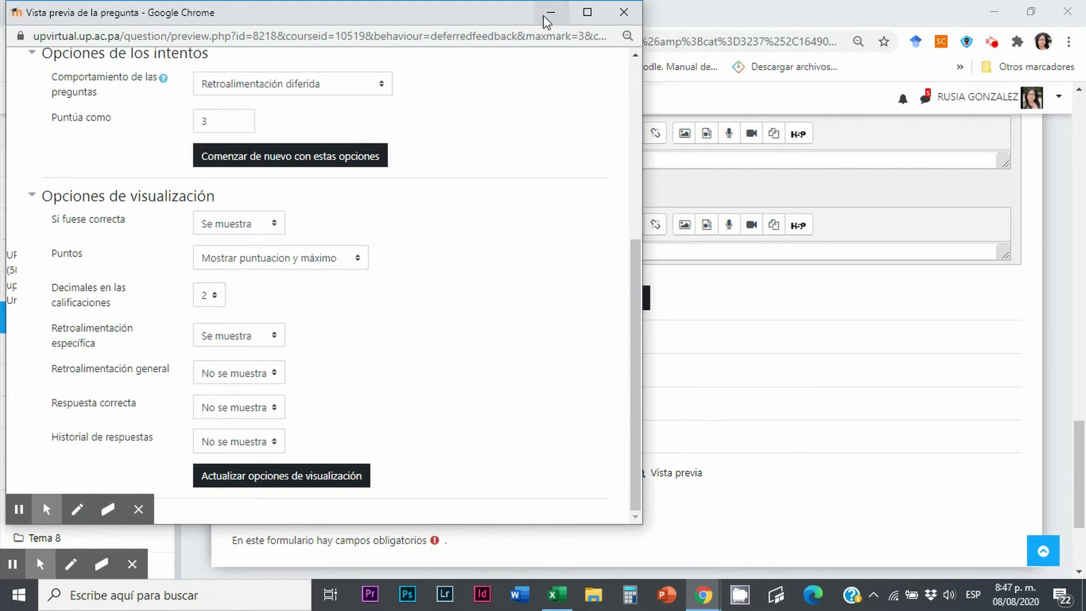
left_click(624, 12)
Save the Tipografía 2 question and open the Parcial de los cinco pilares del Diseño Gráfico quiz from the course's Cuestionarios section
scroll(736, 441, "down", 3)
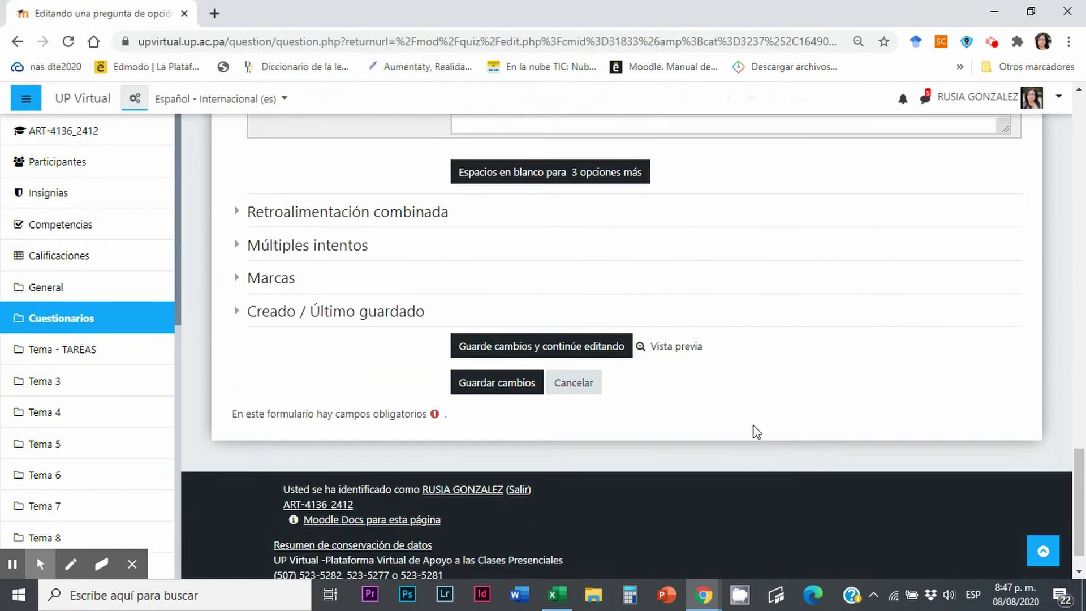
left_click(488, 341)
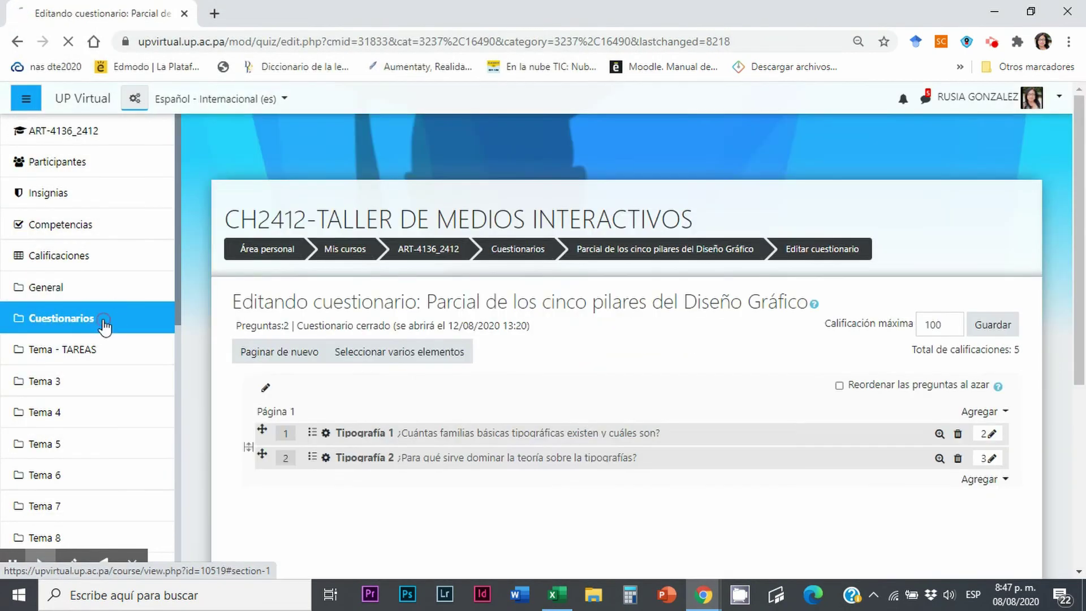
left_click(105, 324)
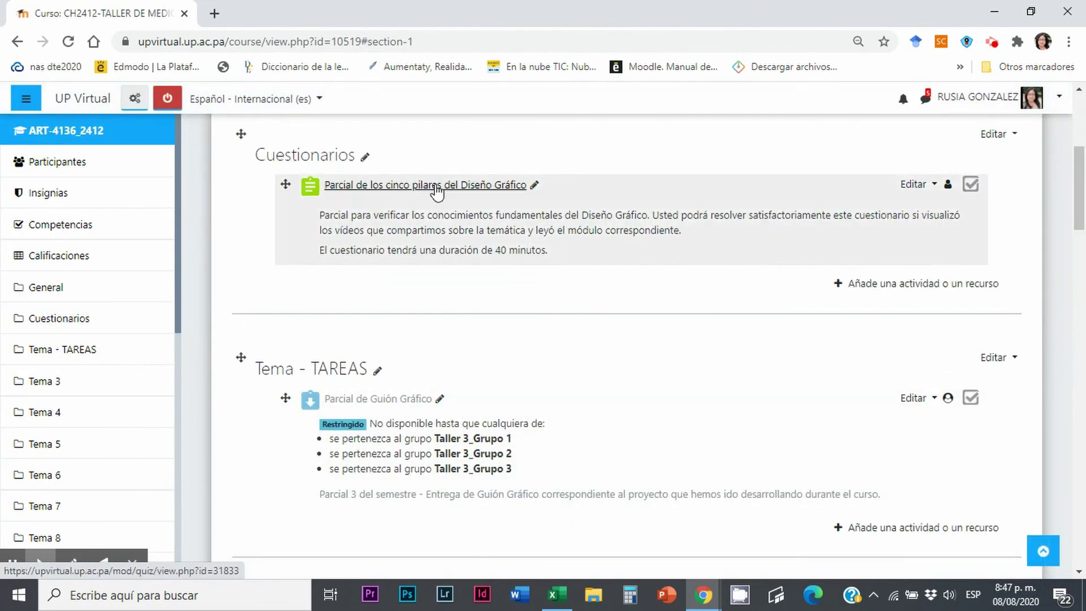
left_click(436, 187)
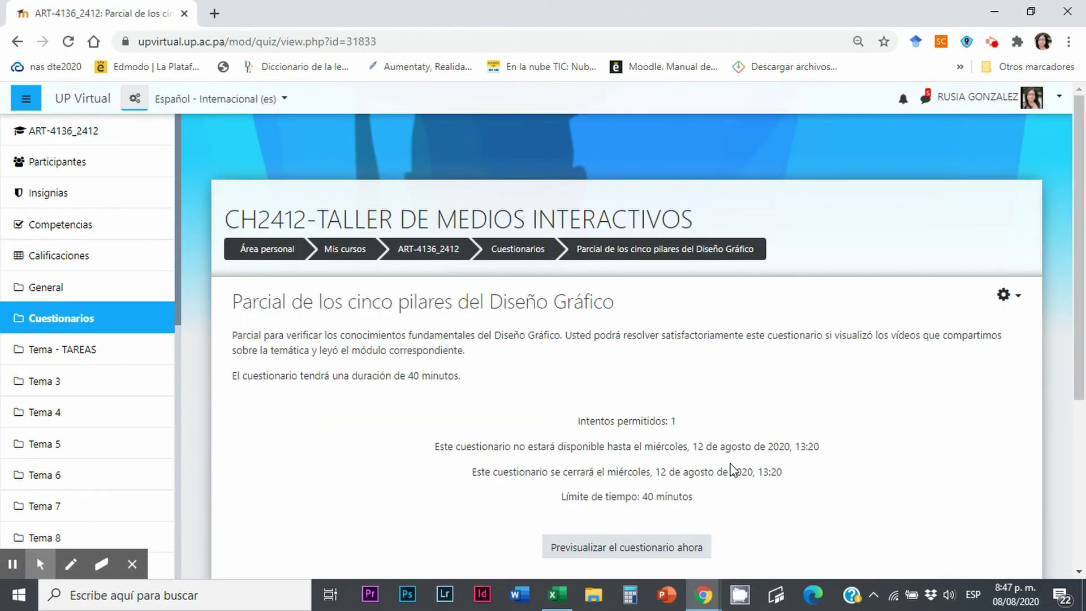